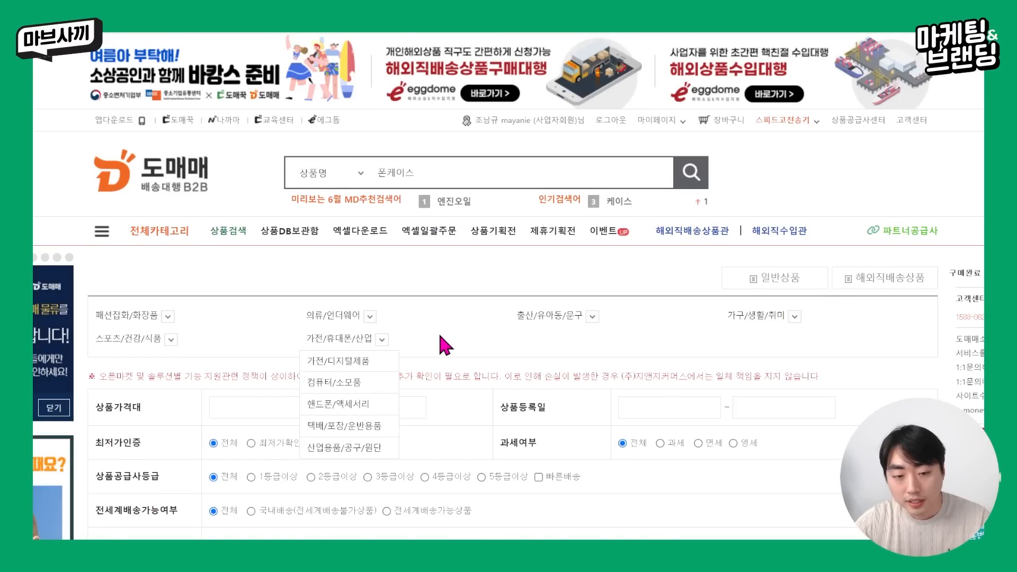
# Step: Examine the phone case listings, comparing the supply price with the 도매꾹 selling price of the 아이폰 13프로맥스 case
pyautogui.scroll(-12, 456, 324)
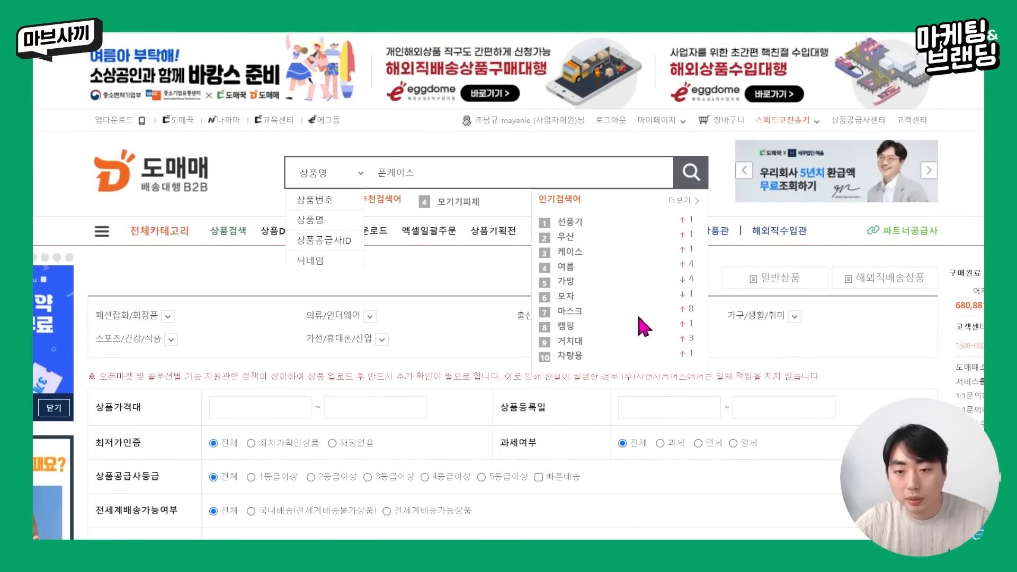
pyautogui.scroll(-15, 643, 325)
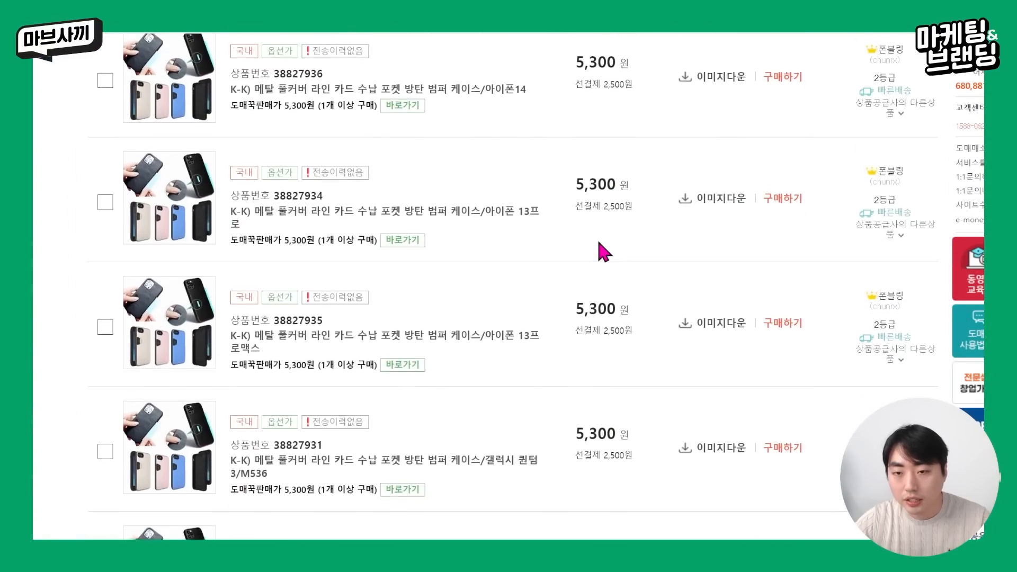
pyautogui.scroll(1, 604, 252)
pyautogui.moveTo(566, 318); pyautogui.dragTo(670, 330)
pyautogui.click(664, 290)
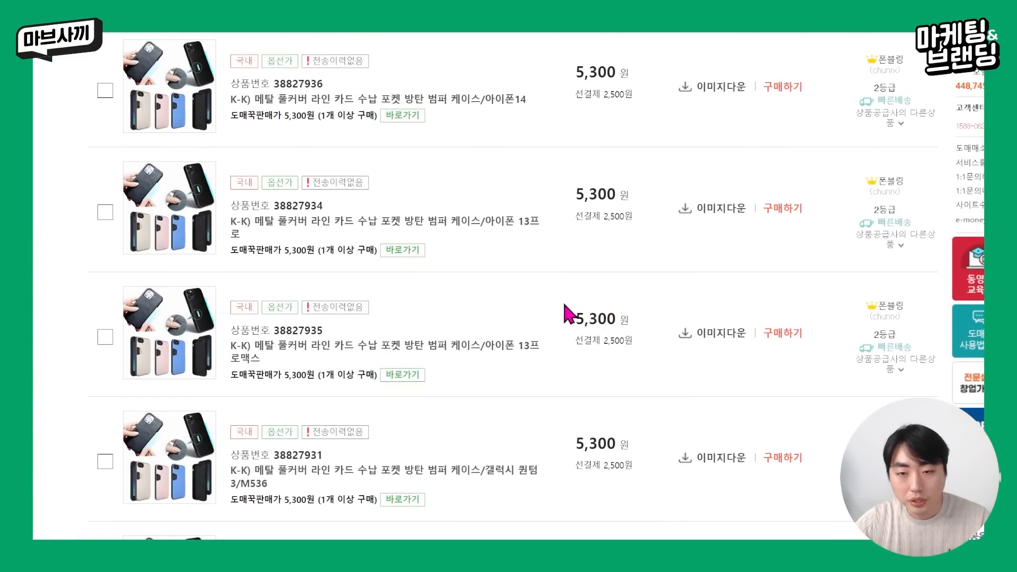
pyautogui.scroll(-2, 561, 299)
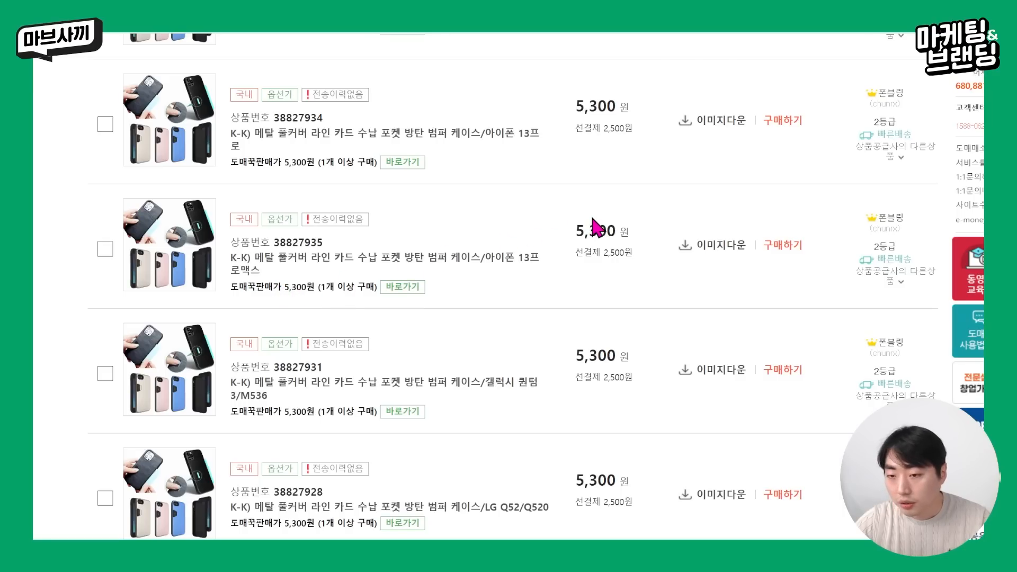
pyautogui.moveTo(580, 231); pyautogui.dragTo(617, 232)
pyautogui.moveTo(305, 286); pyautogui.dragTo(284, 289)
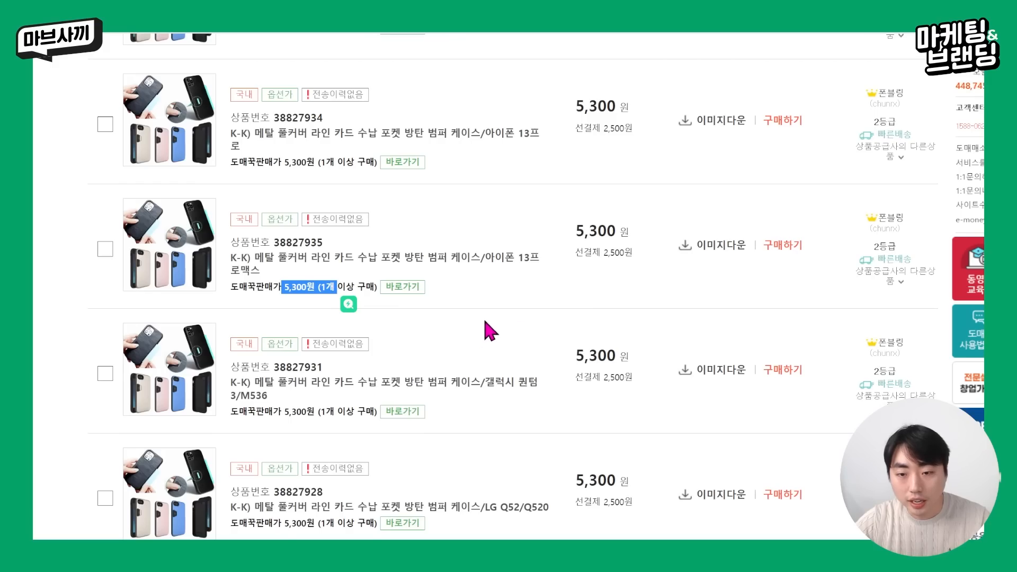
# Step: Look through the remaining phone case listings for the other phone models and return to the product search form
pyautogui.scroll(-10, 481, 329)
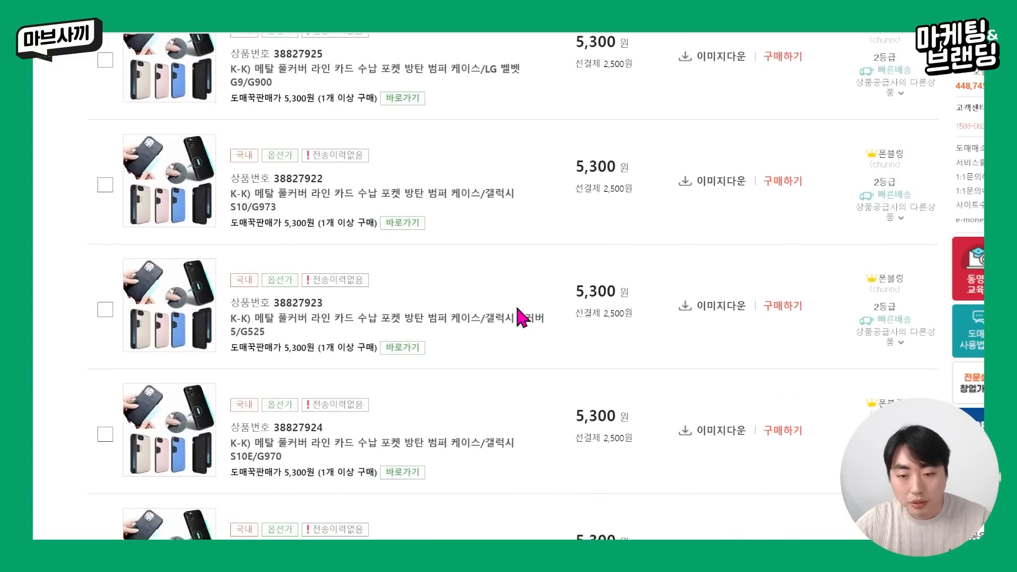
pyautogui.scroll(-7, 496, 340)
pyautogui.scroll(16, 499, 342)
pyautogui.scroll(-4, 505, 343)
pyautogui.scroll(-15, 504, 343)
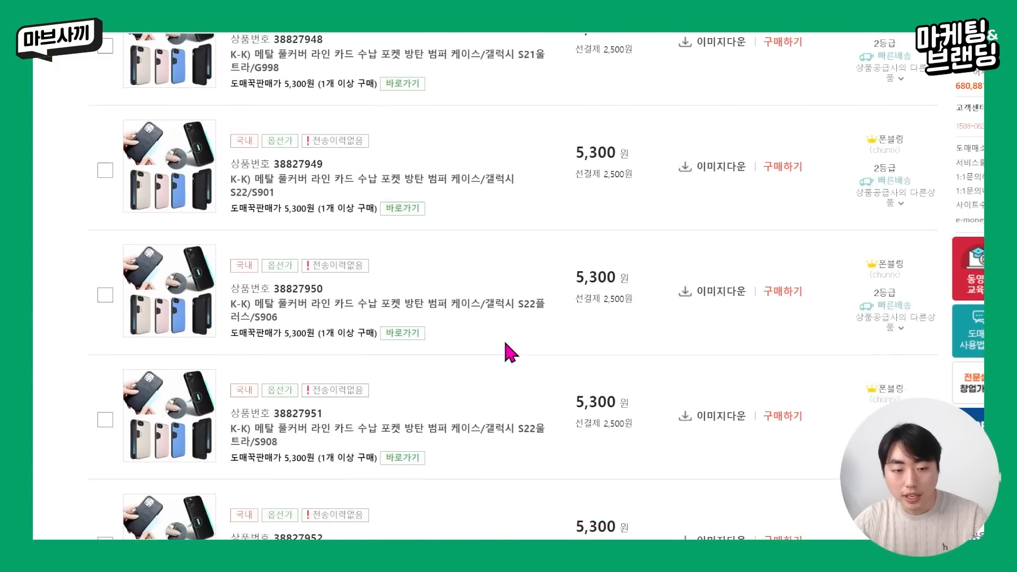
pyautogui.scroll(-10, 504, 344)
pyautogui.middleClick(643, 446)
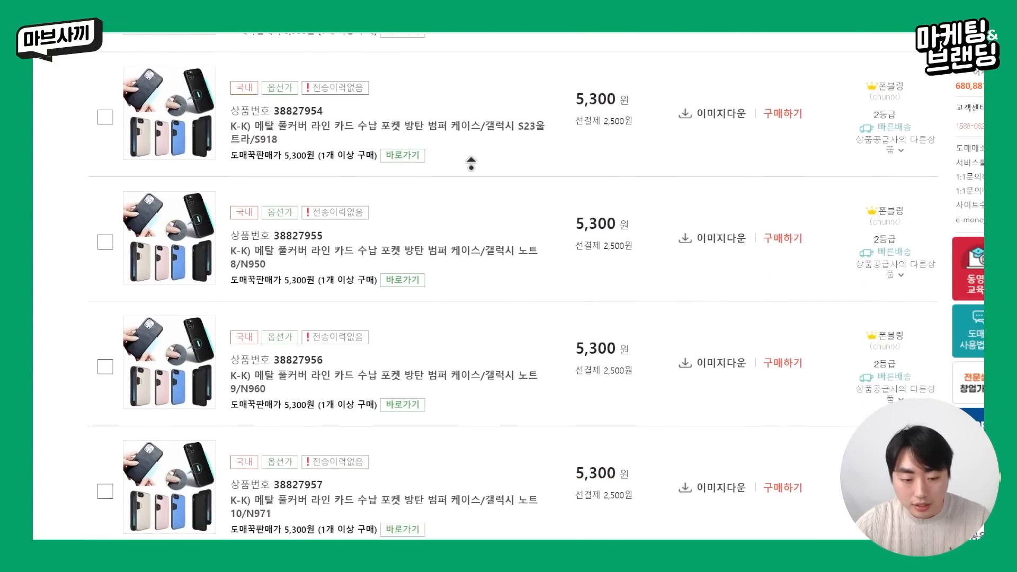
pyautogui.middleClick(408, 146)
# Step: Replace the product name search term with "넥밴드선풍기" and run the search
pyautogui.moveTo(456, 178); pyautogui.dragTo(197, 172)
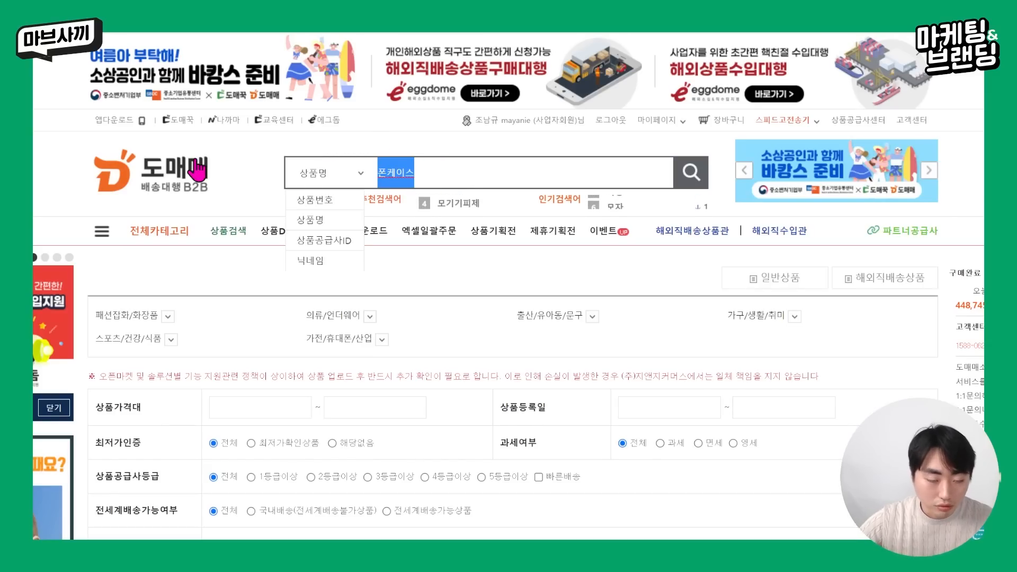
pyautogui.press('BackSpace')
pyautogui.write('넥밴드목')
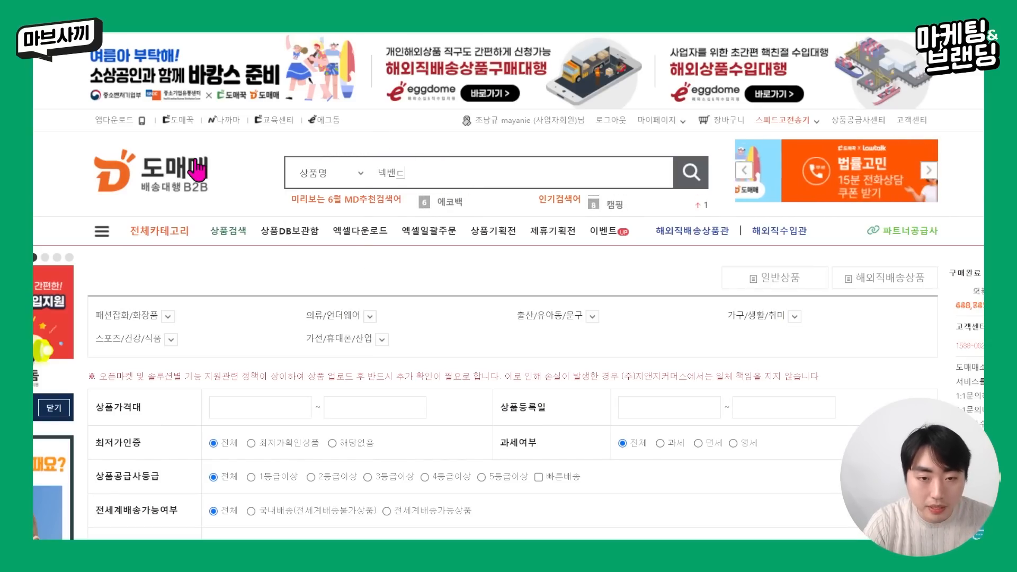
pyautogui.press('BackSpace')
pyautogui.write('선풍기')
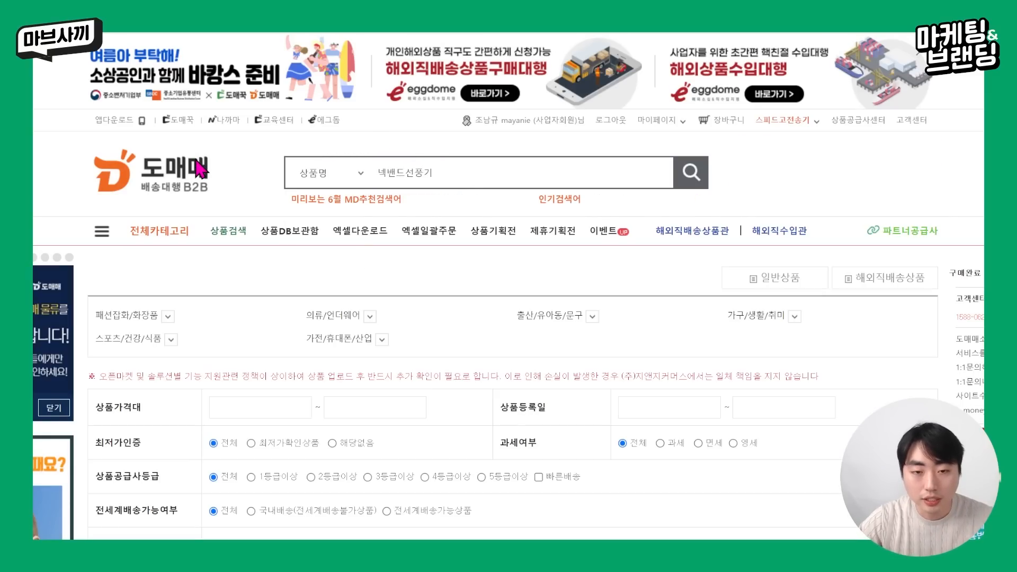
pyautogui.press('Return')
# Step: Examine the first neckband fan listings, comparing the supply price and 도매꾹 bulk price of the first 냉각 폴딩 목선풍기(CT105) listing
pyautogui.scroll(-3, 483, 318)
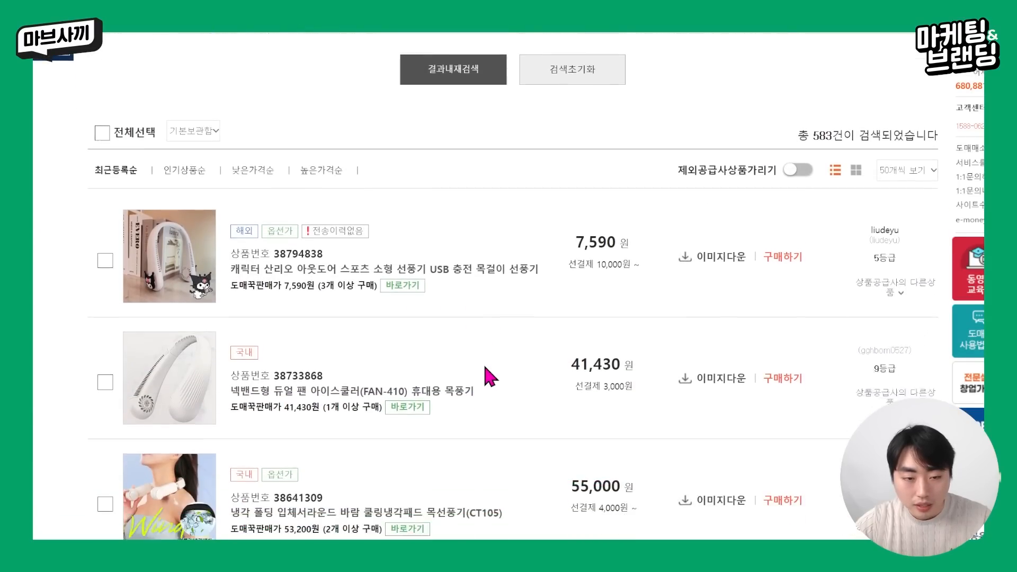
pyautogui.scroll(-3, 483, 371)
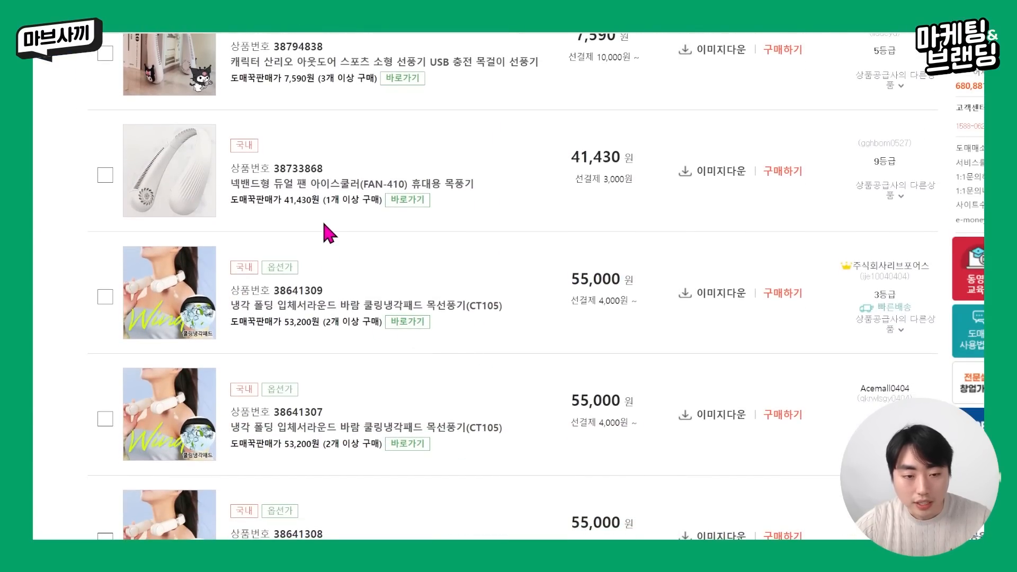
pyautogui.scroll(-2, 325, 241)
pyautogui.moveTo(227, 236); pyautogui.dragTo(390, 277)
pyautogui.click(621, 223)
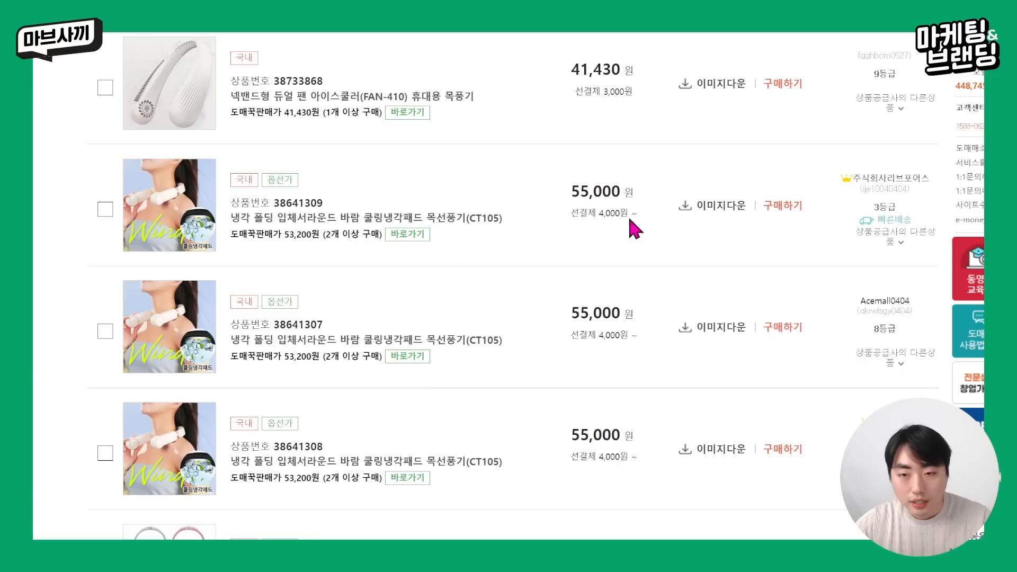
pyautogui.moveTo(559, 194); pyautogui.dragTo(615, 193)
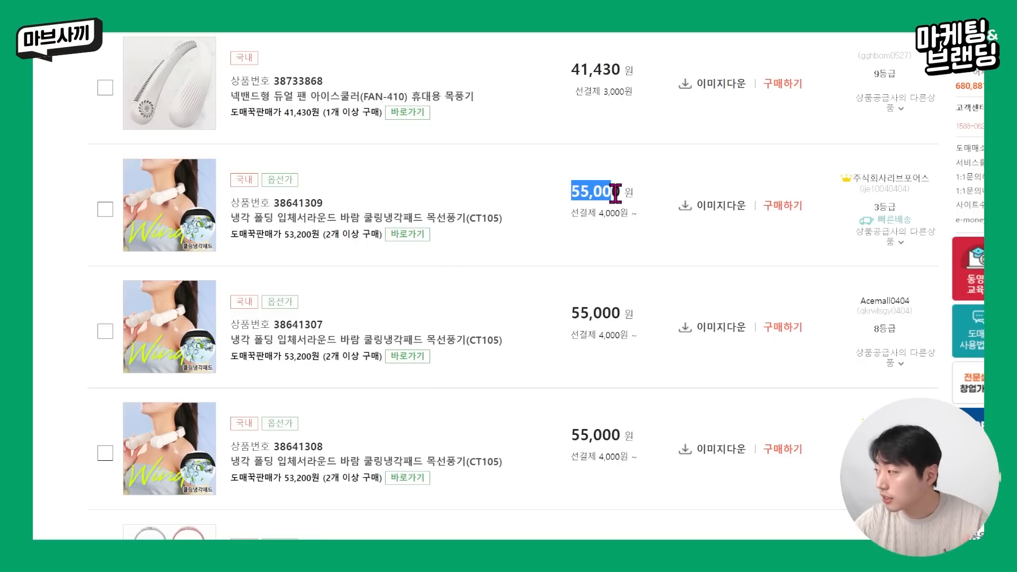
pyautogui.click(238, 246)
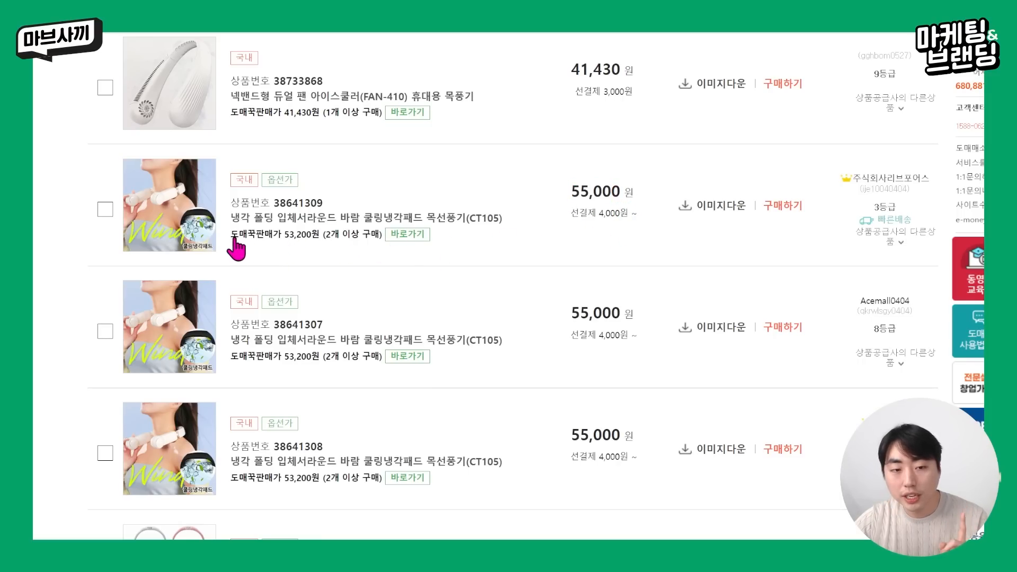
pyautogui.moveTo(234, 238); pyautogui.dragTo(378, 238)
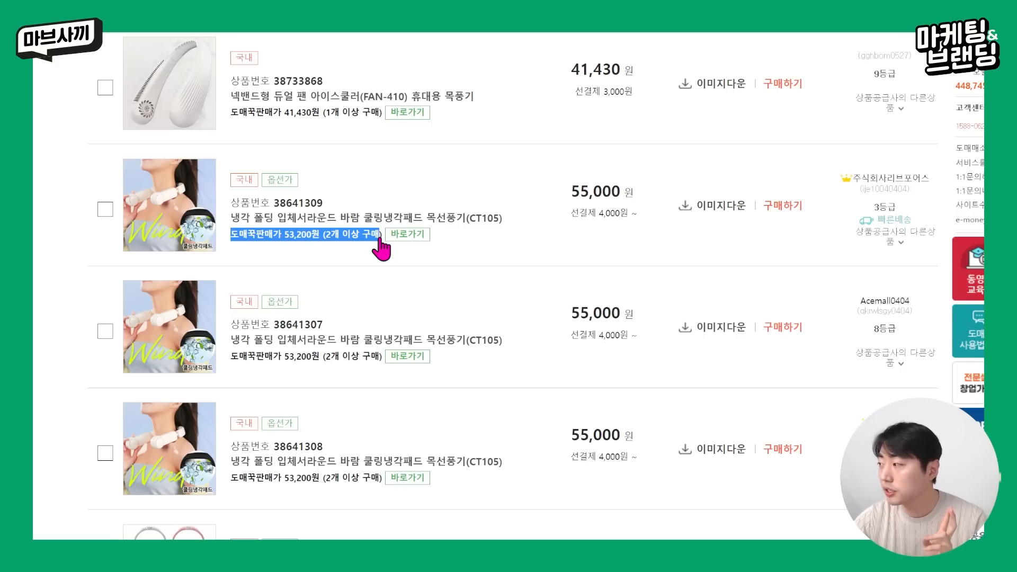
pyautogui.click(418, 249)
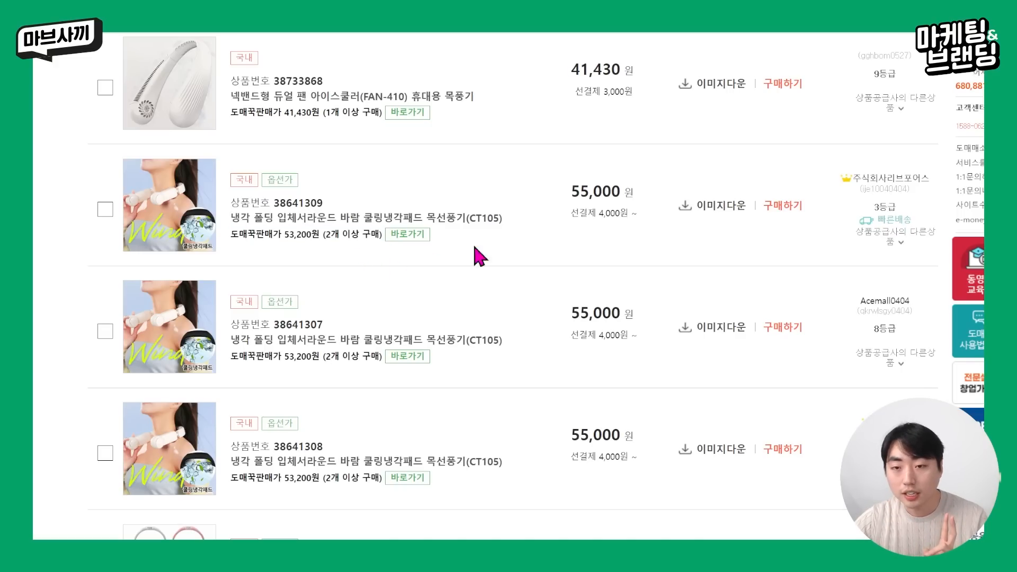
# Step: Look through the prices of the remaining neckband fan listings and return to the product search form
pyautogui.scroll(-7, 578, 239)
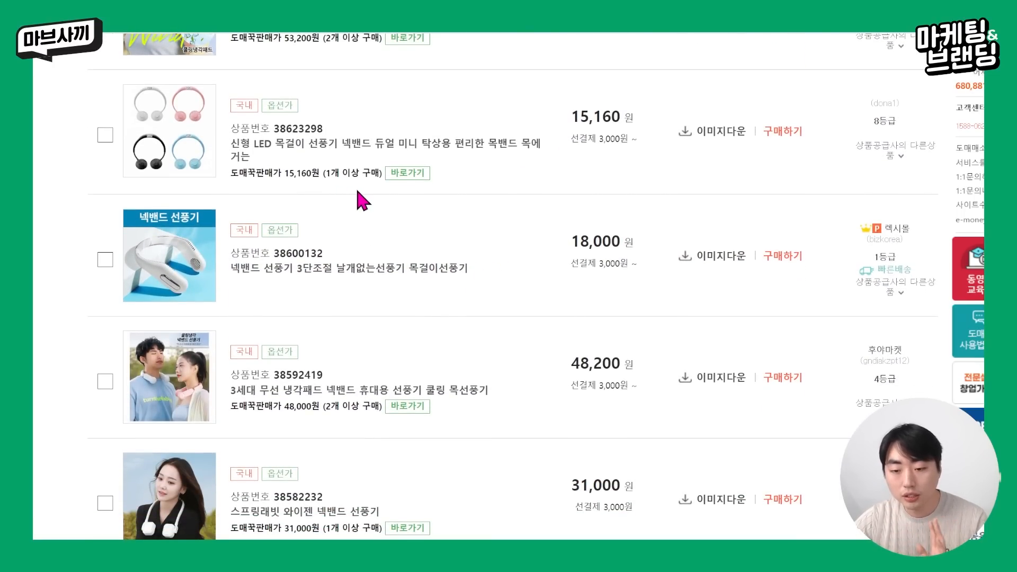
pyautogui.scroll(-5, 361, 200)
pyautogui.scroll(-1, 406, 390)
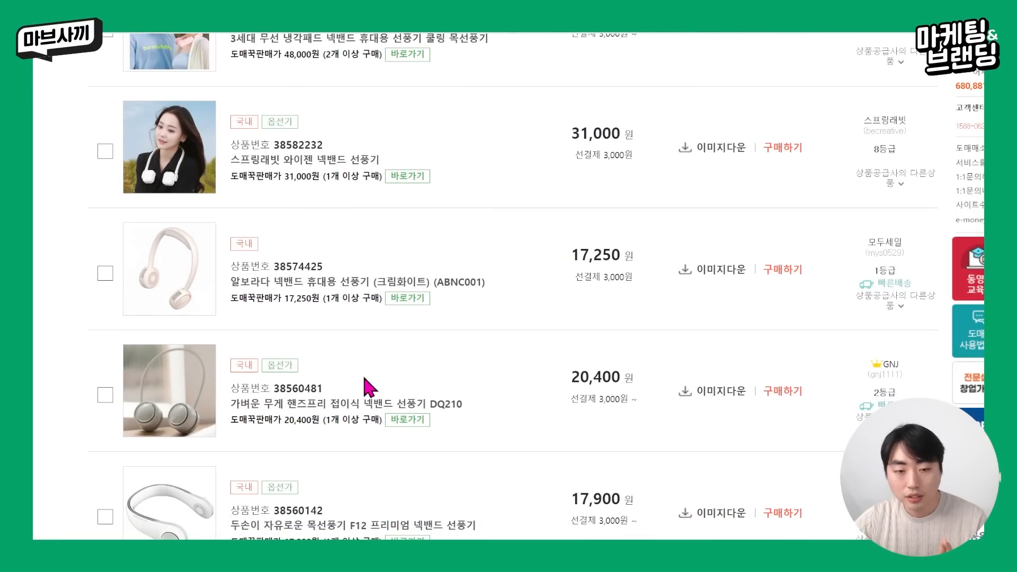
pyautogui.scroll(-1, 398, 349)
pyautogui.scroll(-7, 395, 341)
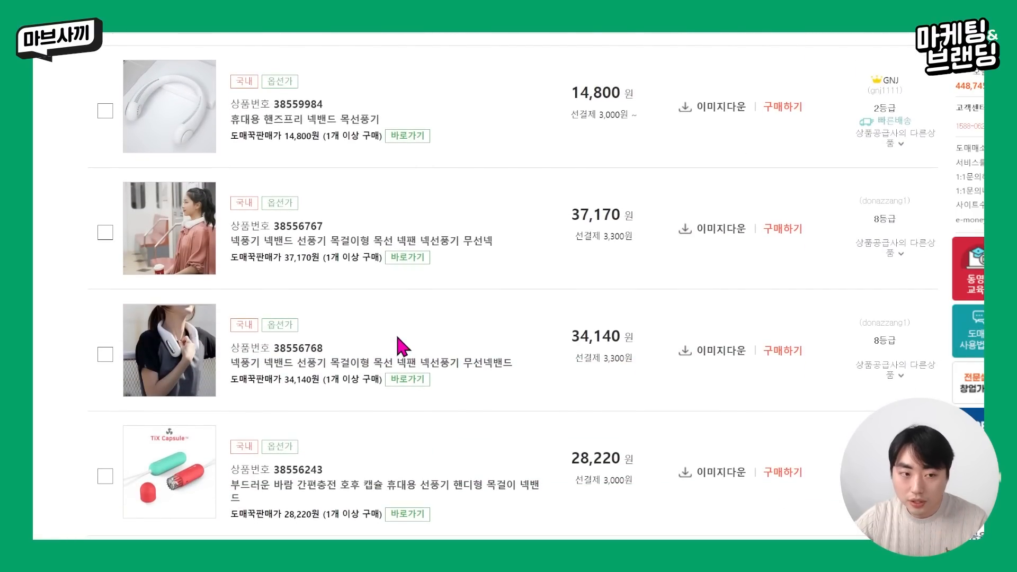
pyautogui.scroll(-3, 397, 336)
pyautogui.scroll(-2, 397, 337)
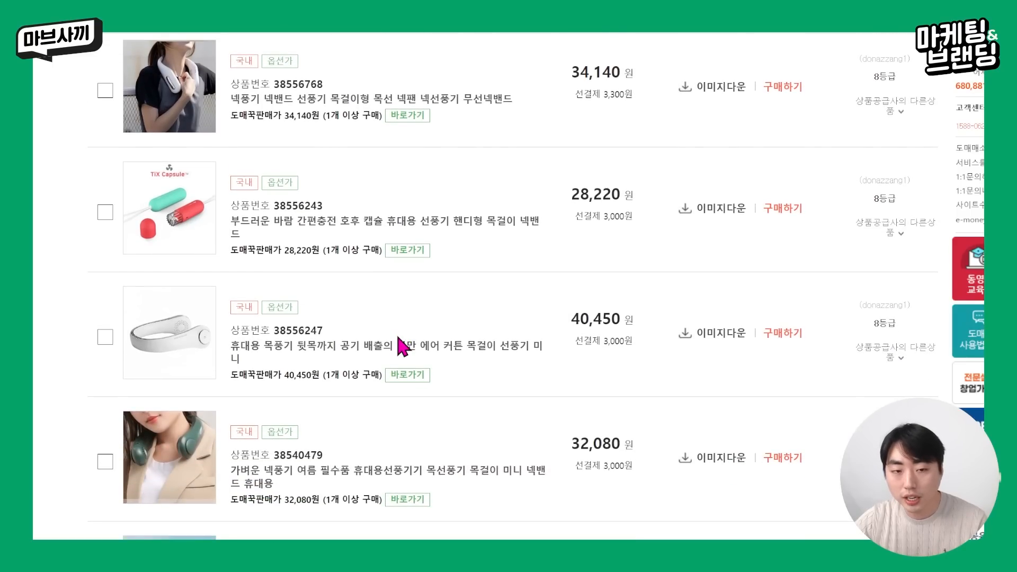
pyautogui.scroll(-2, 403, 347)
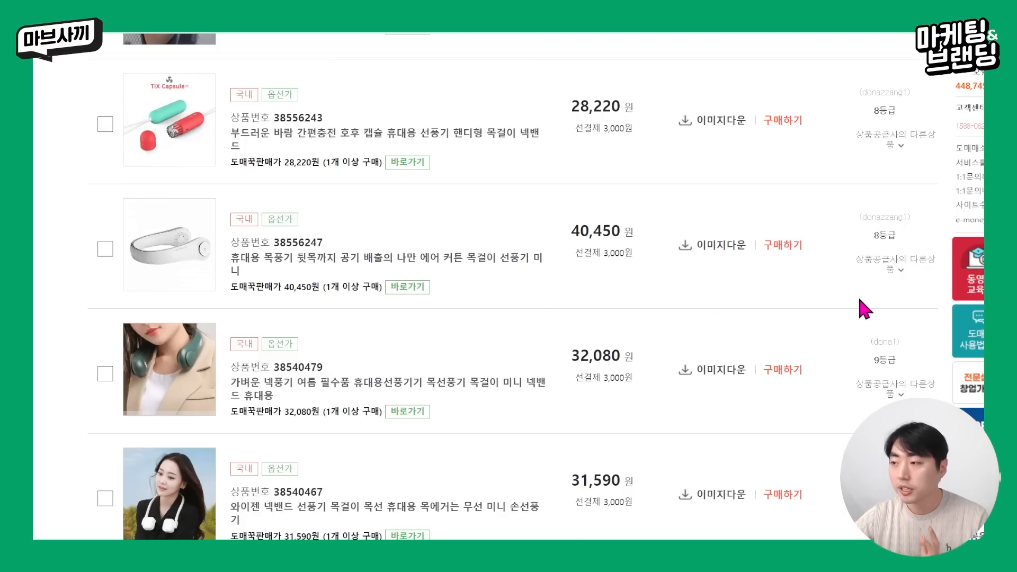
pyautogui.scroll(15, 620, 275)
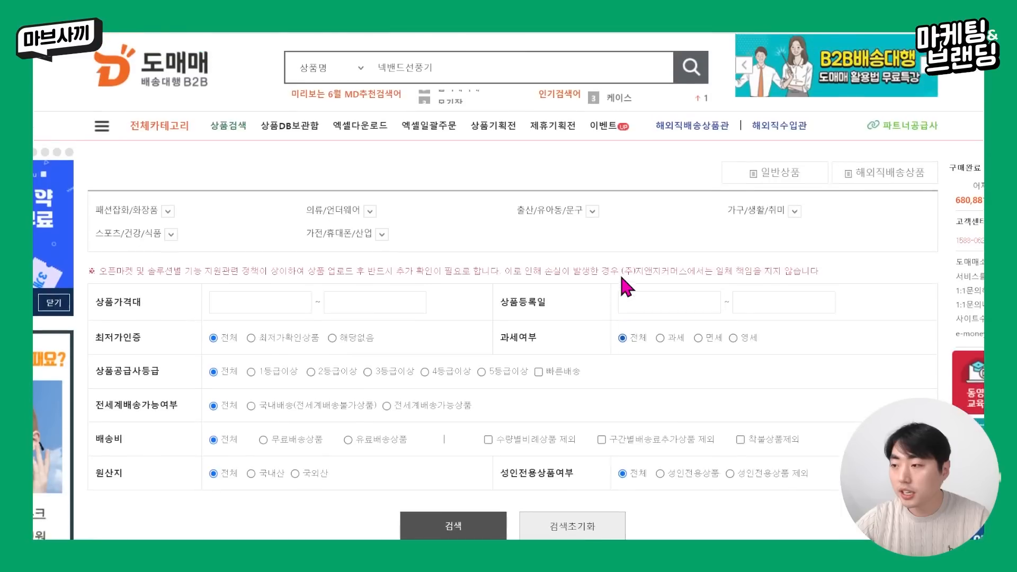
pyautogui.scroll(2, 621, 277)
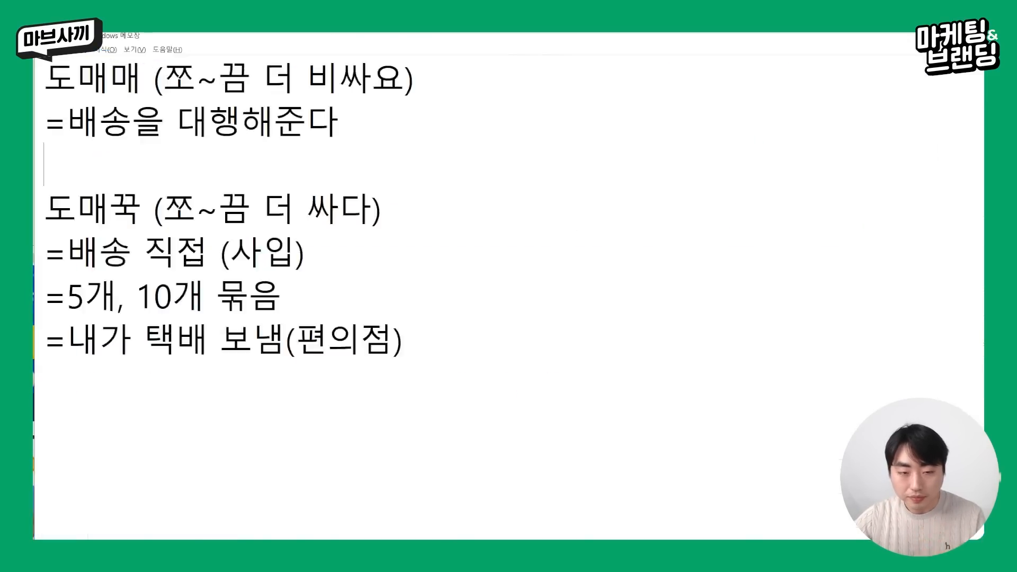
# Step: Replace the entire note with the heading "소싱 하나도 모르겠다"
pyautogui.hotkey('ctrl', 'a')
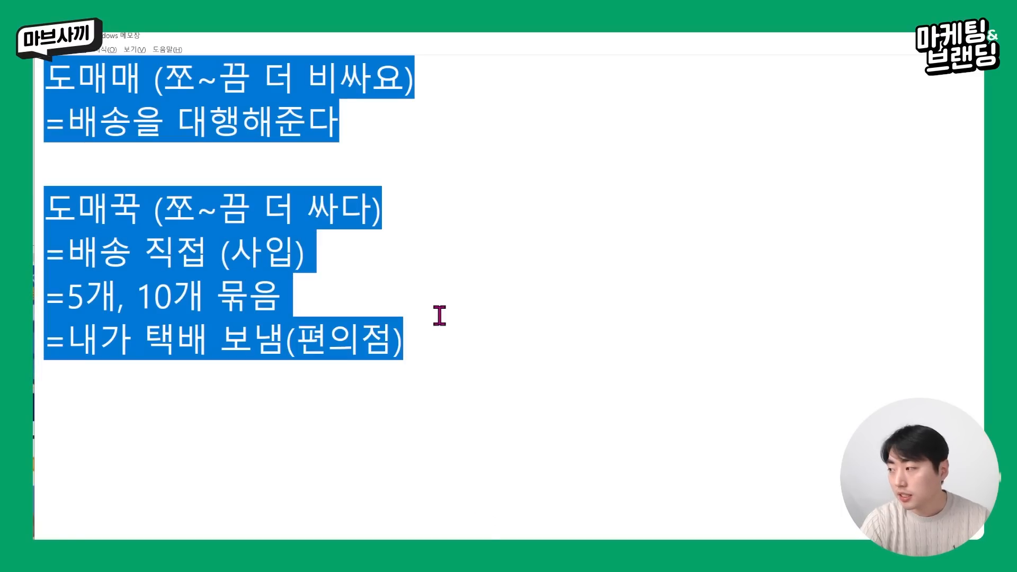
pyautogui.write('소싱 ㅎ하나도 모르겠다')
pyautogui.press('Return')
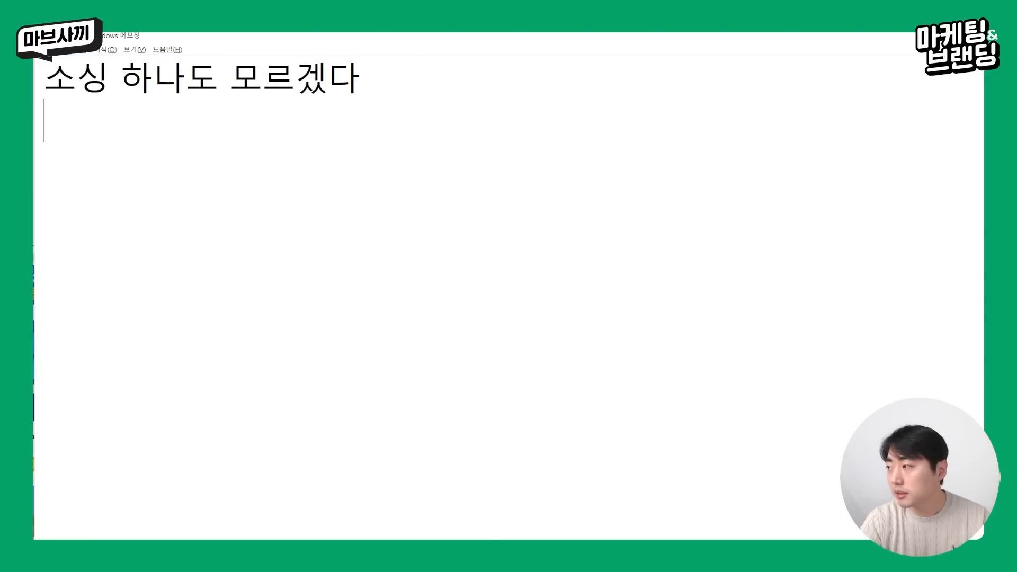
# Step: Move the note window lower and add the lines "2만원 이하 저관여 상품" and "시즌 제품(계절 상품)" below the heading
pyautogui.moveTo(343, 48); pyautogui.dragTo(342, 142)
pyautogui.write('2만원 이하 저관여 상푸')
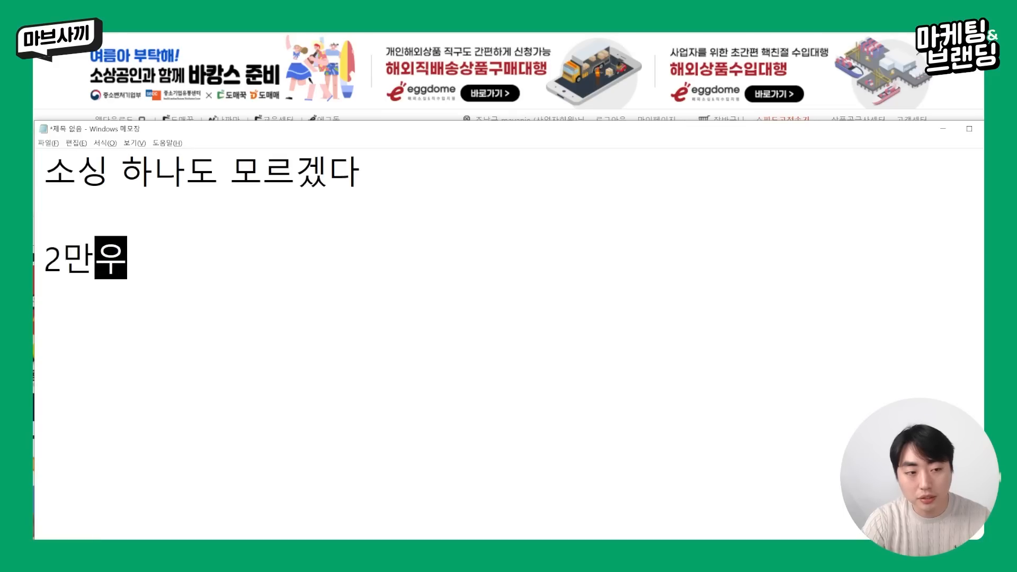
pyautogui.write('ㅁ')
pyautogui.press('Return')
pyautogui.write('시즌 제품(ㄱ')
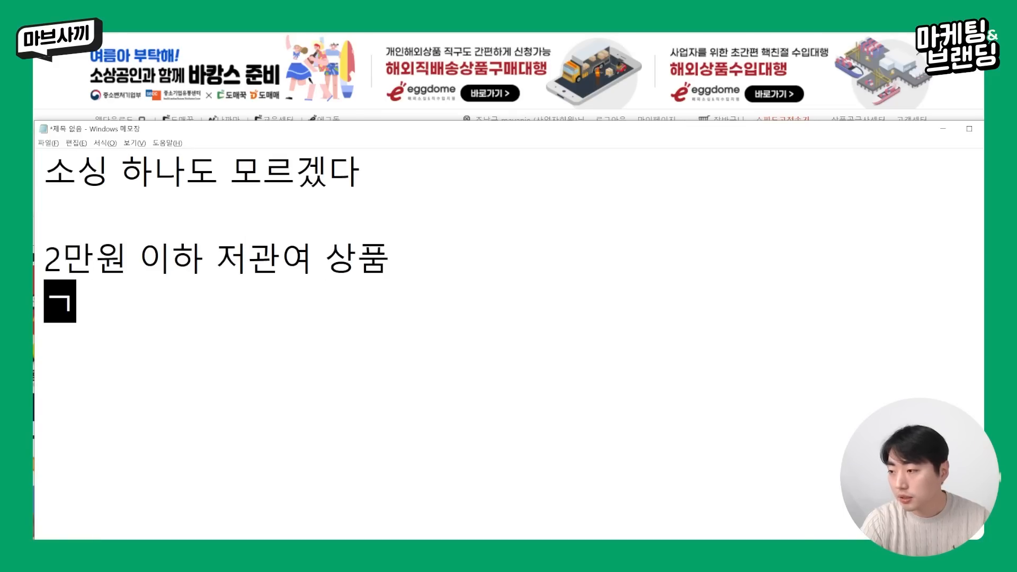
pyautogui.write('ㅖ절 상품)')
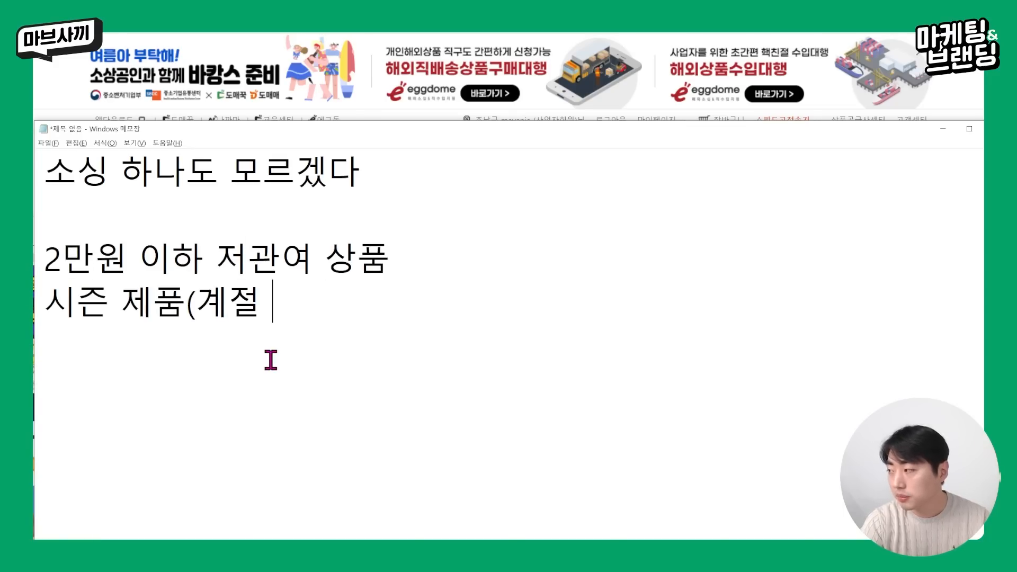
pyautogui.press('Return')
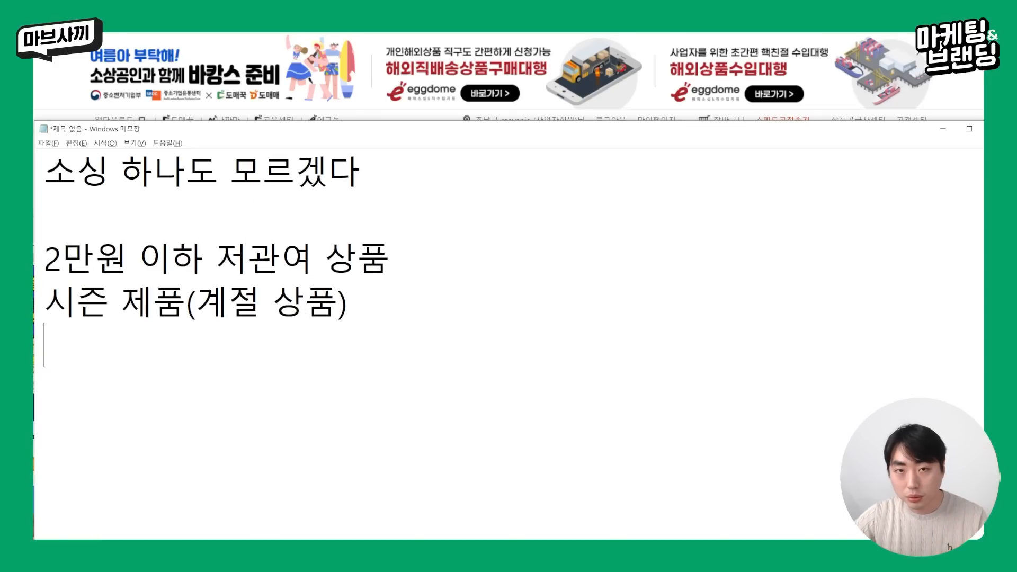
# Step: Switch back to the 도매매 site and open its 상품기획전 page by way of the home page
pyautogui.hotkey('alt', 'Tab')
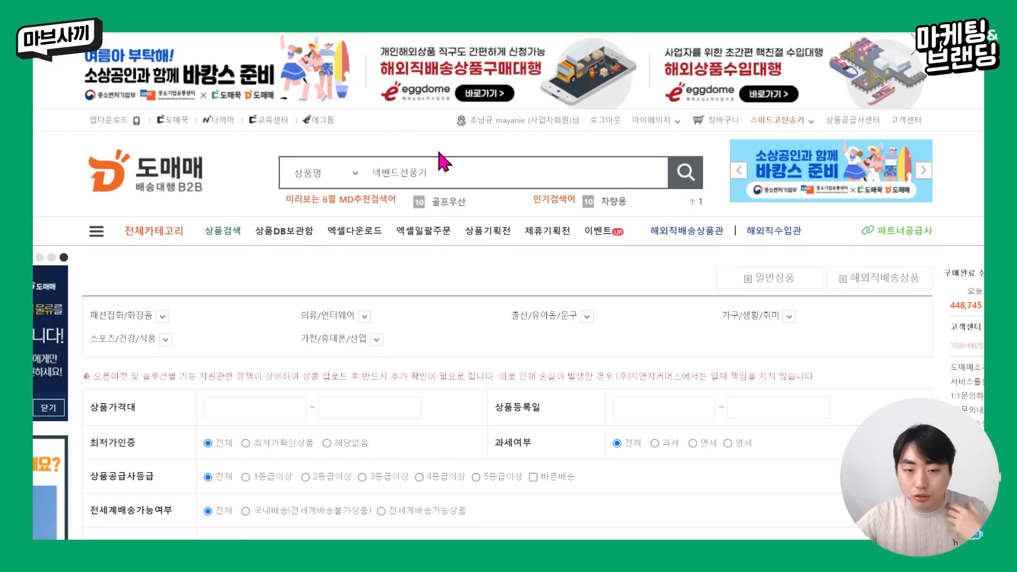
pyautogui.moveTo(442, 234)
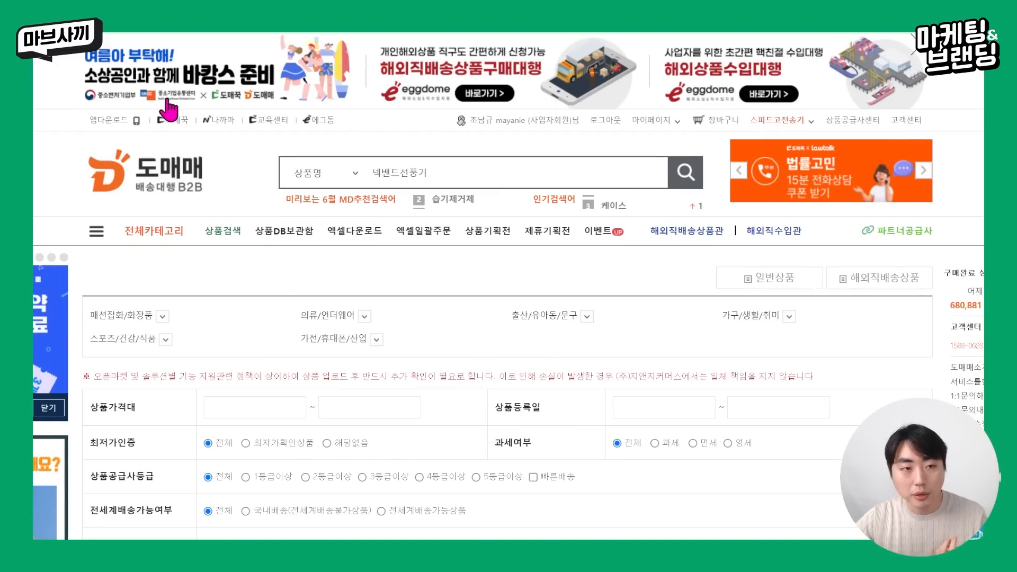
pyautogui.click(153, 197)
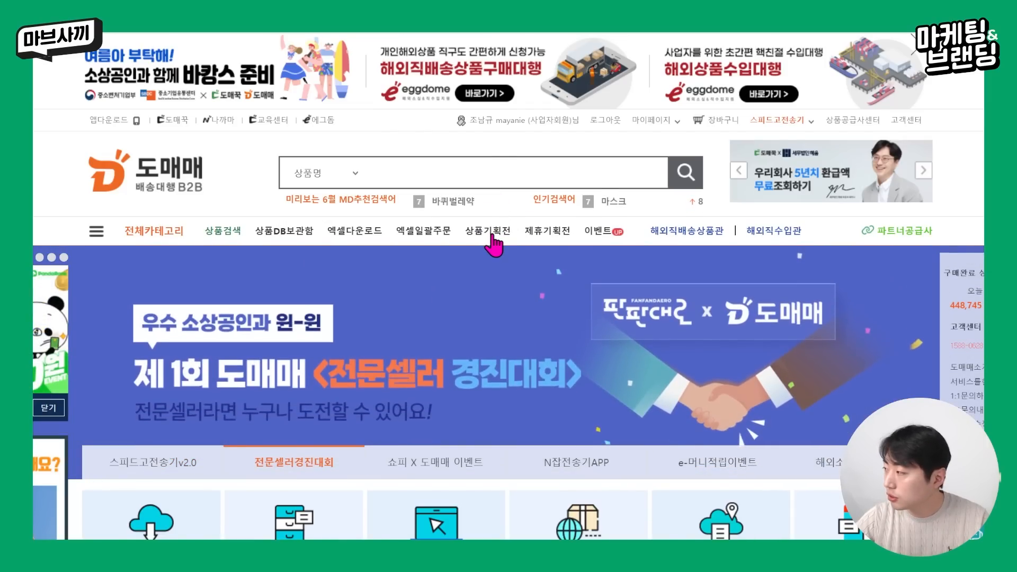
pyautogui.click(492, 241)
pyautogui.scroll(-3, 493, 245)
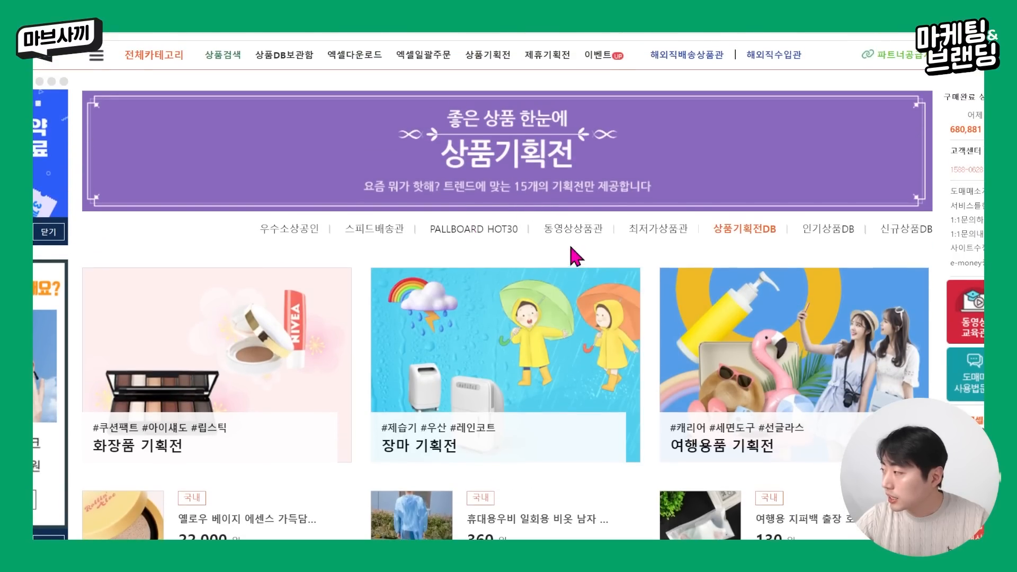
# Step: Look over the cosmetics, rainy-season and travel product collections on the 상품기획전 page
pyautogui.scroll(-5, 515, 248)
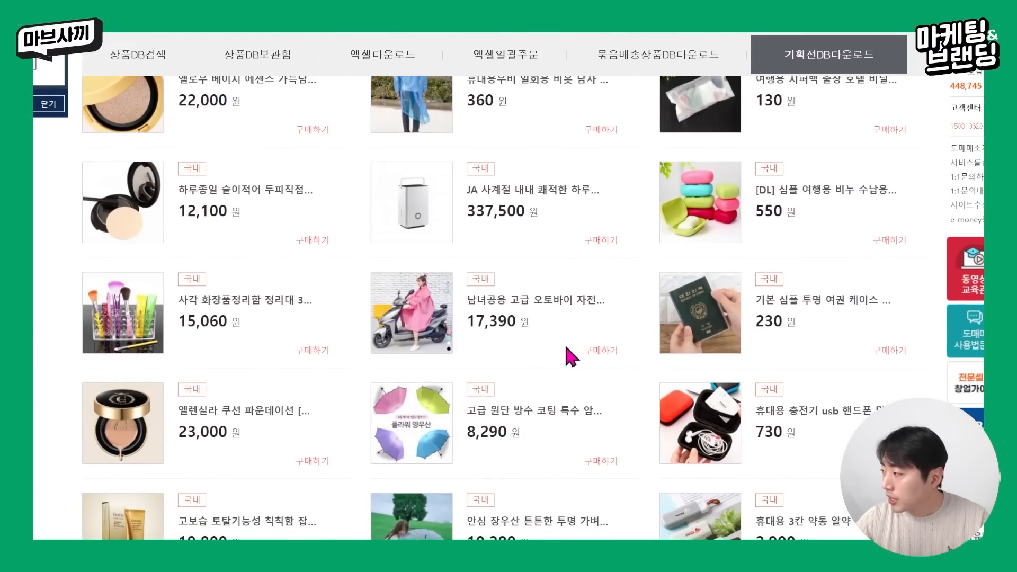
pyautogui.scroll(4, 576, 344)
pyautogui.scroll(3, 546, 363)
pyautogui.scroll(-4, 545, 362)
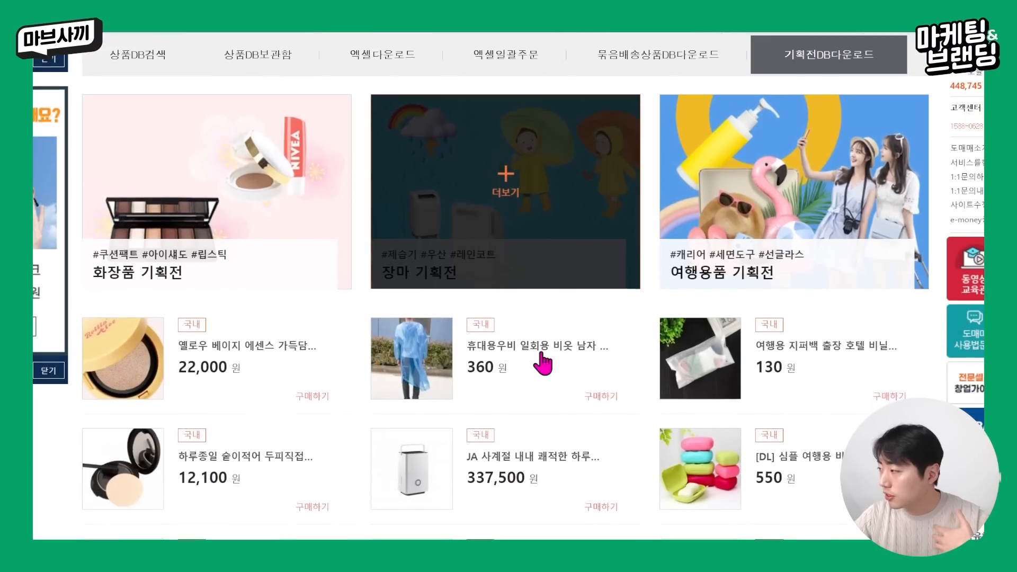
pyautogui.scroll(5, 541, 354)
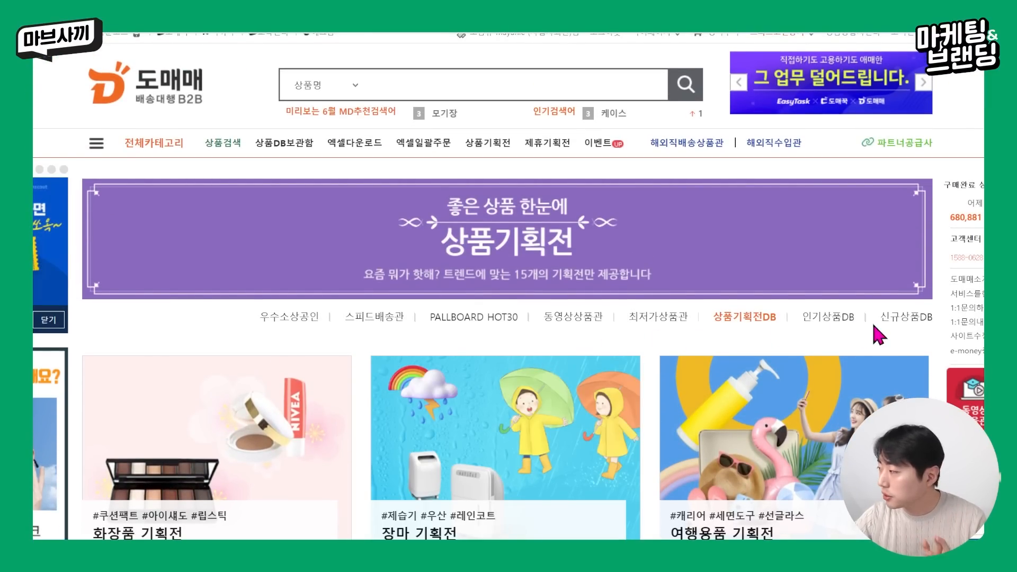
# Step: Open the 인기상품DB page and look over its 인기상품100 category overview
pyautogui.click(818, 318)
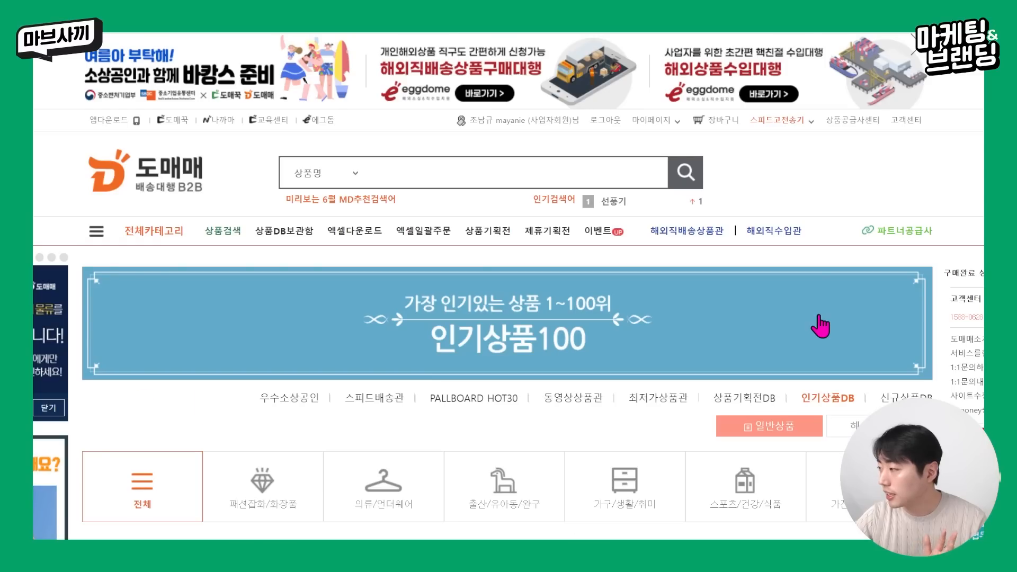
pyautogui.scroll(-1, 564, 362)
pyautogui.scroll(-4, 561, 363)
pyautogui.scroll(4, 562, 363)
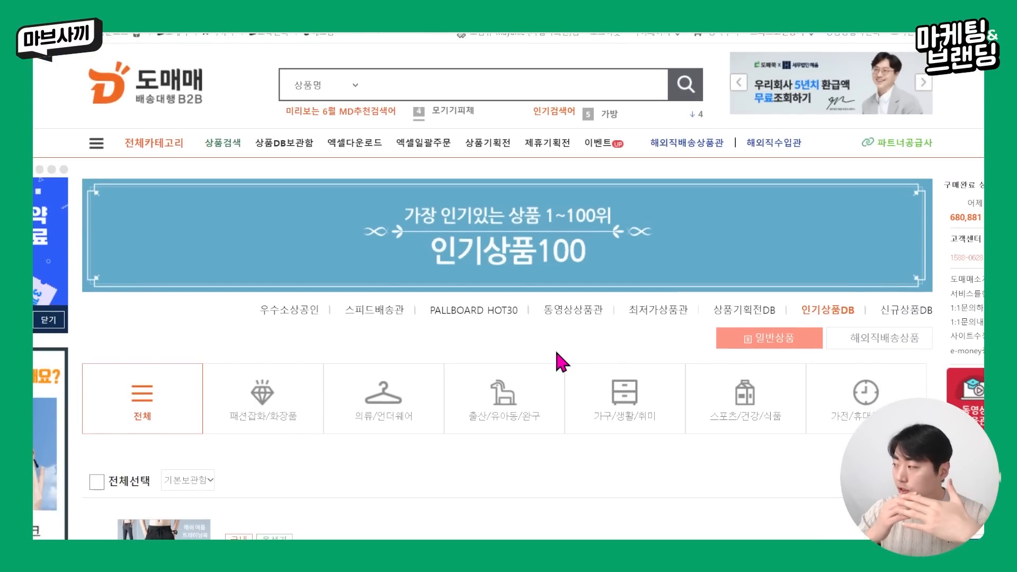
# Step: Look through the 인기상품100 listings for inexpensive, seasonal products and compare their prices
pyautogui.scroll(-10, 562, 362)
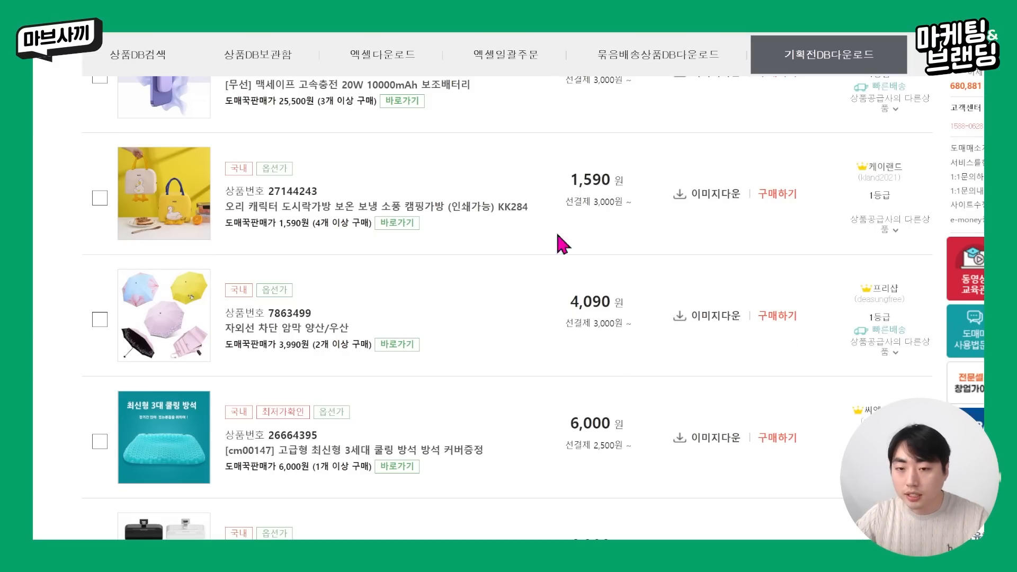
pyautogui.scroll(-1, 483, 276)
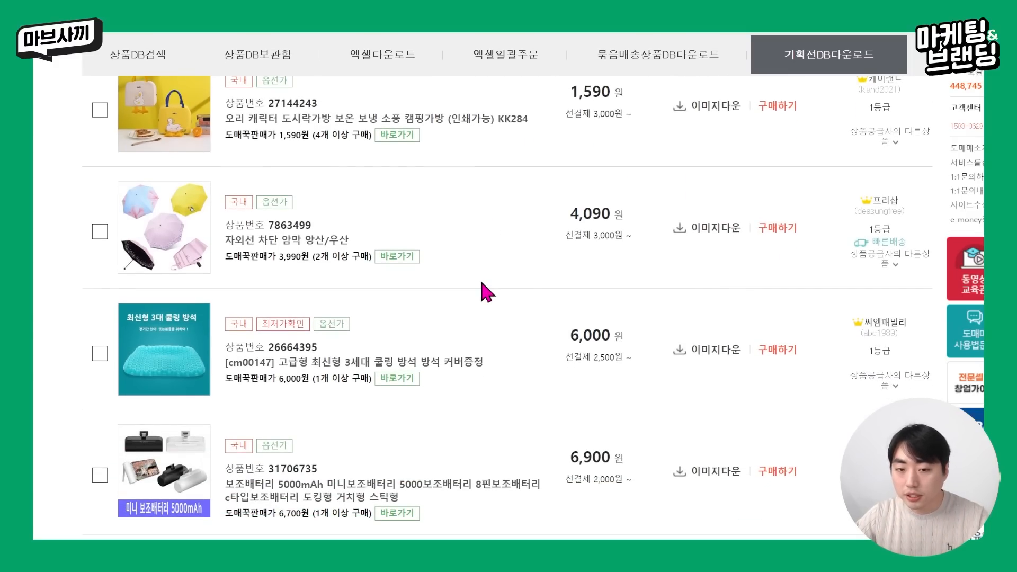
pyautogui.scroll(1, 482, 281)
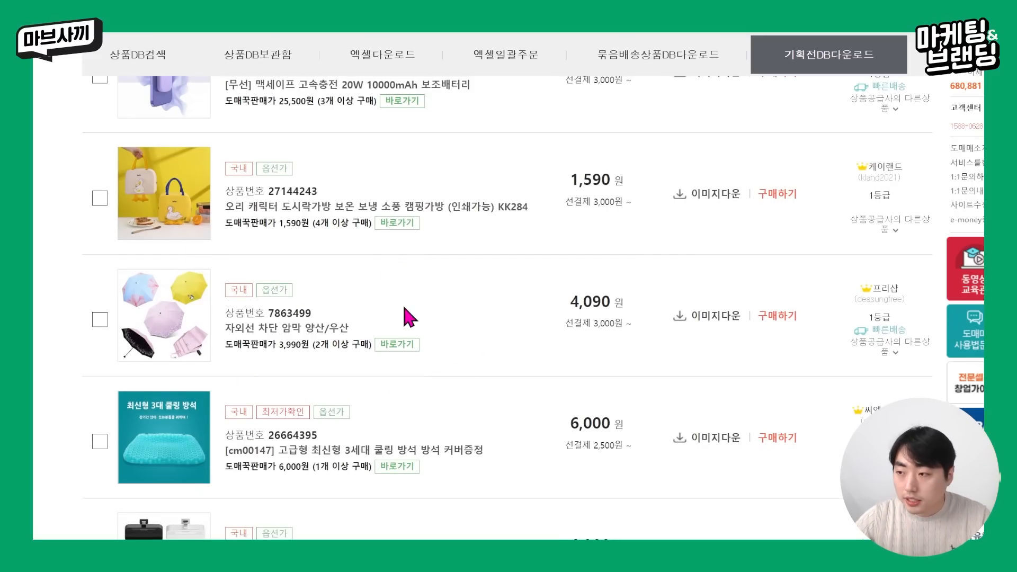
pyautogui.scroll(6, 443, 343)
pyautogui.scroll(-4, 407, 375)
pyautogui.scroll(-5, 471, 304)
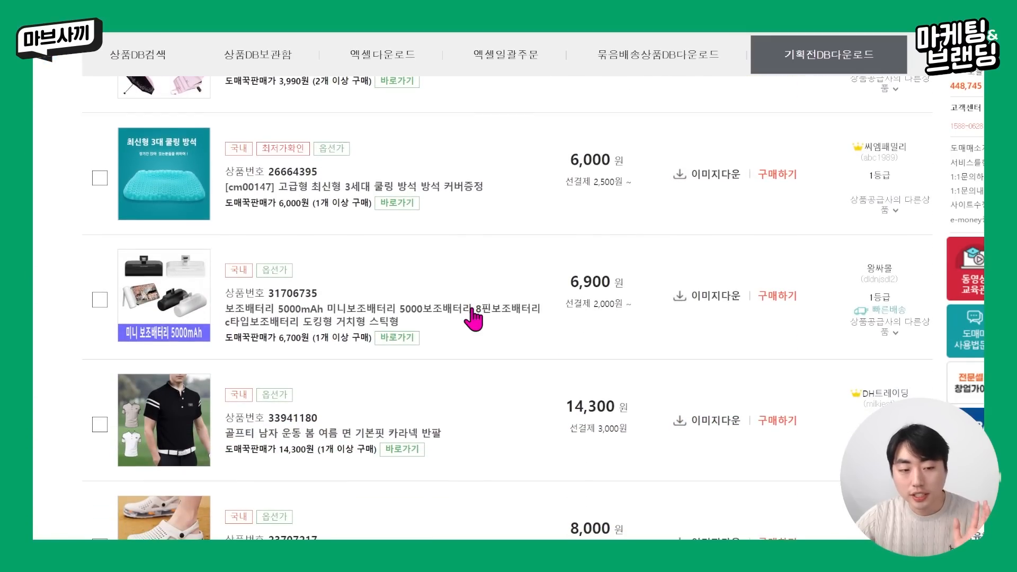
pyautogui.scroll(3, 473, 318)
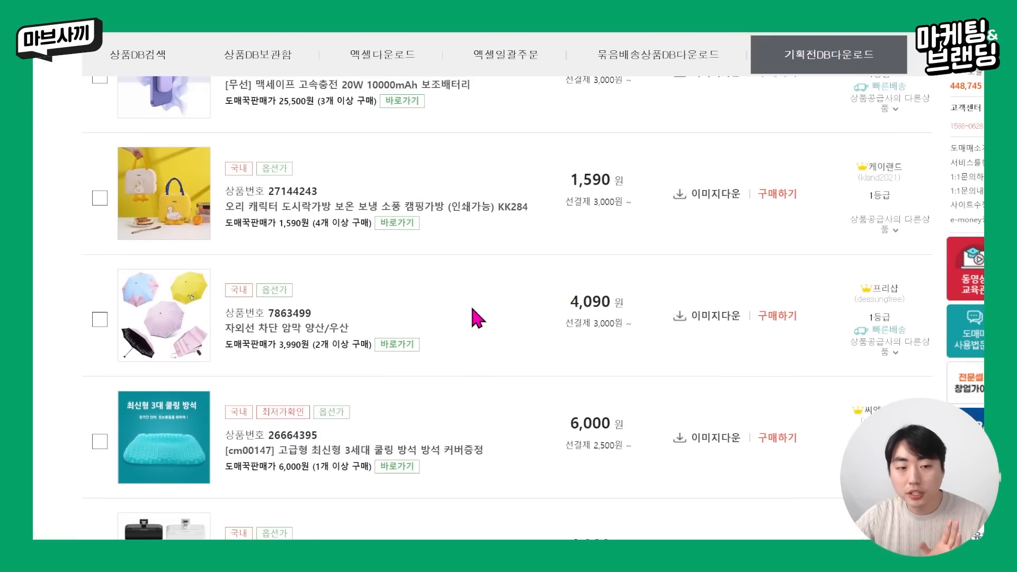
pyautogui.scroll(2, 472, 309)
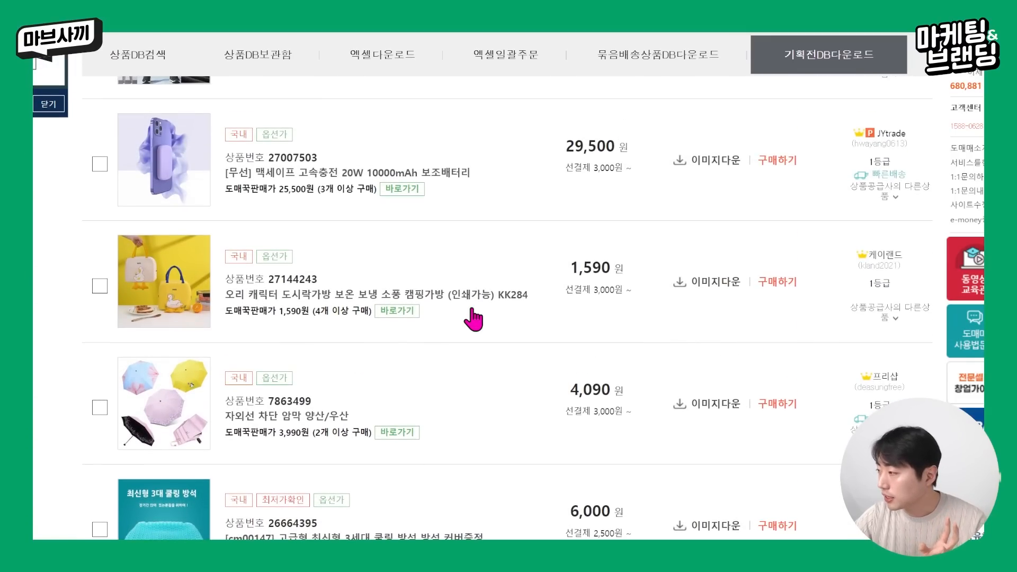
pyautogui.scroll(-2, 473, 317)
pyautogui.scroll(2, 470, 318)
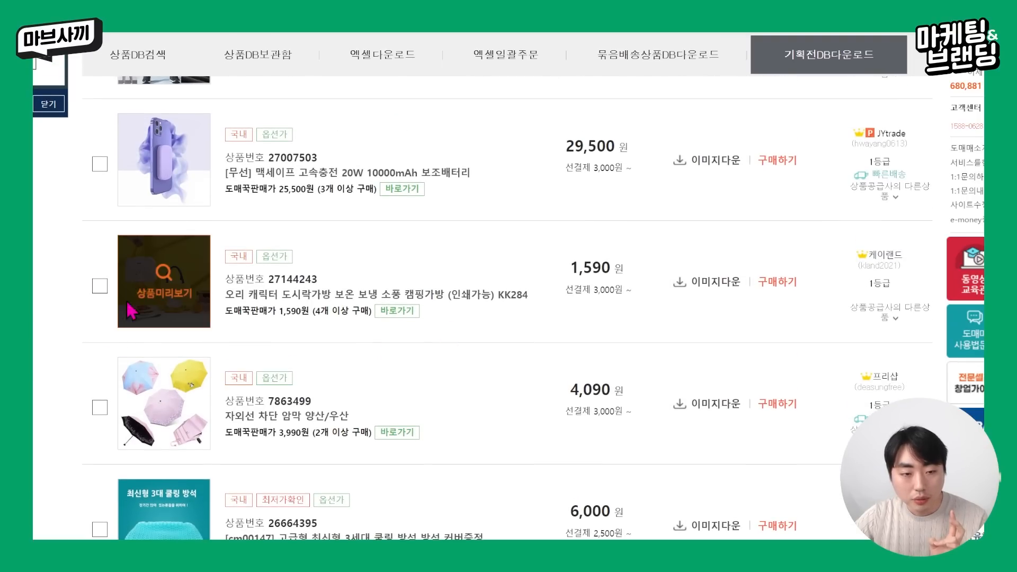
# Step: Review the character lunch bag, parasol, cooling cushion and portable battery listings as sourcing examples
pyautogui.moveTo(79, 306); pyautogui.dragTo(478, 351)
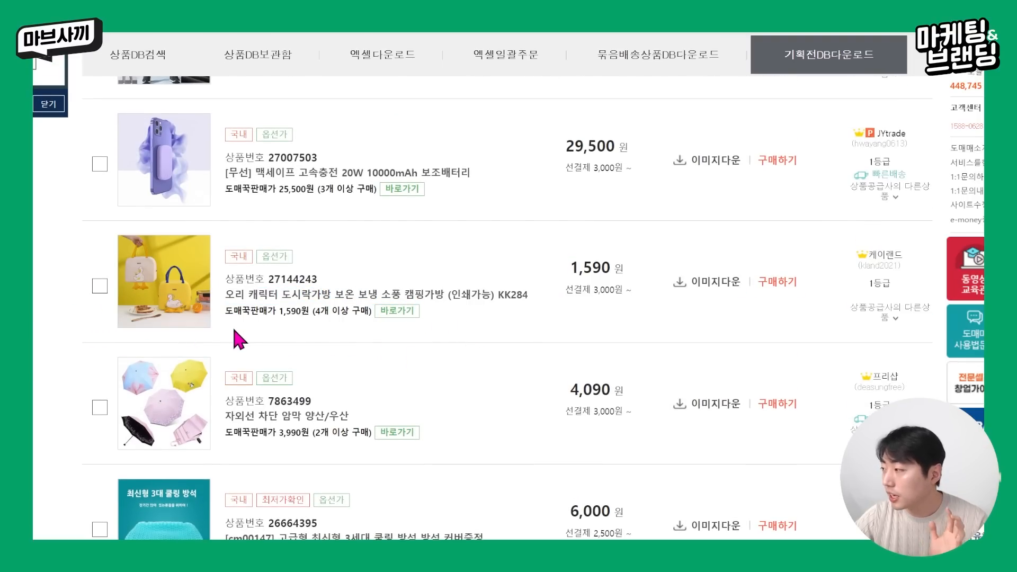
pyautogui.scroll(-2, 232, 326)
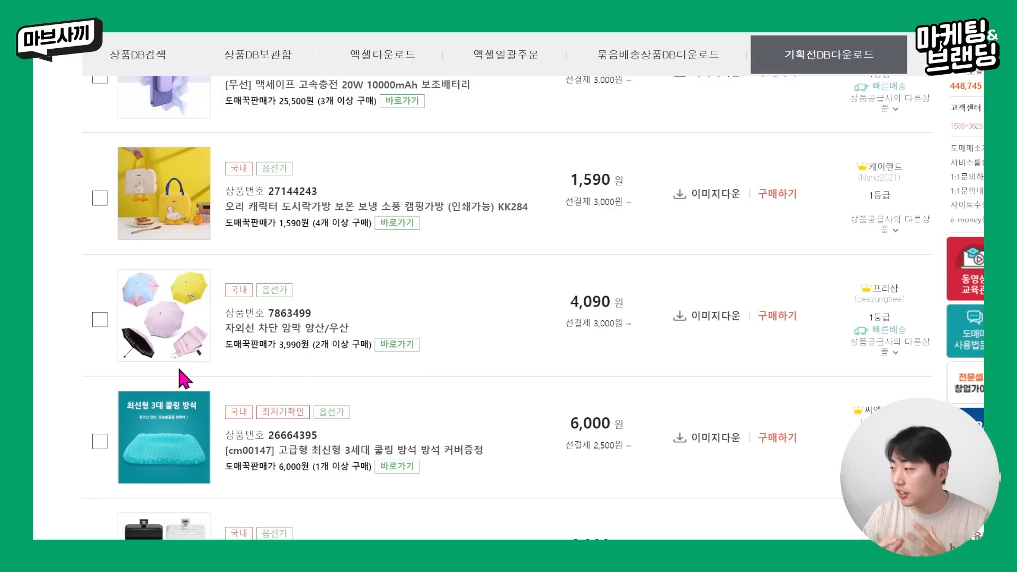
pyautogui.scroll(-2, 178, 402)
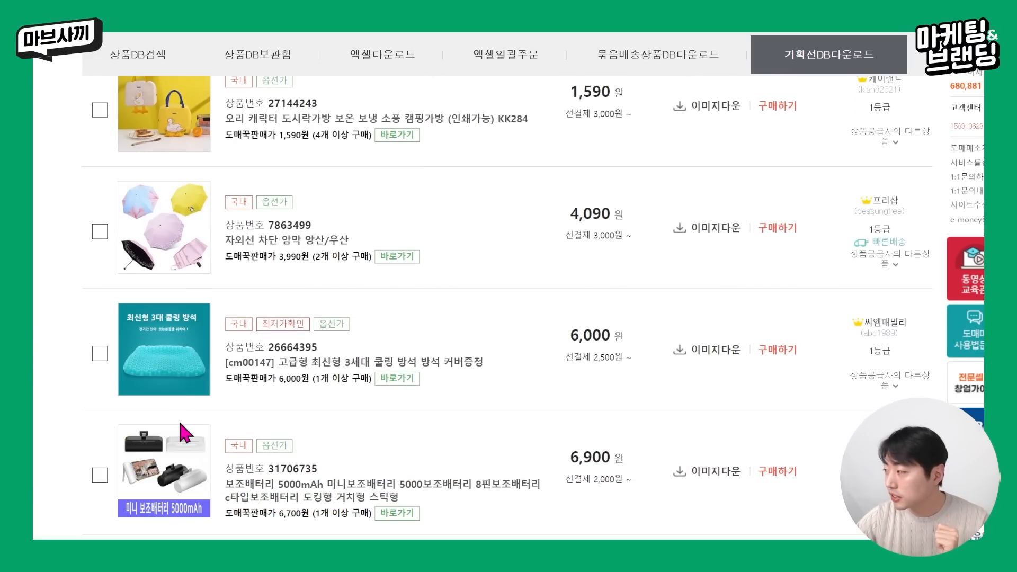
pyautogui.scroll(-4, 178, 394)
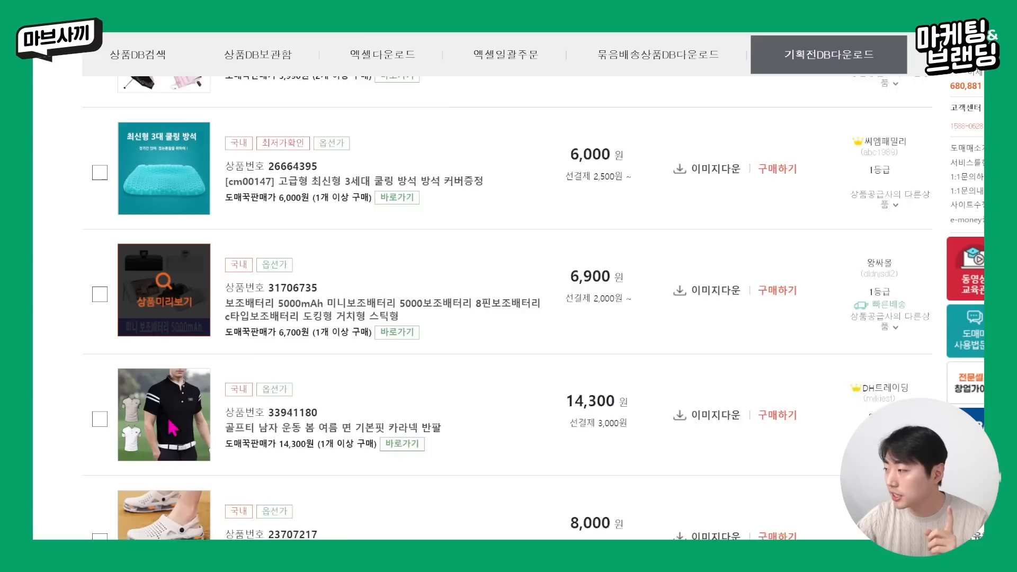
pyautogui.scroll(6, 179, 305)
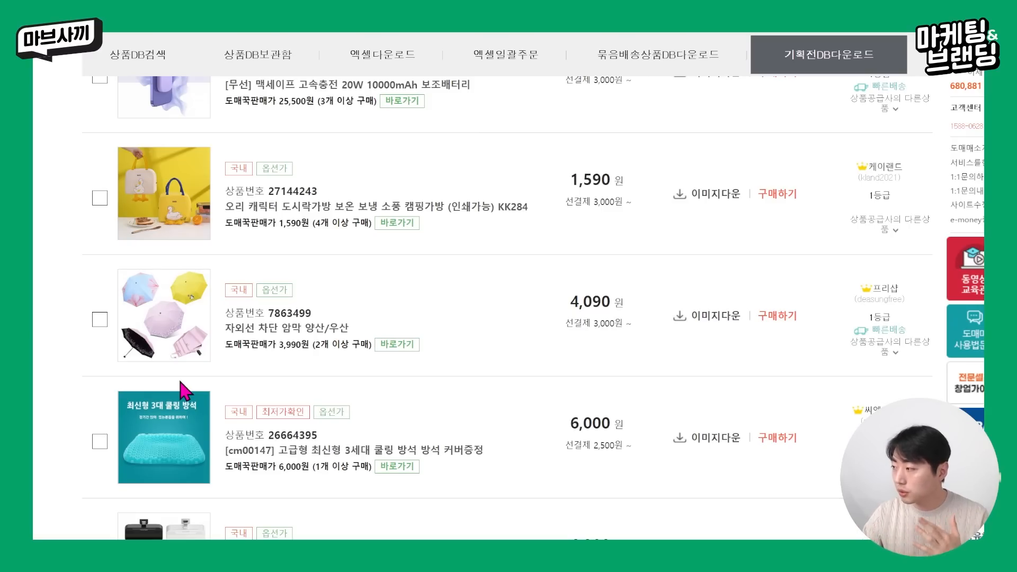
# Step: Enlarge the page, open the 자외선 차단 암막 양산/우산 listing, and check its price and product name
pyautogui.scroll(2, 217, 380)
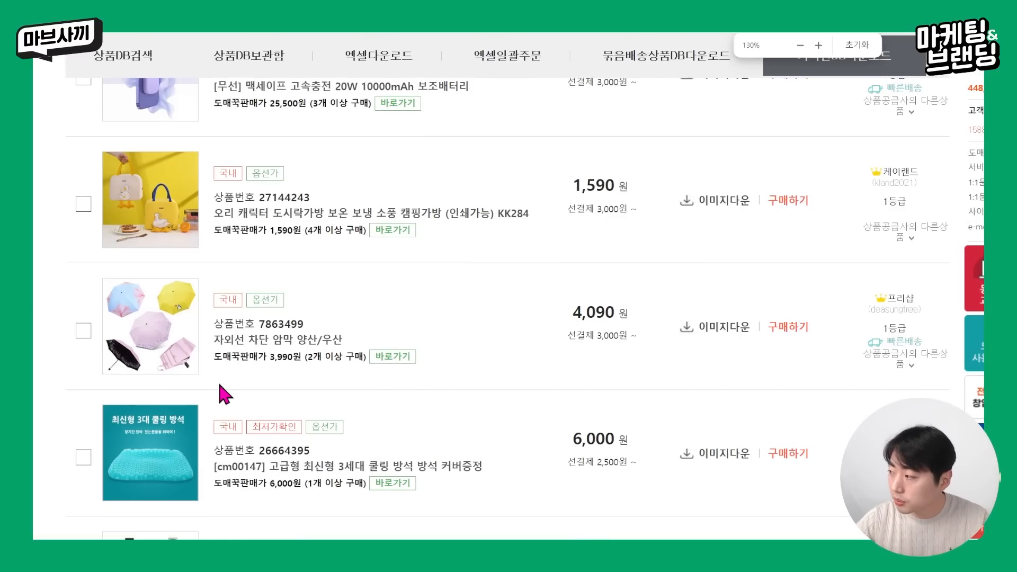
pyautogui.scroll(-2, 285, 384)
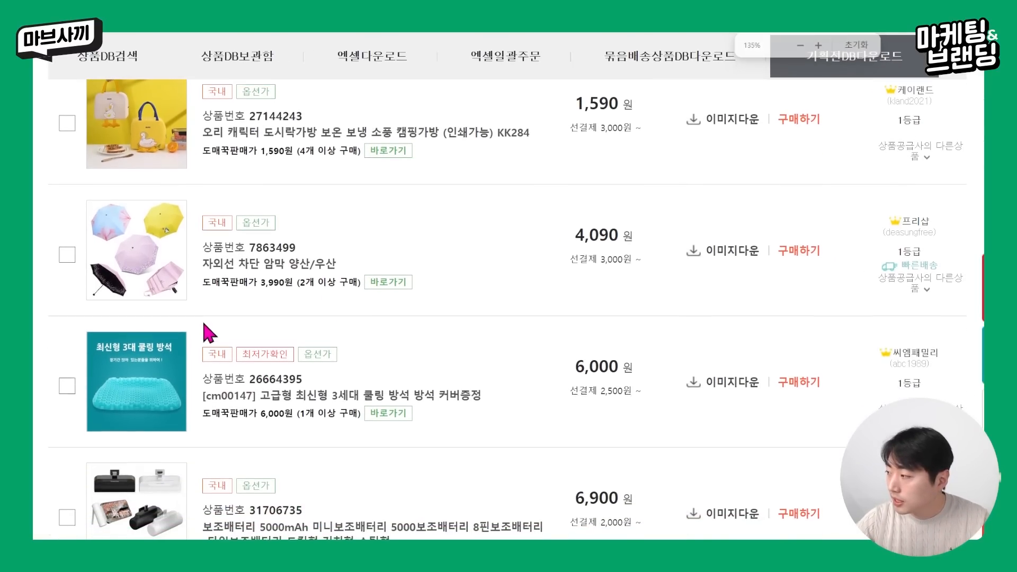
pyautogui.moveTo(259, 287); pyautogui.dragTo(344, 289)
pyautogui.moveTo(345, 290); pyautogui.dragTo(334, 309)
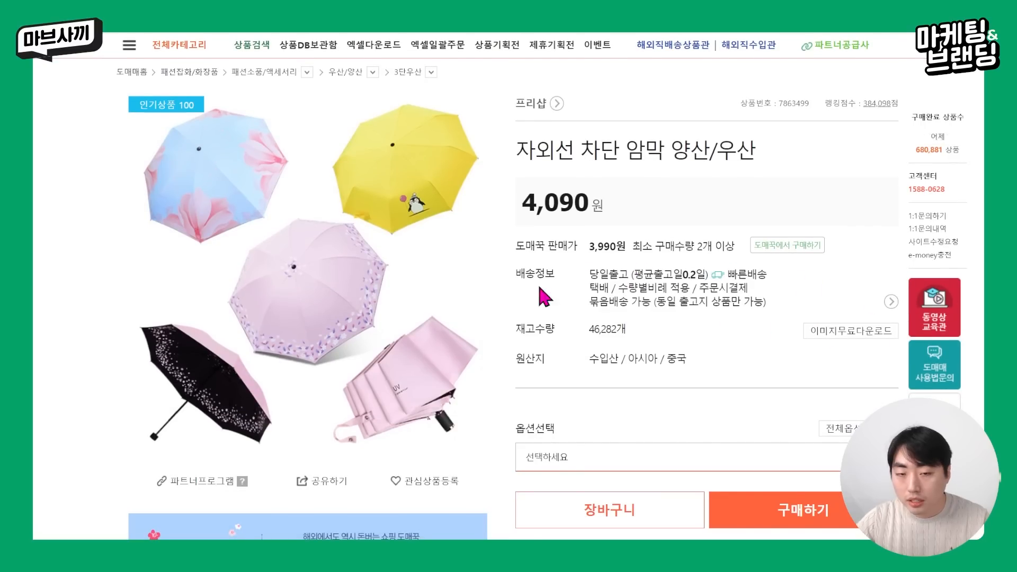
pyautogui.moveTo(609, 203); pyautogui.dragTo(645, 202)
pyautogui.click(645, 202)
pyautogui.scroll(3, 645, 203)
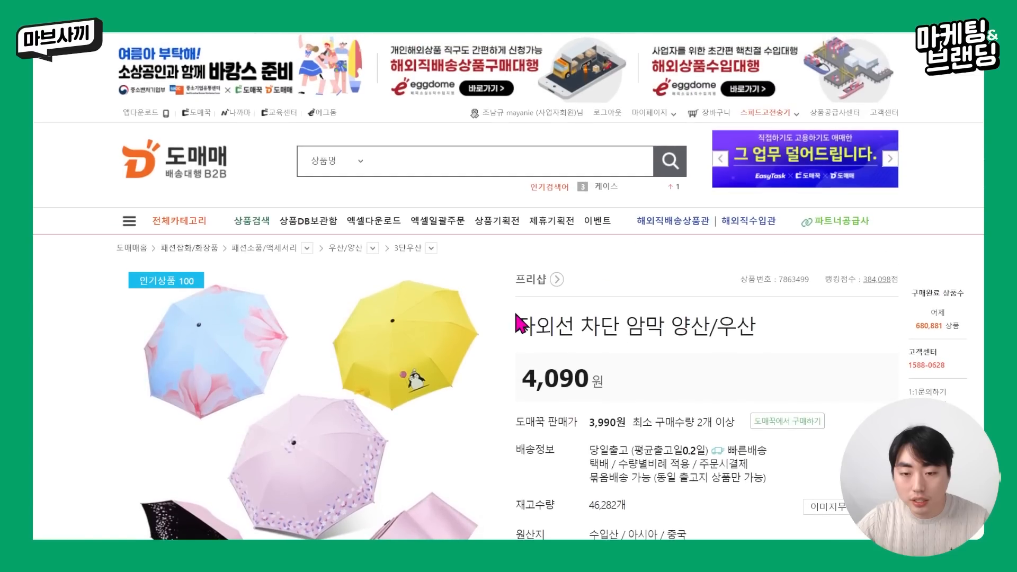
pyautogui.moveTo(516, 325); pyautogui.dragTo(711, 327)
pyautogui.click(683, 327)
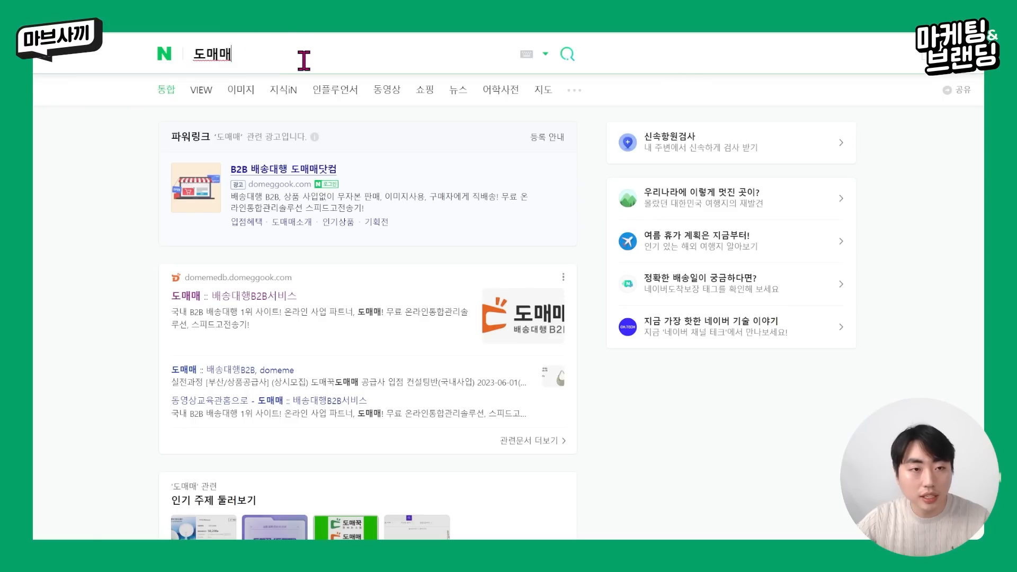
# Step: Switch to Naver, search for "쿠팡" and open the Coupang home page from the results
pyautogui.doubleClick(238, 51)
pyautogui.write('쿺팡')
pyautogui.press('Return')
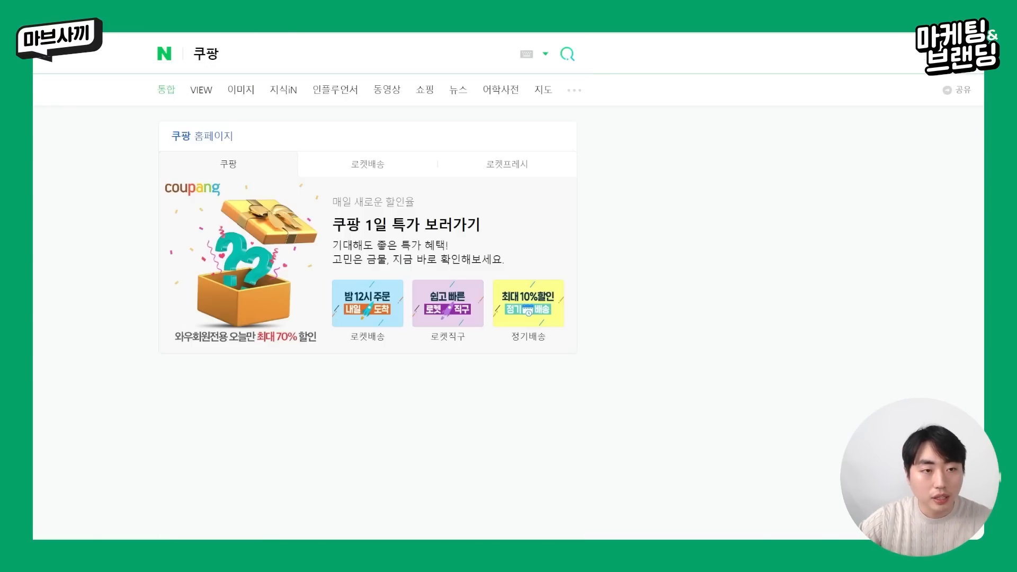
pyautogui.click(181, 70)
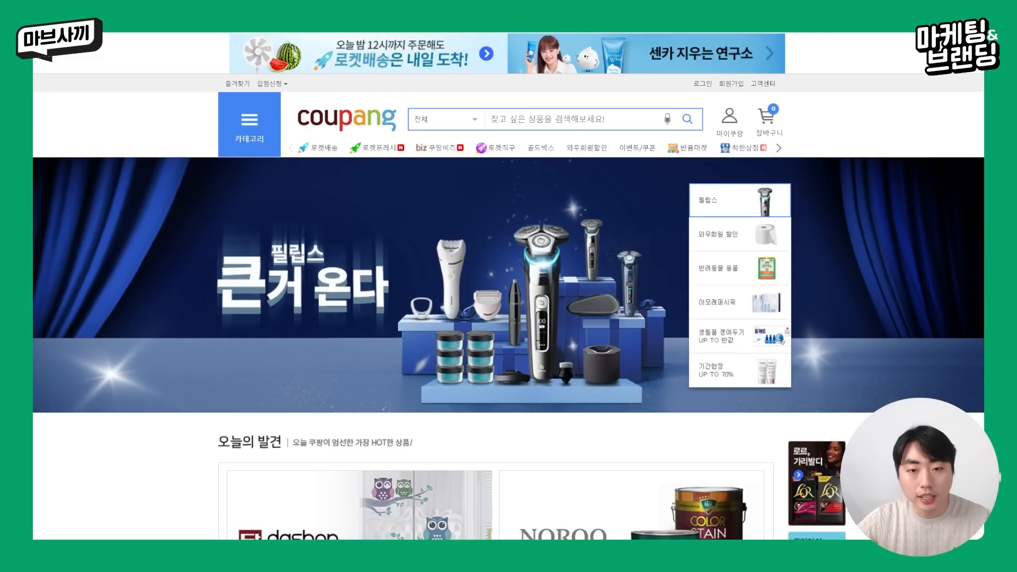
# Step: Search Coupang for "자외선 차단 암막 양산"
pyautogui.click(566, 112)
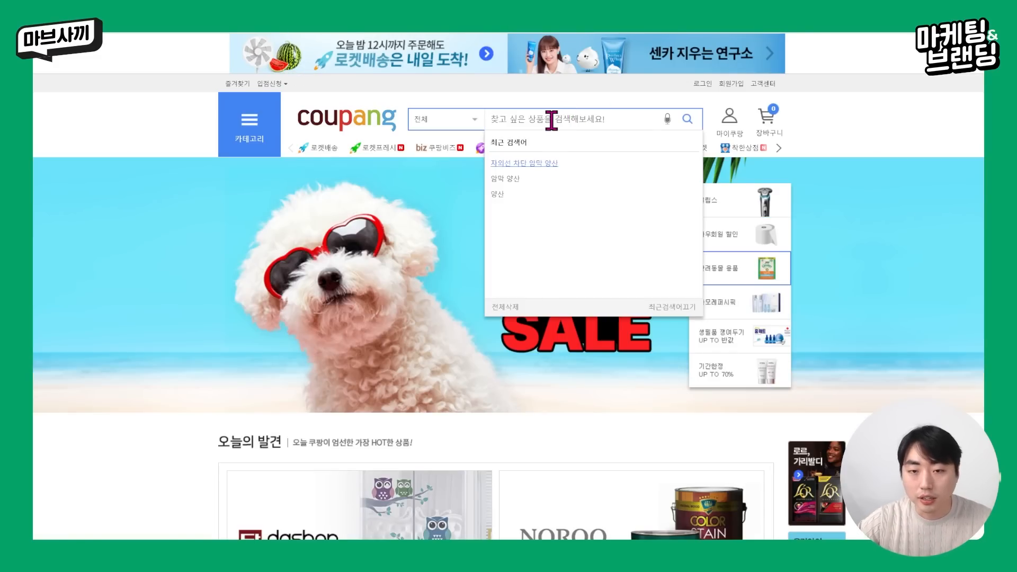
pyautogui.write('ㅈㅏ외선 차단 암막')
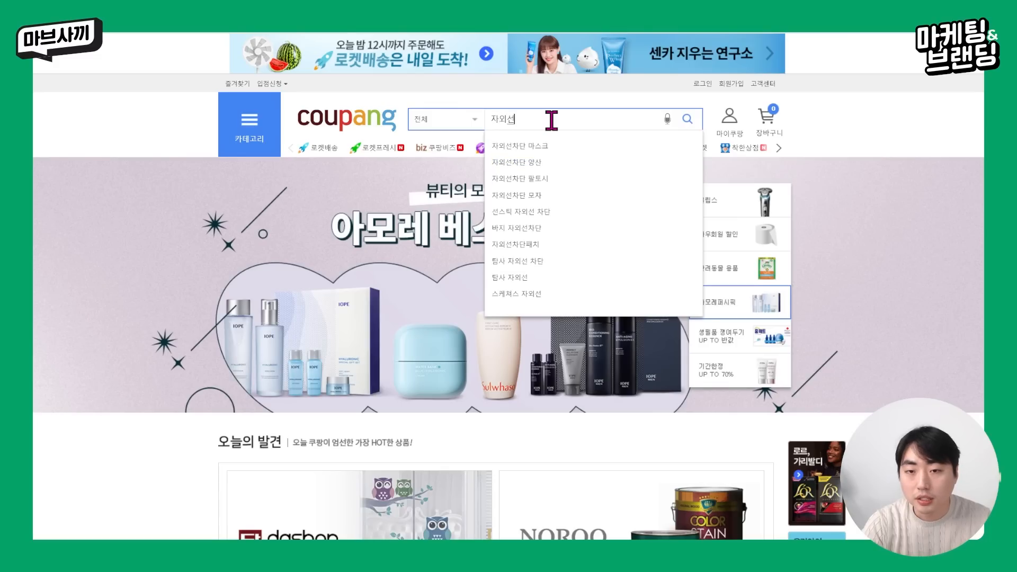
pyautogui.write(' 양산')
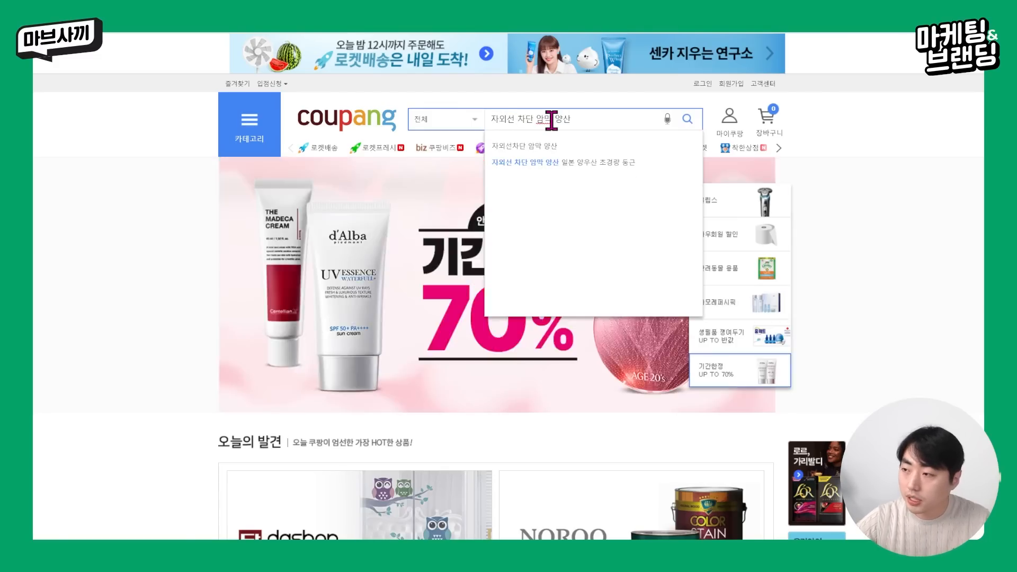
pyautogui.press('Return')
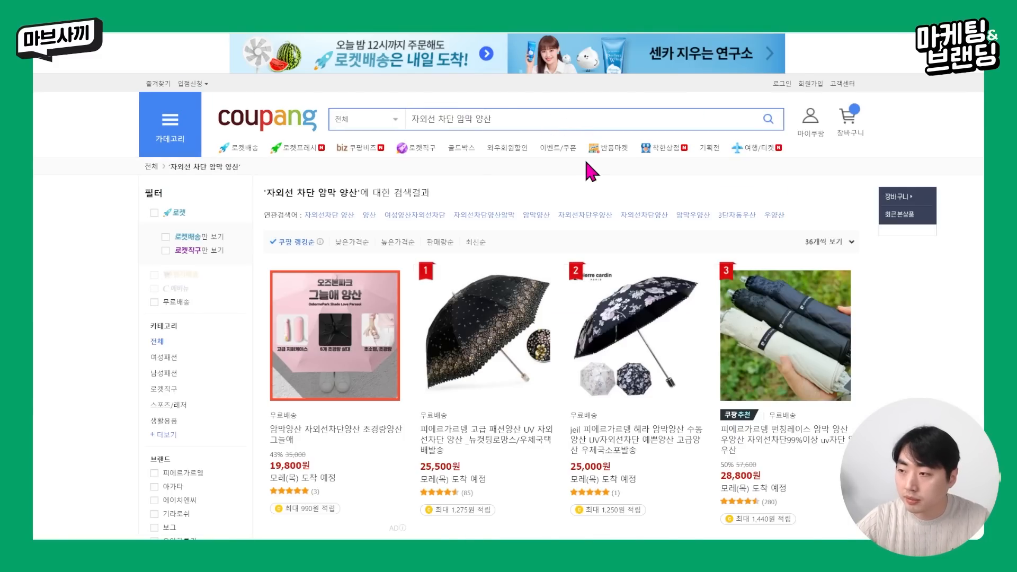
# Step: Look through the Coupang parasol results and compare their selling prices with the 도매매 parasol
pyautogui.scroll(-7, 574, 226)
pyautogui.scroll(2, 469, 265)
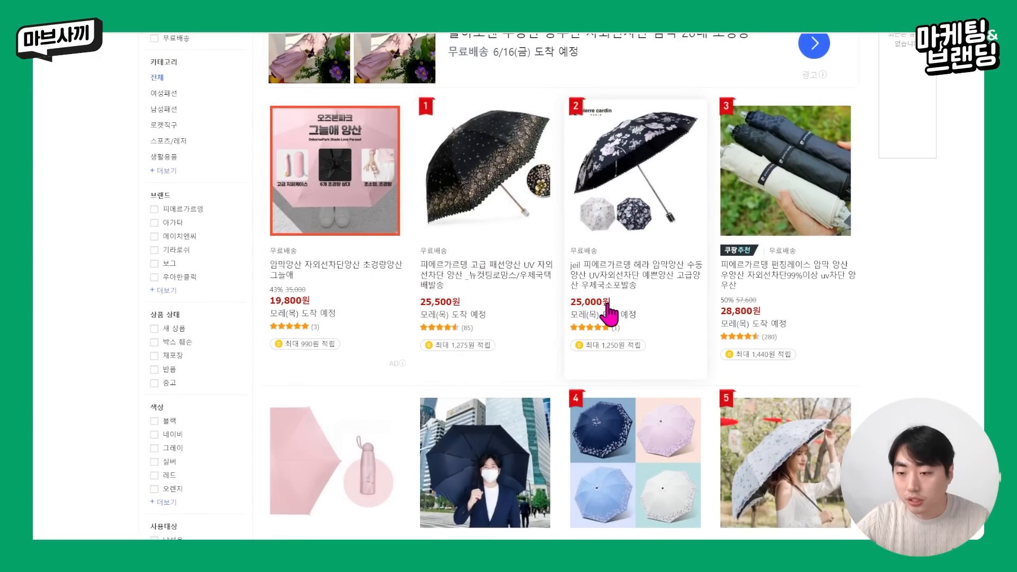
pyautogui.scroll(-5, 752, 344)
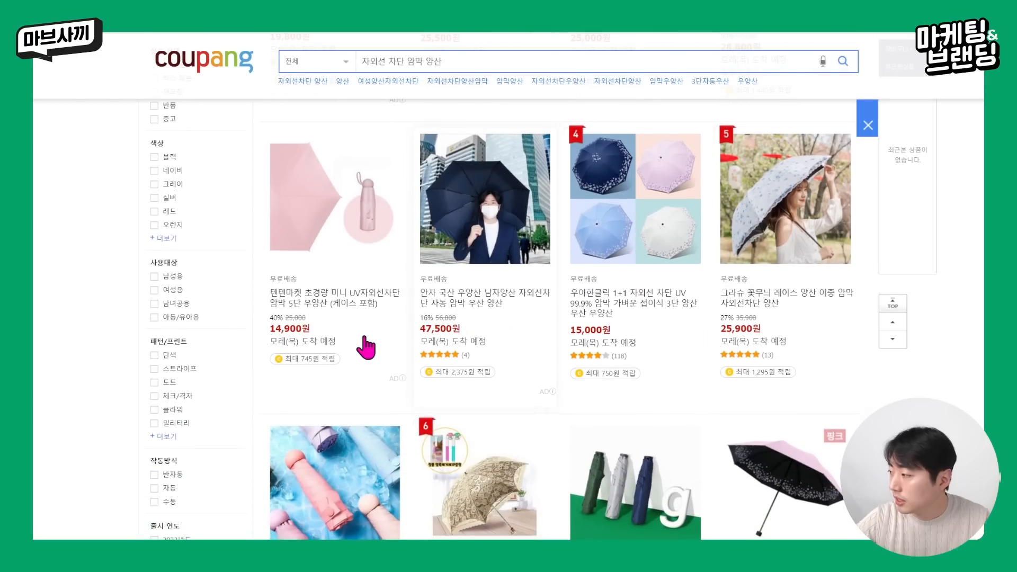
pyautogui.scroll(-3, 563, 323)
pyautogui.scroll(-2, 530, 292)
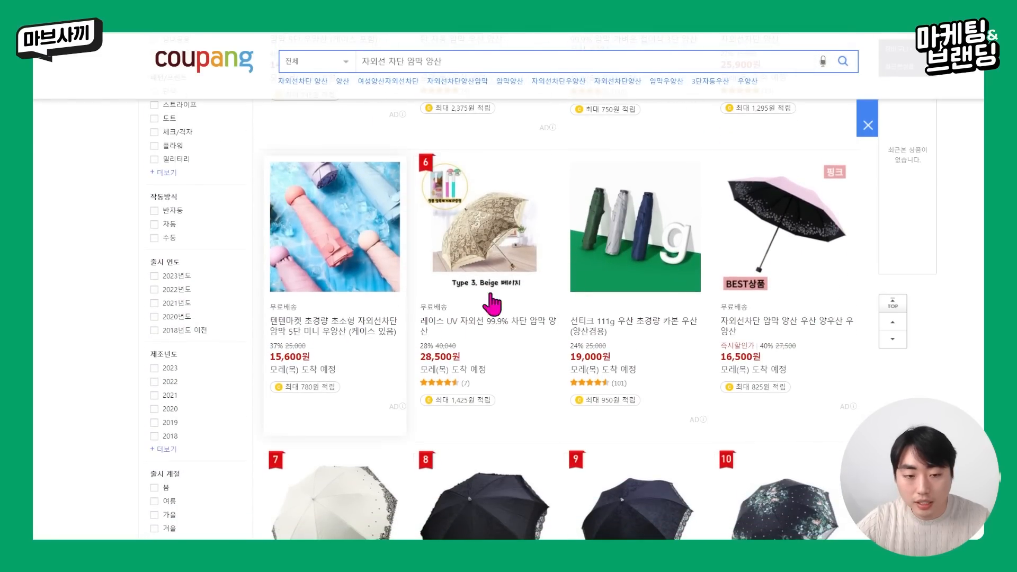
pyautogui.scroll(-3, 609, 352)
pyautogui.scroll(-1, 261, 397)
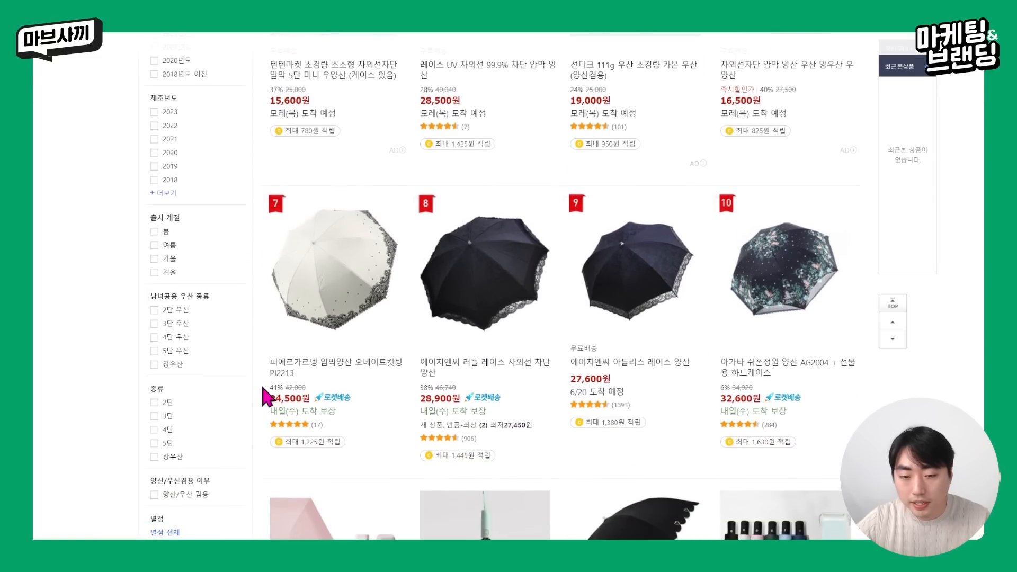
pyautogui.scroll(-2, 263, 392)
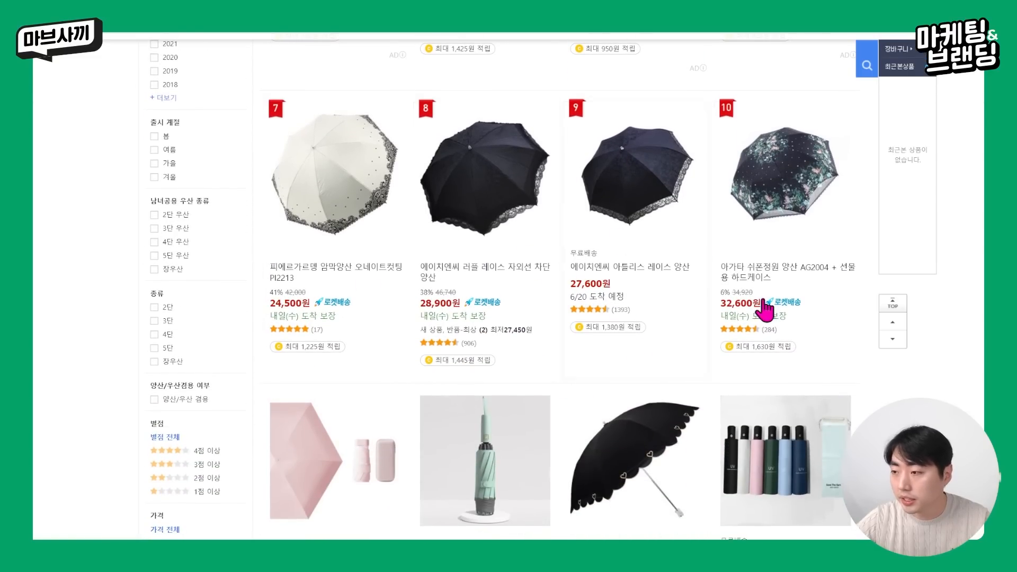
pyautogui.scroll(-5, 662, 276)
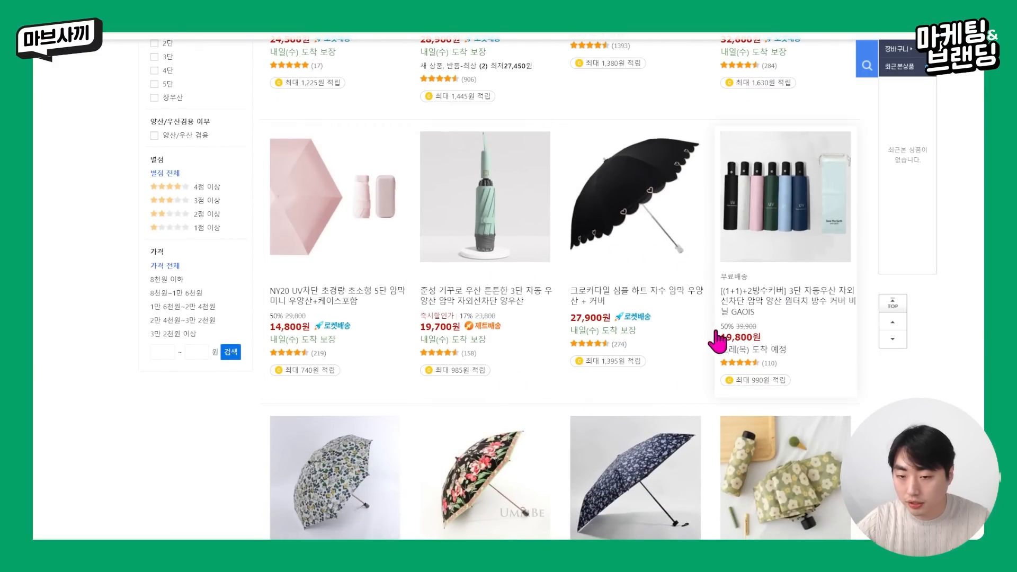
pyautogui.scroll(-2, 608, 352)
pyautogui.scroll(-5, 479, 279)
pyautogui.scroll(-5, 479, 280)
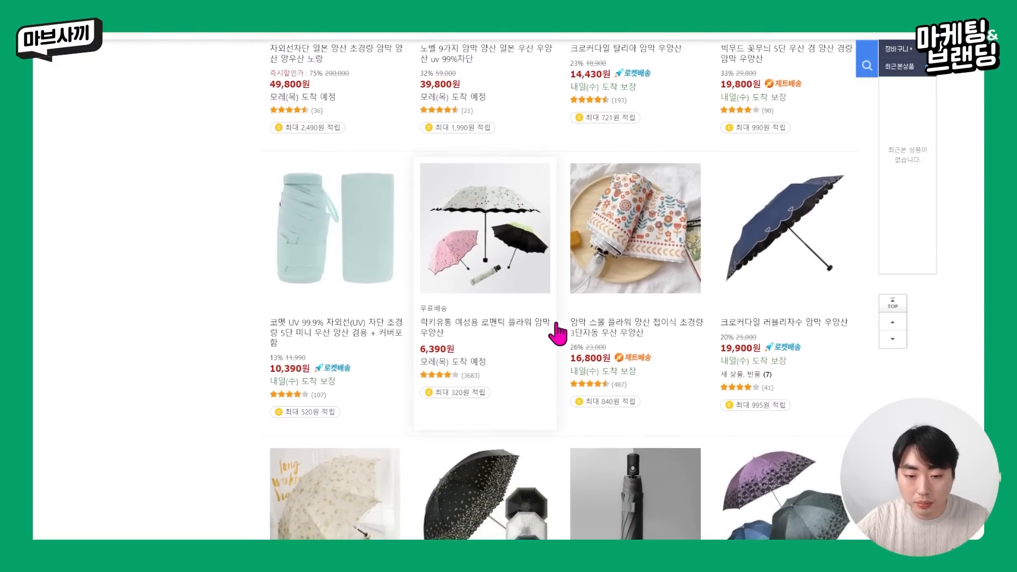
# Step: Find the 럭키유통 여성용 로맨틱 플라워 암막 우양산 among the Coupang results, open its listing and check its selling price
pyautogui.scroll(3, 494, 168)
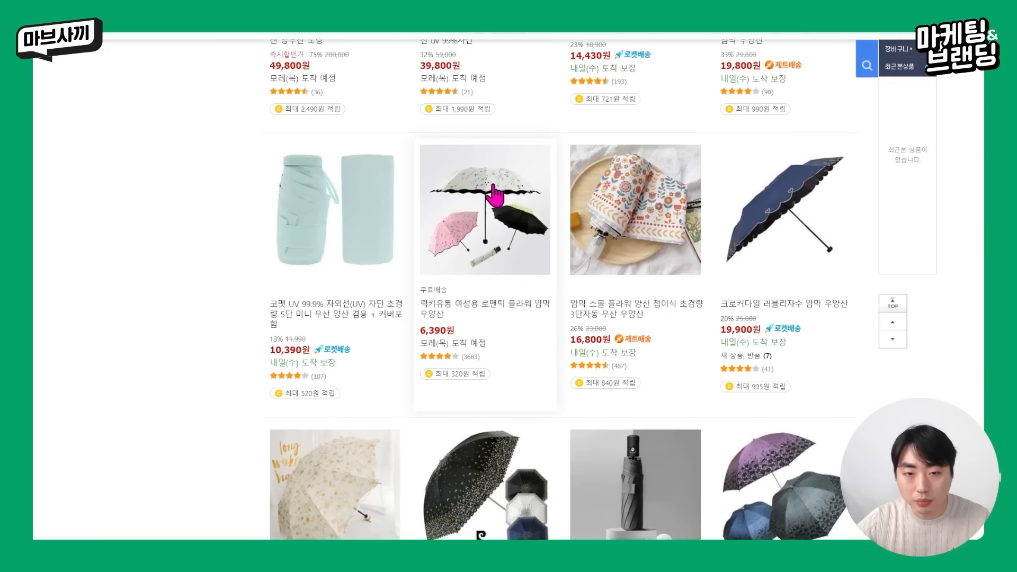
pyautogui.scroll(1, 540, 381)
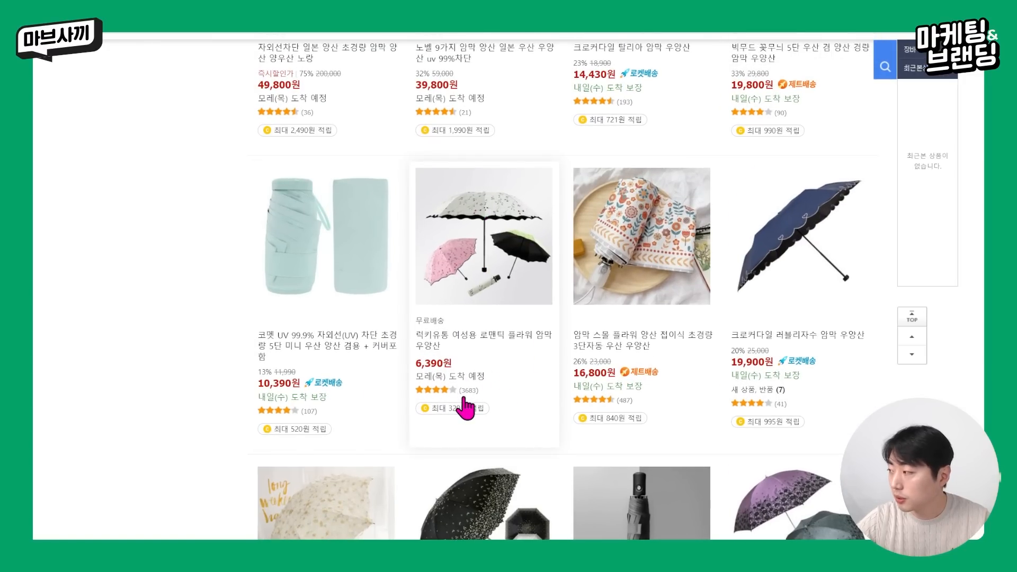
pyautogui.scroll(-1, 466, 407)
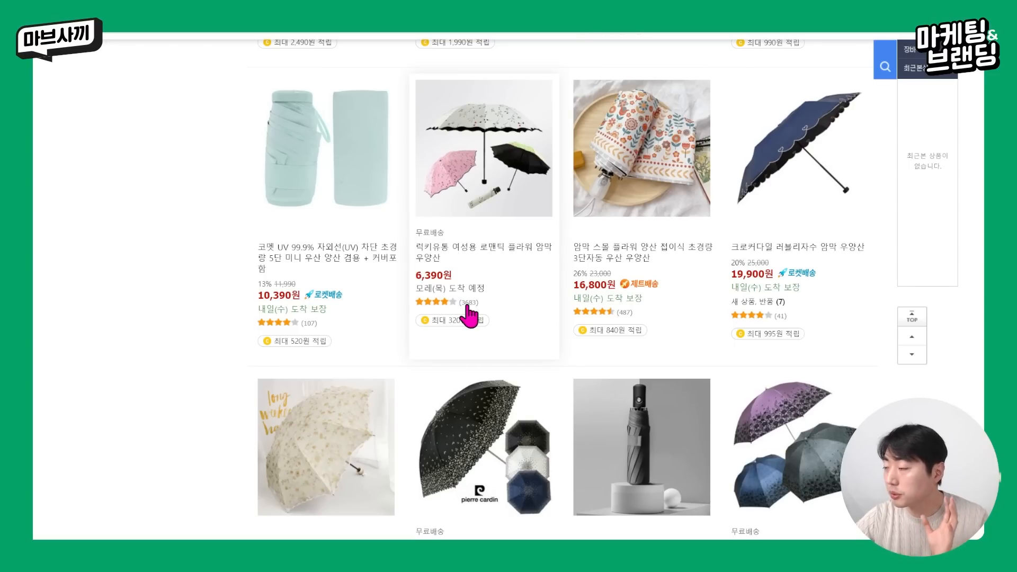
pyautogui.scroll(-1, 469, 317)
pyautogui.scroll(2, 469, 316)
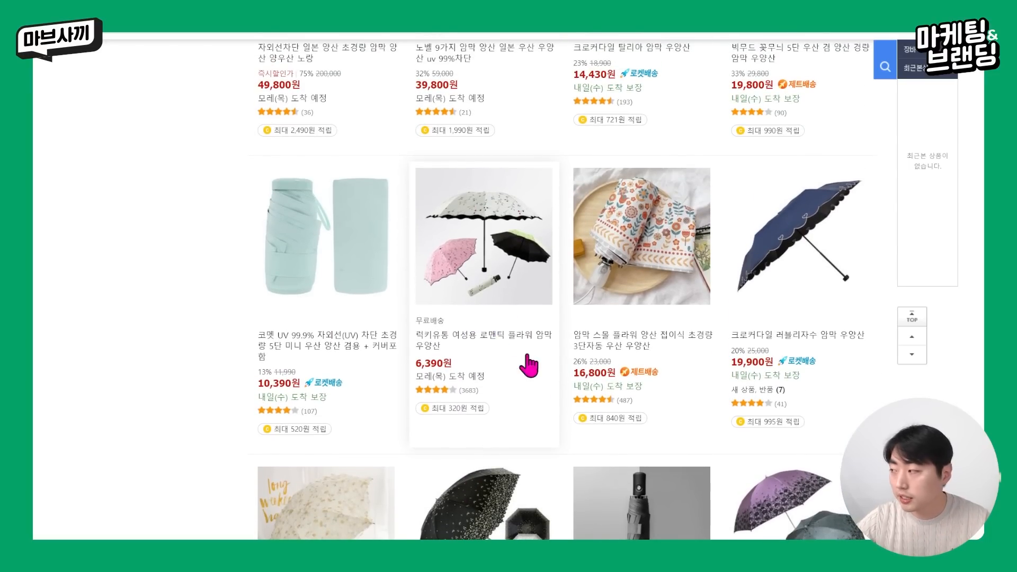
pyautogui.click(450, 319)
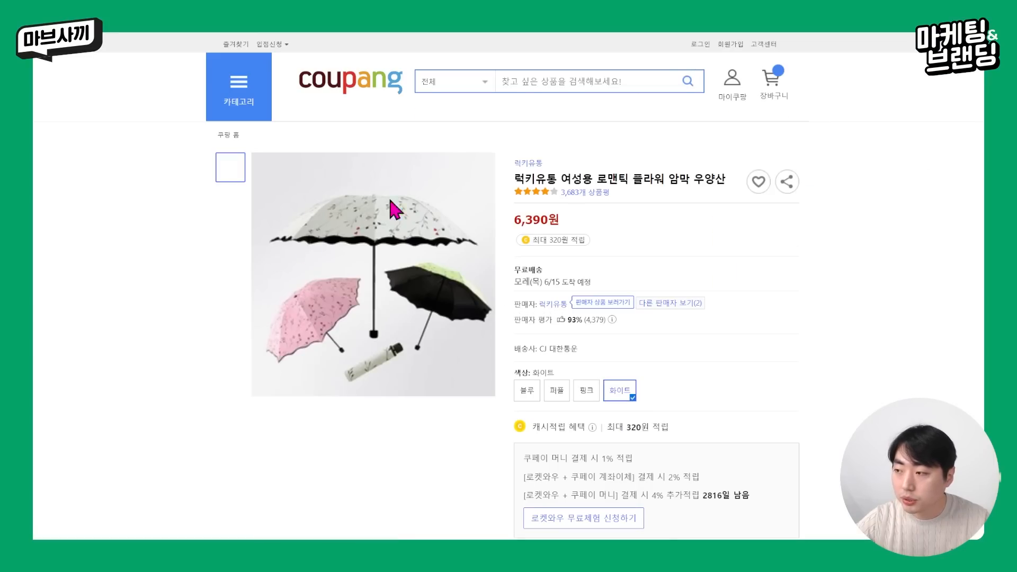
pyautogui.hotkey('ctrl', '+')
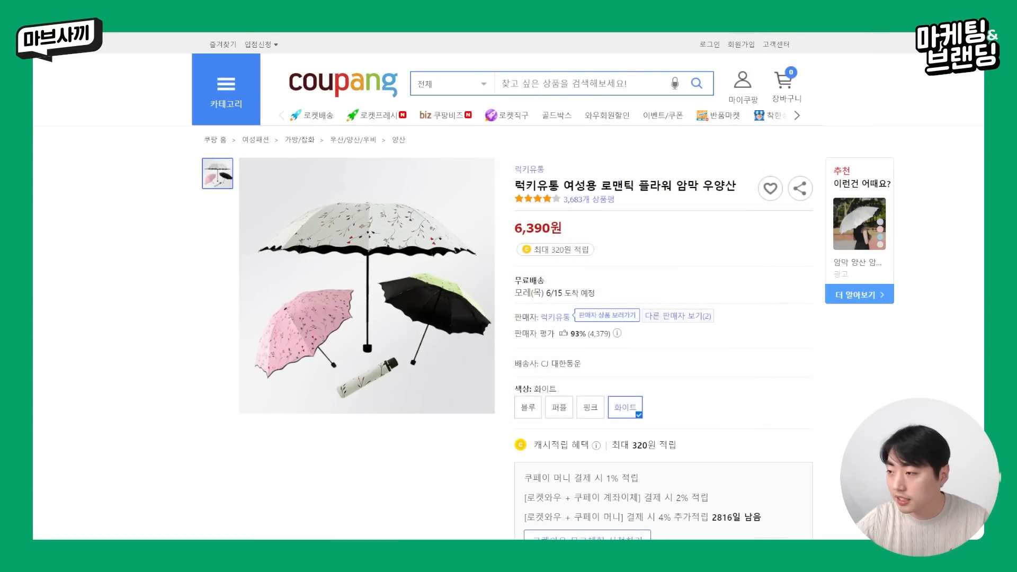
pyautogui.moveTo(522, 220); pyautogui.dragTo(658, 231)
pyautogui.click(677, 238)
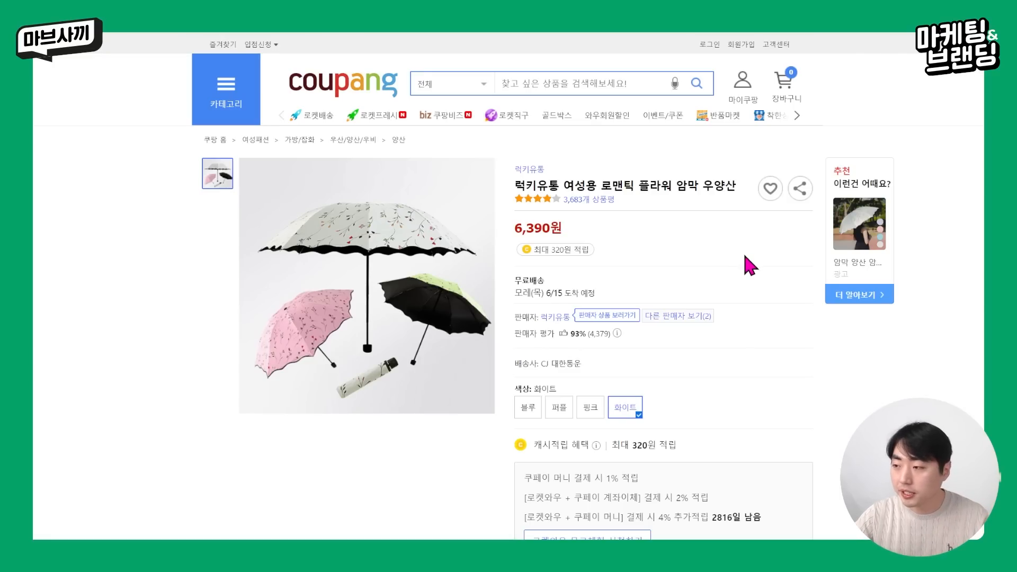
# Step: Look over the rest of the parasol listing, return to the Coupang results and compare the prices of similar parasols
pyautogui.scroll(-3, 657, 268)
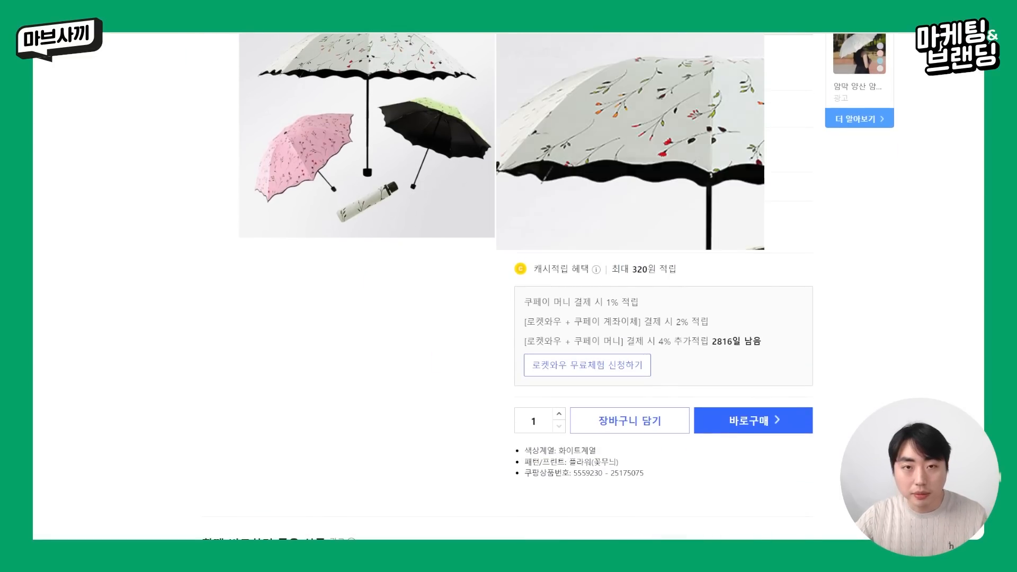
pyautogui.scroll(-10, 228, 229)
pyautogui.scroll(-6, 467, 334)
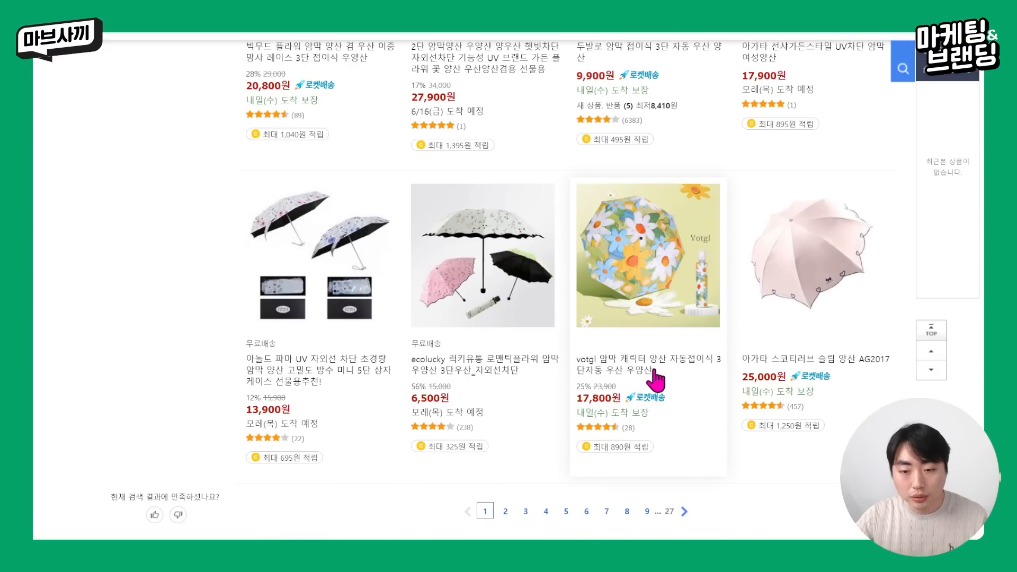
pyautogui.scroll(15, 534, 381)
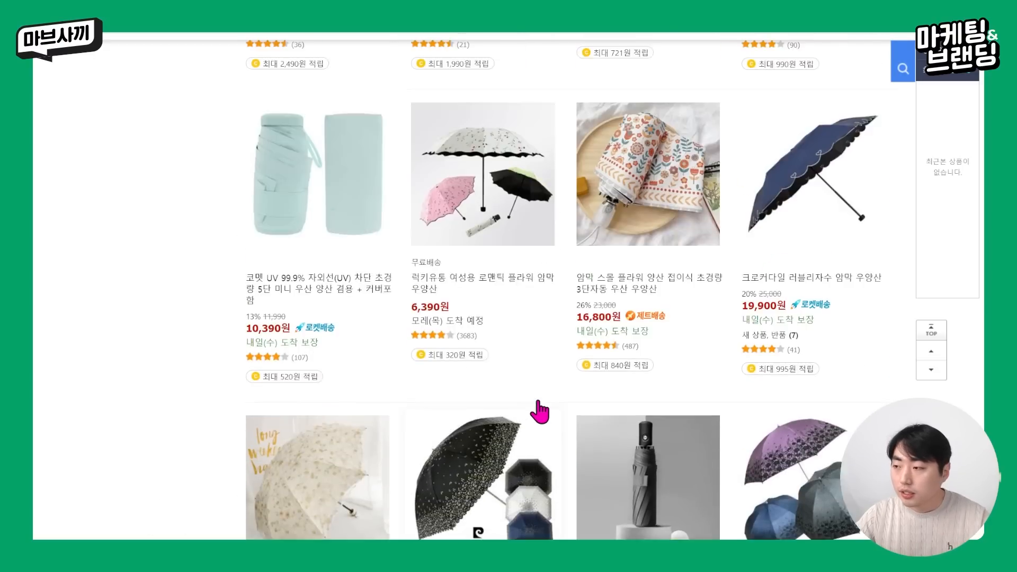
pyautogui.scroll(-3, 533, 416)
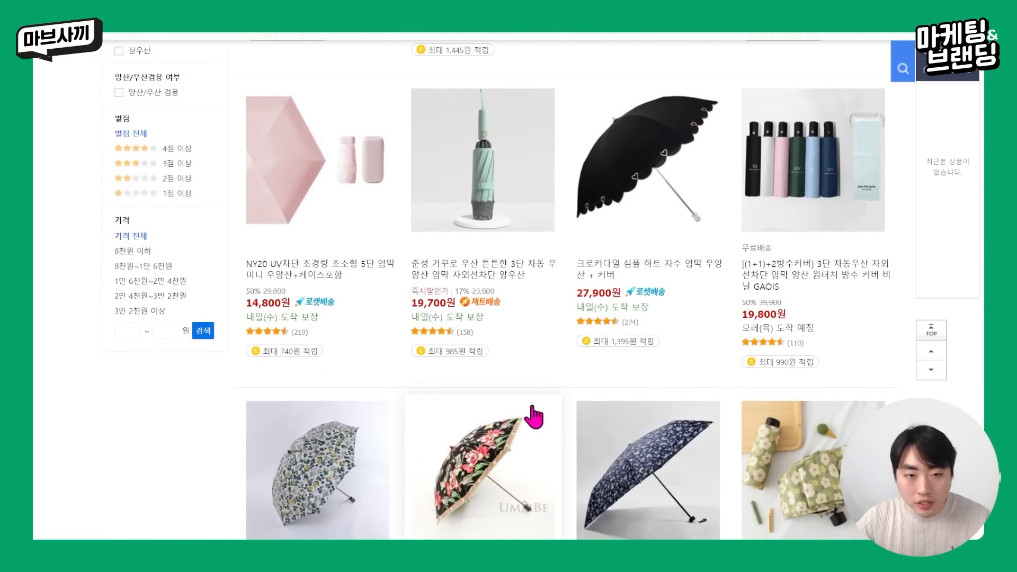
pyautogui.scroll(3, 534, 416)
pyautogui.scroll(-3, 518, 431)
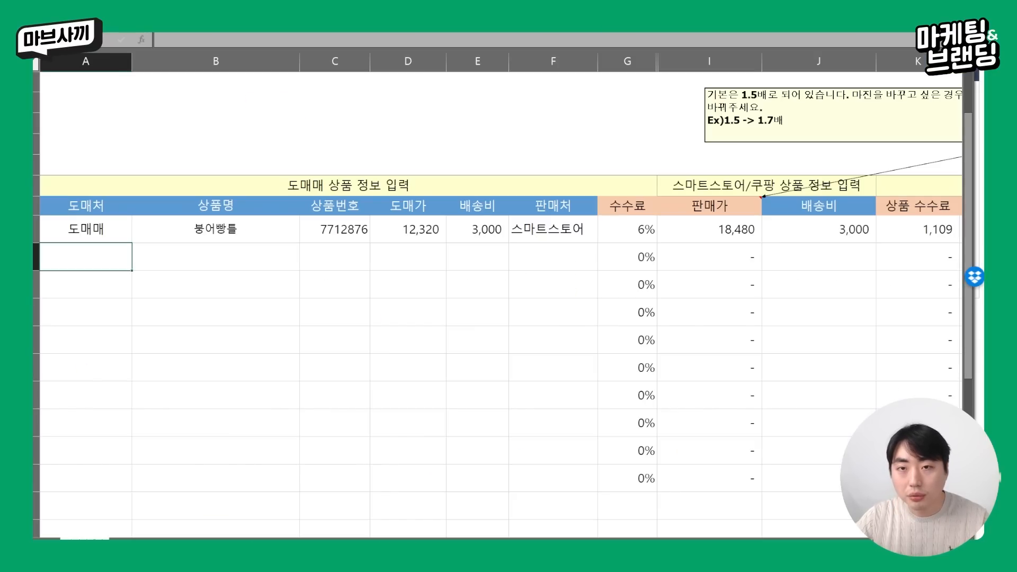
# Step: Switch to the margin calculation spreadsheet, review the 붕어빵틀 example row and enter 도매매 as the 도매처 in the row below
pyautogui.scroll(-1, 378, 305)
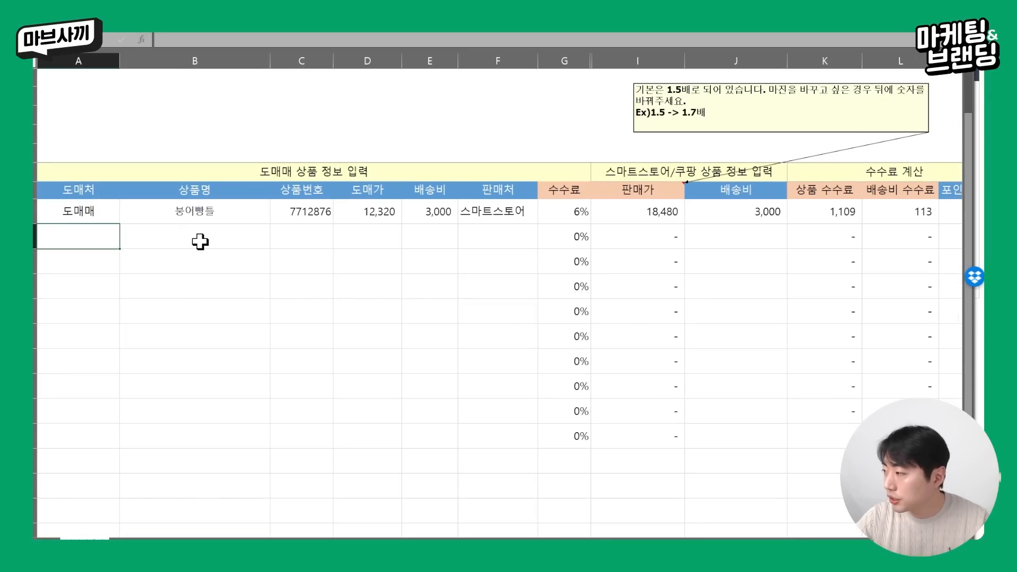
pyautogui.click(101, 249)
pyautogui.moveTo(113, 215); pyautogui.dragTo(478, 218)
pyautogui.click(441, 257)
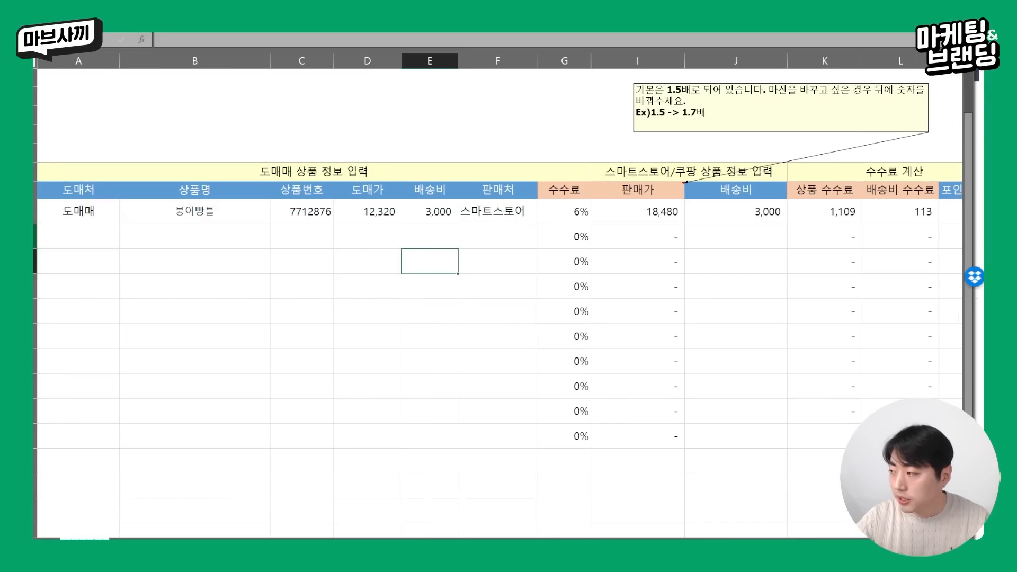
pyautogui.click(80, 234)
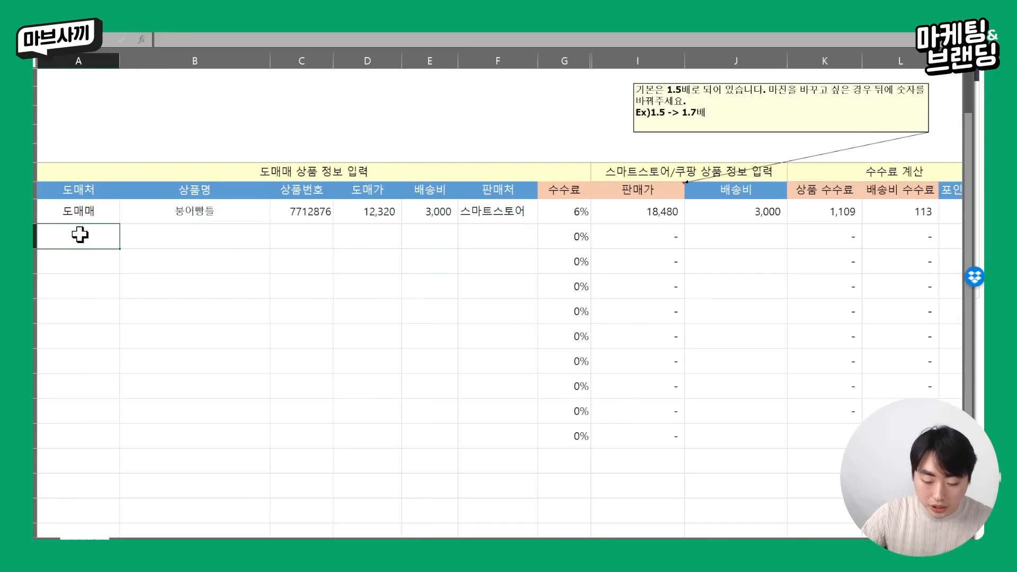
pyautogui.write('ㅎ')
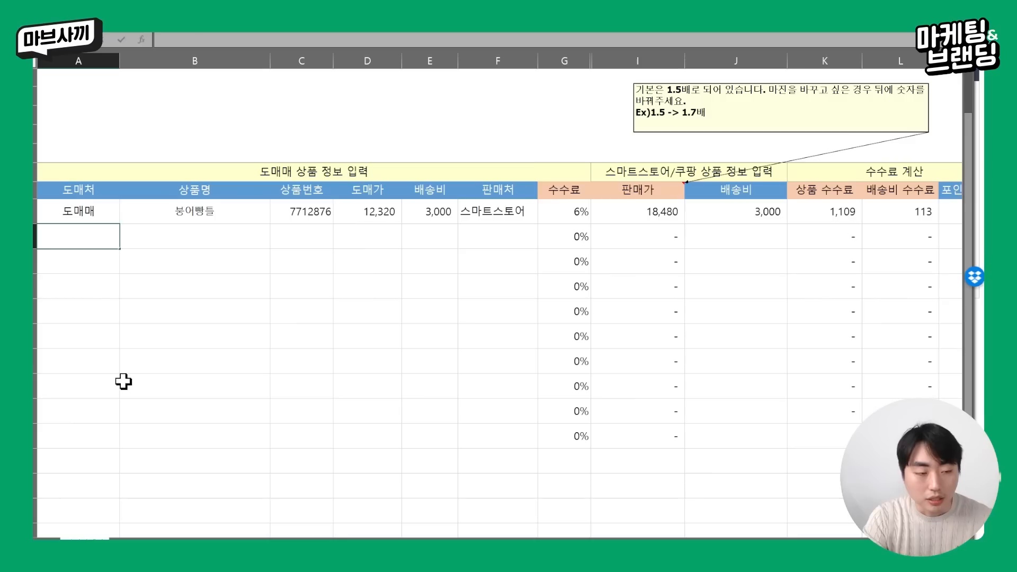
pyautogui.write('도매매')
pyautogui.press('Tab')
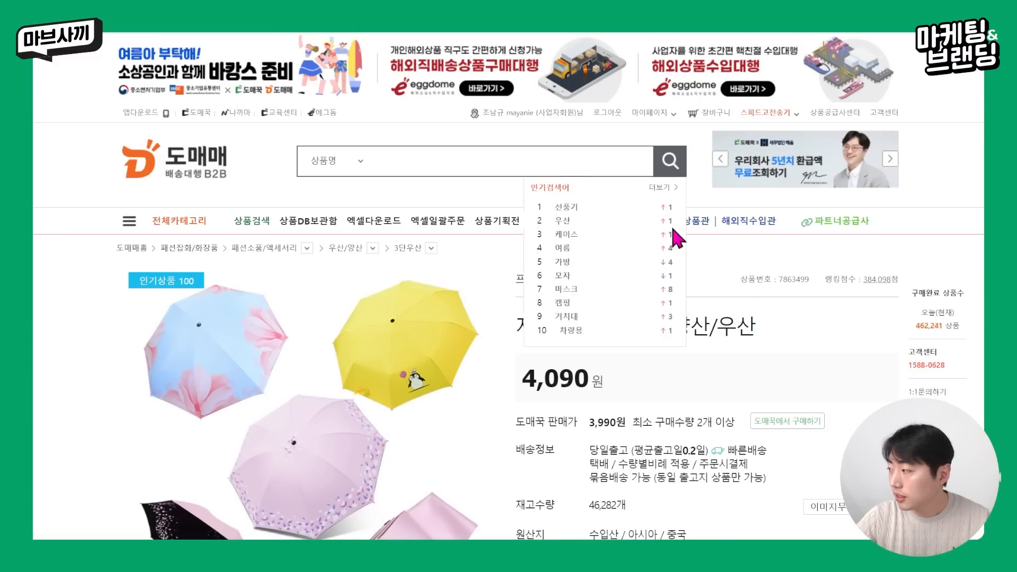
# Step: Copy the product name 자외선 차단 암막 양산/우산 from the 도매매 listing into the new row's 상품명 cell
pyautogui.moveTo(755, 325); pyautogui.dragTo(516, 325)
pyautogui.hotkey('ctrl', 'c')
pyautogui.hotkey('alt', 'Tab')
pyautogui.doubleClick(242, 236)
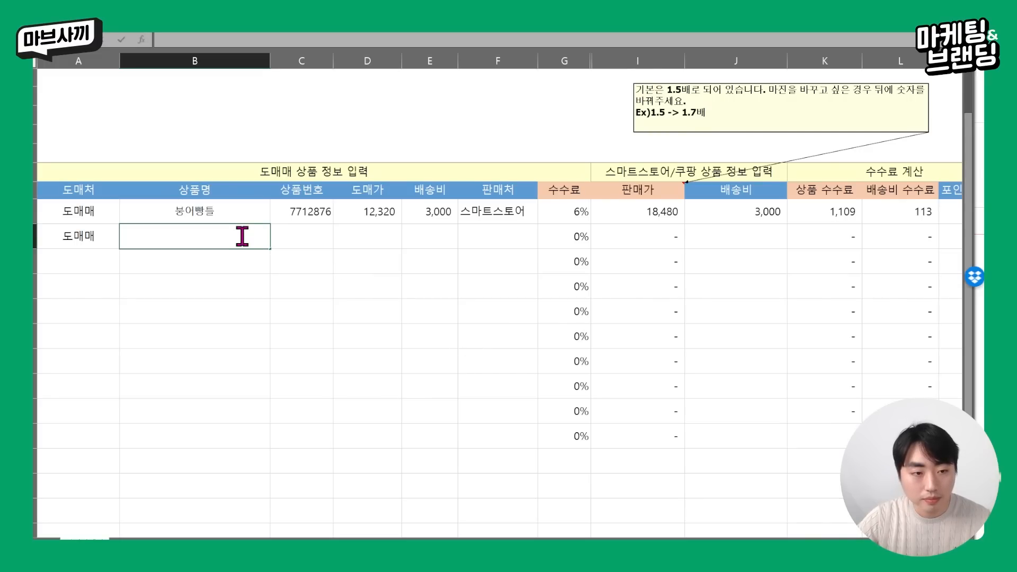
pyautogui.hotkey('ctrl', 'v')
pyautogui.press('Tab')
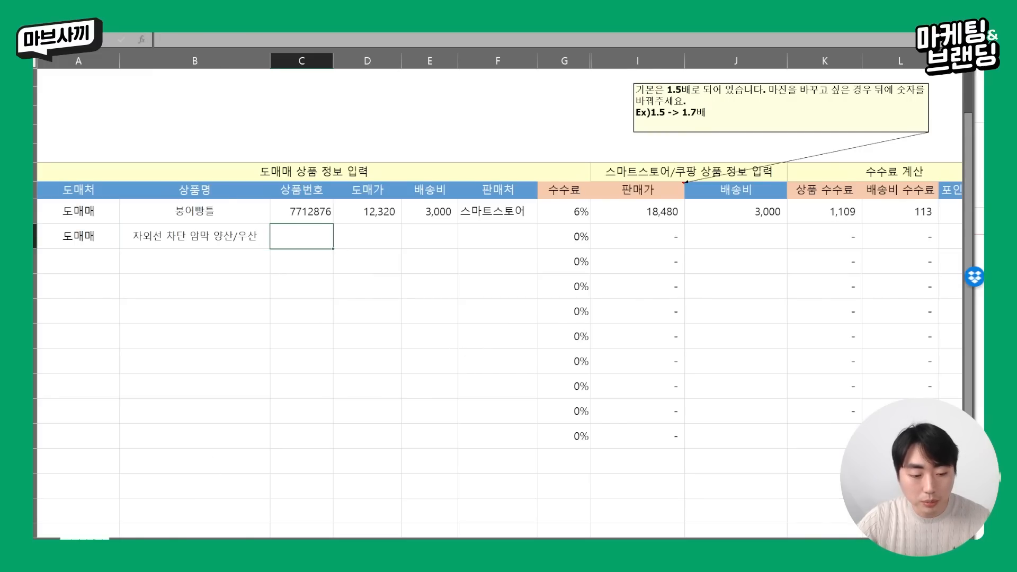
# Step: Copy the product number 7863499 from the 도매매 listing into the parasol row's 상품번호 cell
pyautogui.hotkey('alt', 'Tab')
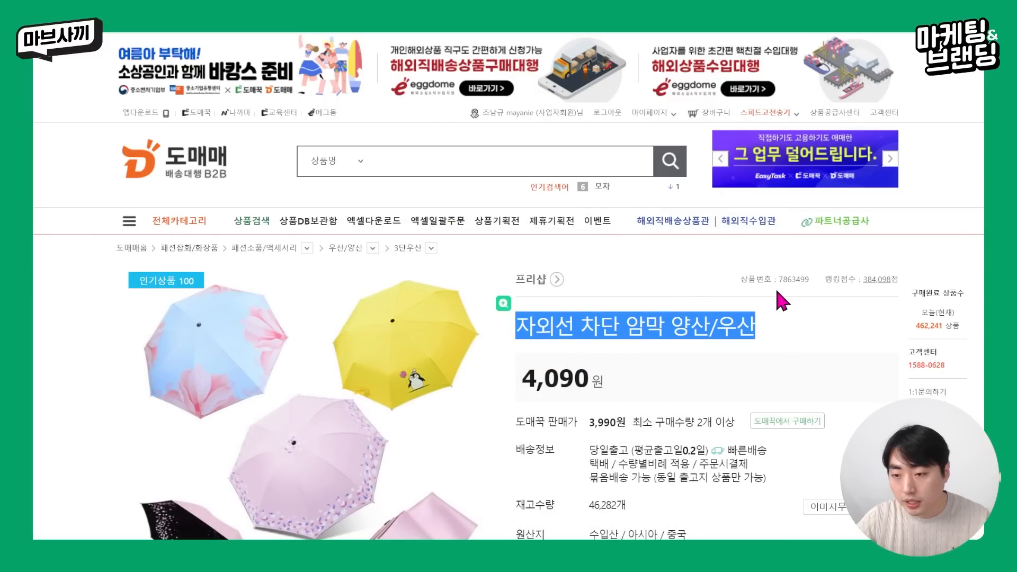
pyautogui.click(749, 312)
pyautogui.moveTo(741, 279); pyautogui.dragTo(816, 277)
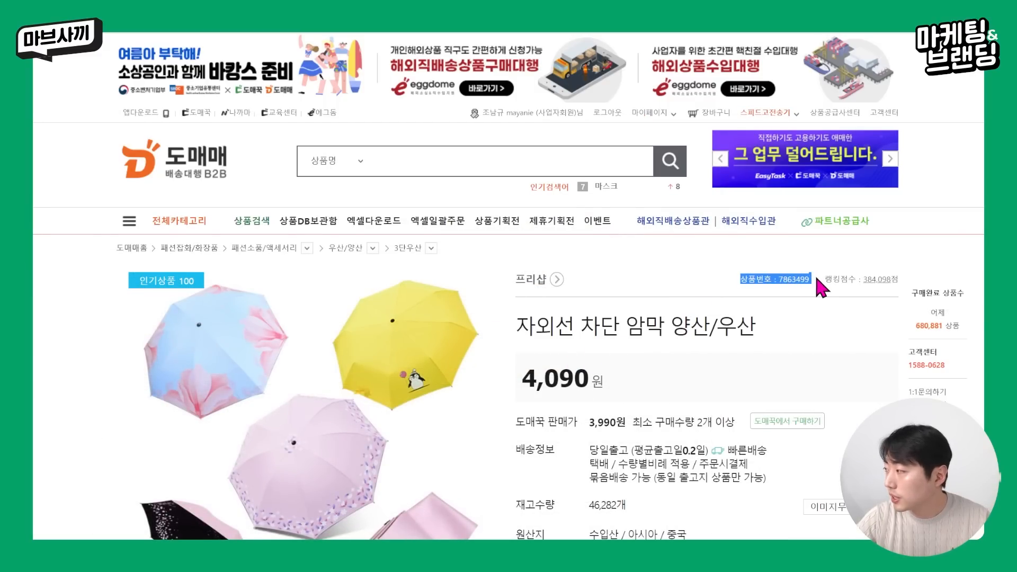
pyautogui.doubleClick(794, 279)
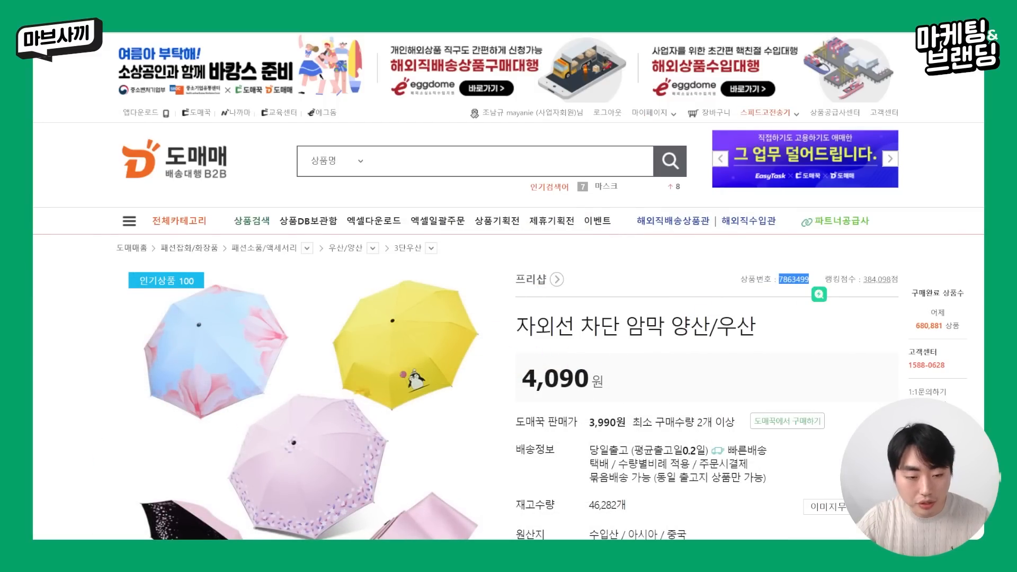
pyautogui.hotkey('alt', 'Tab')
pyautogui.doubleClick(306, 234)
pyautogui.hotkey('ctrl', 'v')
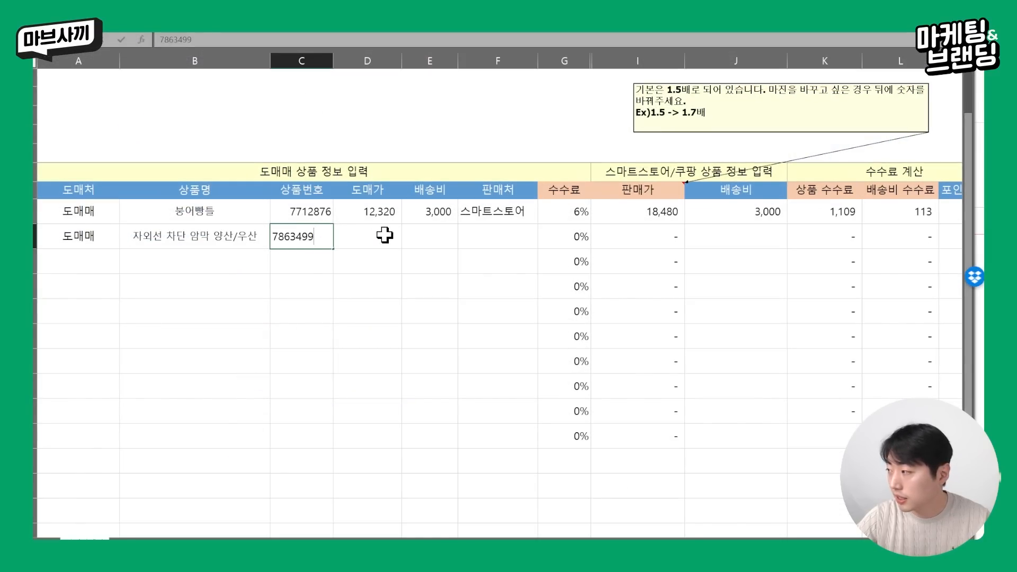
pyautogui.click(384, 234)
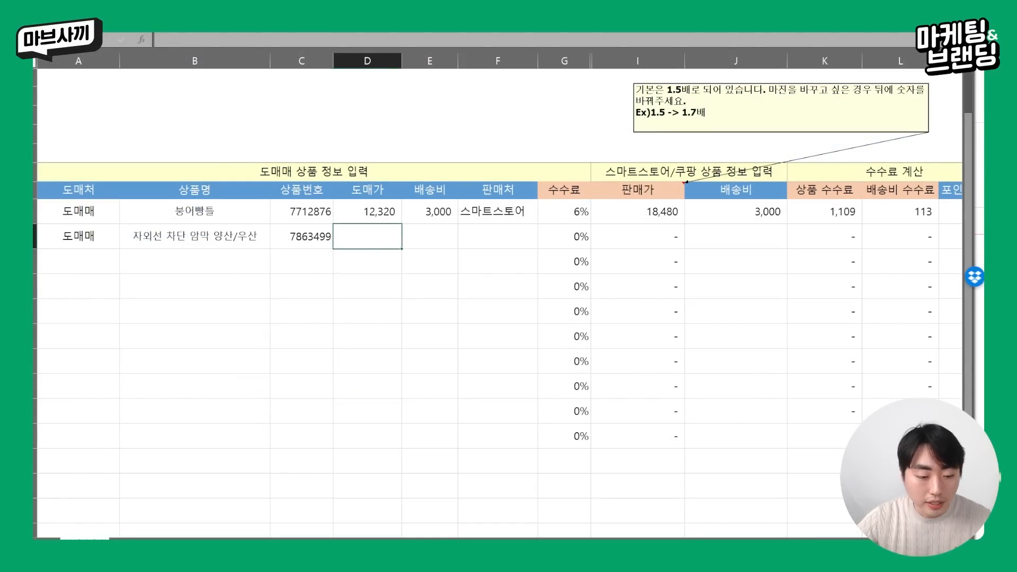
# Step: Copy the wholesale price 4,090 from the 도매매 listing into the parasol row's 도매가 cell
pyautogui.hotkey('alt', 'Tab')
pyautogui.moveTo(593, 381); pyautogui.dragTo(518, 377)
pyautogui.hotkey('alt', 'Tab')
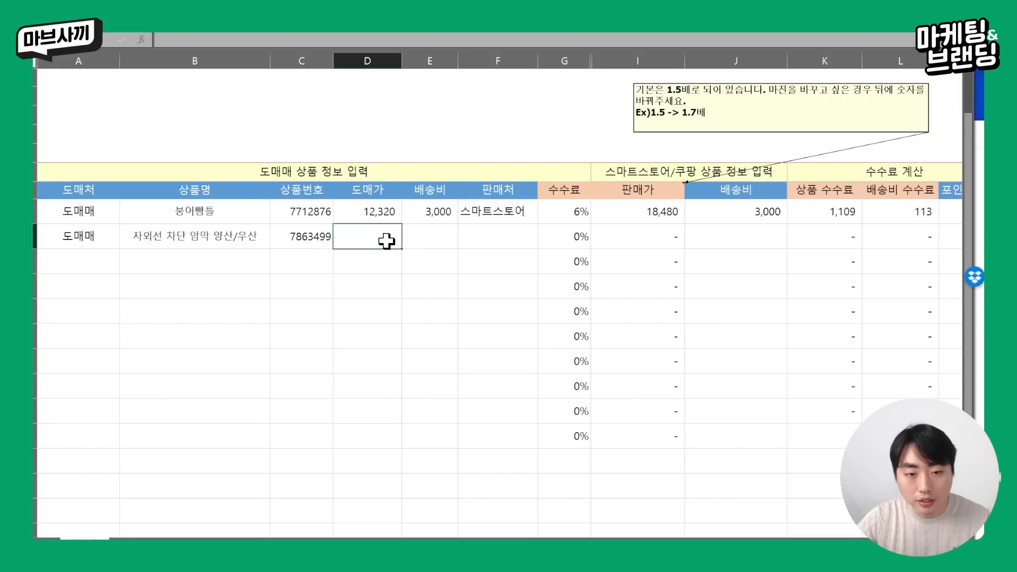
pyautogui.hotkey('ctrl', 'v')
pyautogui.press('Tab')
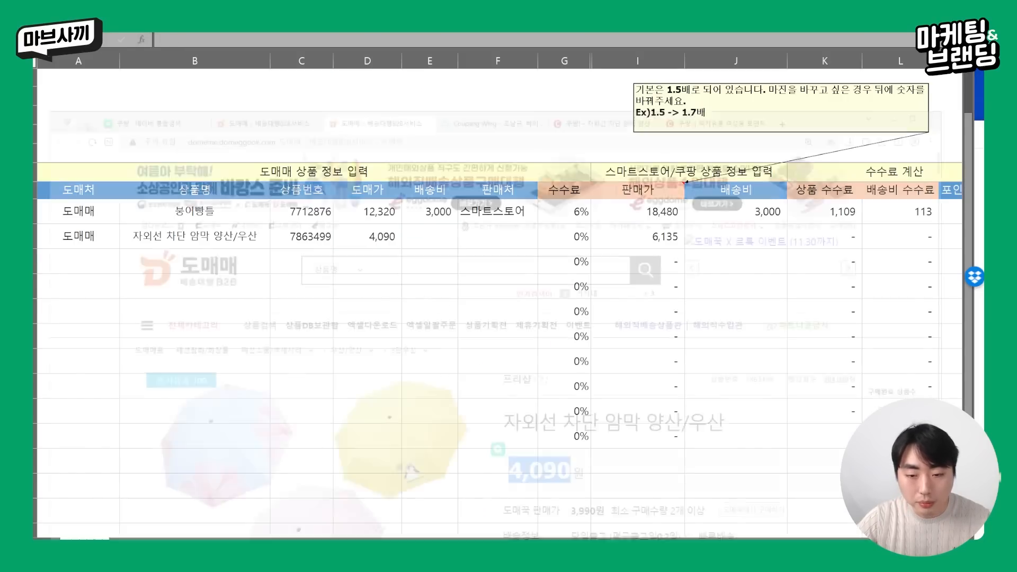
# Step: Return to the 도매매 listing, open the detailed shipping terms and check the basic and regional extra shipping fees
pyautogui.hotkey('alt', 'Tab')
pyautogui.click(633, 377)
pyautogui.scroll(-3, 638, 384)
pyautogui.moveTo(590, 273); pyautogui.dragTo(773, 308)
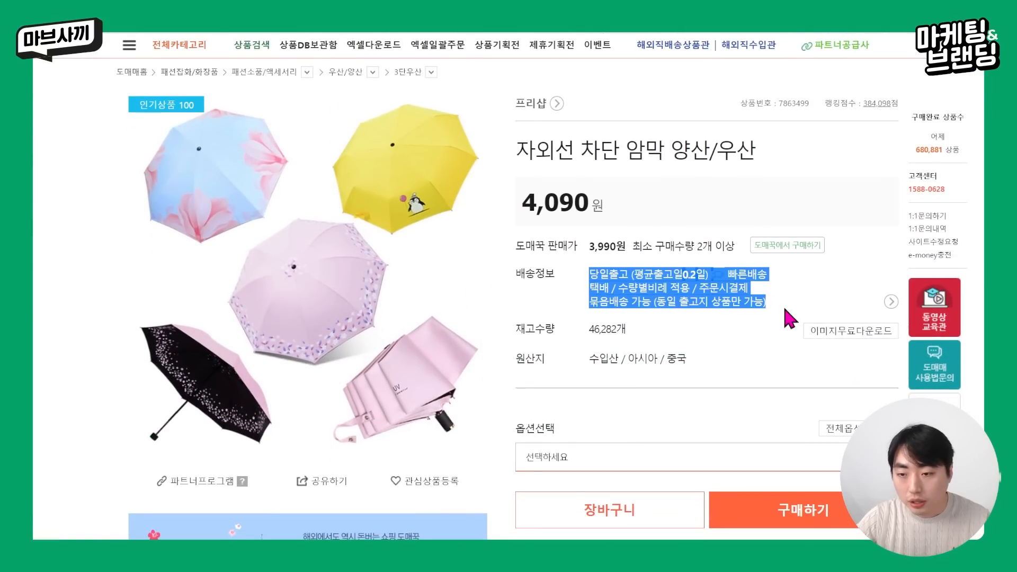
pyautogui.click(890, 301)
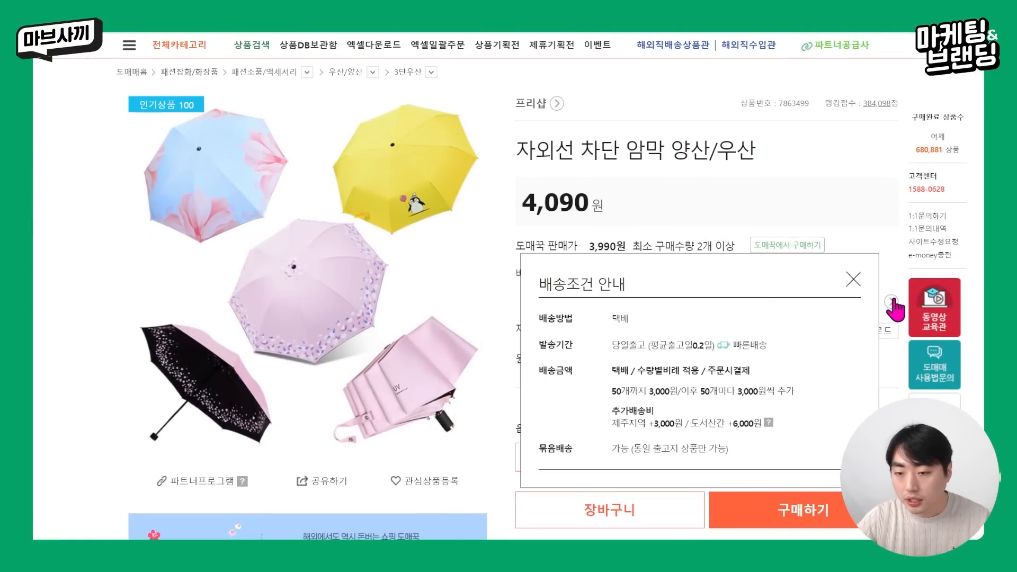
pyautogui.moveTo(650, 390); pyautogui.dragTo(670, 386)
pyautogui.click(678, 397)
pyautogui.moveTo(637, 423); pyautogui.dragTo(659, 422)
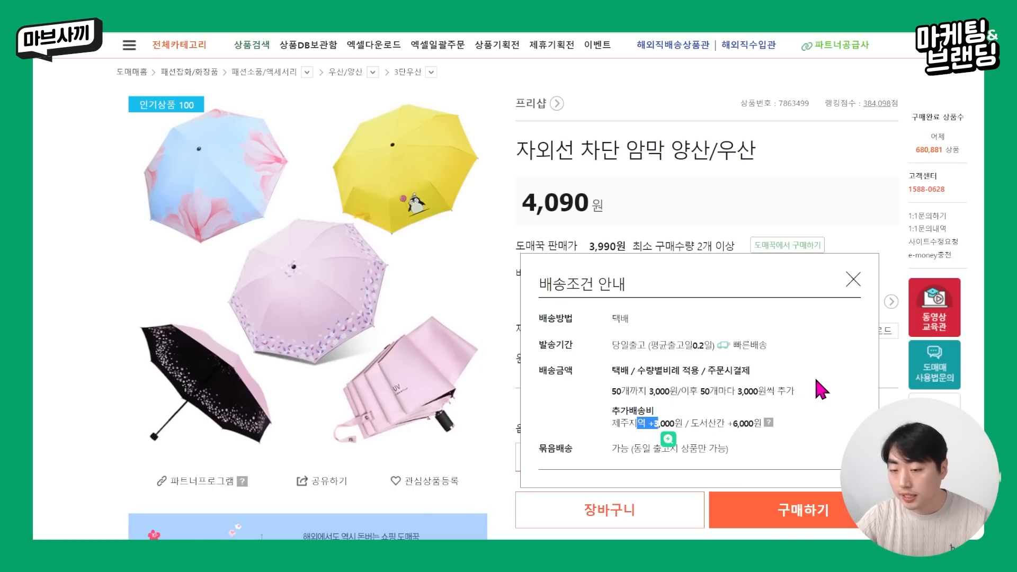
pyautogui.click(853, 279)
# Step: In the spreadsheet's parasol row, enter a 배송비 of 3000 and choose 쿠팡 as the 판매처
pyautogui.hotkey('alt', 'Tab')
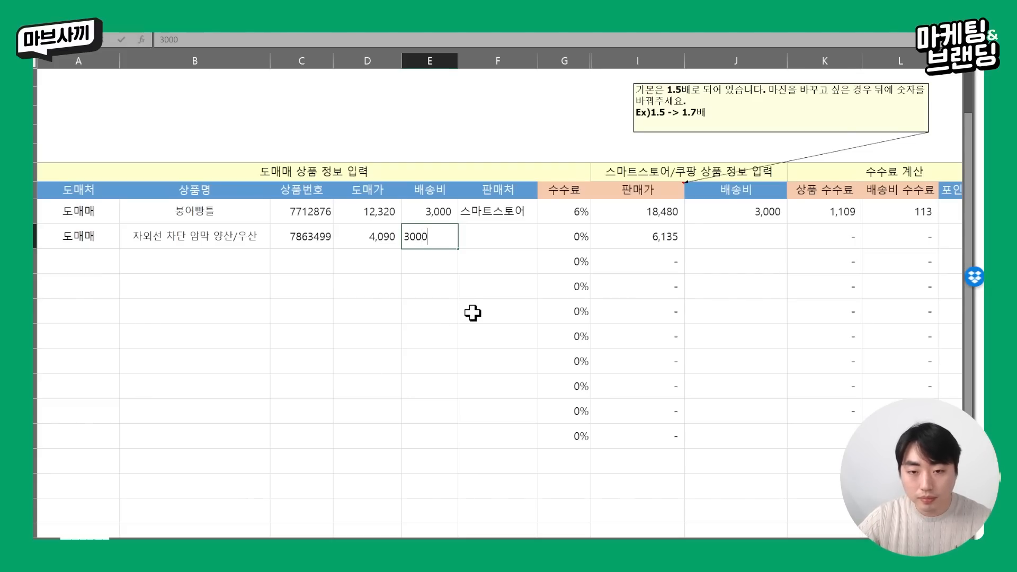
pyautogui.write('3000')
pyautogui.press('Tab')
pyautogui.click(542, 243)
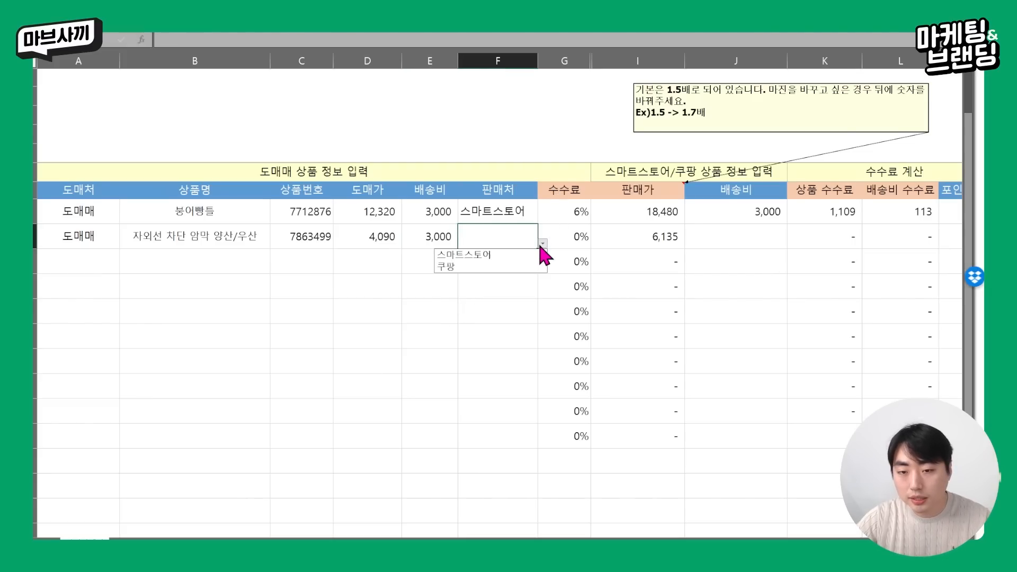
pyautogui.click(508, 267)
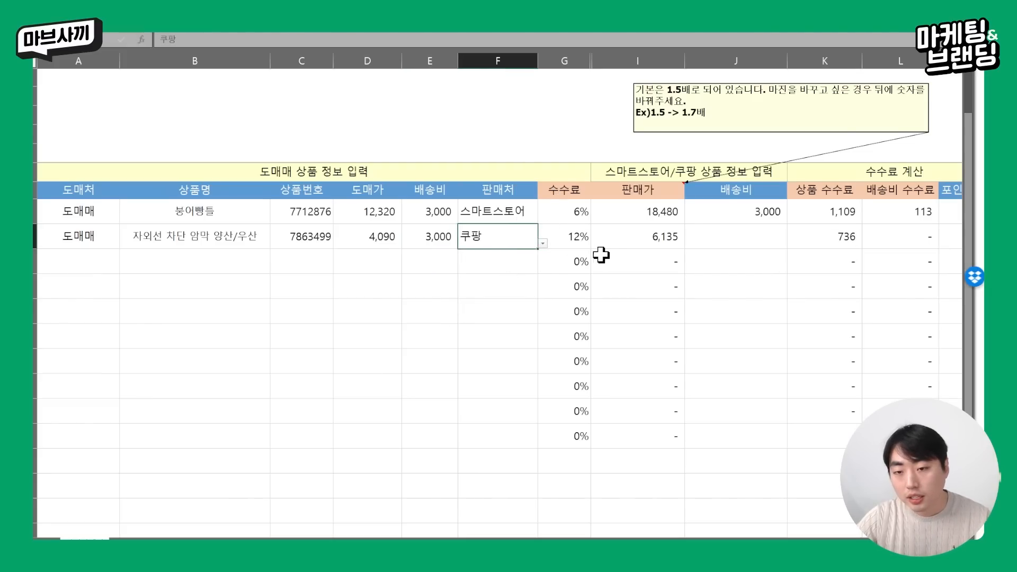
# Step: Examine the commission rates of the 스마트스토어 and 쿠팡 rows and the formula behind the parasol's 판매가
pyautogui.click(575, 212)
pyautogui.click(574, 241)
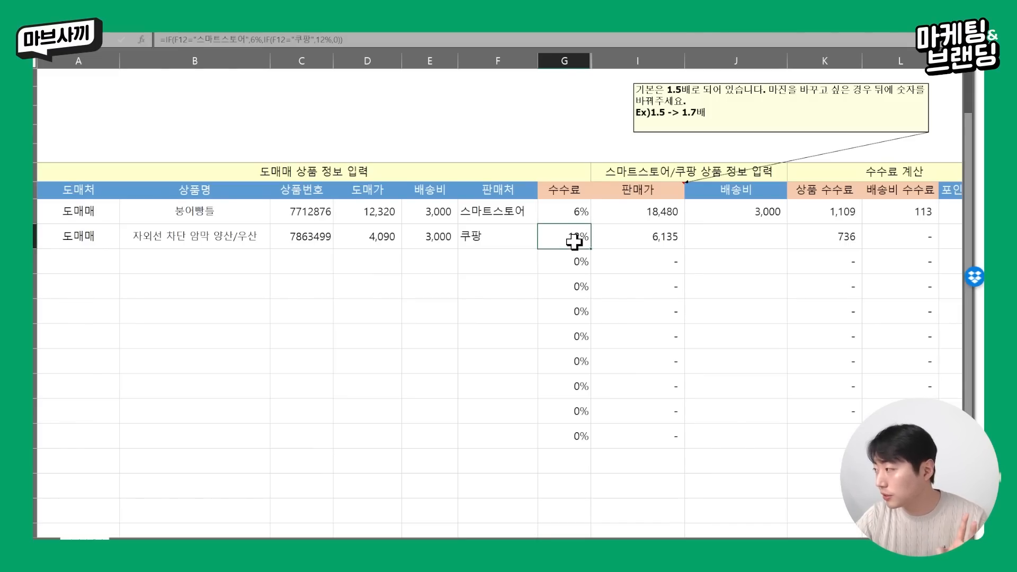
pyautogui.click(626, 237)
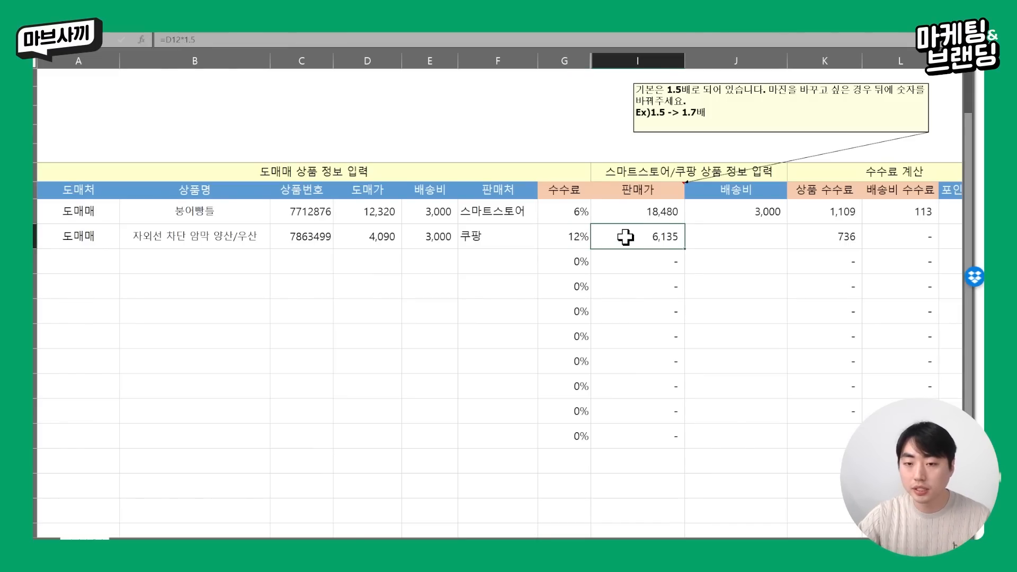
pyautogui.press('Left')
pyautogui.press('Right')
pyautogui.press('Right')
pyautogui.press('Left')
pyautogui.press('Left')
pyautogui.press('Left')
pyautogui.press('Up')
pyautogui.press('Down')
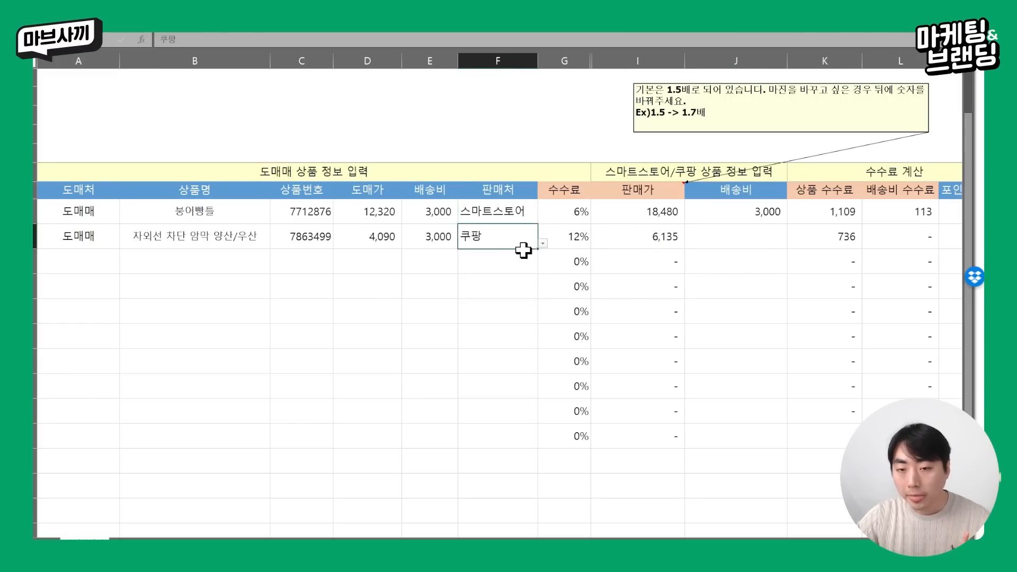
# Step: Check the available 판매처 options and the formula in the parasol row's 판매가 cell
pyautogui.click(542, 244)
pyautogui.click(543, 244)
pyautogui.click(543, 244)
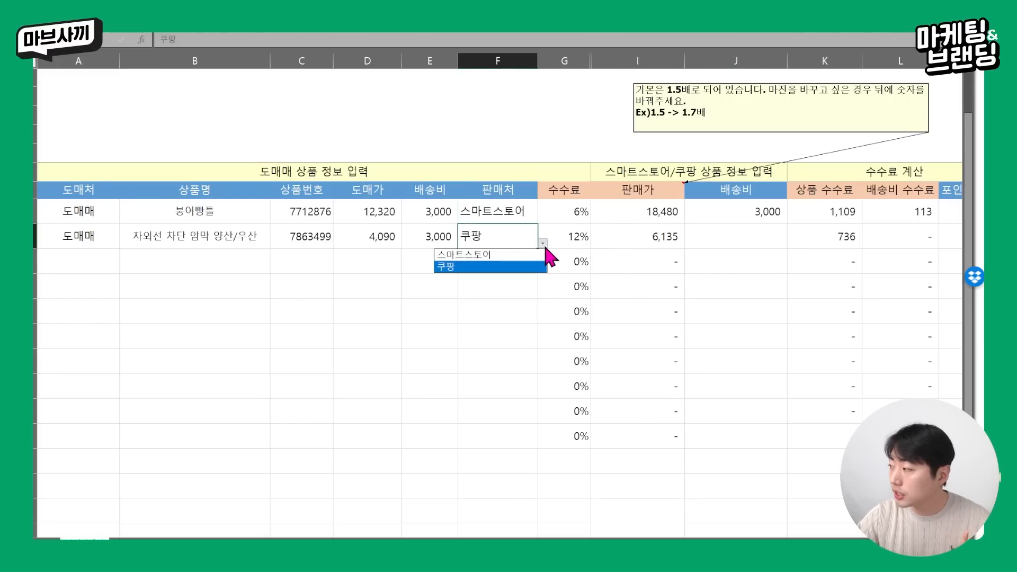
pyautogui.click(637, 228)
pyautogui.click(738, 232)
pyautogui.press('Left')
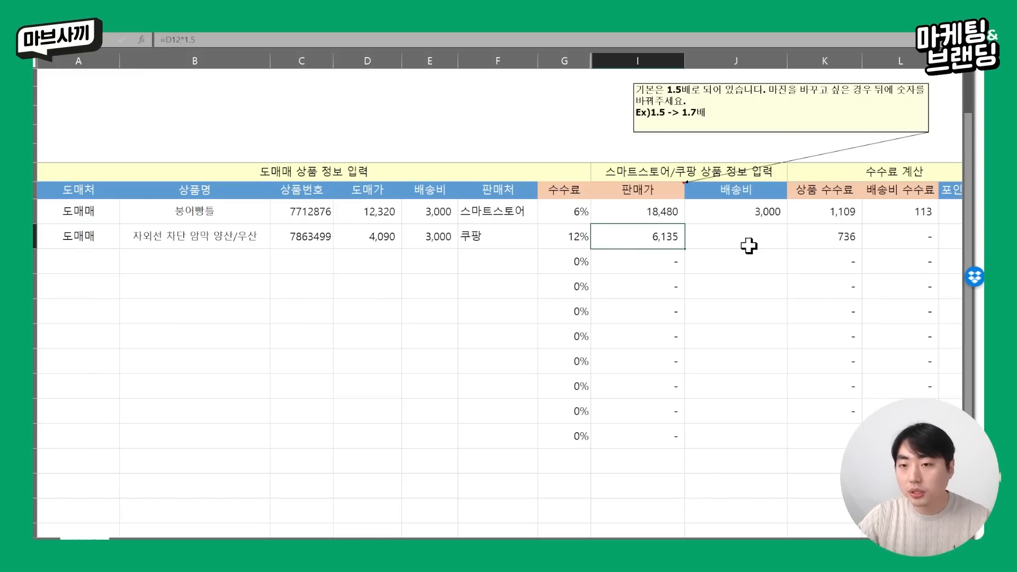
pyautogui.doubleClick(663, 238)
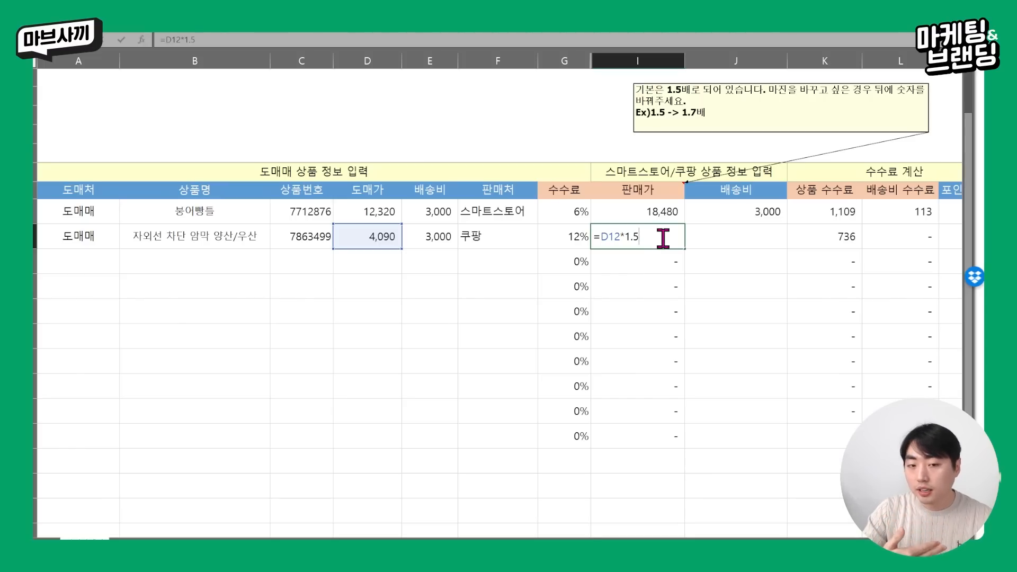
pyautogui.press('Escape')
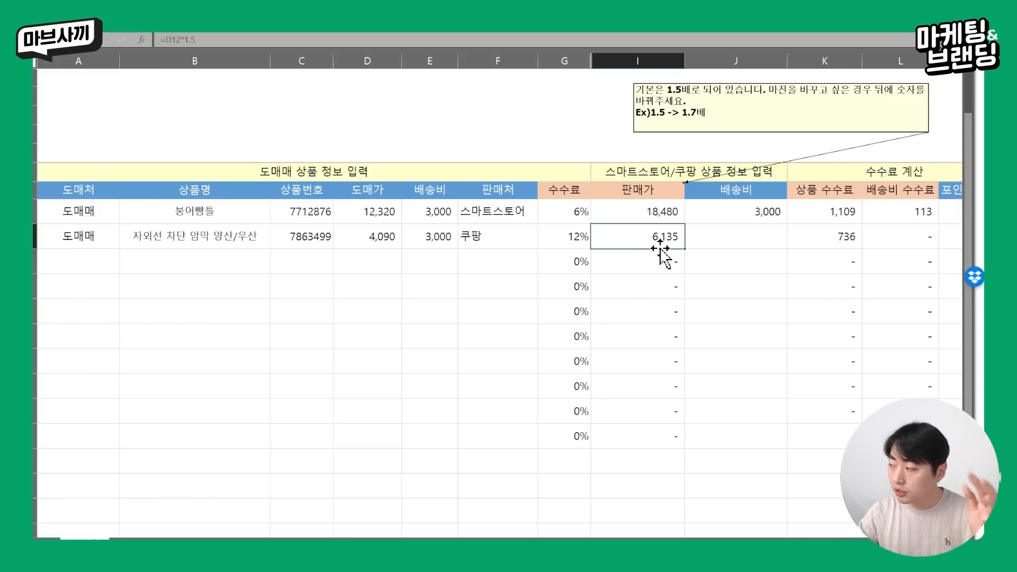
pyautogui.doubleClick(668, 231)
pyautogui.press('Escape')
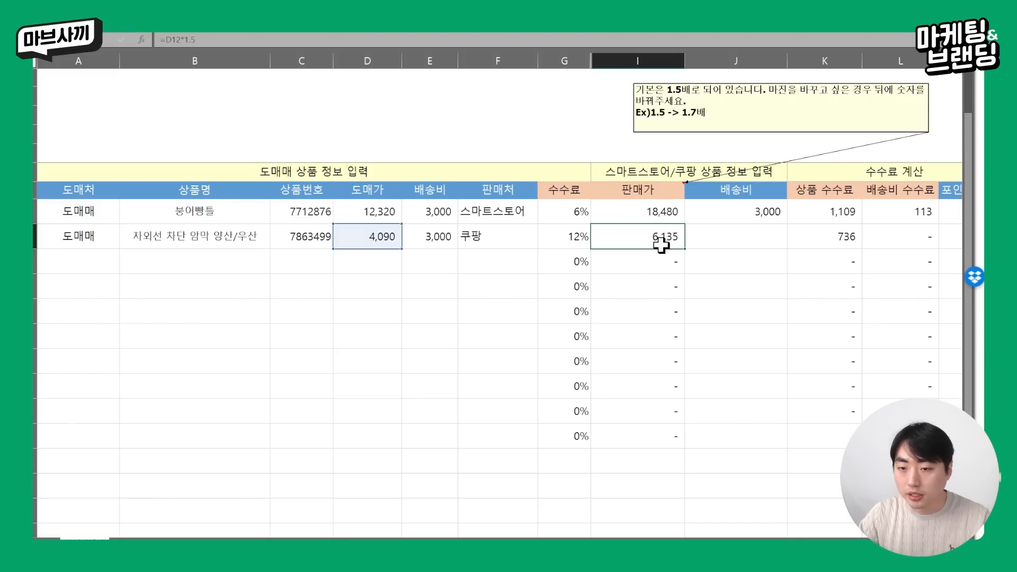
# Step: Try multiplying the parasol's 도매가 by 1.7 and by 2 in its 판매가 formula
pyautogui.doubleClick(666, 236)
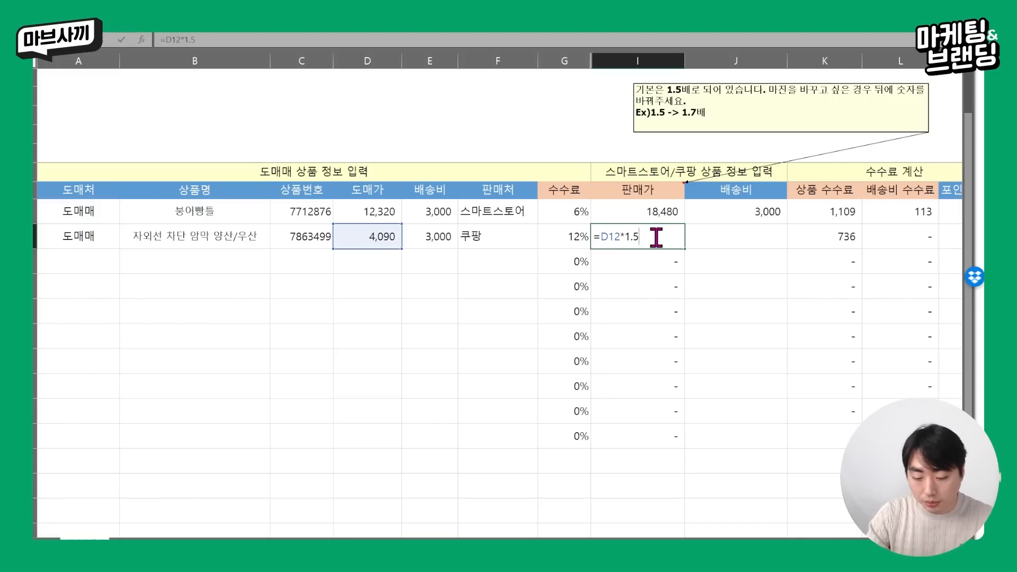
pyautogui.write('7')
pyautogui.press('Return')
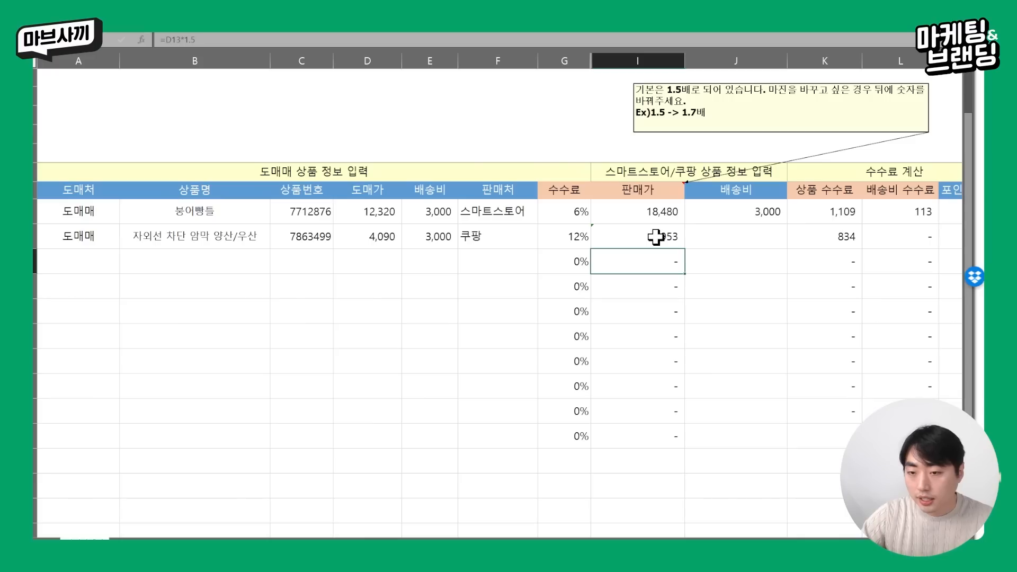
pyautogui.doubleClick(653, 237)
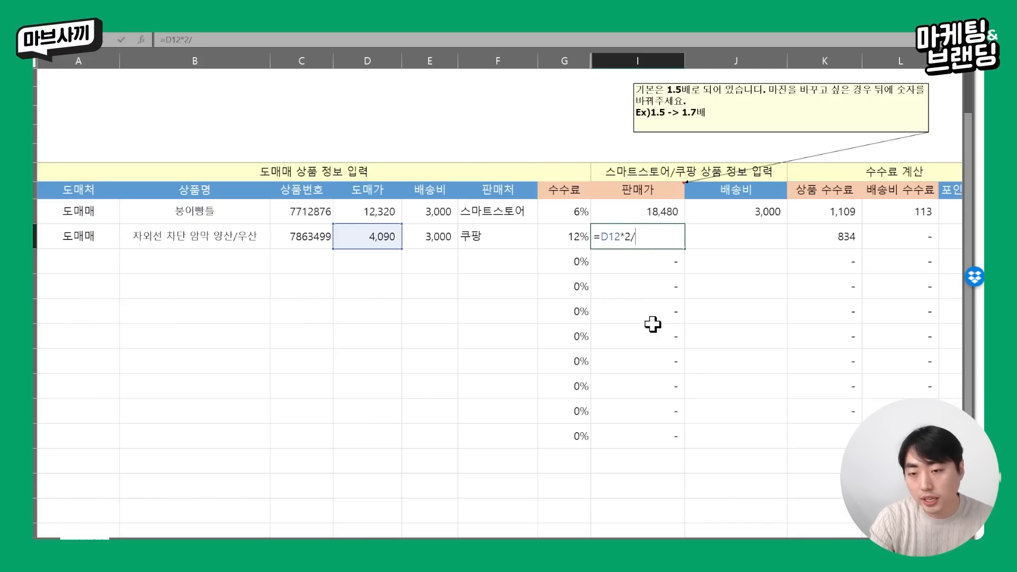
pyautogui.write('2')
pyautogui.press('Return')
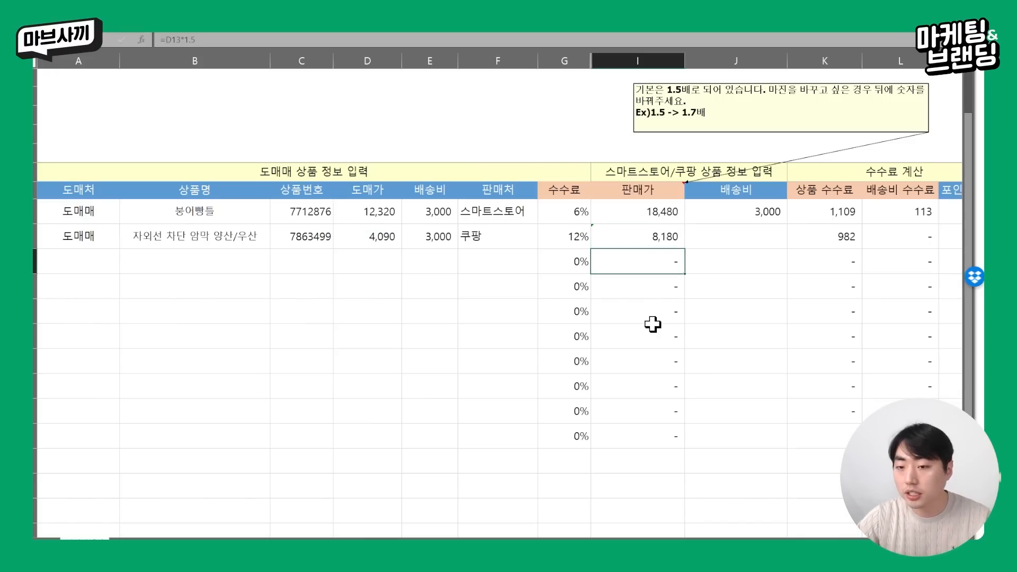
# Step: Undo both trial changes to the parasol's 판매가 formula and recheck it
pyautogui.click(670, 239)
pyautogui.click(689, 292)
pyautogui.click(658, 232)
pyautogui.hotkey('ctrl', 'z')
pyautogui.hotkey('ctrl', 'z')
pyautogui.doubleClick(676, 241)
pyautogui.press('Escape')
# Step: Enter a selling-side 배송비 of 3,000 in the parasol row, checking the margin columns alongside it
pyautogui.click(714, 238)
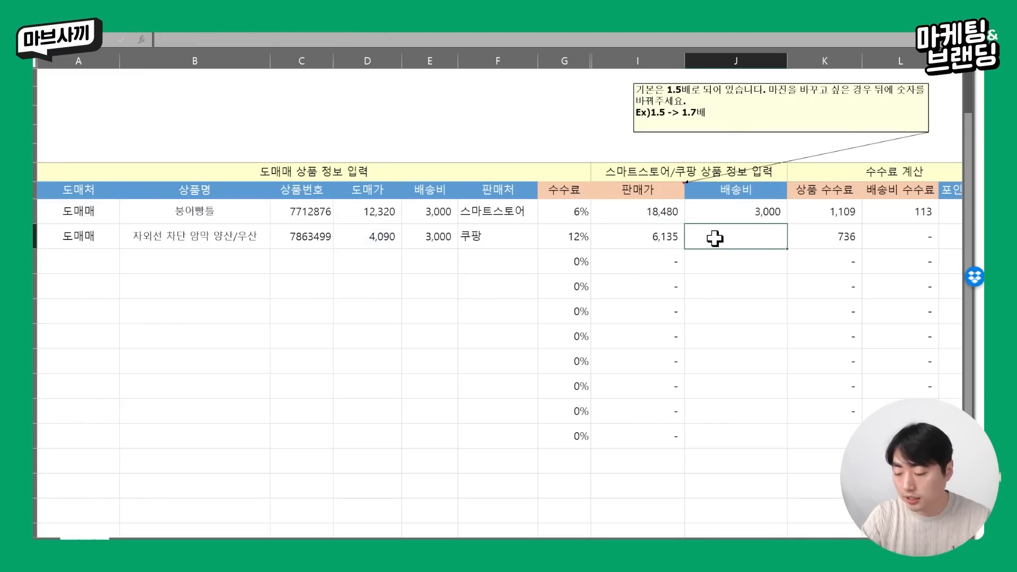
pyautogui.press('Right')
pyautogui.press('Right')
pyautogui.press('Right')
pyautogui.press('Right')
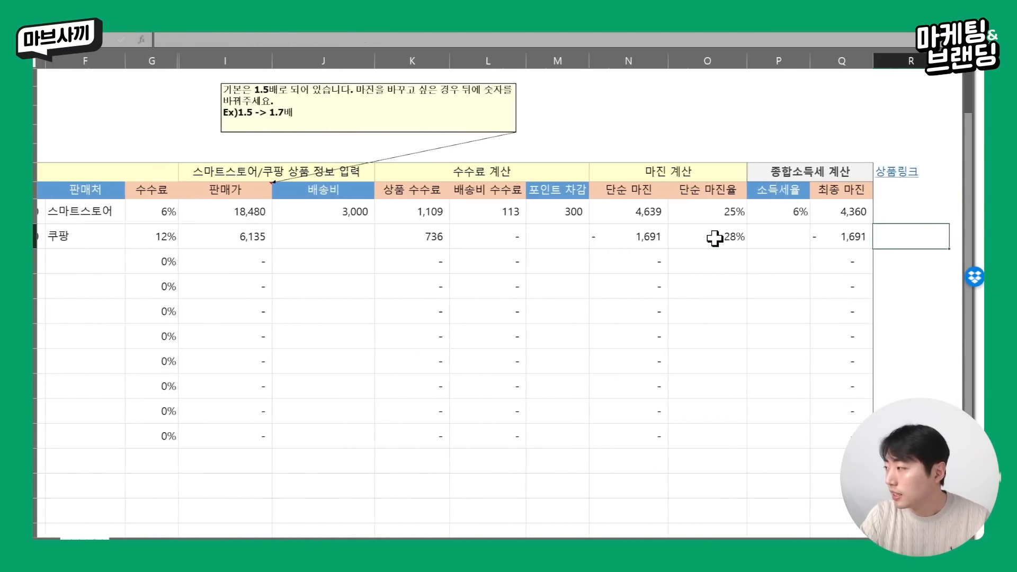
pyautogui.press('Left')
pyautogui.press('Left')
pyautogui.press('Left')
pyautogui.press('Left')
pyautogui.press('Left')
pyautogui.press('Left')
pyautogui.press('Left')
pyautogui.press('Right')
pyautogui.press('Left')
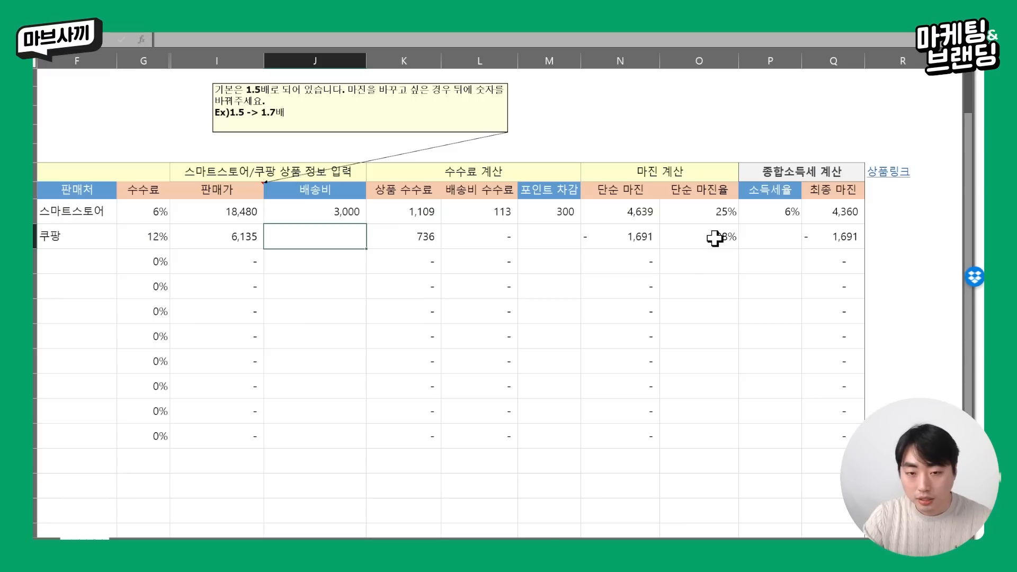
pyautogui.press('Right')
pyautogui.press('Right')
pyautogui.press('Right')
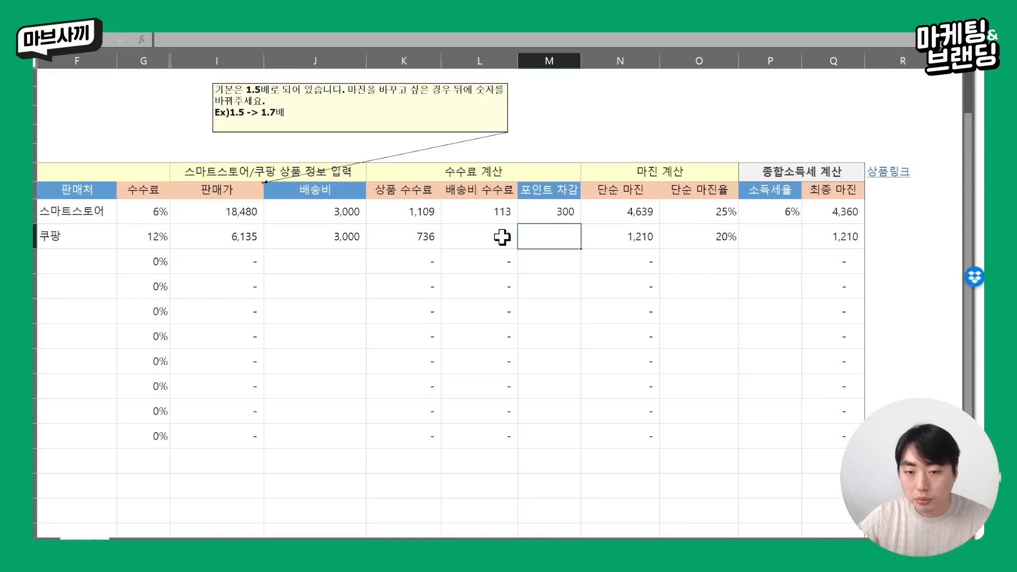
# Step: Inspect the parasol's 배송비 수수료 formula, comparing the 스마트스토어 and 쿠팡 rates, and leave it unedited
pyautogui.doubleClick(503, 237)
pyautogui.moveTo(686, 237); pyautogui.dragTo(730, 238)
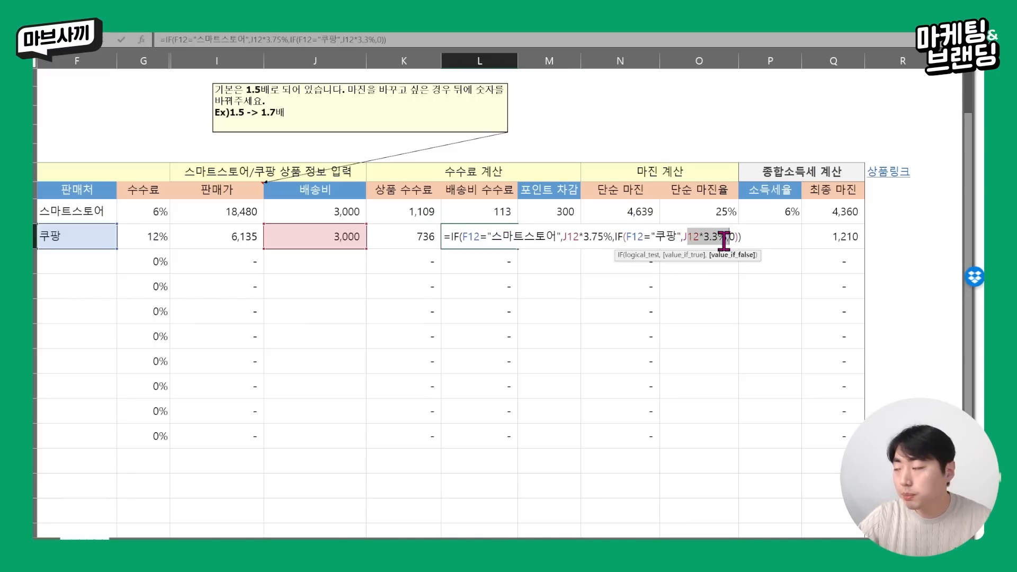
pyautogui.click(723, 241)
pyautogui.moveTo(635, 241); pyautogui.dragTo(616, 242)
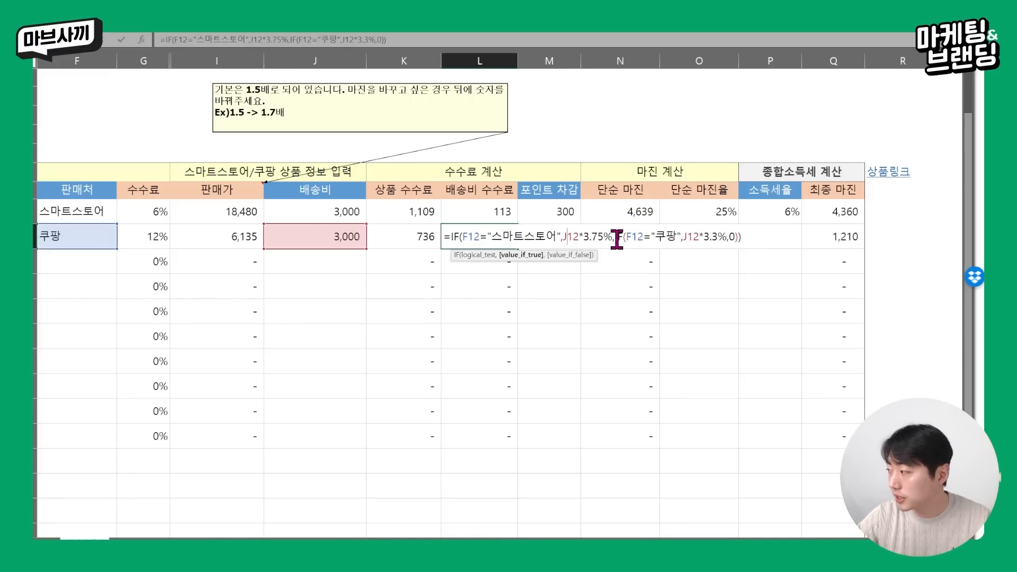
pyautogui.click(662, 237)
pyautogui.press('Escape')
# Step: Check the parasol row's 포인트 차감, 단순 마진 and 단순 마진율 cells
pyautogui.click(530, 234)
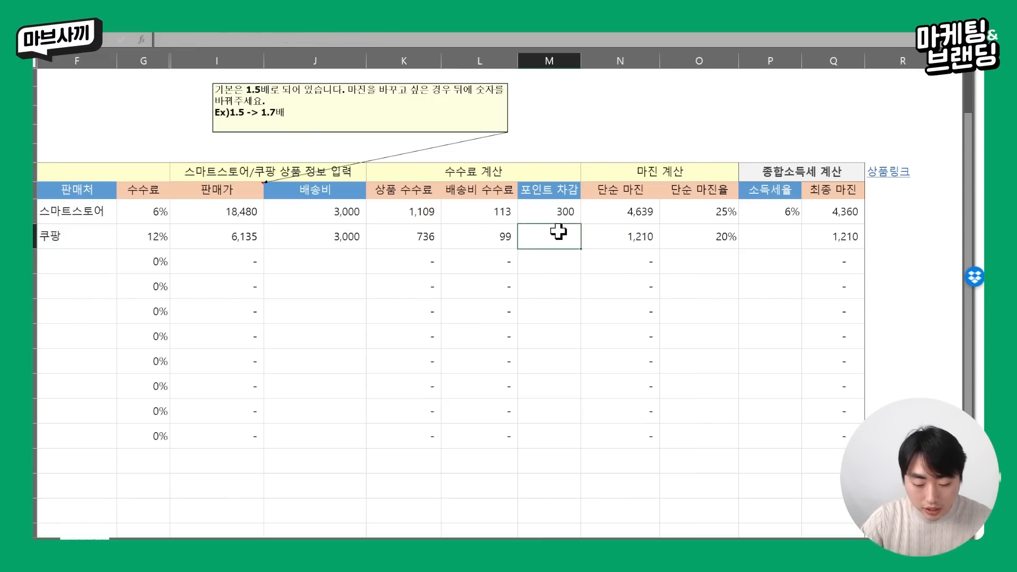
pyautogui.click(778, 233)
pyautogui.moveTo(627, 233); pyautogui.dragTo(671, 236)
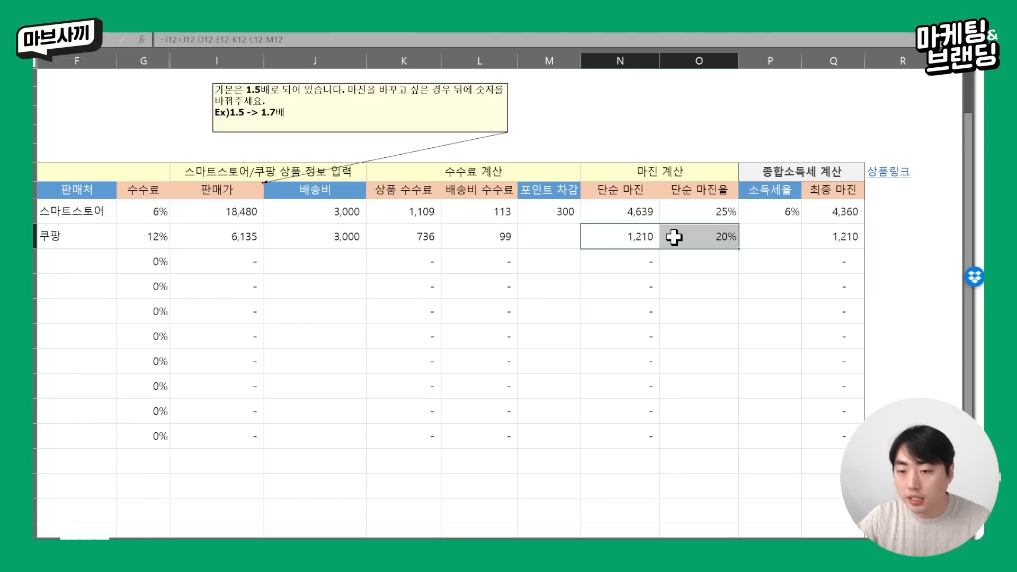
pyautogui.click(689, 260)
pyautogui.click(705, 242)
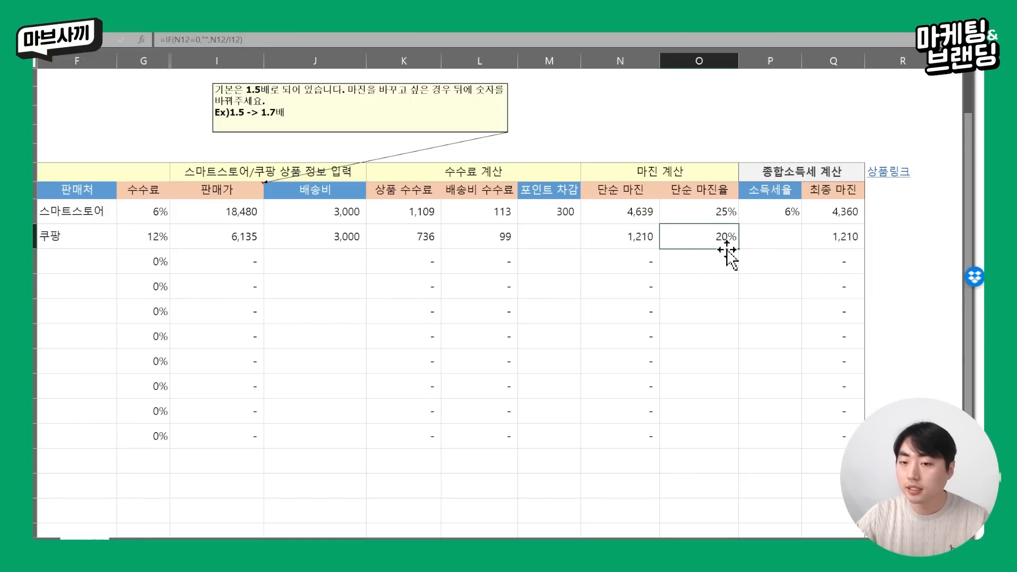
# Step: Choose 6% as the parasol's 소득세율
pyautogui.click(795, 240)
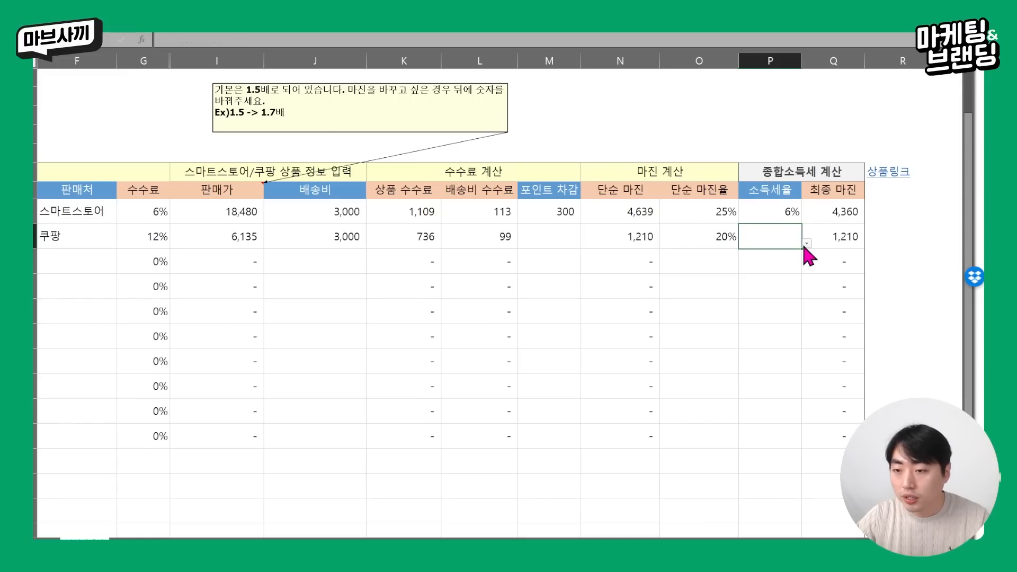
pyautogui.click(805, 243)
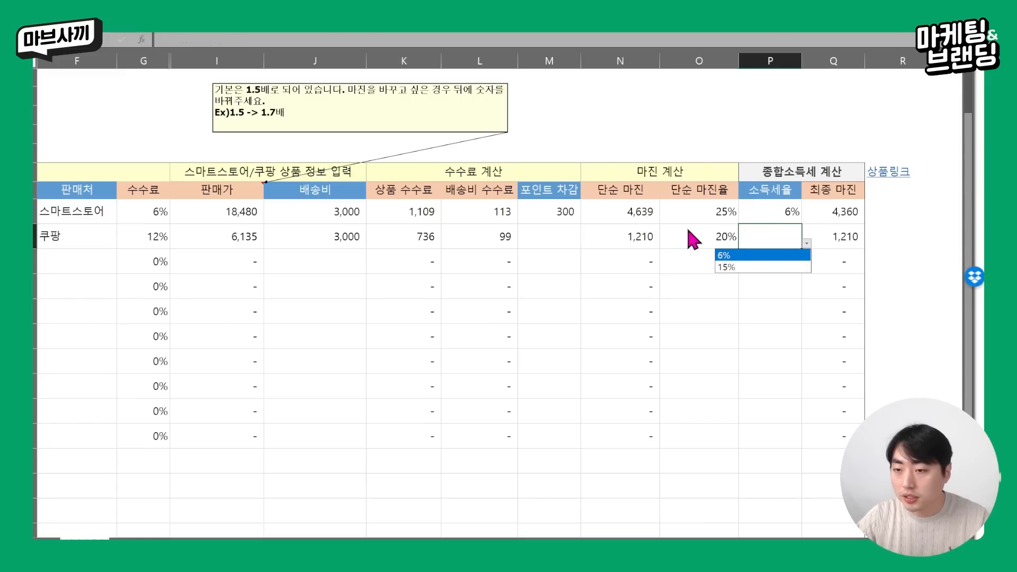
pyautogui.click(752, 259)
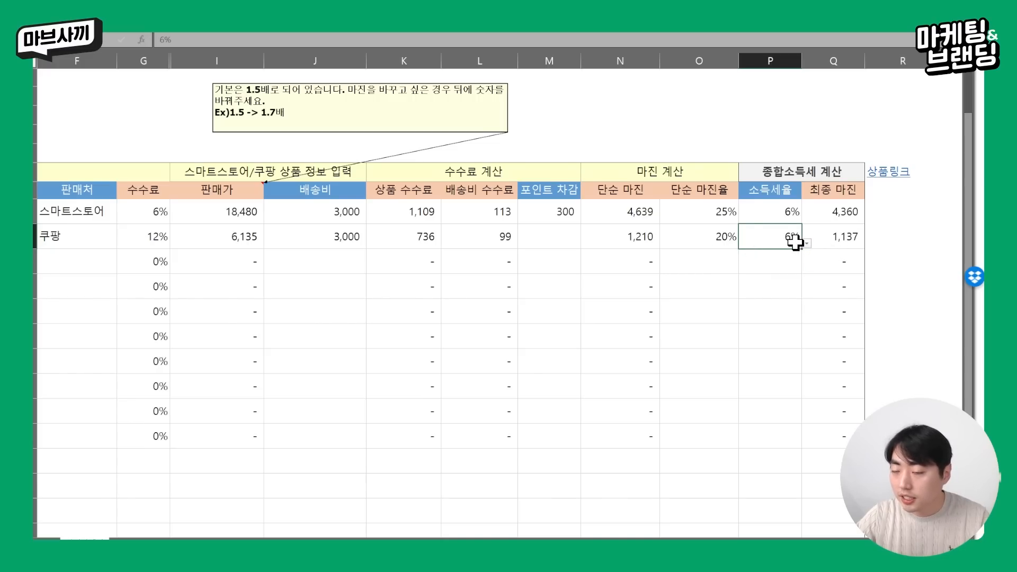
pyautogui.click(806, 279)
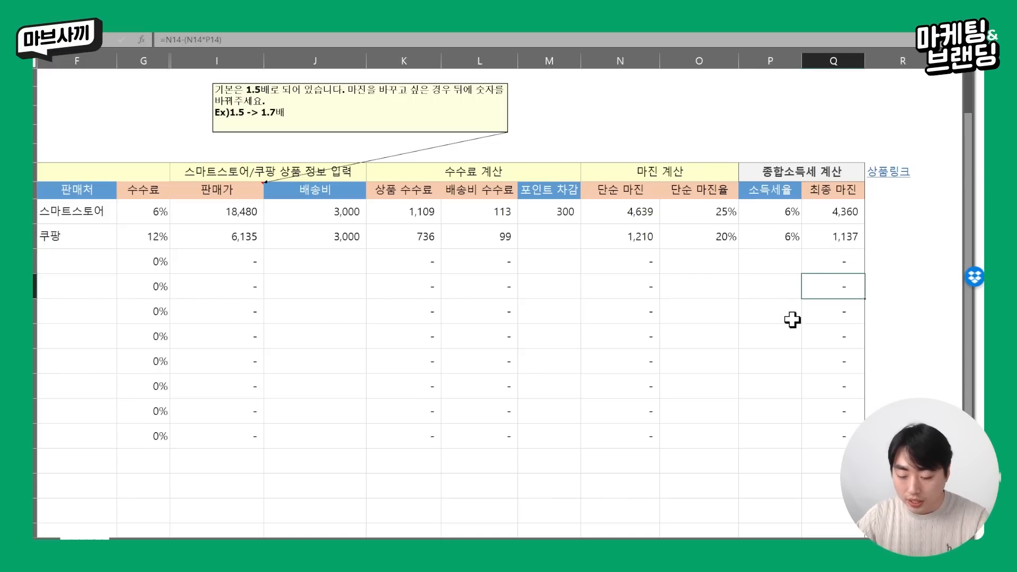
# Step: Examine the 2023 종합소득세율 table beside the calculator, comparing its income brackets and tax rates
pyautogui.click(798, 246)
pyautogui.press('Right')
pyautogui.press('Right')
pyautogui.press('Right')
pyautogui.press('Right')
pyautogui.press('Right')
pyautogui.press('Right')
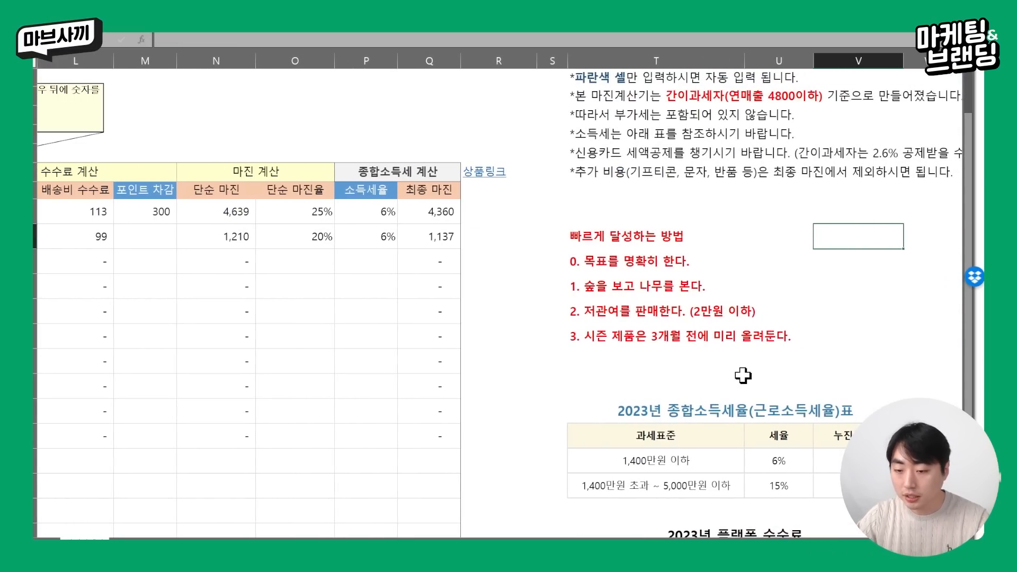
pyautogui.scroll(-1, 670, 368)
pyautogui.moveTo(667, 298); pyautogui.dragTo(669, 372)
pyautogui.click(669, 373)
pyautogui.scroll(1, 495, 311)
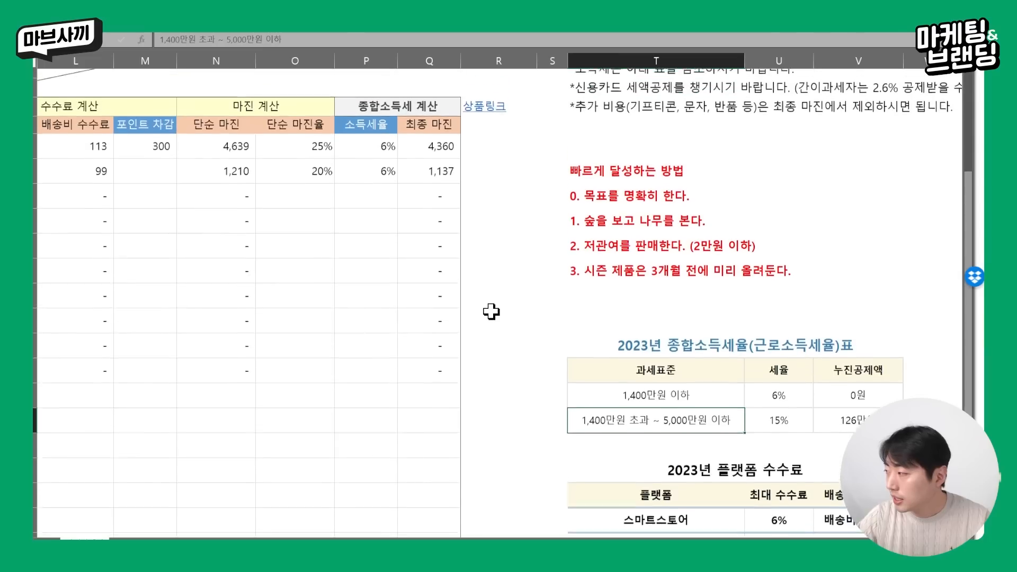
pyautogui.scroll(1, 491, 312)
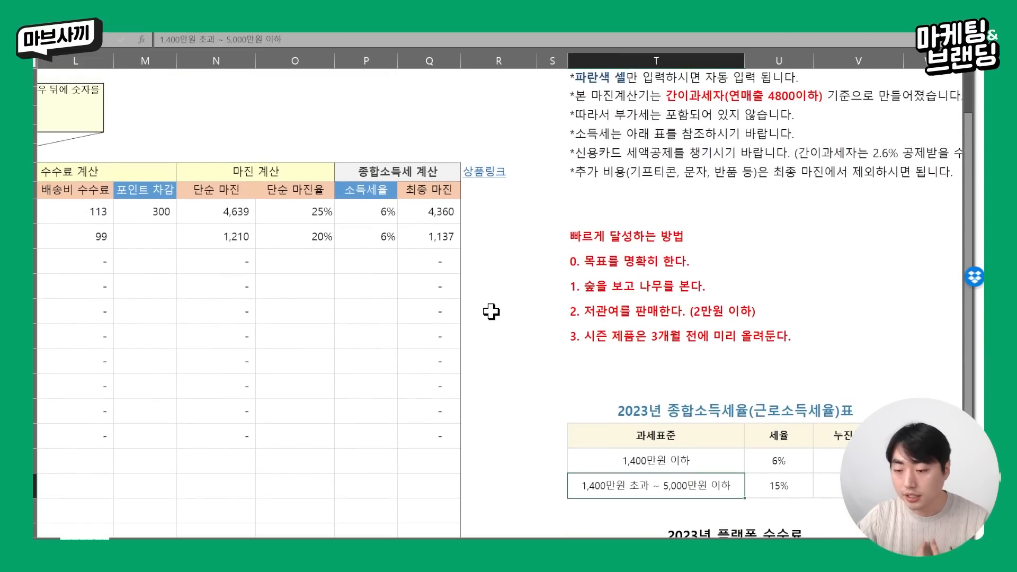
# Step: Try a 소득세율 of 15% for the parasol and undo it
pyautogui.click(395, 236)
pyautogui.click(403, 243)
pyautogui.click(387, 268)
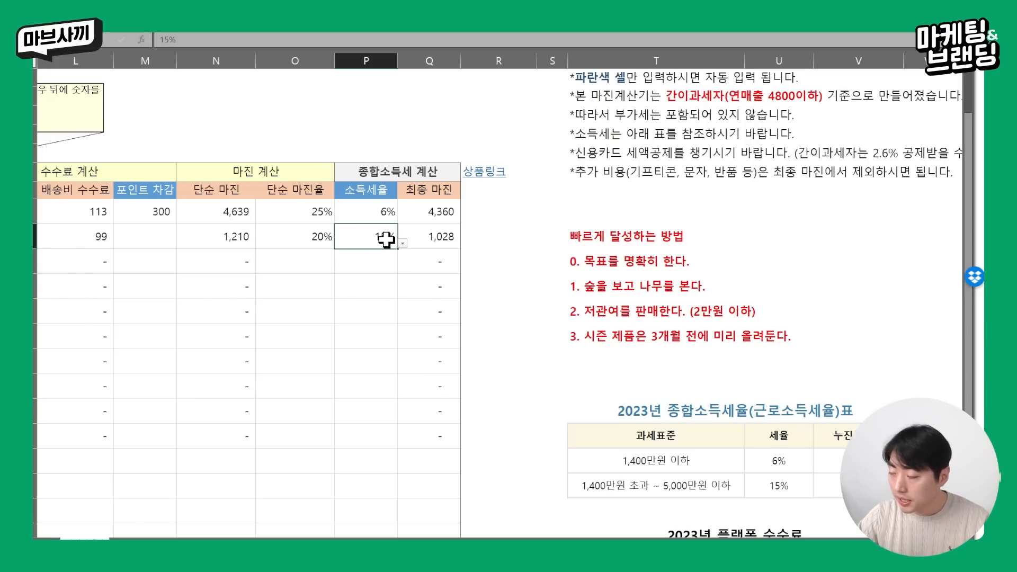
pyautogui.hotkey('ctrl', 'z')
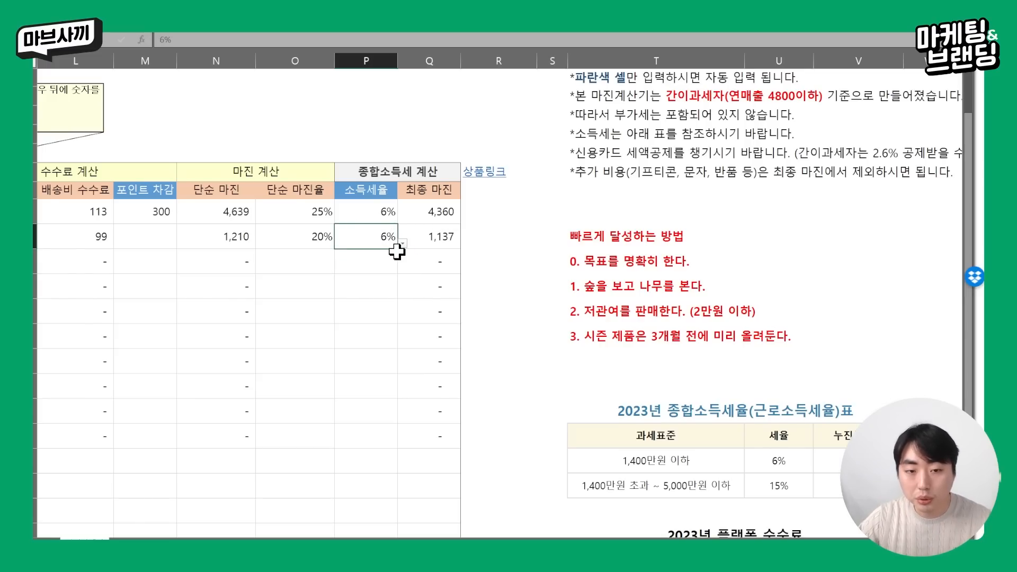
# Step: Review the parasol row from its 소득세율 back to the wholesale 배송비
pyautogui.press('Left')
pyautogui.press('Left')
pyautogui.press('Left')
pyautogui.press('Left')
pyautogui.press('Left')
pyautogui.press('Left')
pyautogui.press('Left')
pyautogui.press('Left')
pyautogui.press('Left')
pyautogui.press('Left')
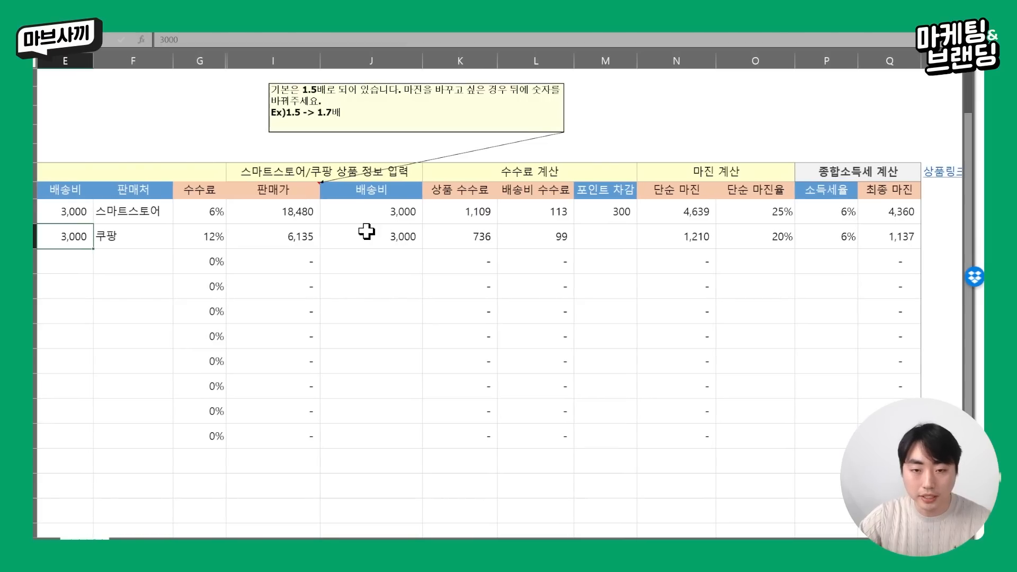
# Step: Copy the parasol listing's web address from 도매매 into the 상품링크 column of its spreadsheet row
pyautogui.click(911, 243)
pyautogui.press('Right')
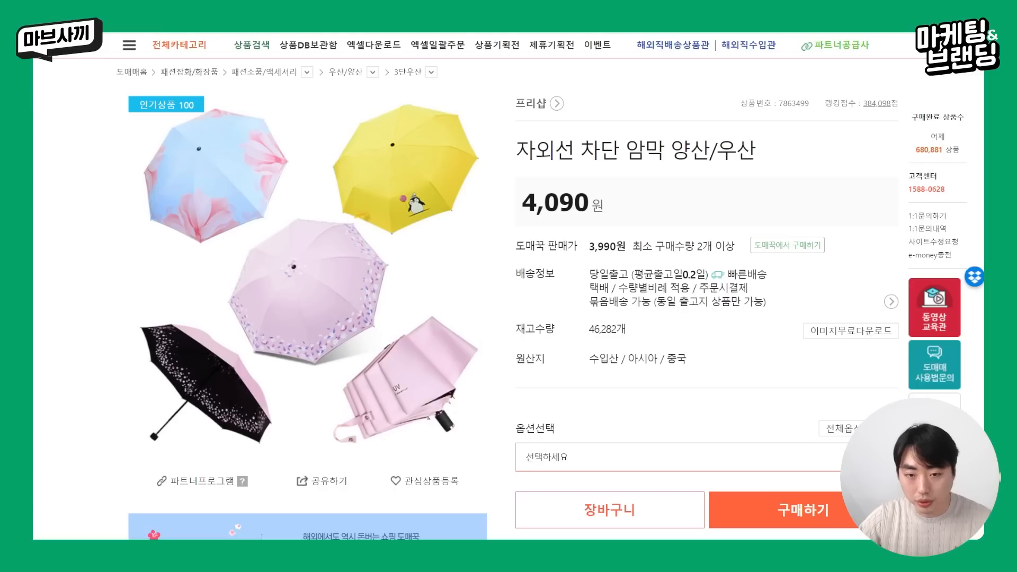
pyautogui.hotkey('ctrl', 'l')
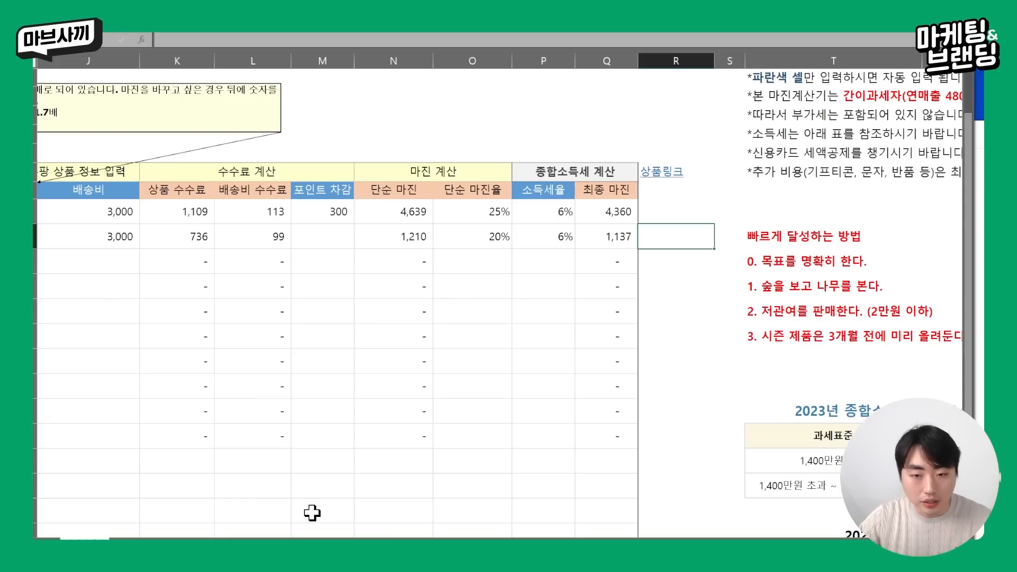
pyautogui.doubleClick(680, 237)
pyautogui.hotkey('ctrl', 'v')
pyautogui.click(674, 278)
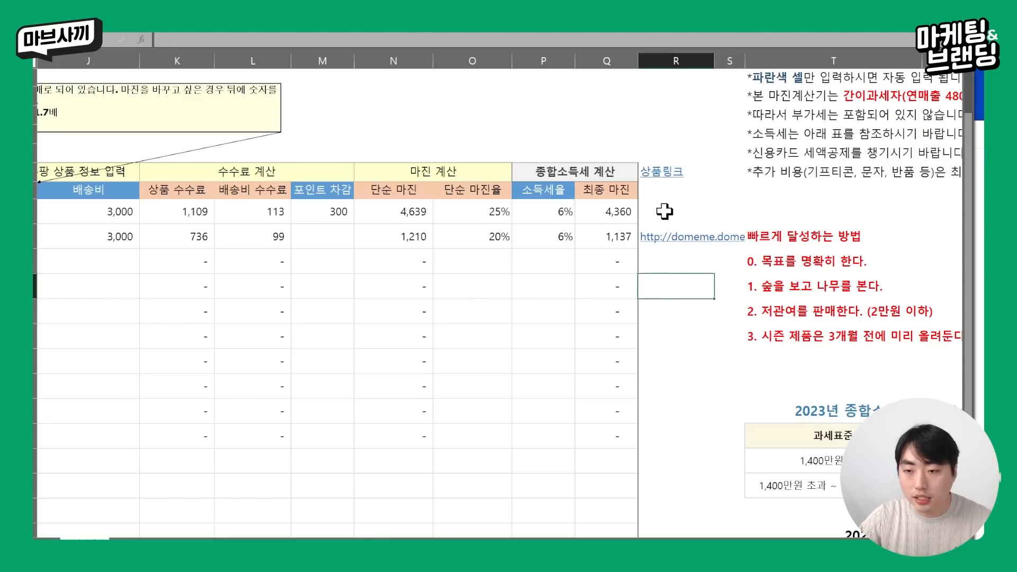
# Step: Search 도매매 by 상품번호 for the parasol's product number, 7863499
pyautogui.click(472, 236)
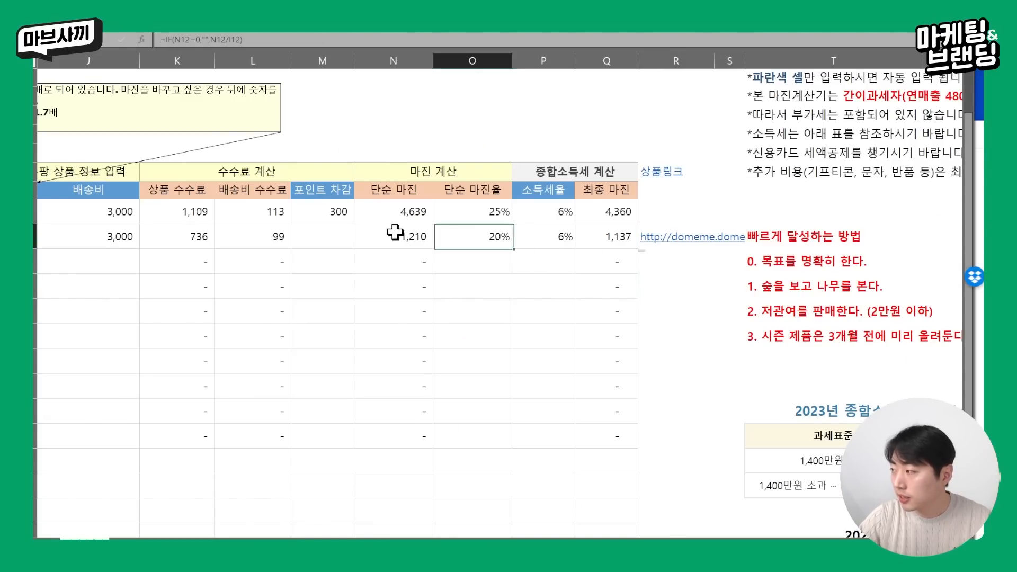
pyautogui.hscroll(-6, 415, 234)
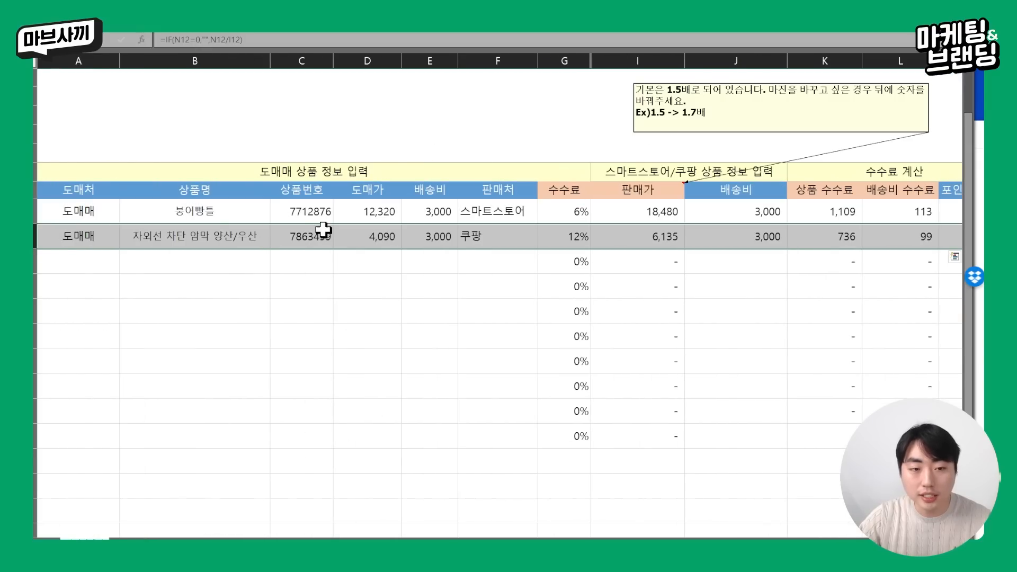
pyautogui.click(318, 233)
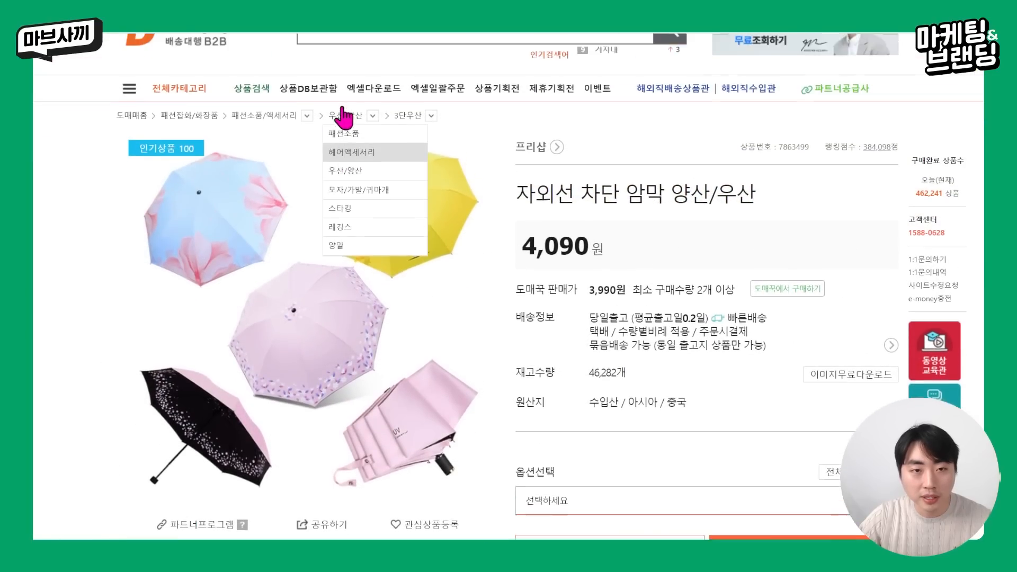
pyautogui.scroll(3, 371, 169)
pyautogui.click(344, 161)
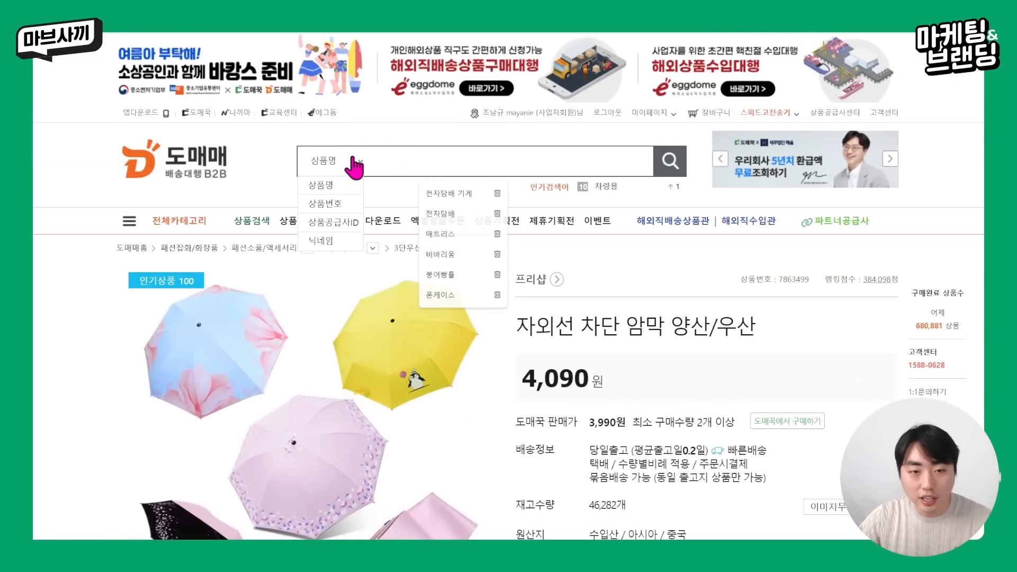
pyautogui.click(340, 202)
pyautogui.click(392, 164)
pyautogui.write('7863499')
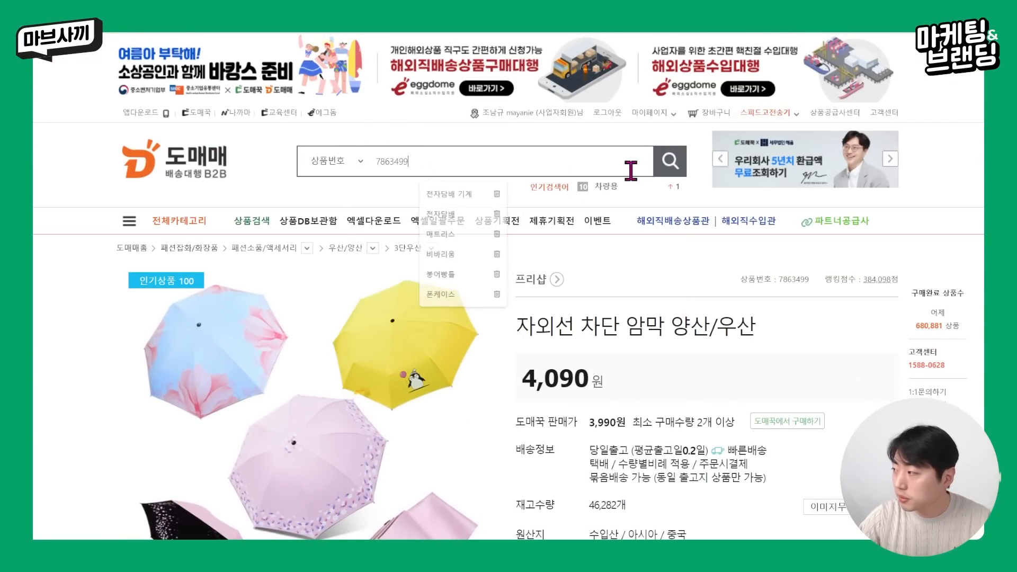
pyautogui.click(668, 161)
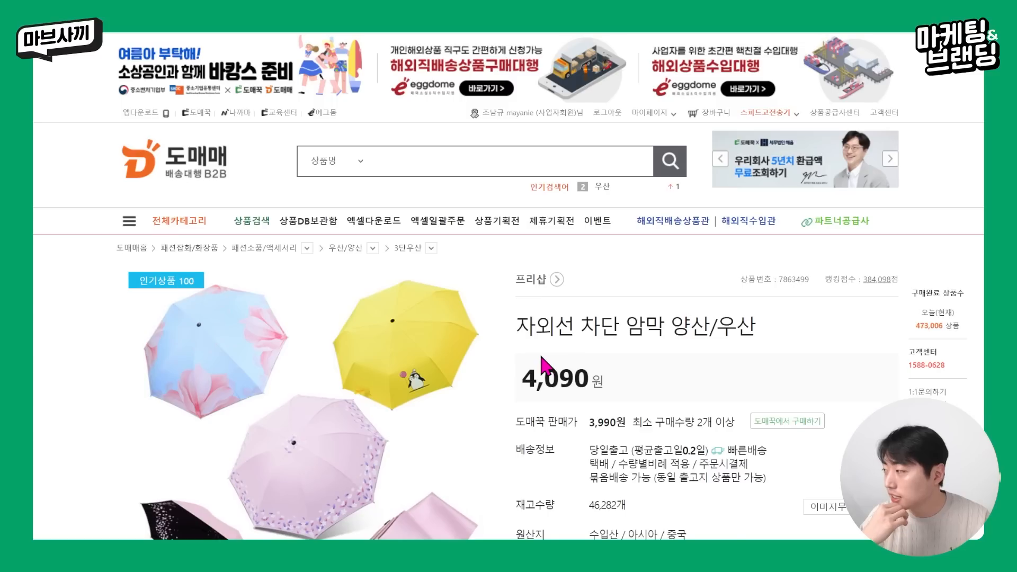
# Step: Compare the 상품번호 on the 도매매 parasol listing with the one recorded in its spreadsheet row
pyautogui.doubleClick(793, 279)
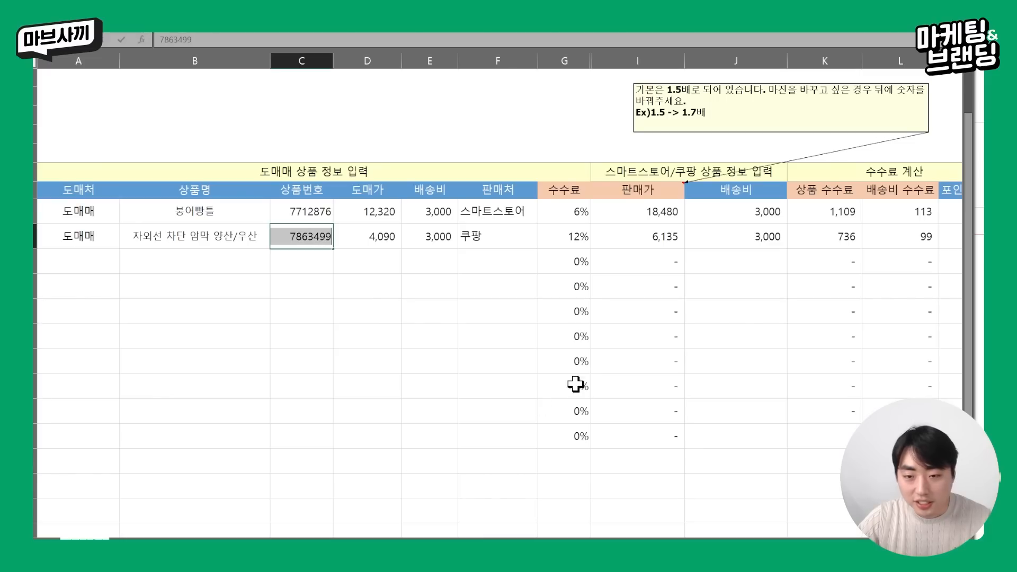
pyautogui.click(831, 244)
pyautogui.click(382, 256)
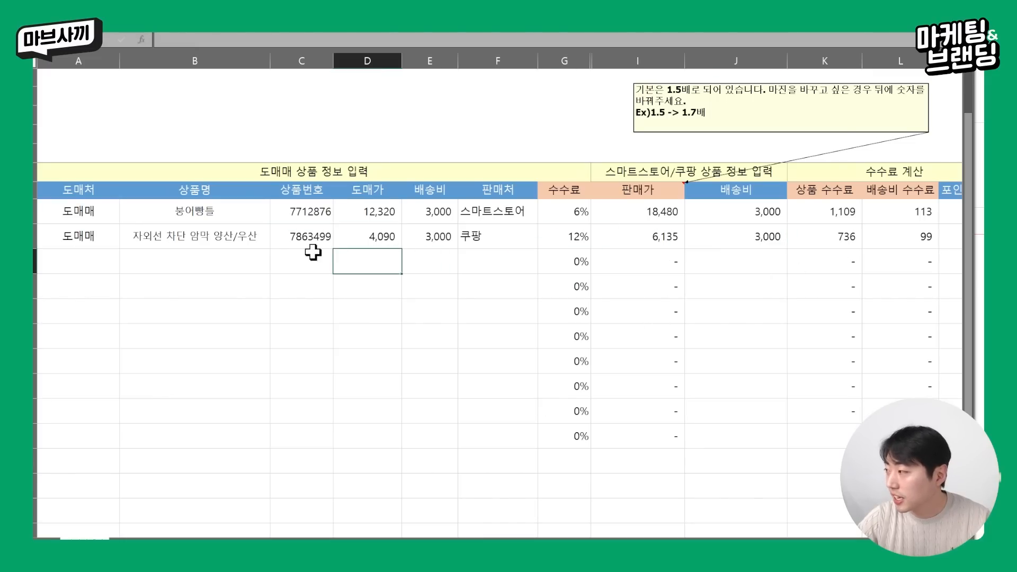
pyautogui.click(285, 247)
pyautogui.click(289, 260)
pyautogui.click(295, 230)
pyautogui.click(292, 265)
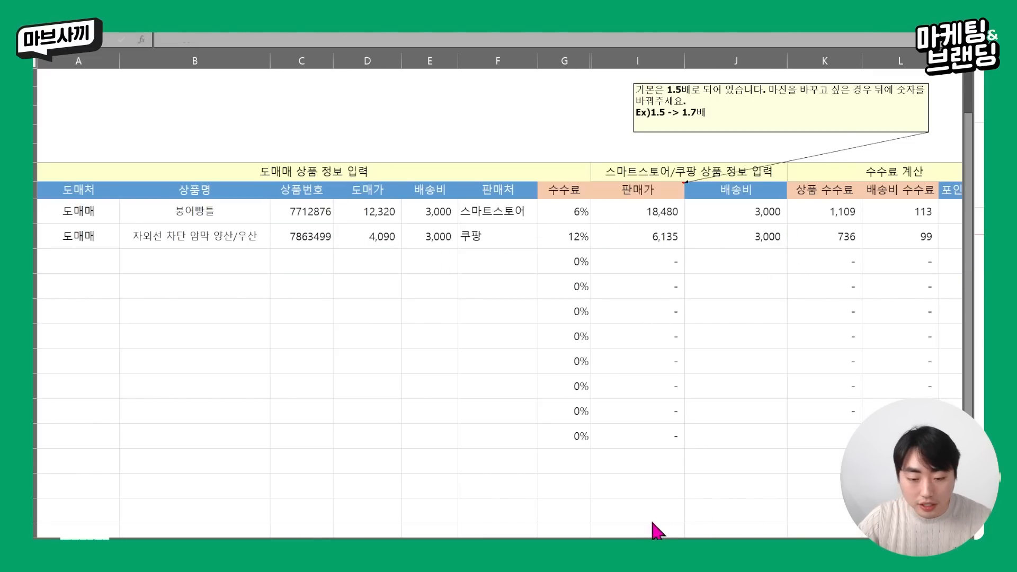
# Step: Check the 도매매 parasol listing's price and delivery details against the selling 배송비 and 판매가 in its spreadsheet row
pyautogui.click(609, 556)
pyautogui.scroll(-3, 771, 373)
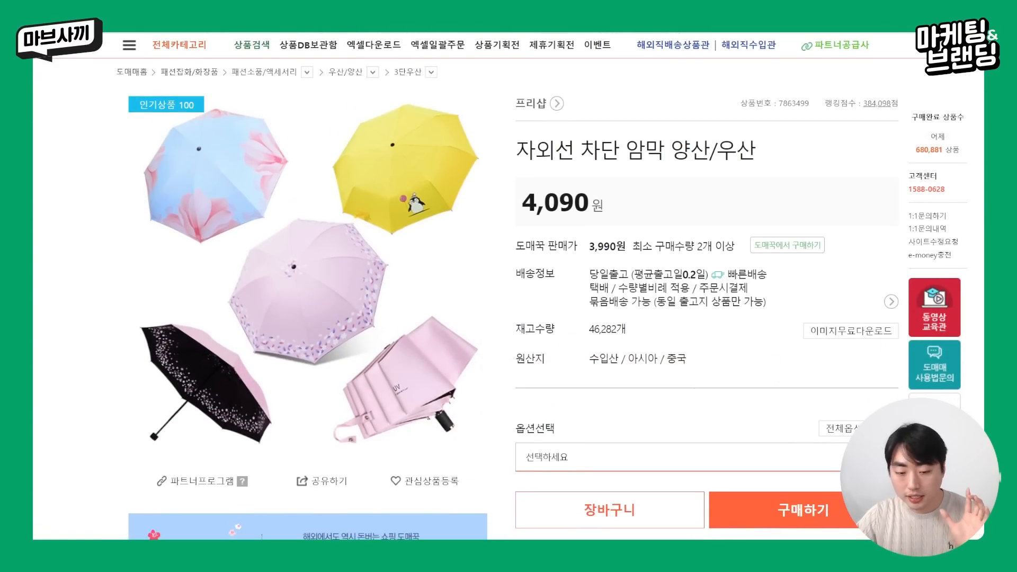
pyautogui.hotkey('alt', 'Tab')
pyautogui.click(774, 241)
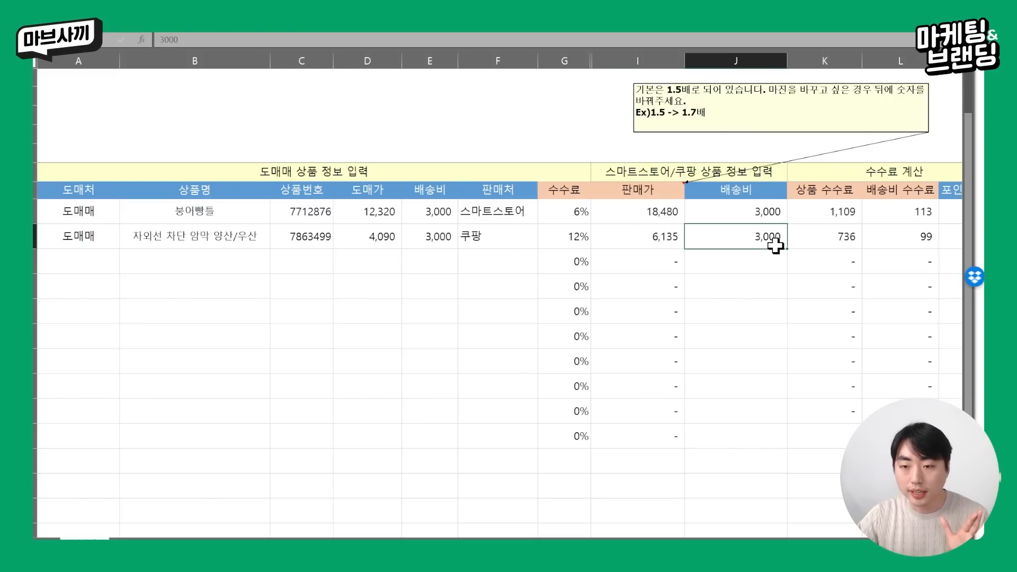
pyautogui.click(675, 235)
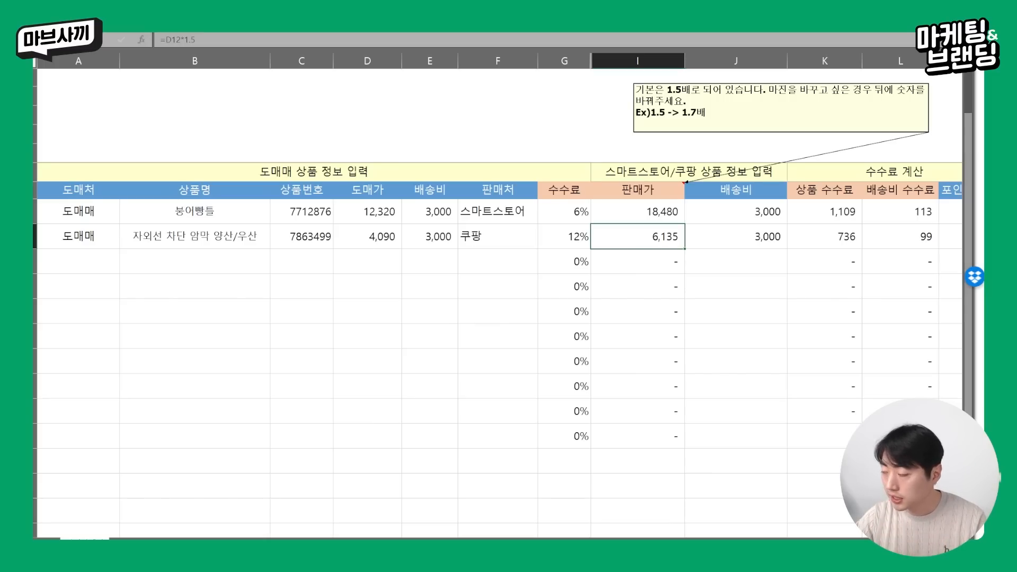
# Step: Examine the price and shipping terms of the 럭키유통 parasol listing on Coupang
pyautogui.hotkey('alt', 'Tab')
pyautogui.scroll(3, 643, 347)
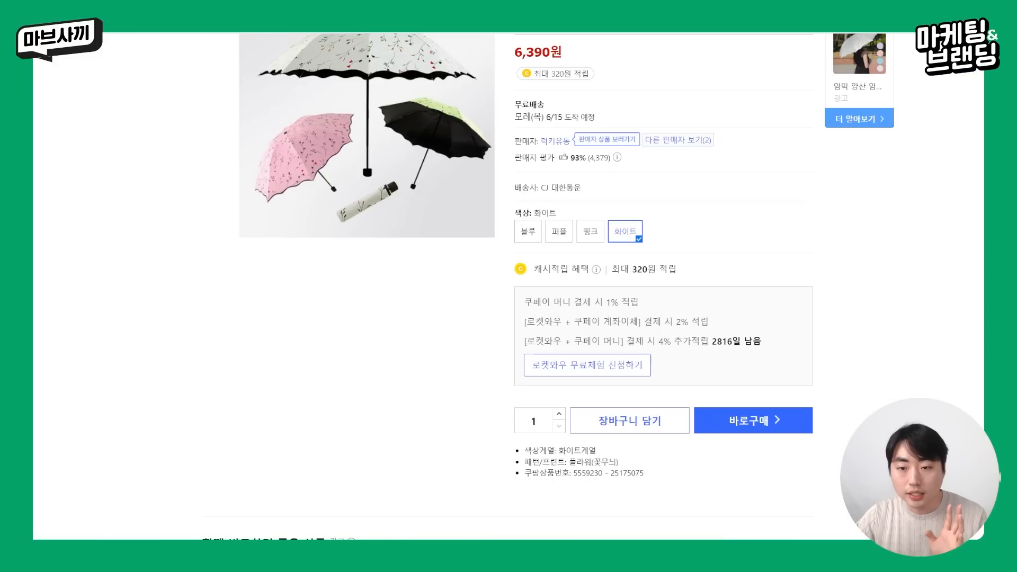
pyautogui.scroll(3, 671, 235)
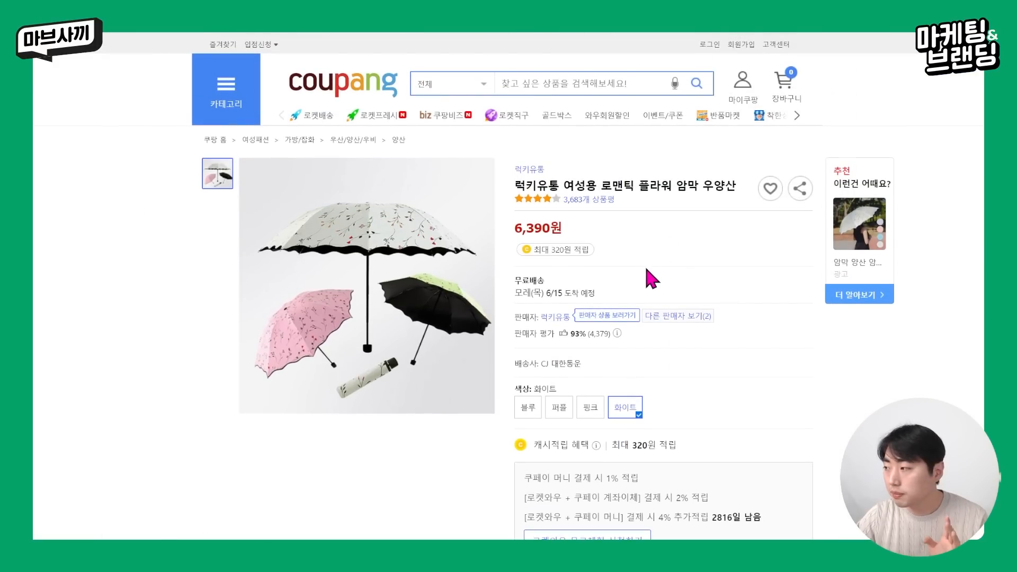
pyautogui.scroll(-2, 647, 259)
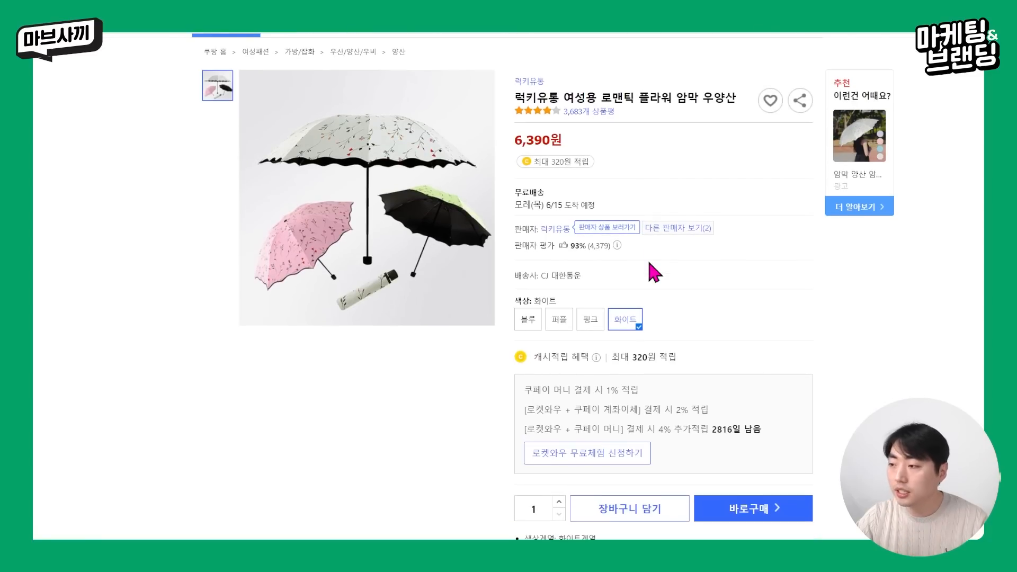
pyautogui.scroll(2, 647, 259)
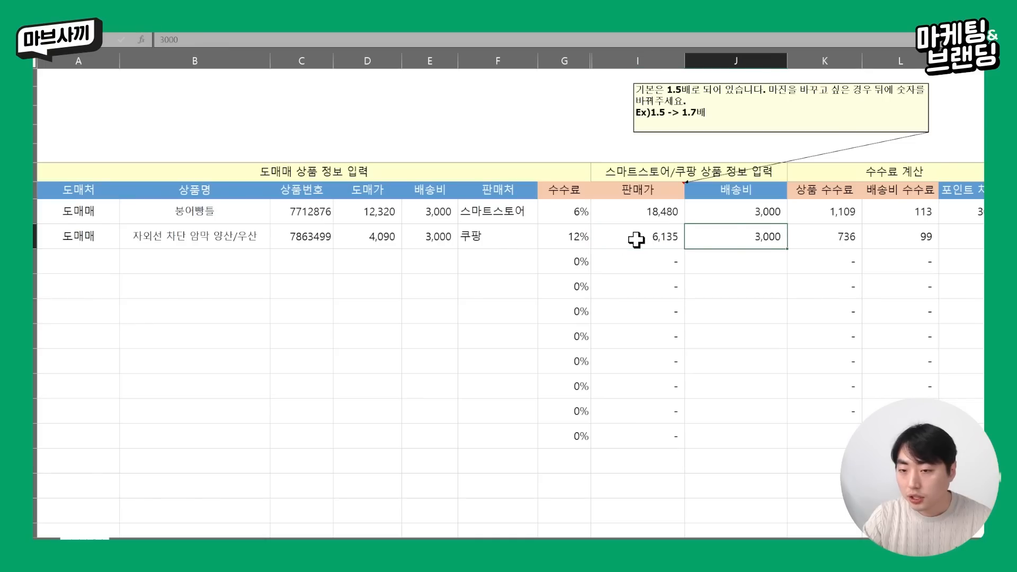
# Step: Review the parasol row's fees, 단순 마진율, 소득세율 and 최종 마진 in the spreadsheet, returning to its 판매가
pyautogui.press('Right')
pyautogui.press('Right')
pyautogui.press('Right')
pyautogui.press('Right')
pyautogui.press('Right')
pyautogui.press('Right')
pyautogui.press('Right')
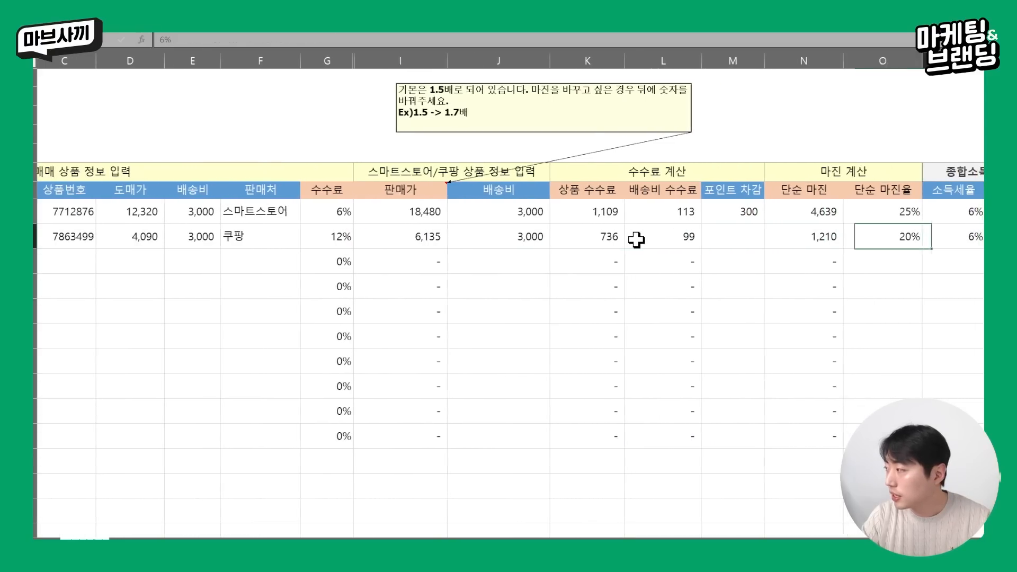
pyautogui.press('Right')
pyautogui.press('Left')
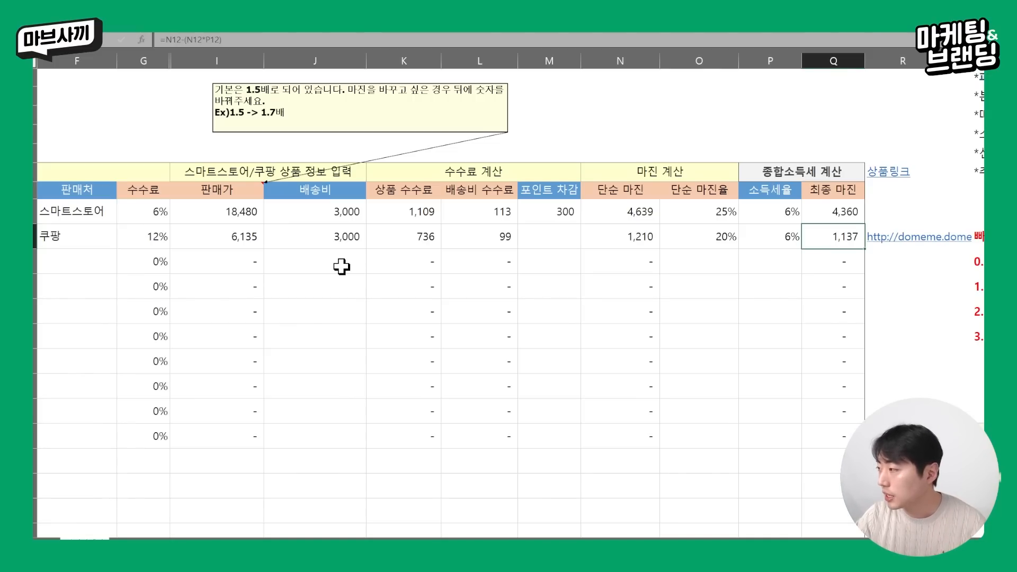
pyautogui.click(234, 236)
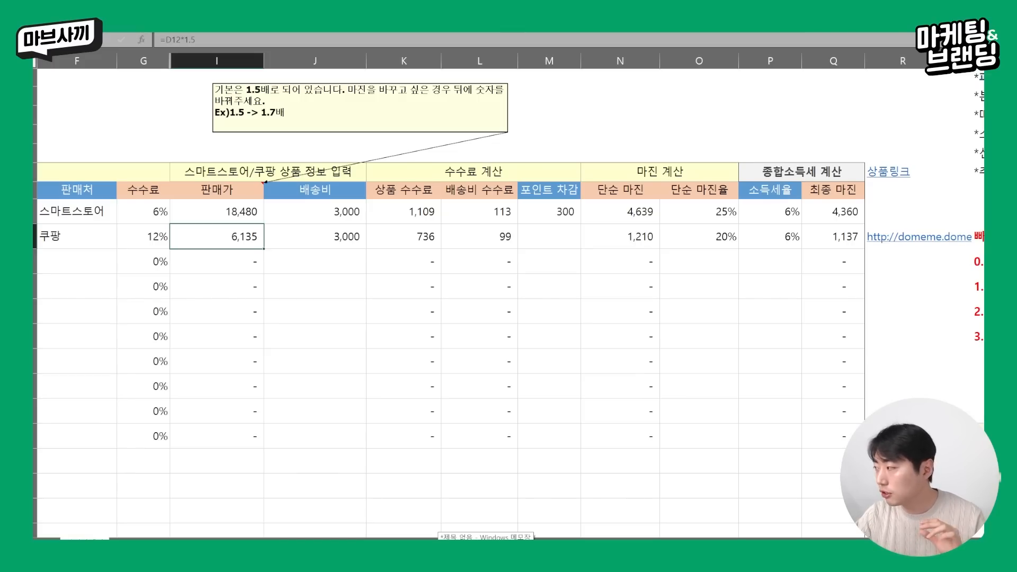
# Step: Switch to the Notepad note and replace all its text with the line "양산/우산 : 시즌(계절상품)"
pyautogui.click(486, 556)
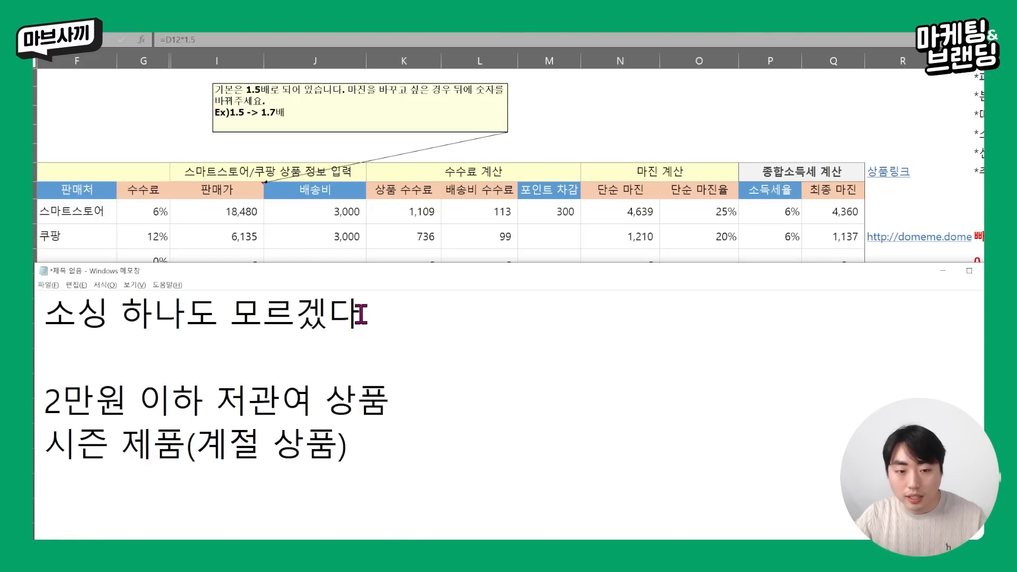
pyautogui.moveTo(374, 274)
pyautogui.mouseDown()
pyautogui.moveTo(422, 321)
pyautogui.moveTo(366, 267)
pyautogui.mouseUp()
pyautogui.moveTo(234, 262); pyautogui.dragTo(244, 263)
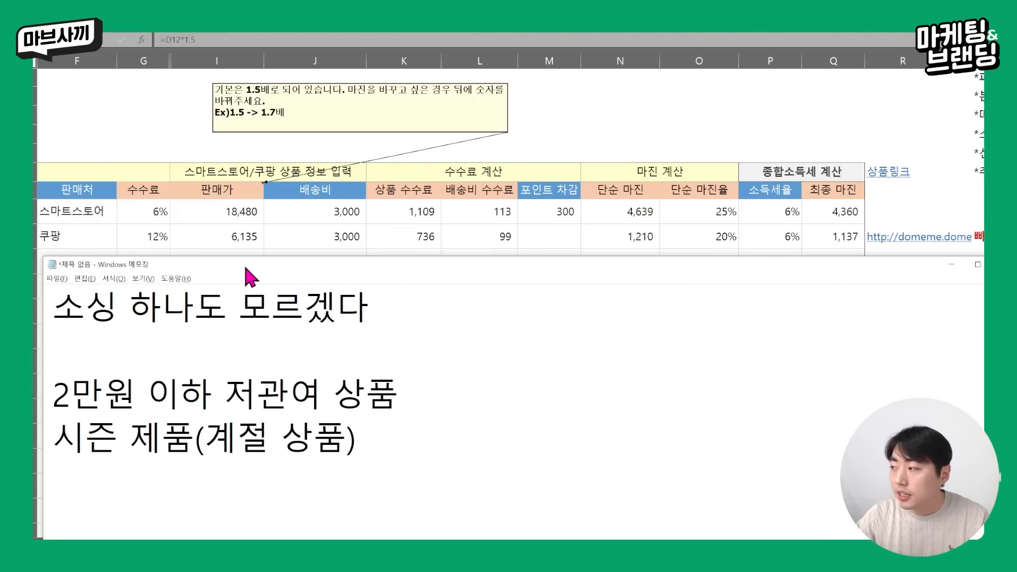
pyautogui.click(249, 238)
pyautogui.hotkey('alt', 'Tab')
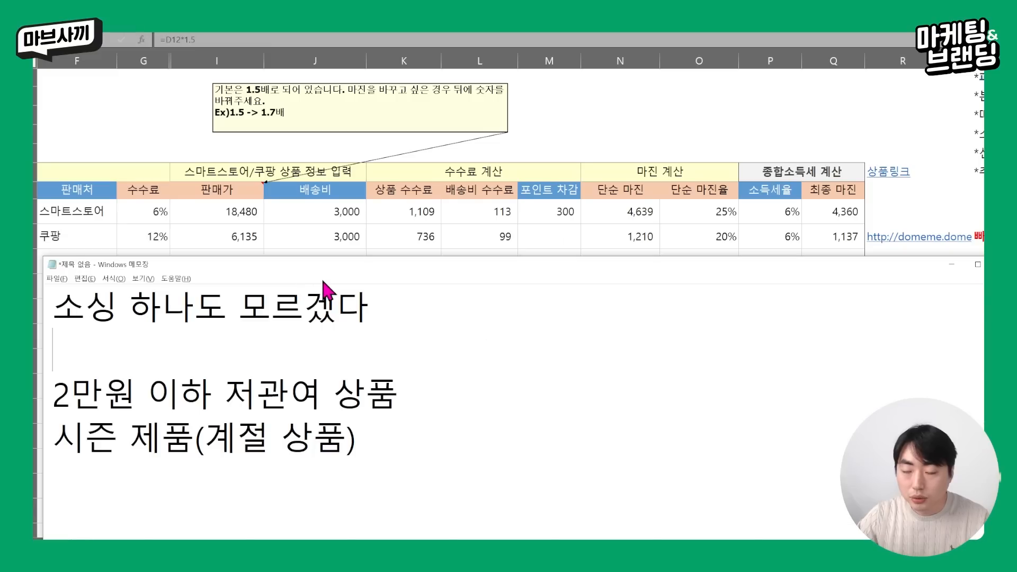
pyautogui.hotkey('ctrl', 'a')
pyautogui.write('양산')
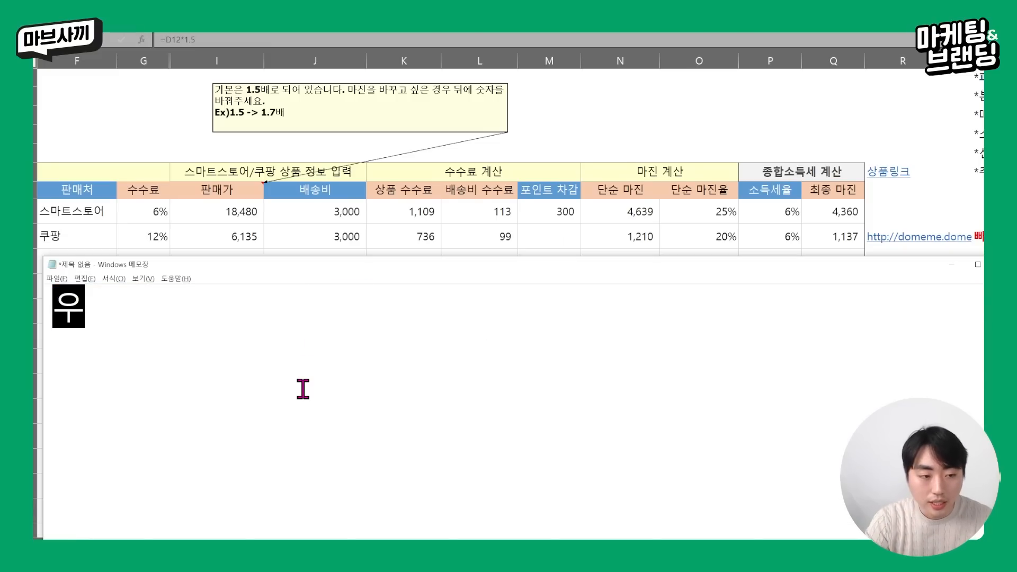
pyautogui.write('/우산 :')
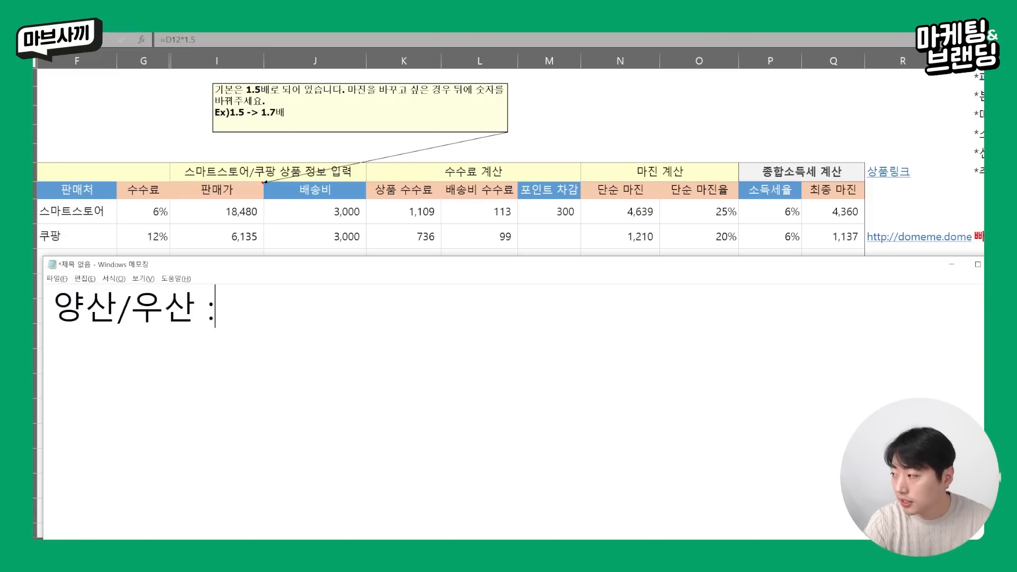
pyautogui.write(' 시존(계절상품)')
pyautogui.press('Return')
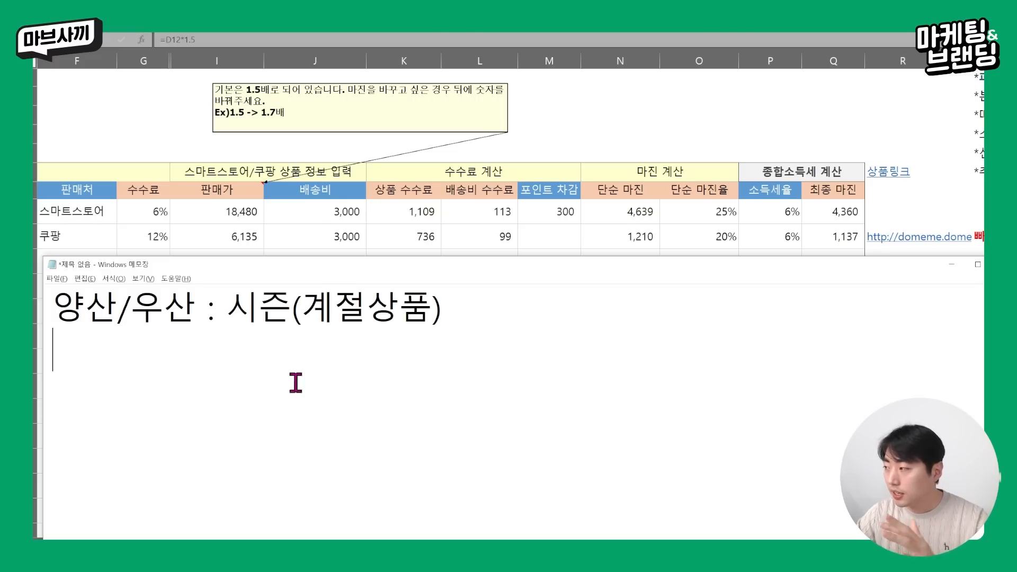
# Step: Set the parasol's 판매가 formula in the spreadsheet to 1.7 times its 도매가
pyautogui.click(254, 240)
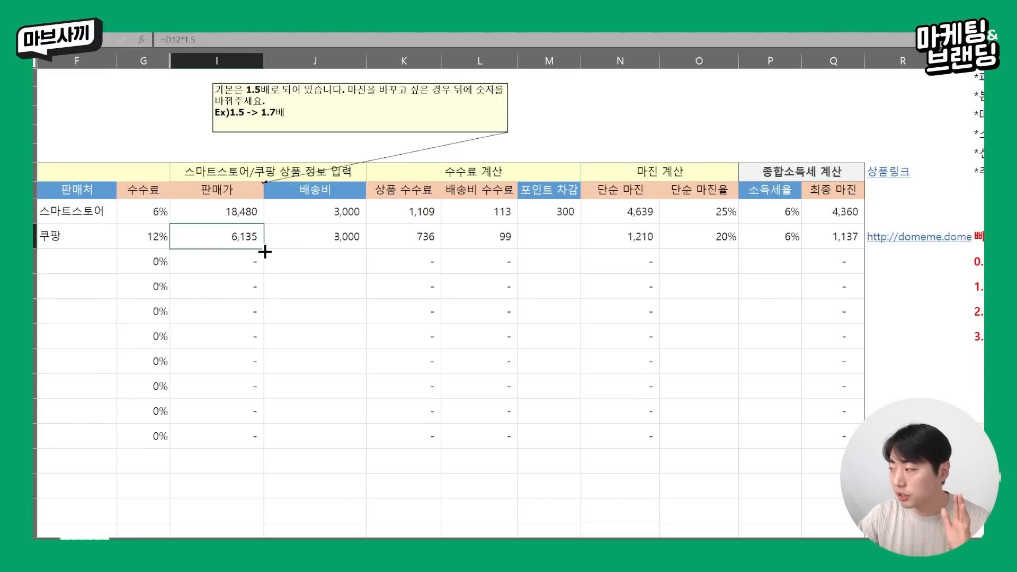
pyautogui.doubleClick(245, 235)
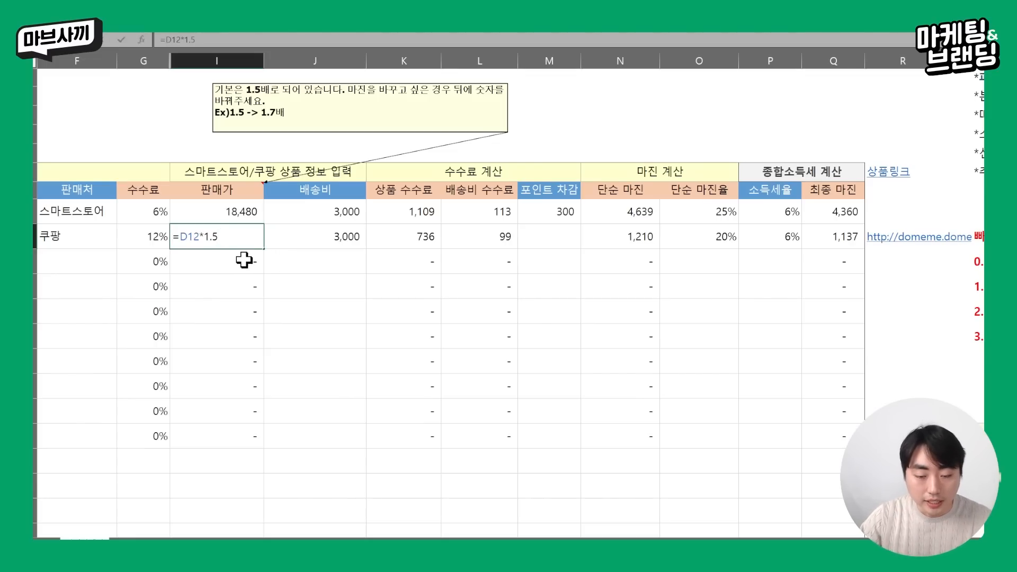
pyautogui.write('7')
pyautogui.press('Return')
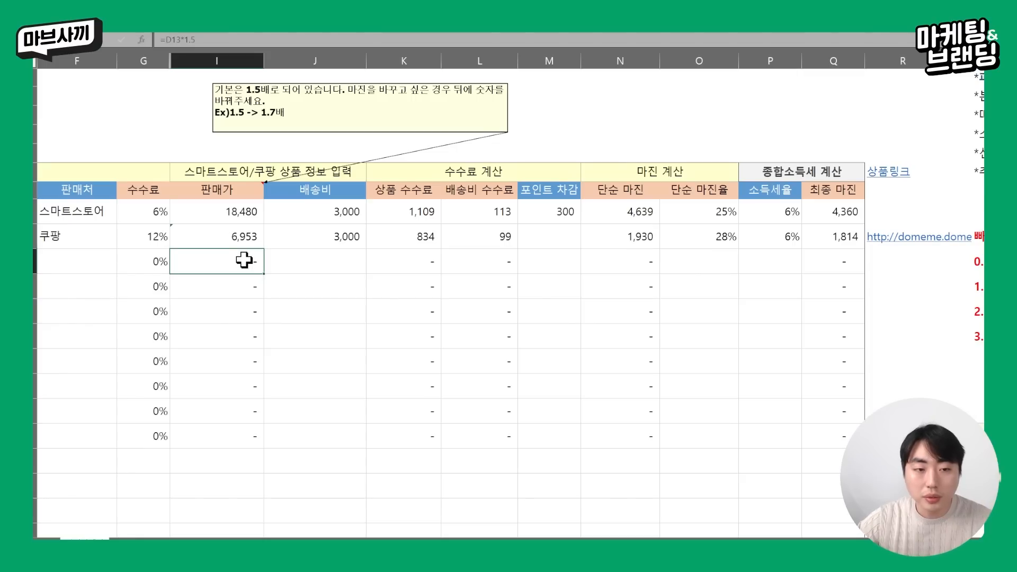
# Step: Revise the multiplier in the parasol's 판매가 formula, entering 2
pyautogui.click(240, 232)
pyautogui.doubleClick(240, 232)
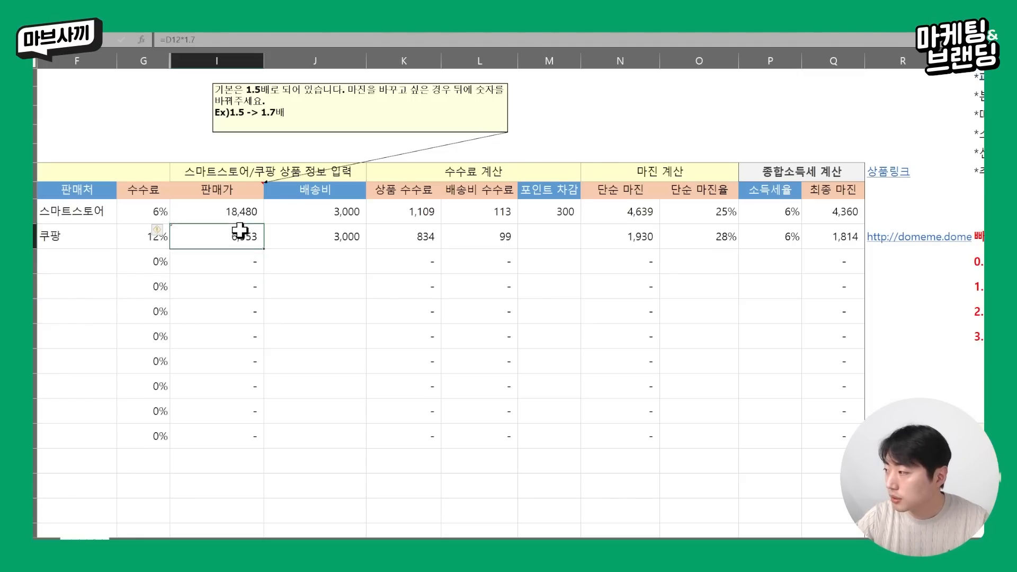
pyautogui.write('2')
pyautogui.press('Return')
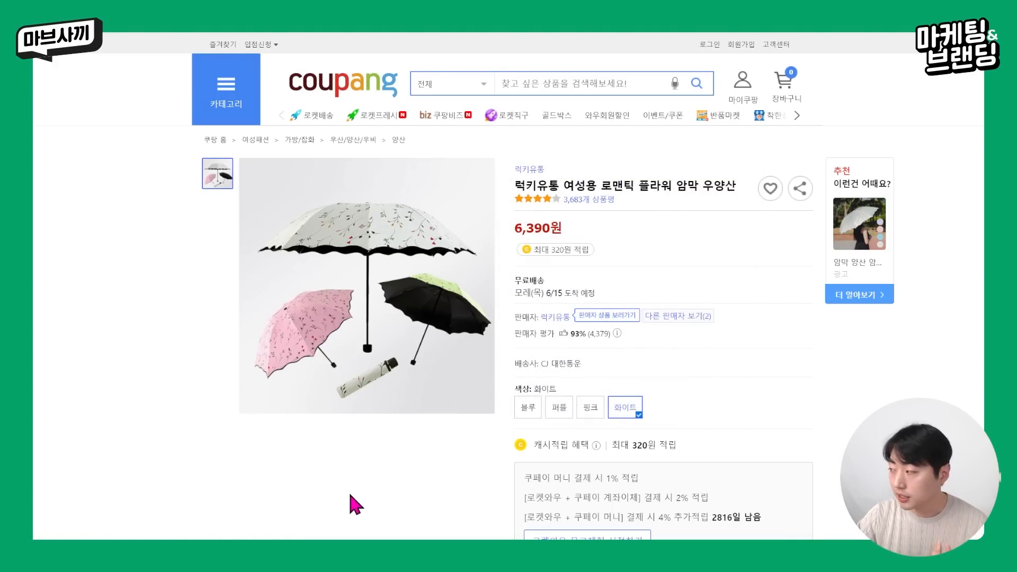
# Step: Compare the colour options' prices on Coupang's 럭키유통 parasol listing and examine its product detail images
pyautogui.scroll(-5, 363, 495)
pyautogui.scroll(5, 614, 448)
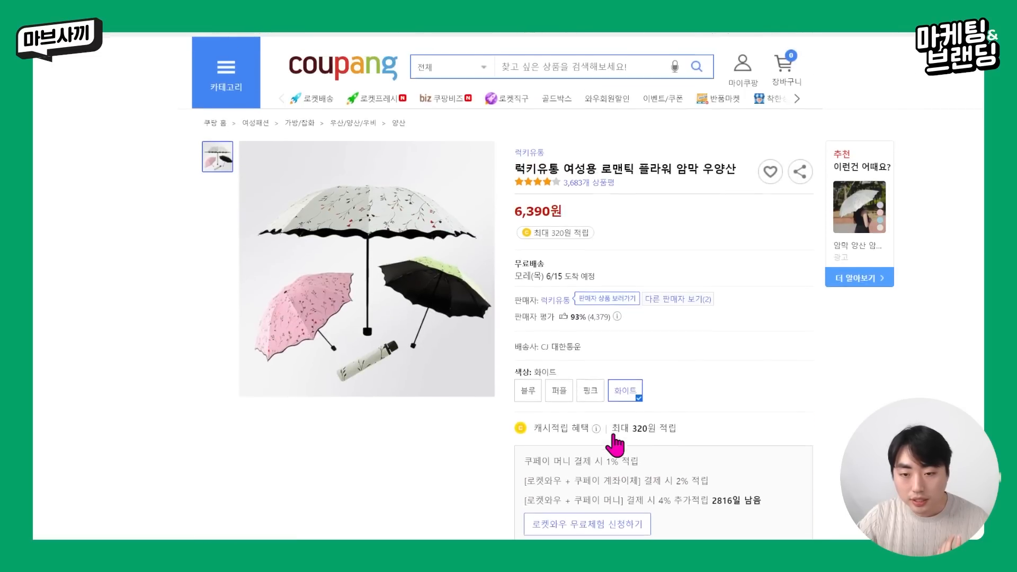
pyautogui.click(590, 408)
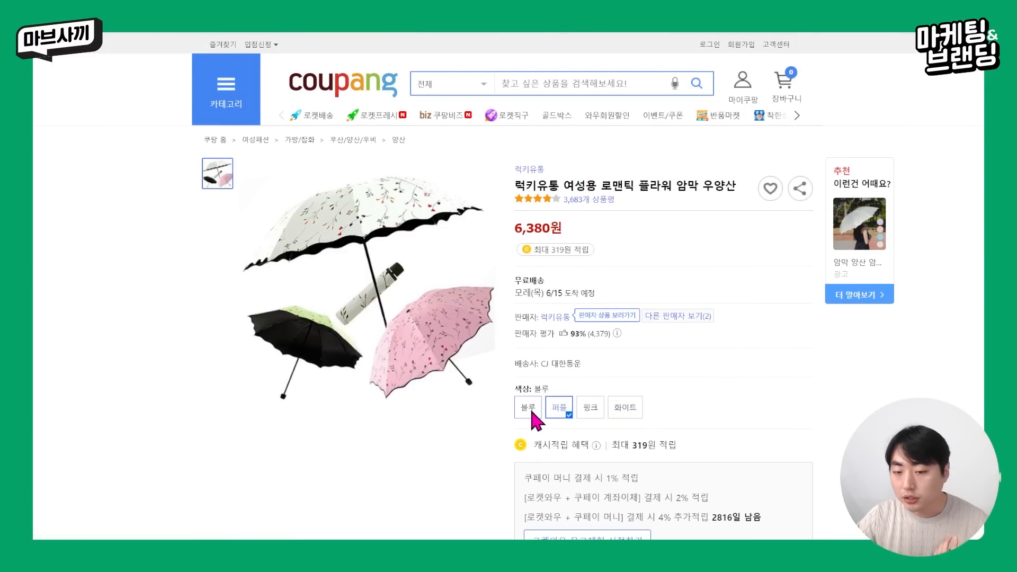
pyautogui.click(623, 413)
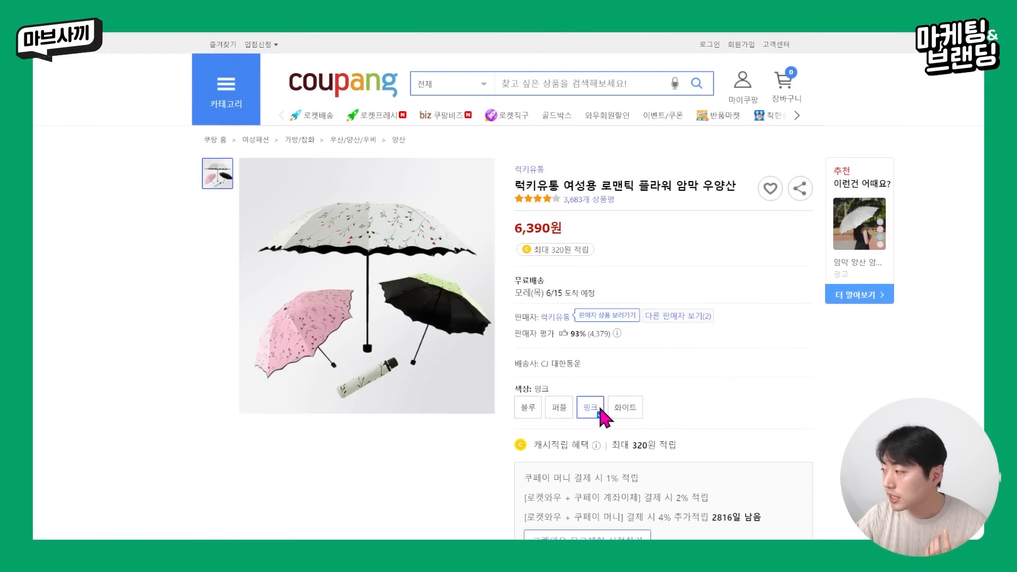
pyautogui.click(561, 410)
pyautogui.scroll(-15, 563, 414)
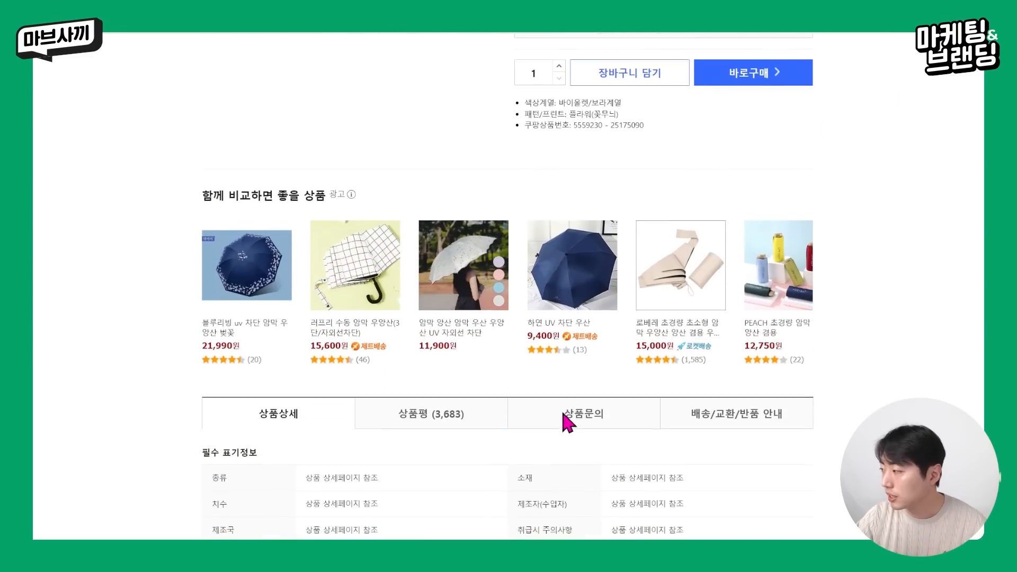
pyautogui.scroll(-12, 563, 414)
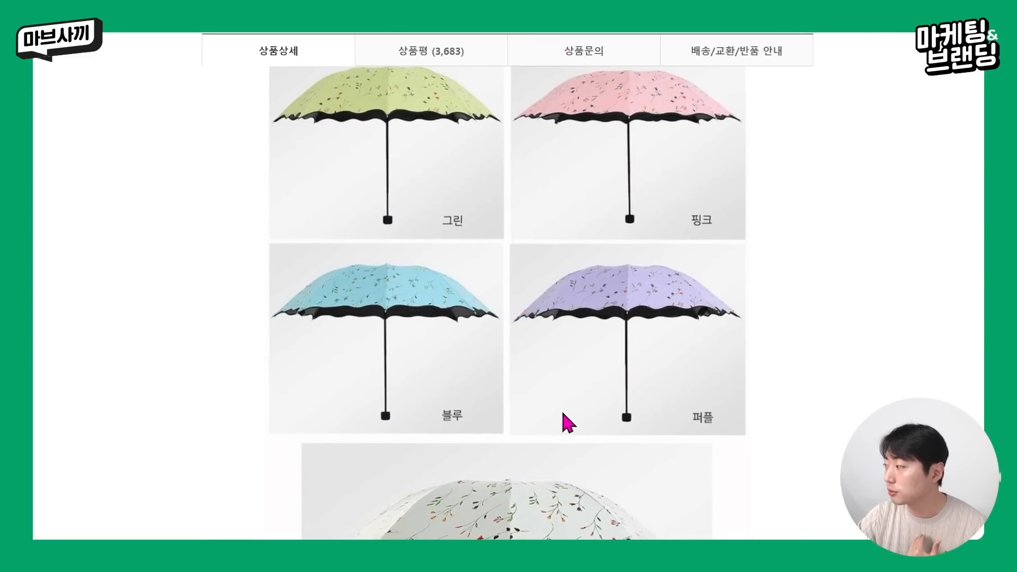
# Step: Review the 럭키유통 parasol listing on Coupang again, from its price section through the colour photos to the size diagram and specifications
pyautogui.scroll(2, 563, 416)
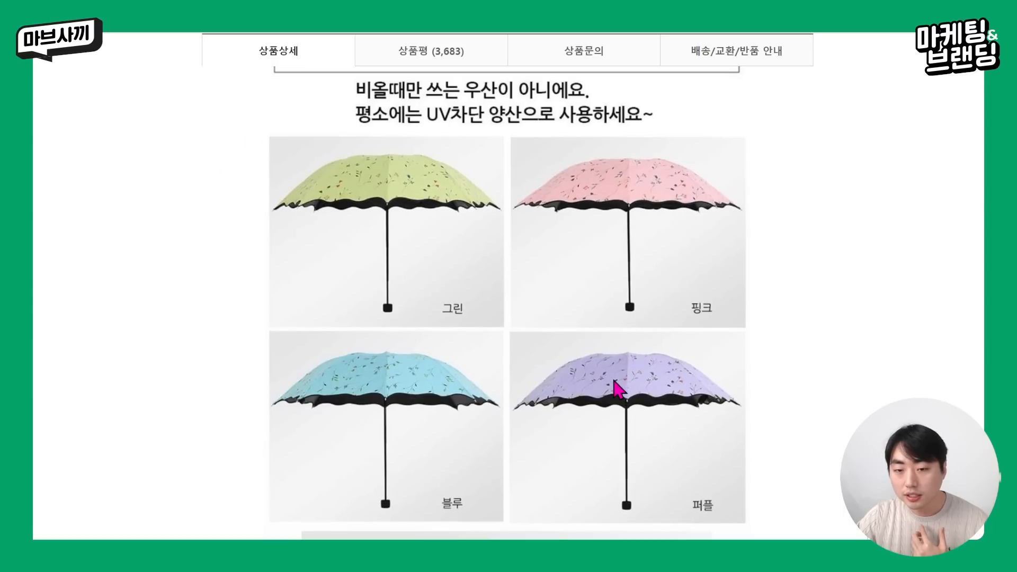
pyautogui.scroll(20, 615, 276)
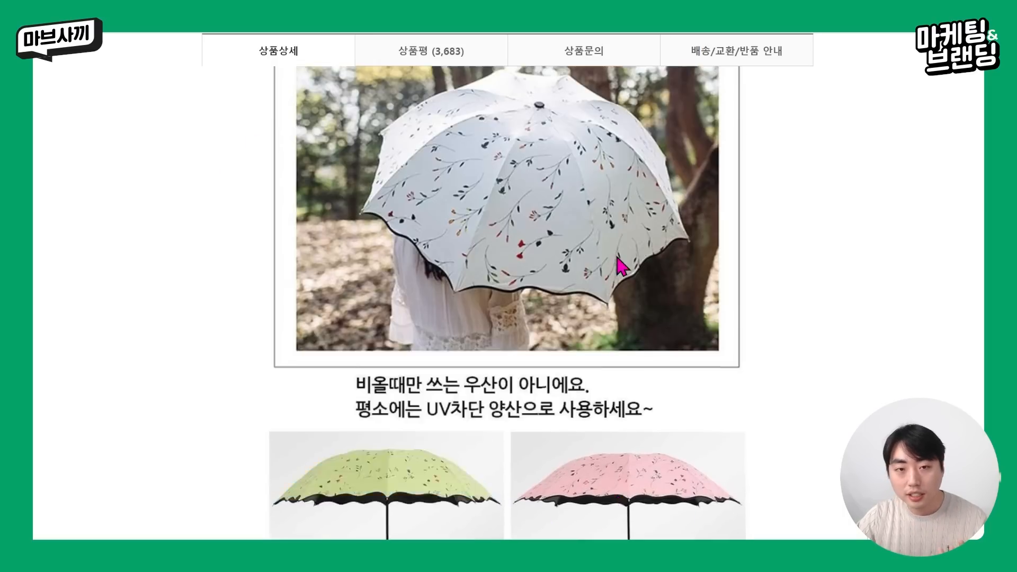
pyautogui.scroll(3, 613, 313)
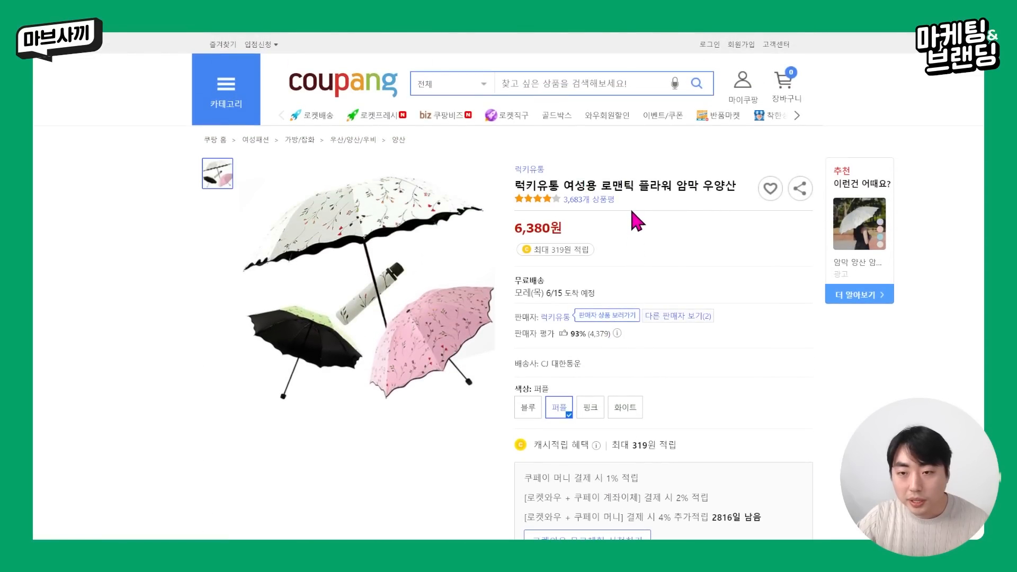
pyautogui.scroll(-9, 665, 220)
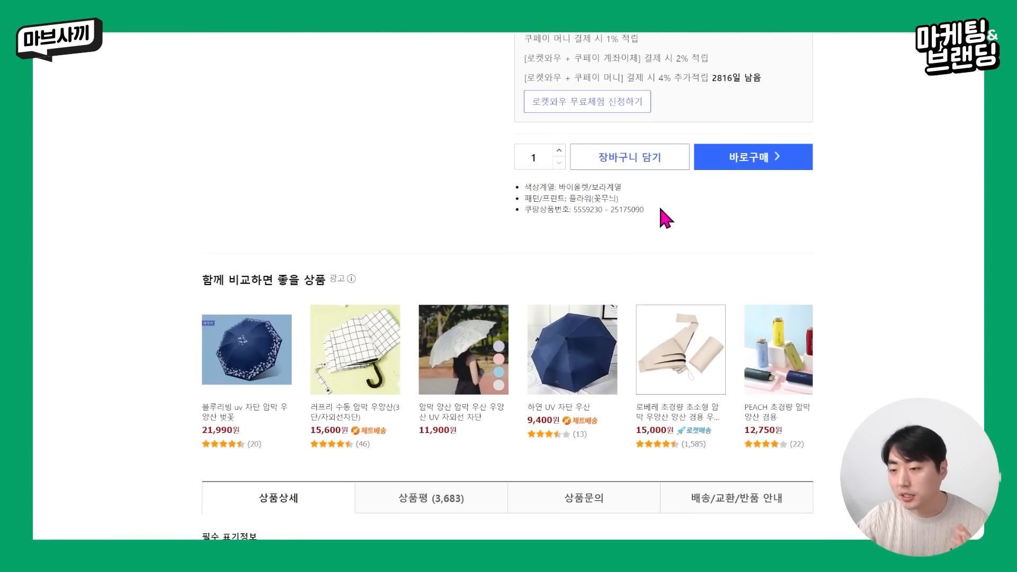
pyautogui.scroll(-8, 663, 216)
pyautogui.scroll(-20, 666, 217)
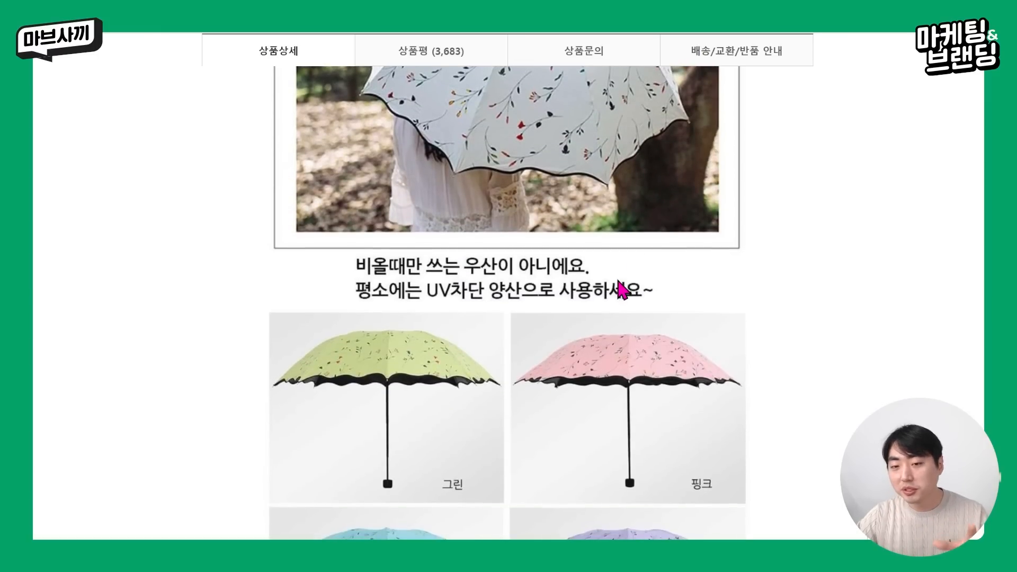
pyautogui.scroll(-15, 619, 290)
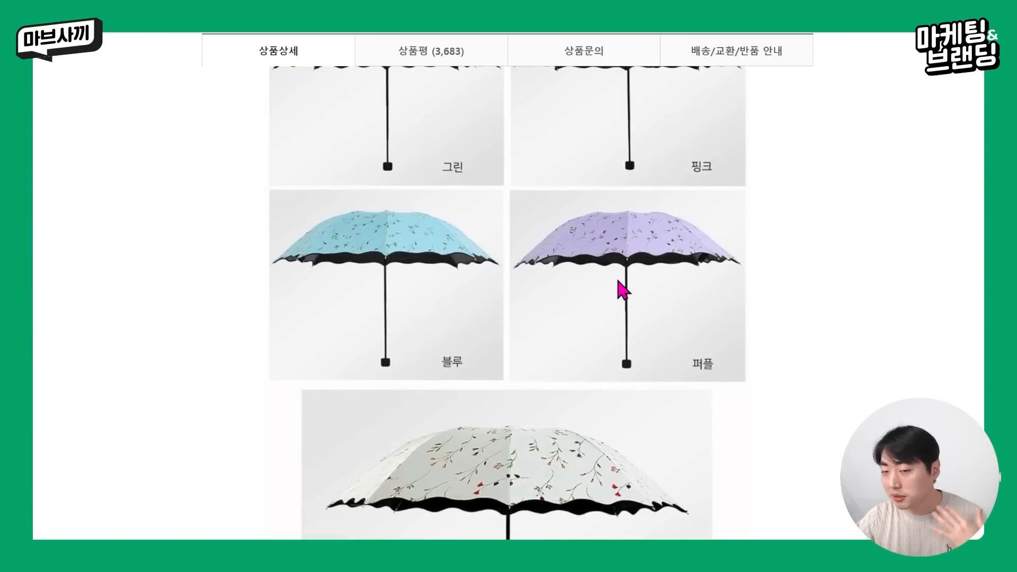
pyautogui.scroll(6, 618, 286)
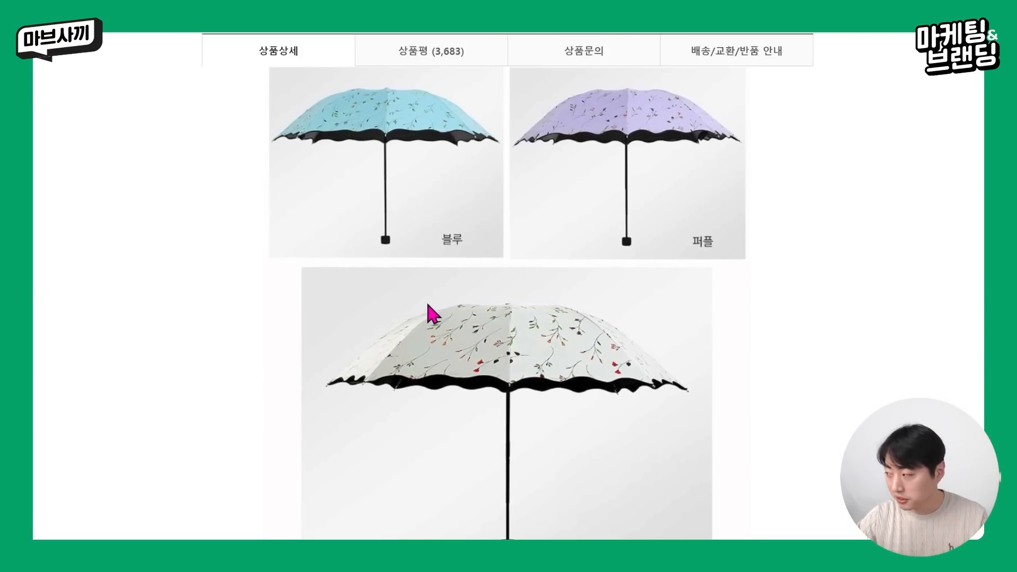
pyautogui.scroll(-10, 431, 313)
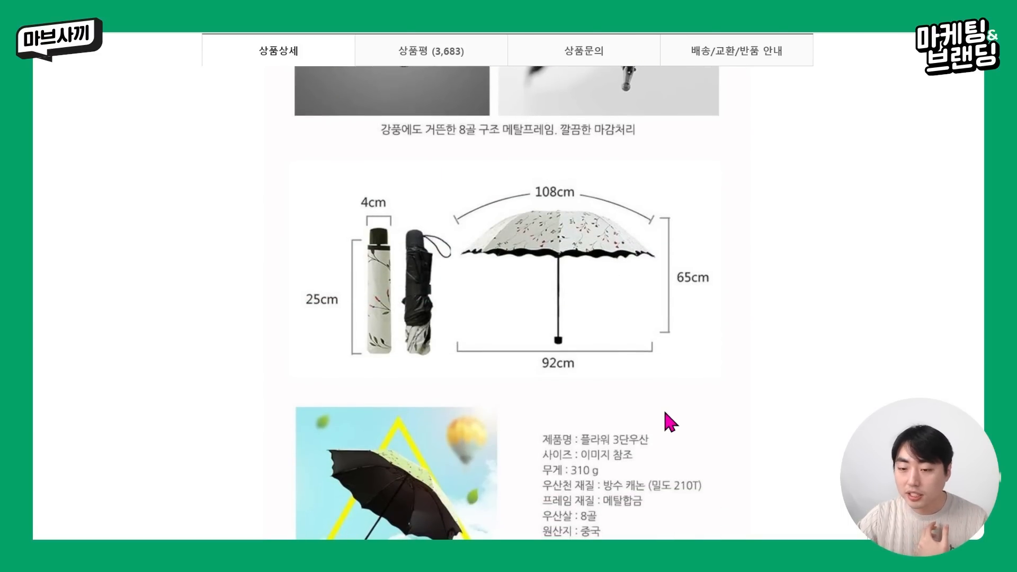
# Step: Switch to the Notepad note and place the cursor on the empty line below the 양산/우산 line
pyautogui.hotkey('alt', 'Tab')
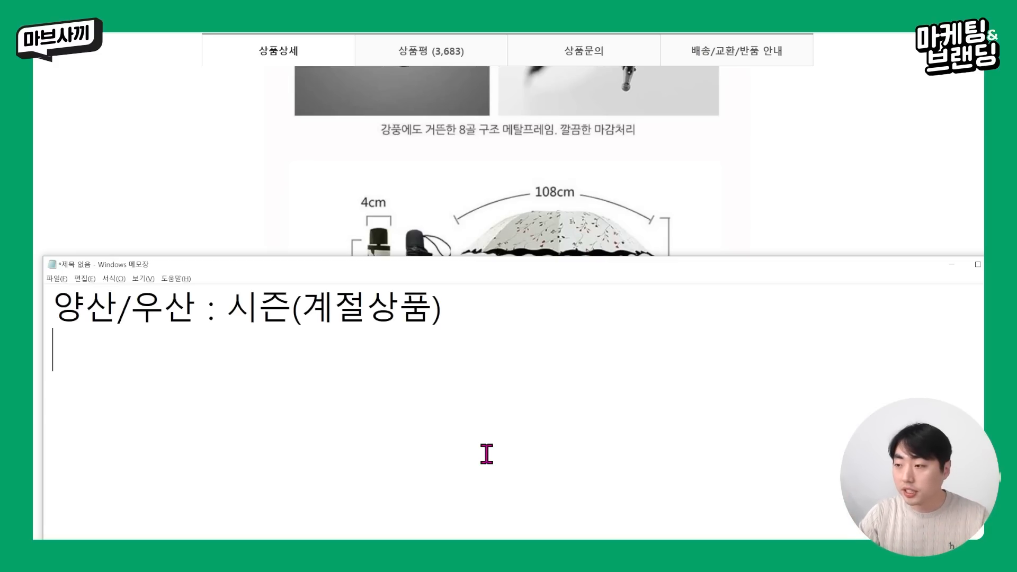
pyautogui.hotkey('ctrl', 'a')
pyautogui.press('Right')
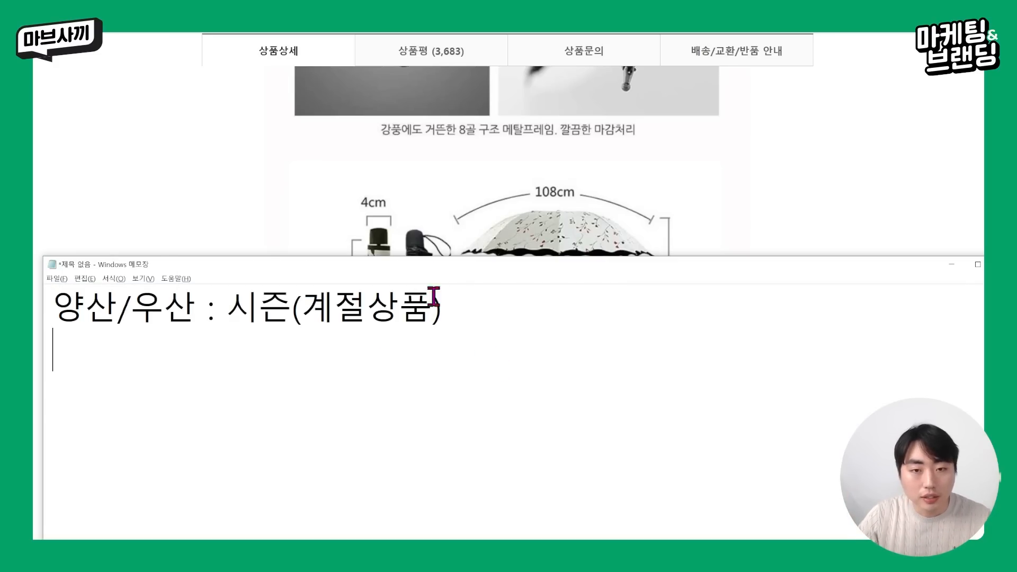
# Step: Switch to Coupang Wing and open the 상품 등록 page under 상품관리
pyautogui.click(437, 151)
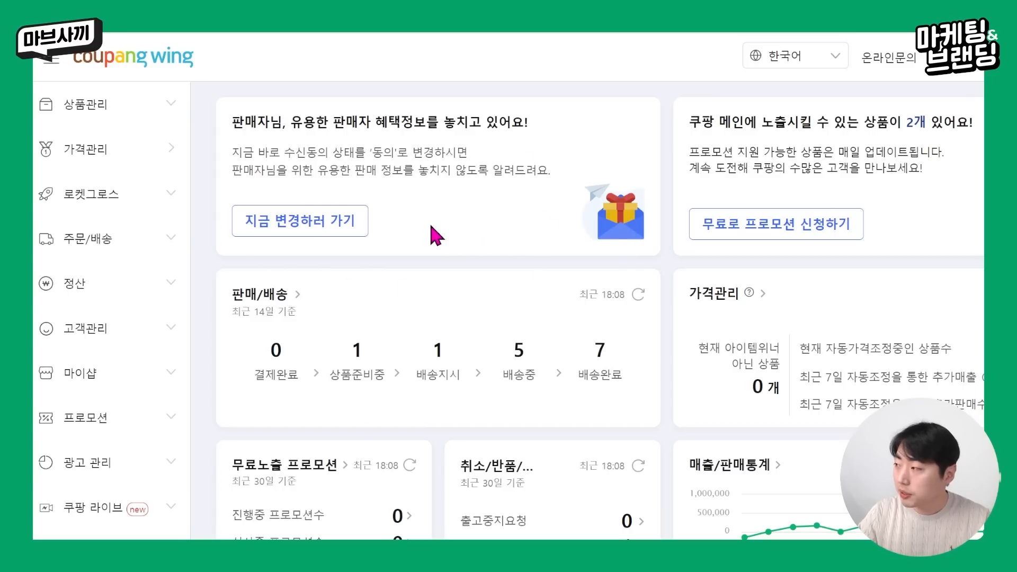
pyautogui.click(152, 106)
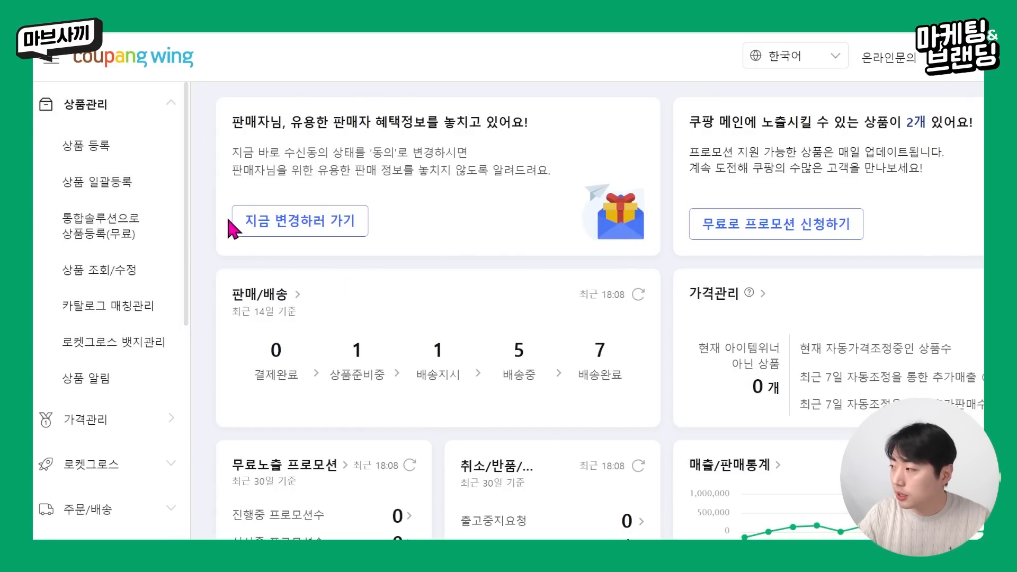
pyautogui.click(90, 146)
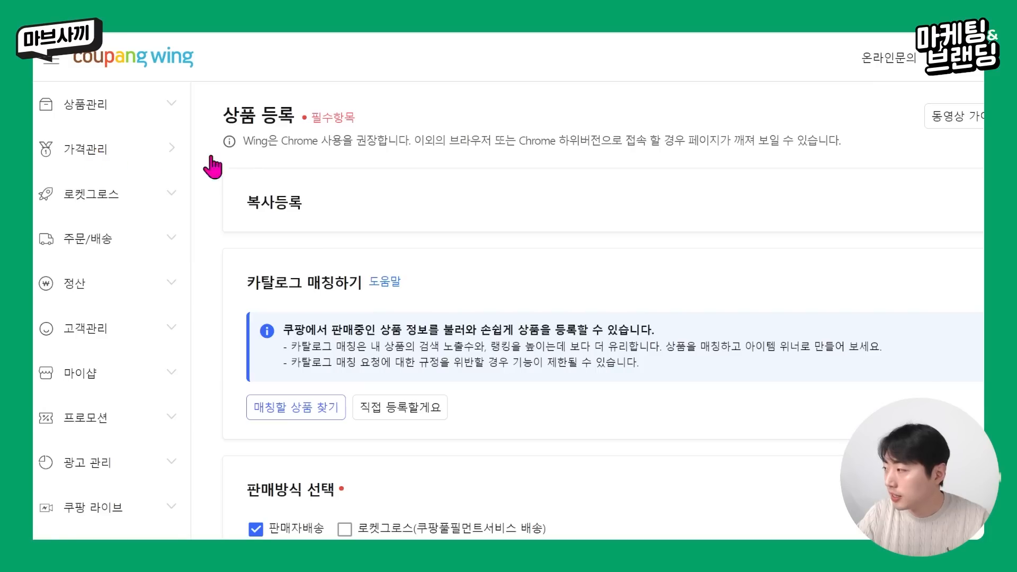
# Step: Choose to register the product directly (직접 등록할게요) instead of matching it to a catalogue product
pyautogui.scroll(-1, 433, 258)
pyautogui.scroll(1, 433, 258)
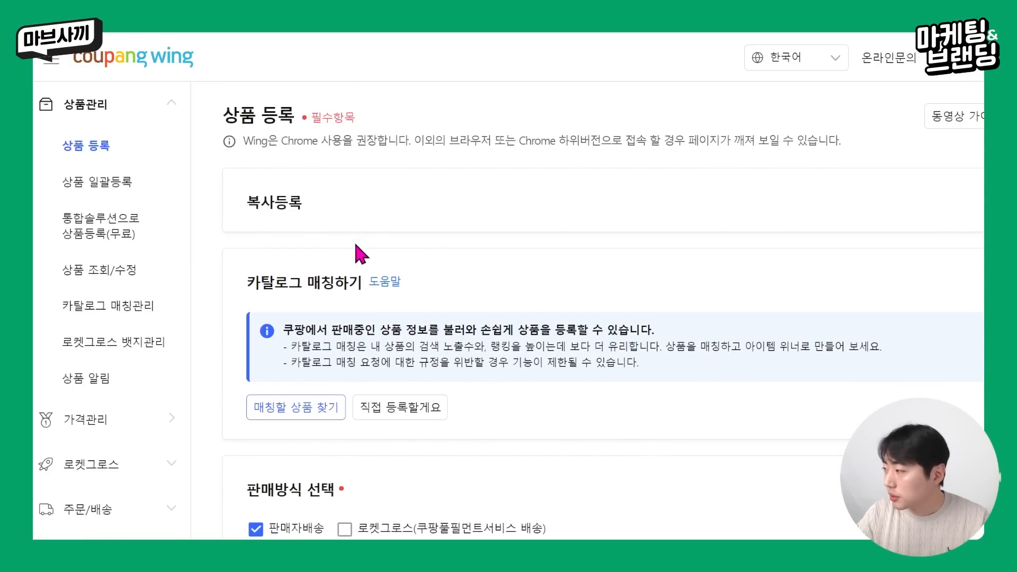
pyautogui.scroll(-8, 370, 244)
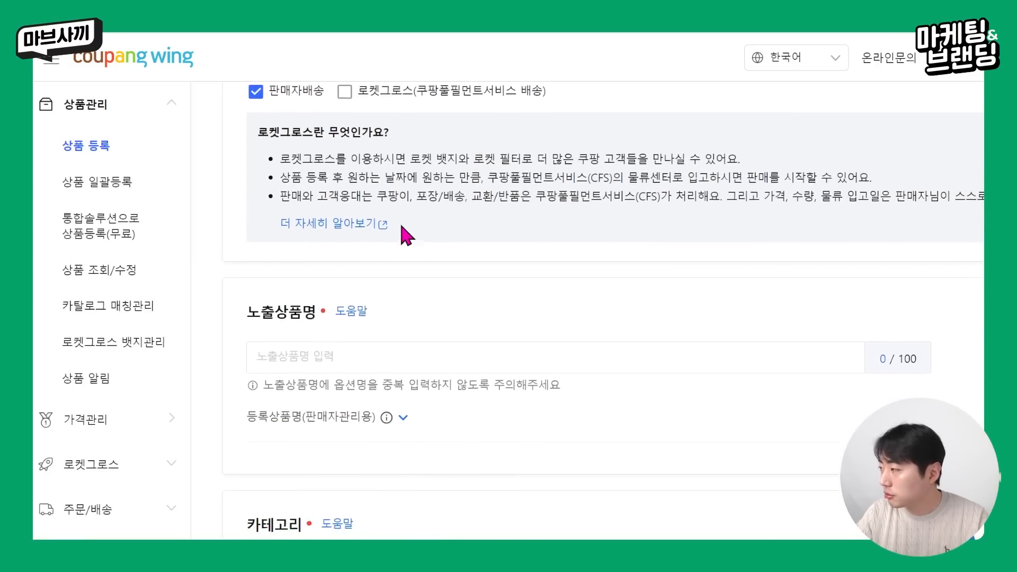
pyautogui.scroll(7, 402, 233)
pyautogui.click(422, 324)
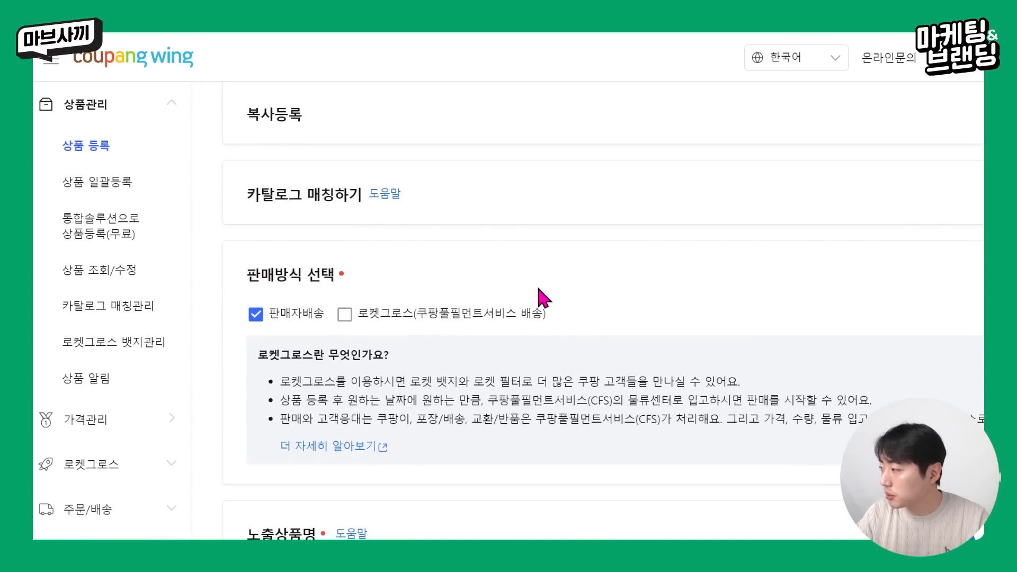
# Step: Open the 도움말 for the 노출상품명 field and go to its explanation of the displayed product name
pyautogui.scroll(-3, 538, 290)
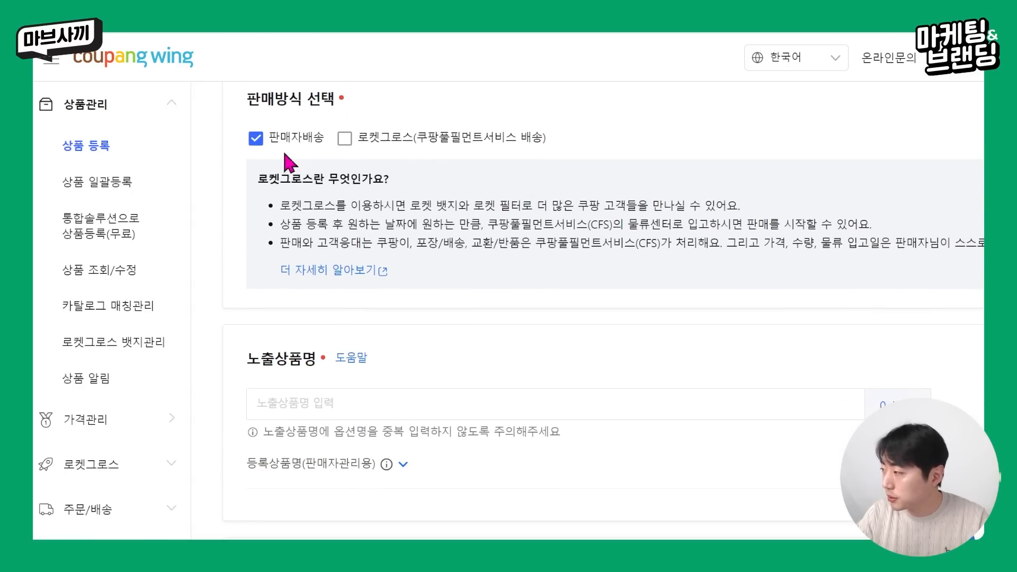
pyautogui.scroll(-3, 405, 271)
pyautogui.click(345, 234)
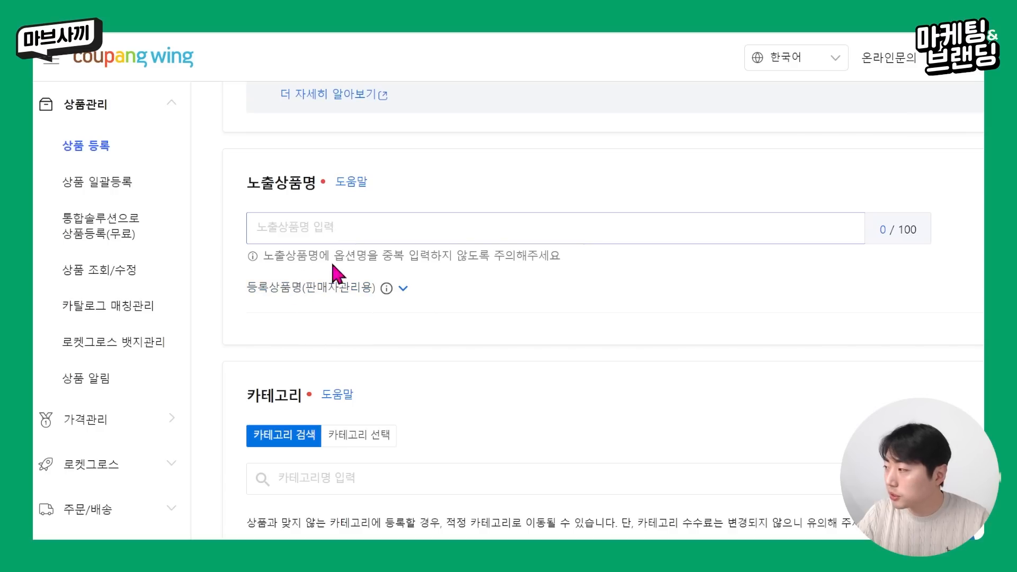
pyautogui.click(351, 185)
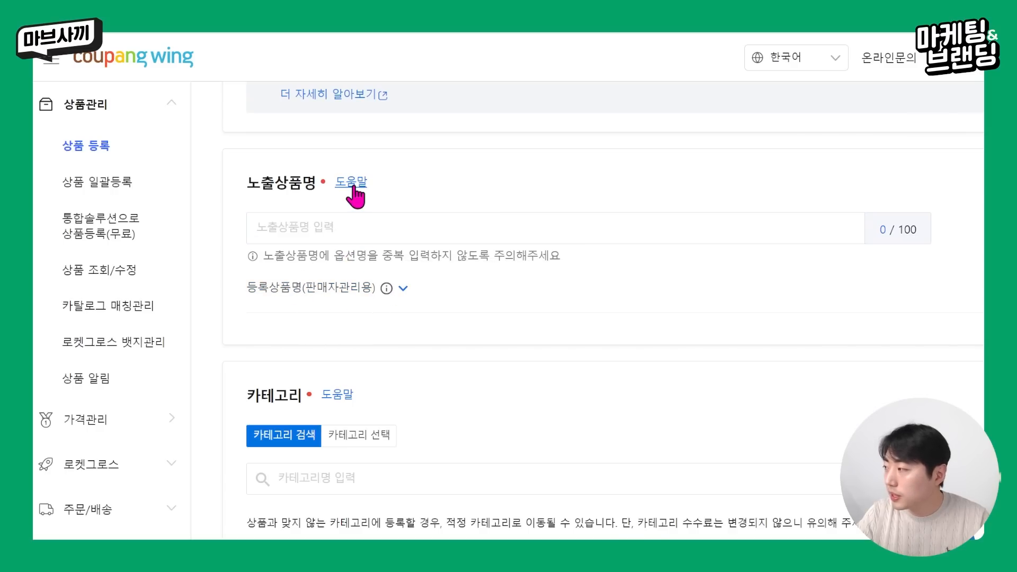
pyautogui.moveTo(695, 86); pyautogui.dragTo(536, 48)
pyautogui.scroll(-4, 603, 288)
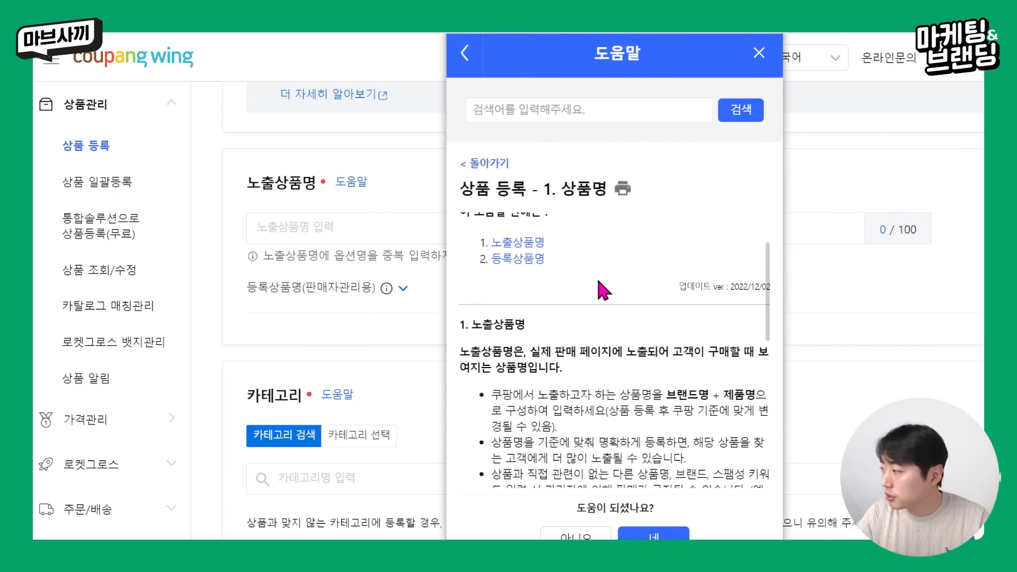
# Step: Highlight the "브랜드명 + 제품명" naming rule in the help text and close the help
pyautogui.moveTo(666, 270); pyautogui.dragTo(754, 267)
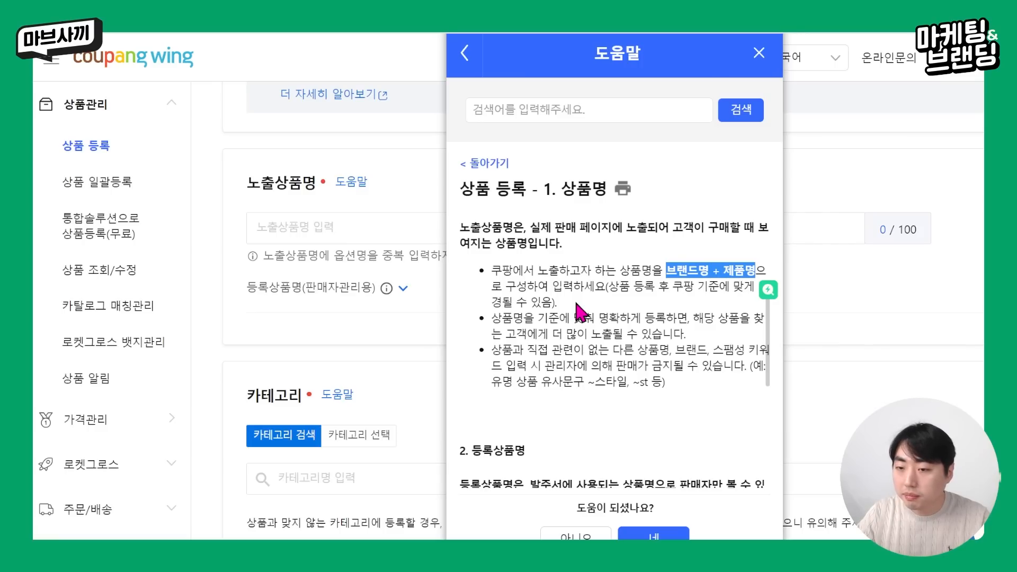
pyautogui.scroll(-1, 582, 313)
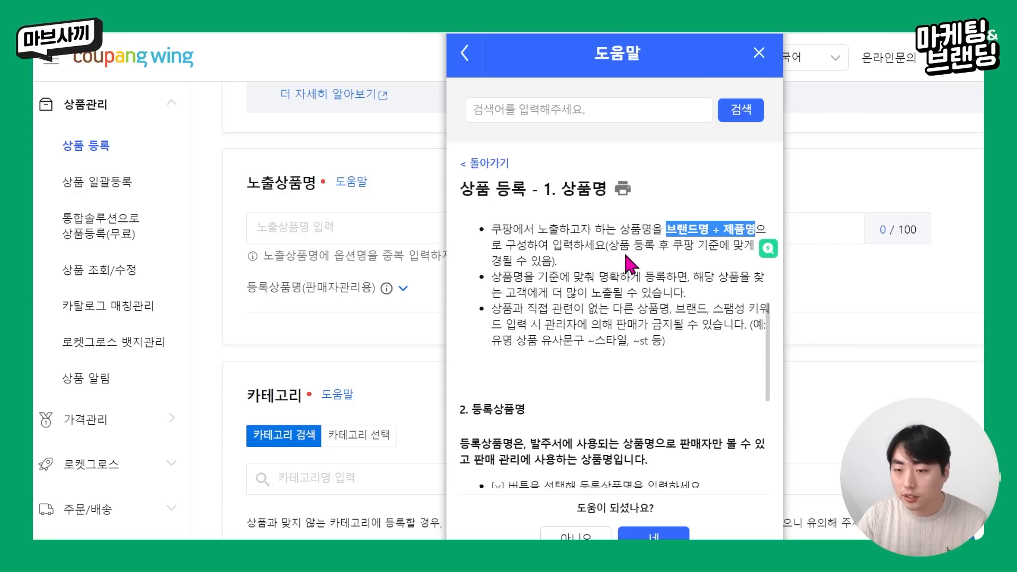
pyautogui.click(713, 224)
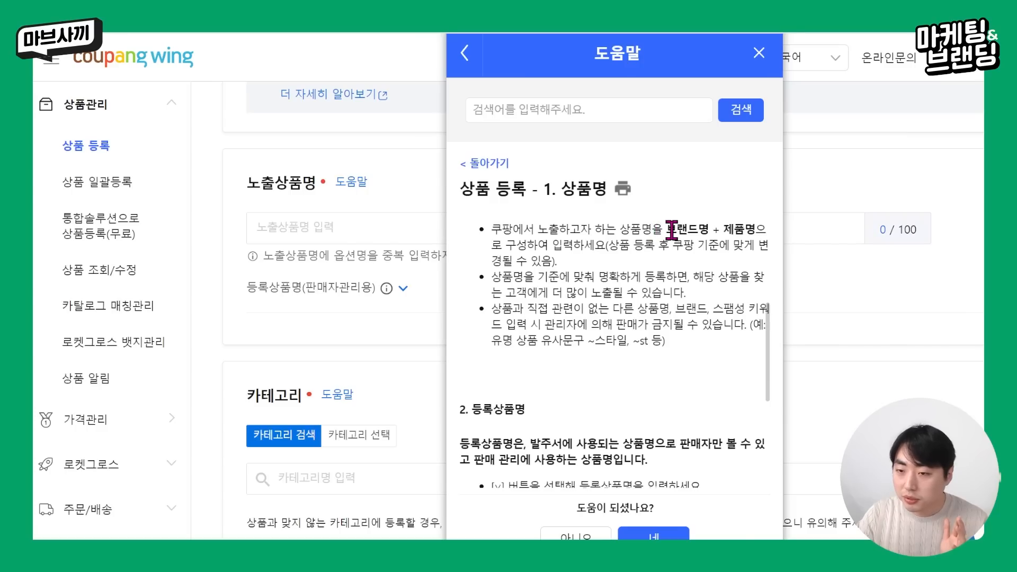
pyautogui.moveTo(722, 231); pyautogui.dragTo(666, 231)
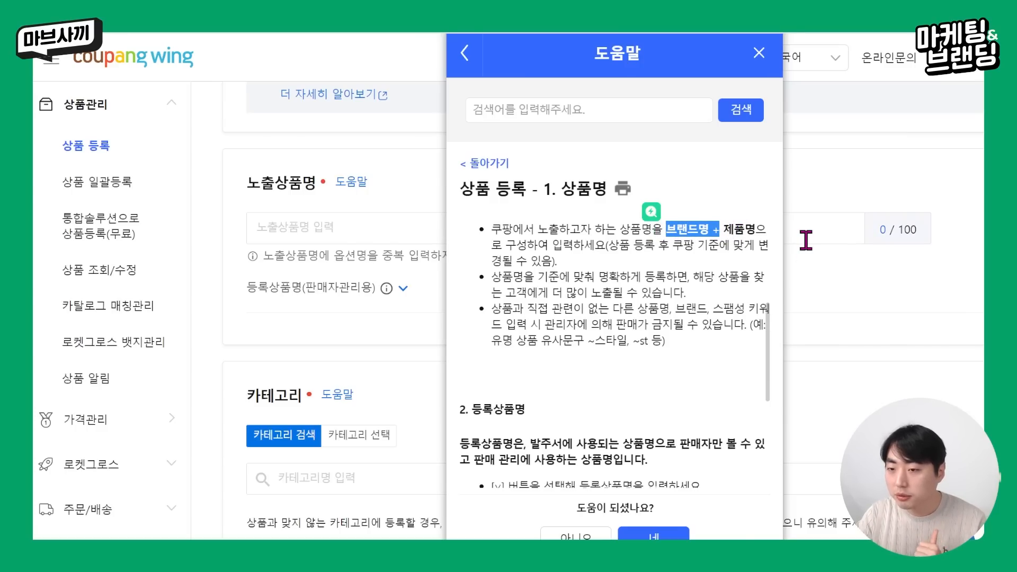
pyautogui.click(708, 274)
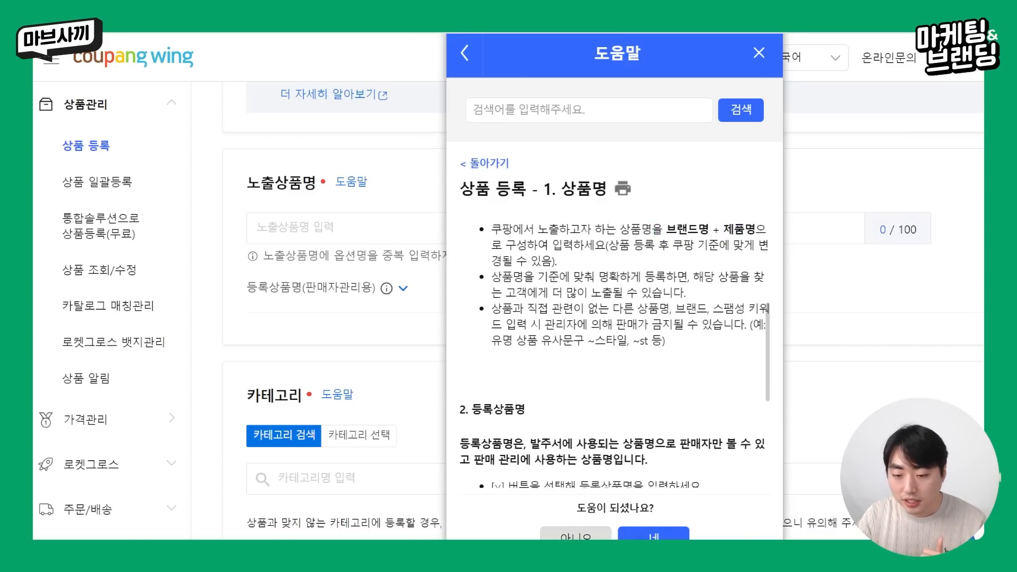
pyautogui.click(575, 535)
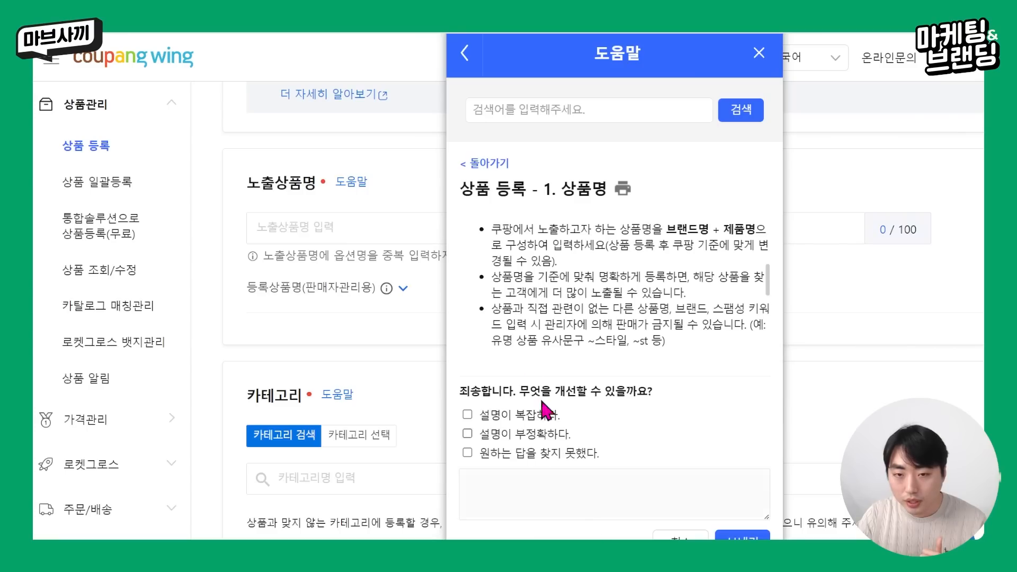
pyautogui.click(759, 53)
pyautogui.scroll(3, 530, 212)
pyautogui.click(527, 408)
pyautogui.scroll(-1, 551, 371)
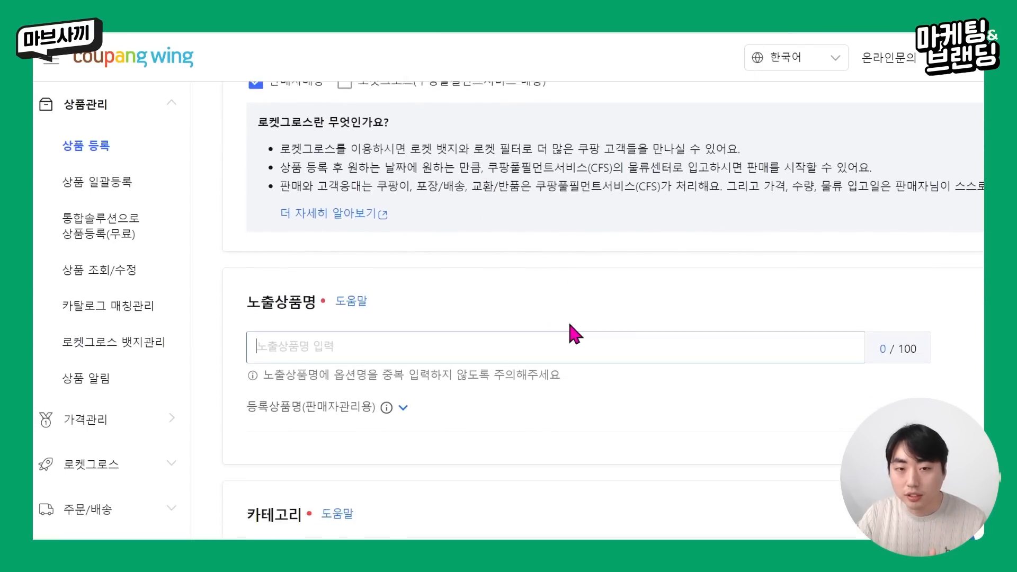
pyautogui.scroll(-3, 575, 333)
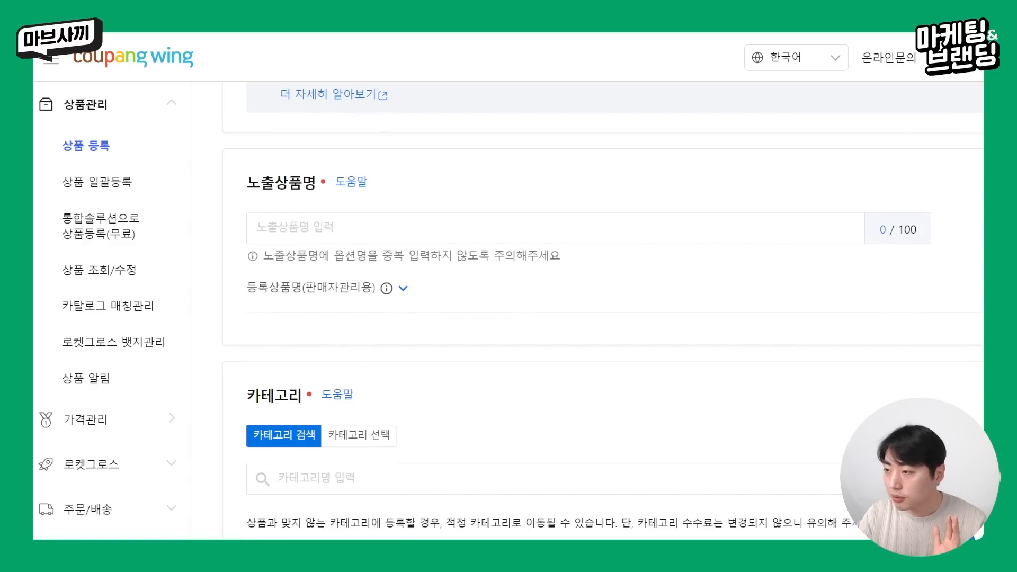
pyautogui.scroll(3, 518, 240)
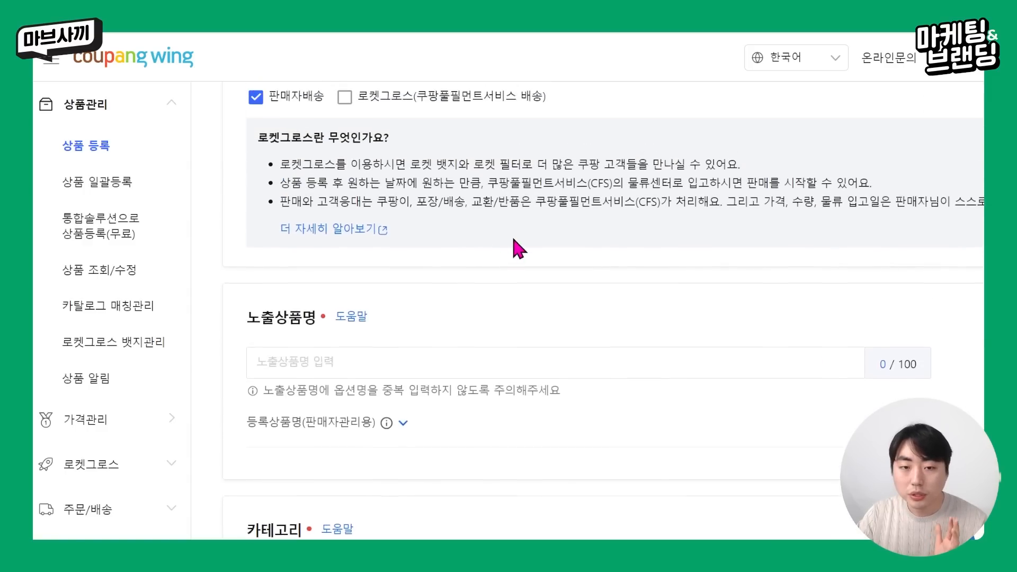
pyautogui.scroll(-3, 519, 249)
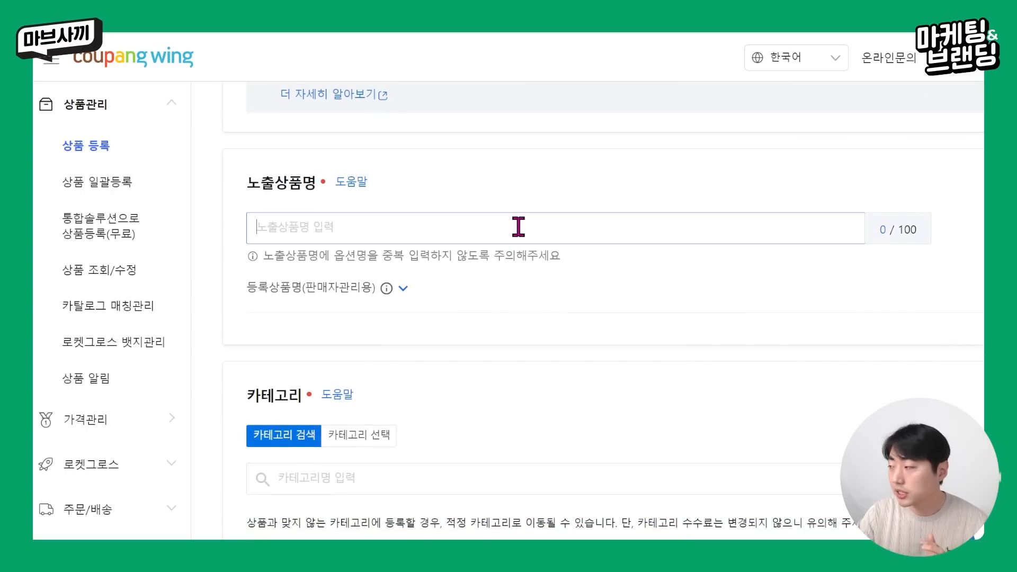
# Step: Copy the product title "자외선 차단 암막 양산/우산" from the 도매매 listing into the 노출상품명 field in Coupang Wing
pyautogui.click(821, 228)
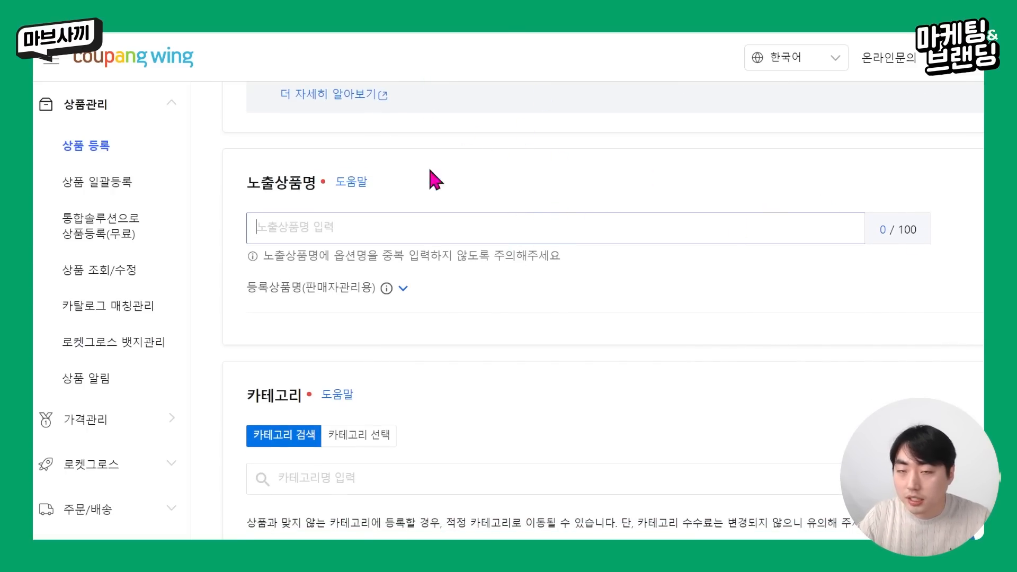
pyautogui.click(401, 32)
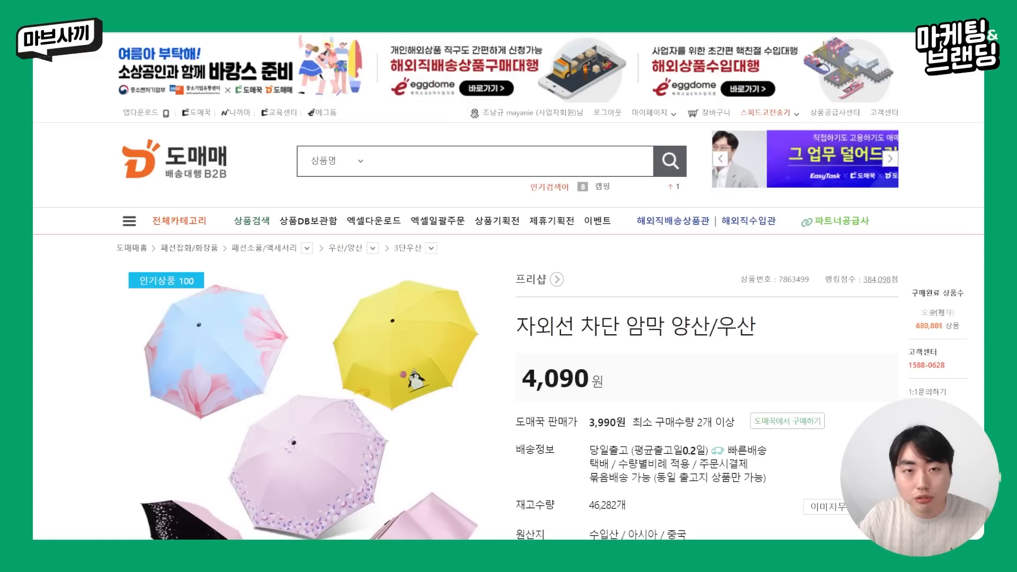
pyautogui.moveTo(535, 325); pyautogui.dragTo(805, 336)
pyautogui.hotkey('ctrl', 'c')
pyautogui.click(318, 33)
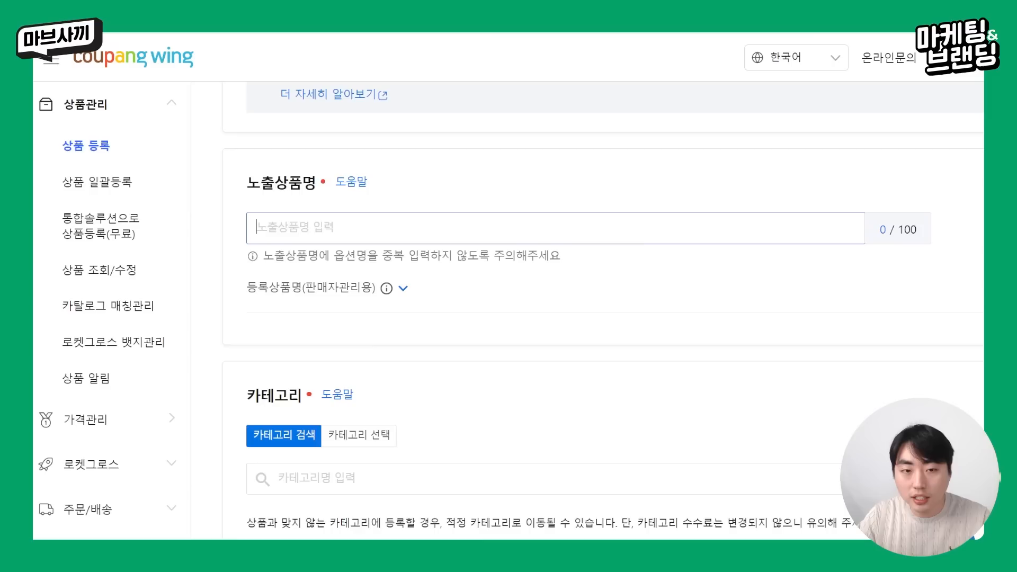
pyautogui.hotkey('ctrl', 'v')
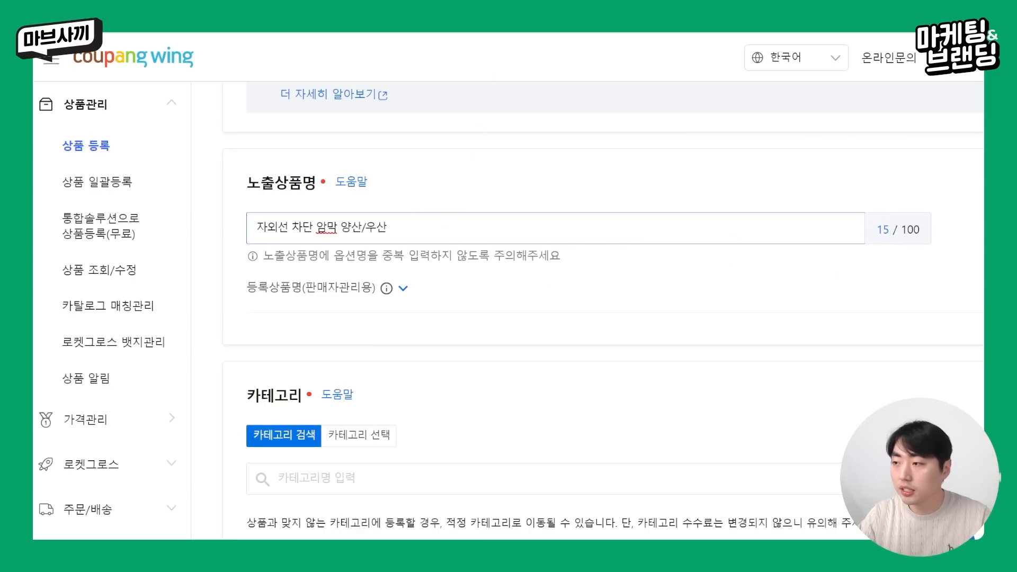
# Step: Return to the 도매매 parasol listing and review the five design options and their colours in the product details
pyautogui.click(318, 32)
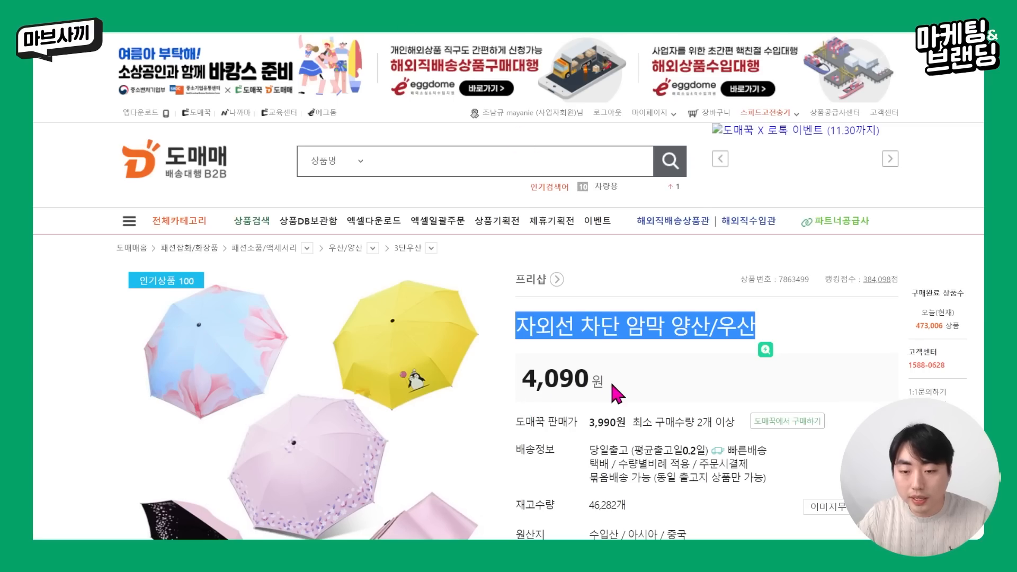
pyautogui.scroll(-15, 610, 387)
pyautogui.scroll(-12, 286, 345)
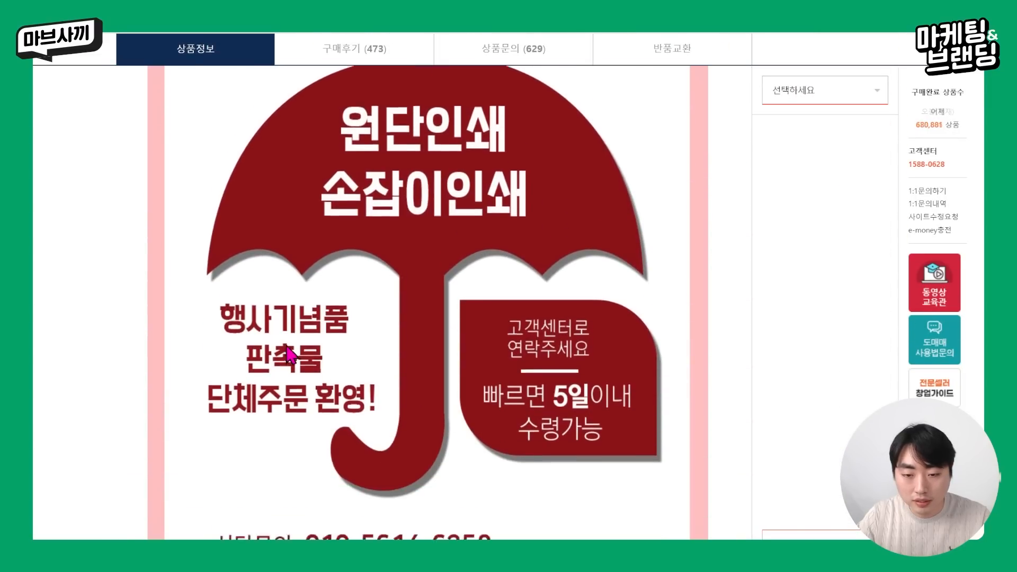
pyautogui.scroll(-12, 287, 347)
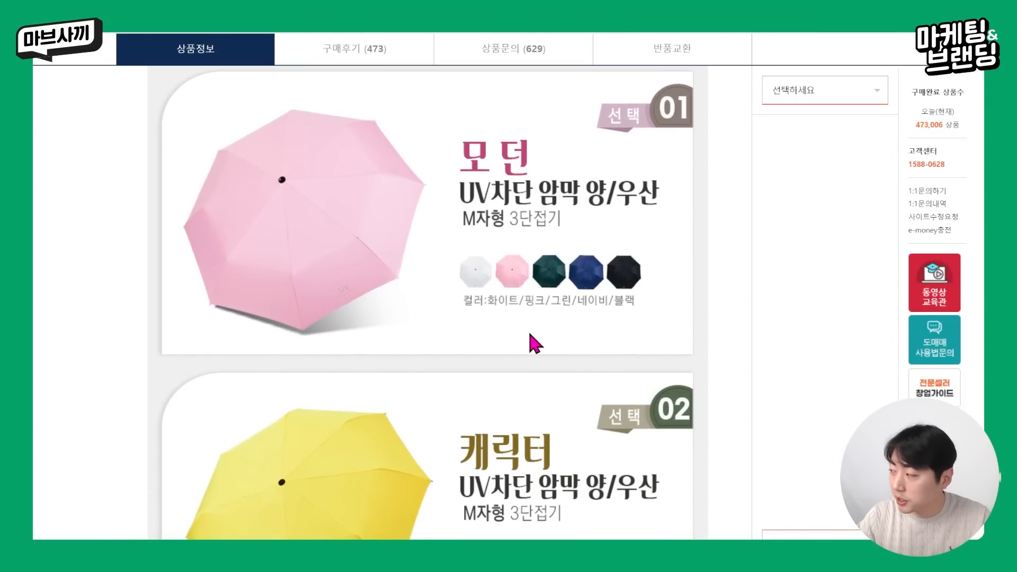
pyautogui.scroll(-2, 481, 338)
pyautogui.scroll(2, 481, 338)
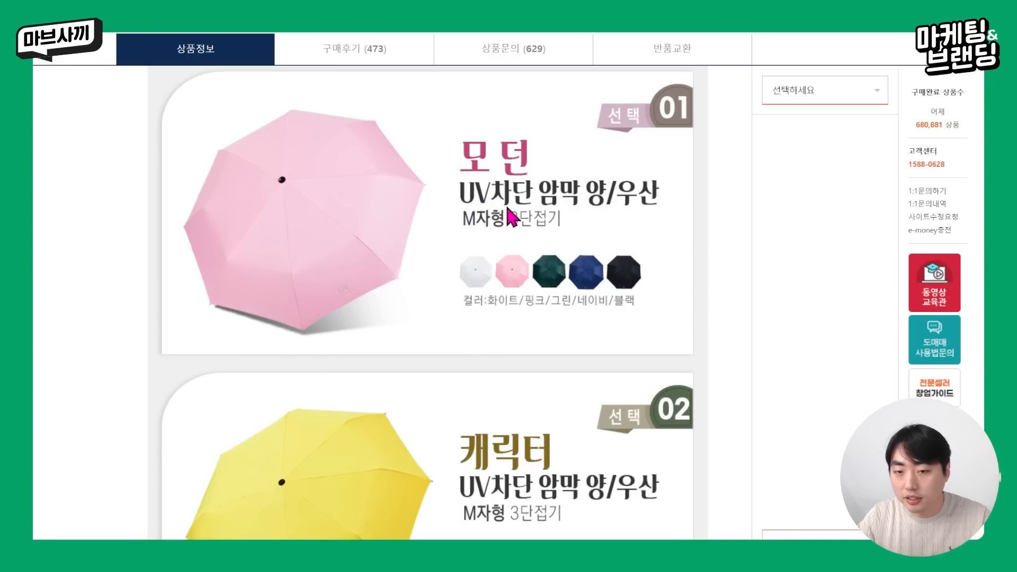
pyautogui.scroll(-3, 475, 334)
pyautogui.scroll(-2, 475, 339)
pyautogui.scroll(-5, 449, 322)
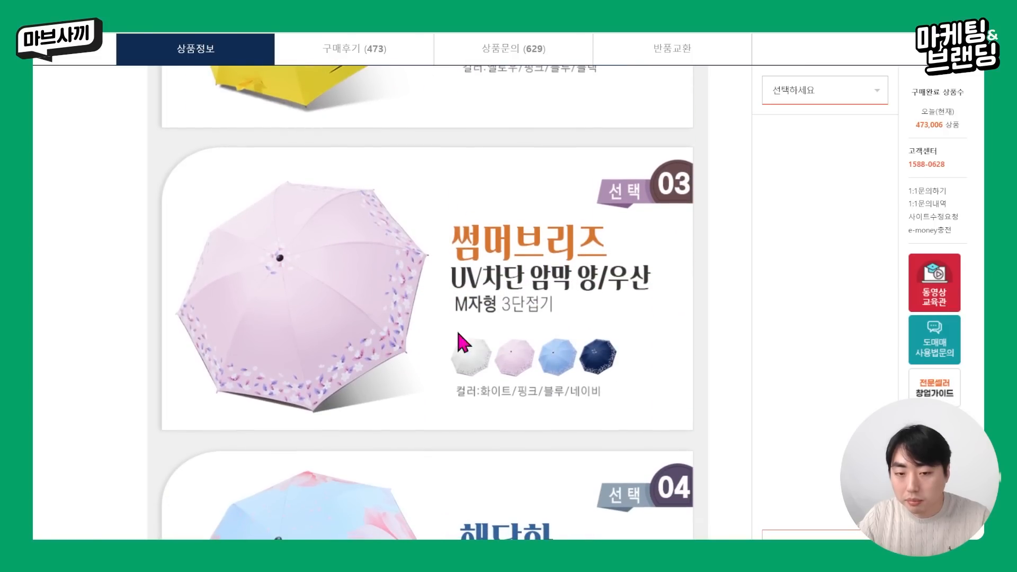
pyautogui.scroll(-8, 477, 318)
pyautogui.scroll(-3, 475, 301)
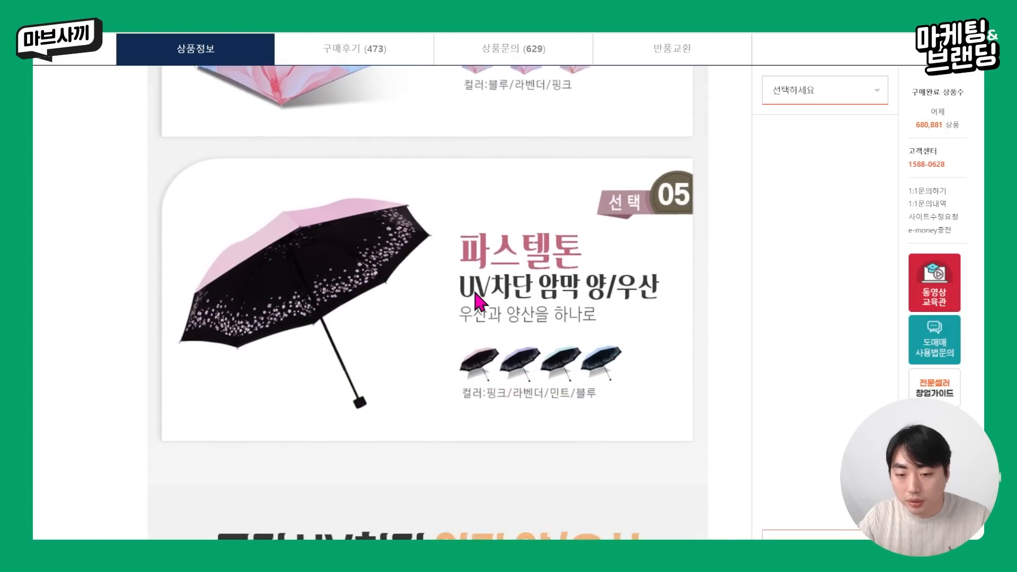
# Step: Review the 모던 UV차단 암막 양/우산 section and its 5DESIGNS feature summary for keywords usable in the product name
pyautogui.scroll(-6, 481, 385)
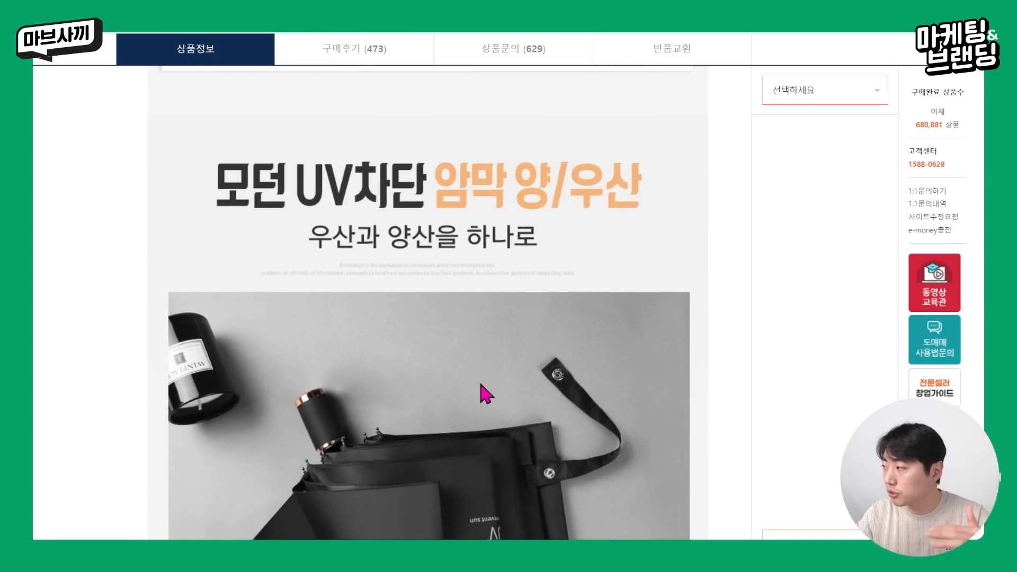
pyautogui.scroll(-2, 481, 385)
pyautogui.scroll(5, 481, 385)
pyautogui.scroll(-16, 480, 385)
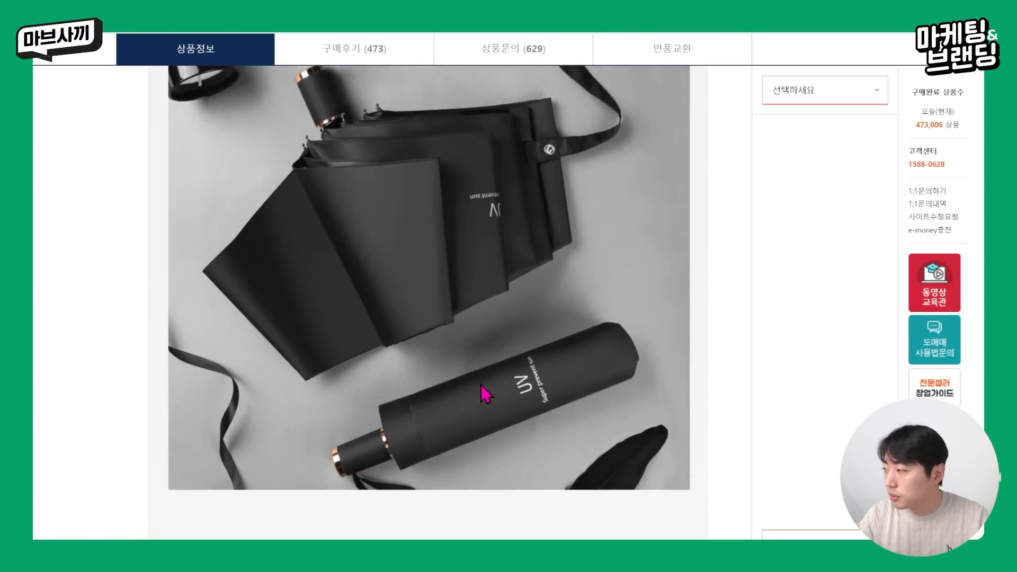
pyautogui.scroll(-2, 481, 385)
pyautogui.scroll(2, 479, 389)
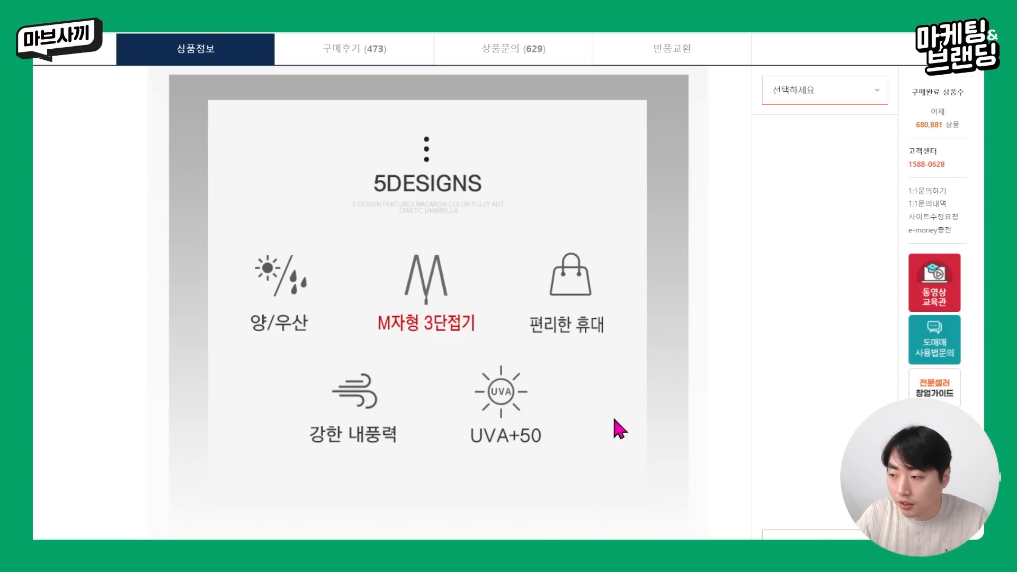
pyautogui.scroll(-10, 537, 466)
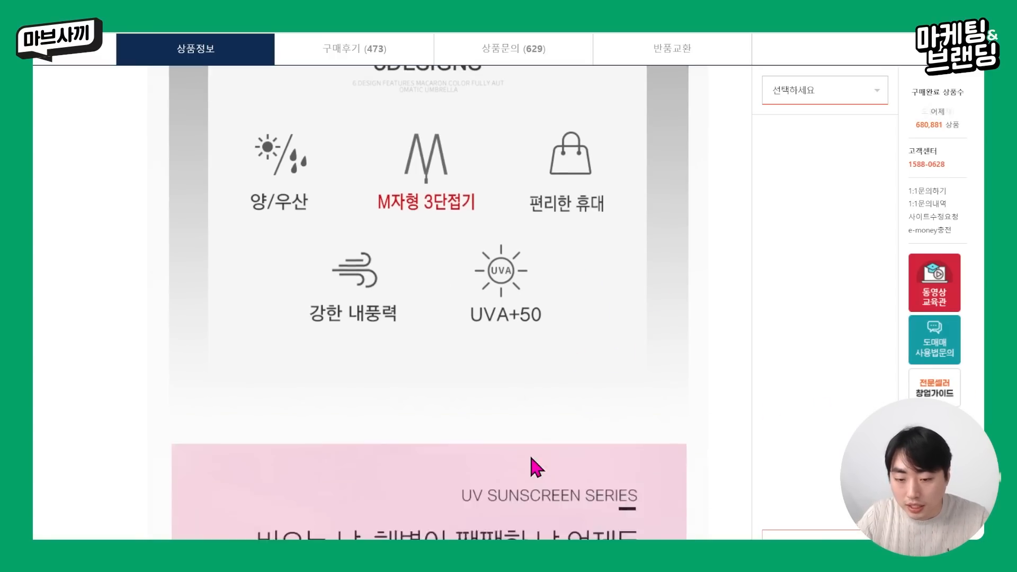
pyautogui.scroll(8, 536, 484)
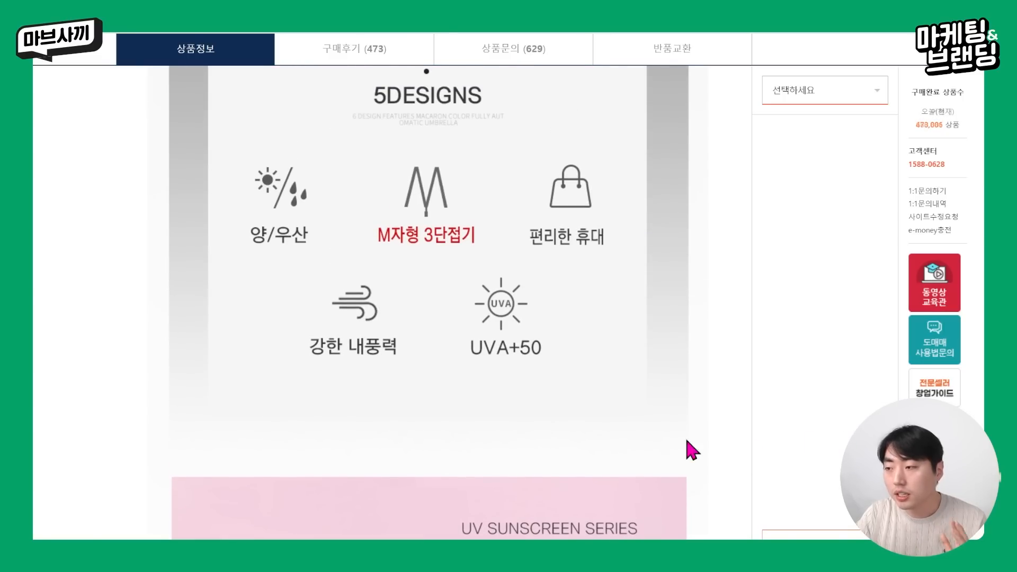
pyautogui.scroll(-1, 468, 412)
pyautogui.scroll(-6, 469, 412)
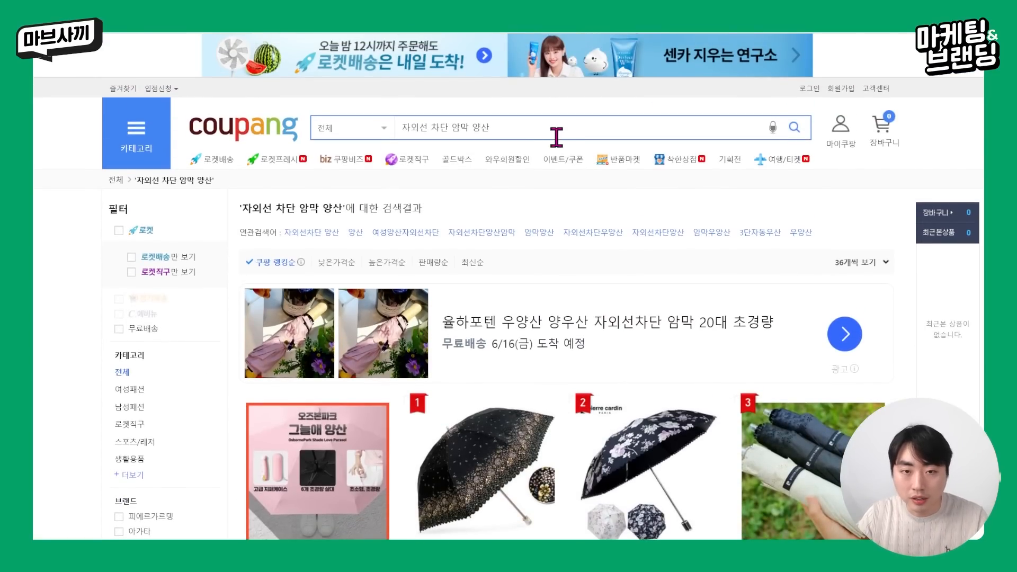
# Step: Switch to the Coupang store and search for "자외선 차단 양산"
pyautogui.click(551, 128)
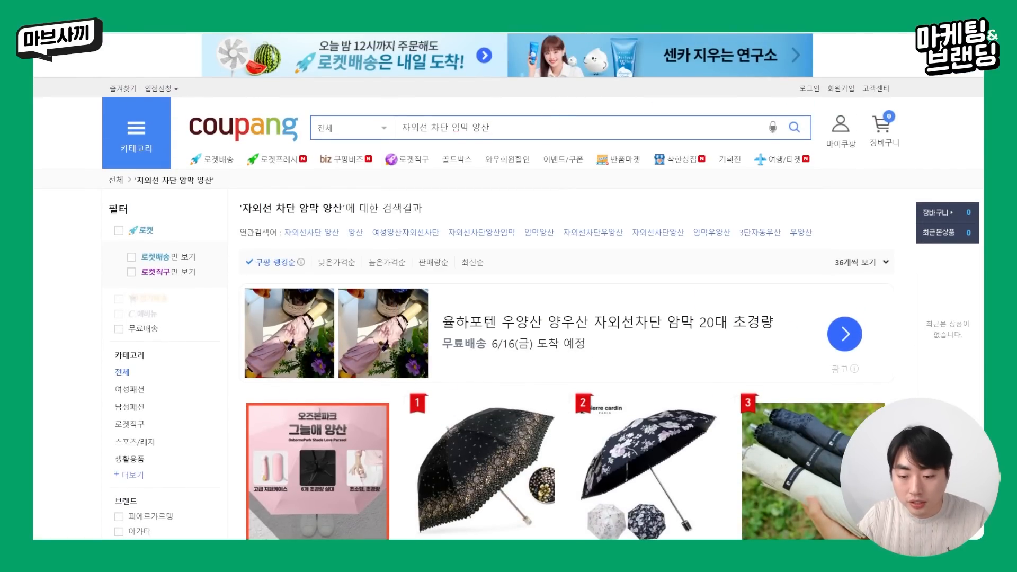
pyautogui.scroll(-8, 483, 352)
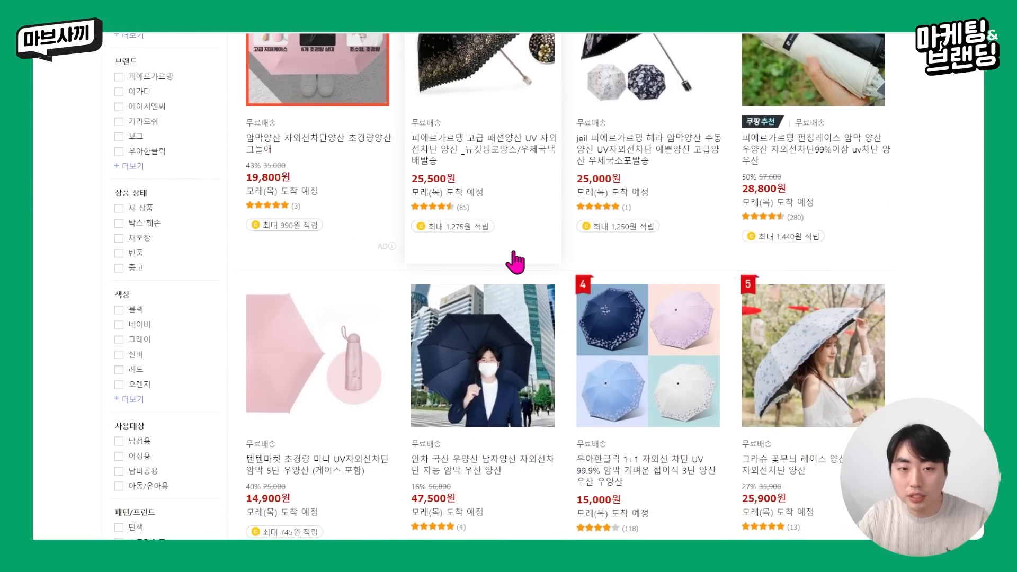
pyautogui.scroll(8, 514, 261)
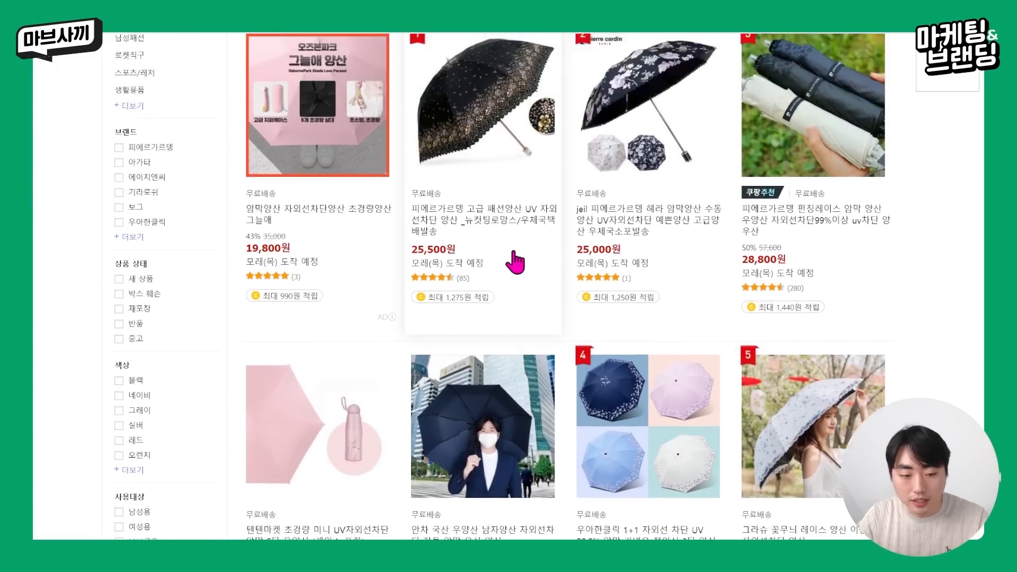
pyautogui.moveTo(513, 129); pyautogui.dragTo(261, 126)
pyautogui.write('자외선 차단 양산')
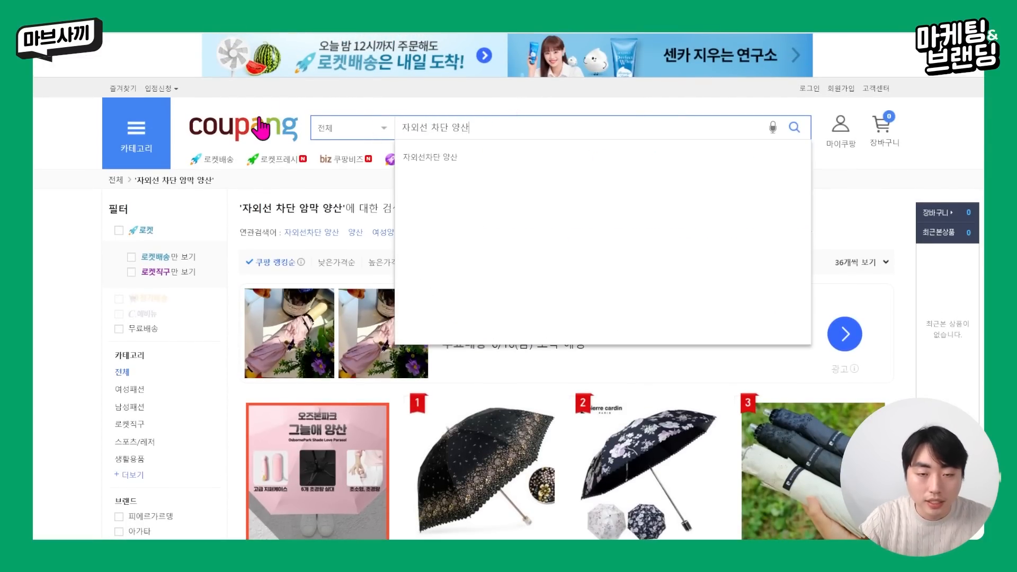
pyautogui.press('Return')
# Step: Compare the product names and keywords of the top-ranked and bestselling parasols in the Coupang search results
pyautogui.scroll(-5, 545, 310)
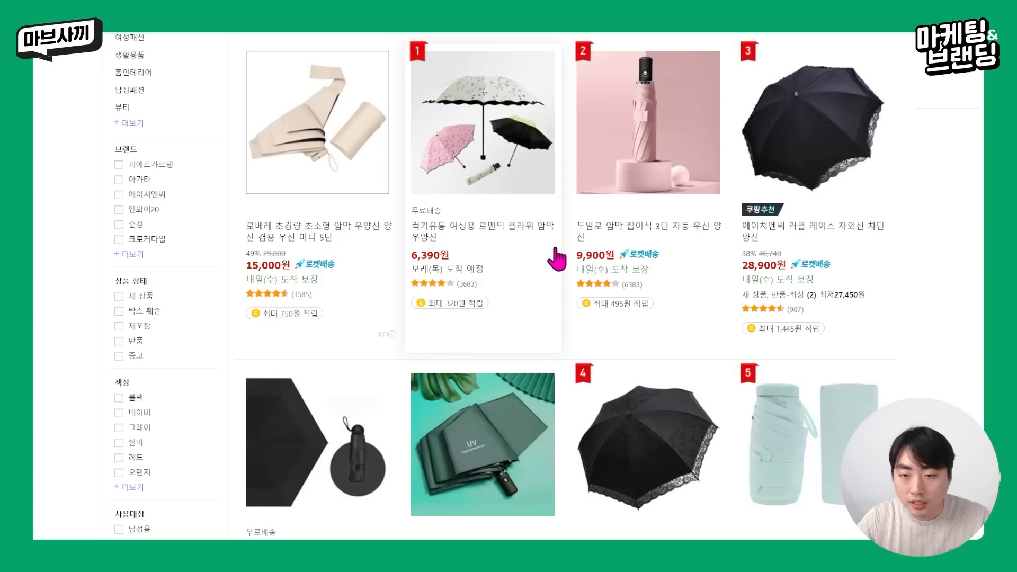
pyautogui.scroll(-2, 758, 296)
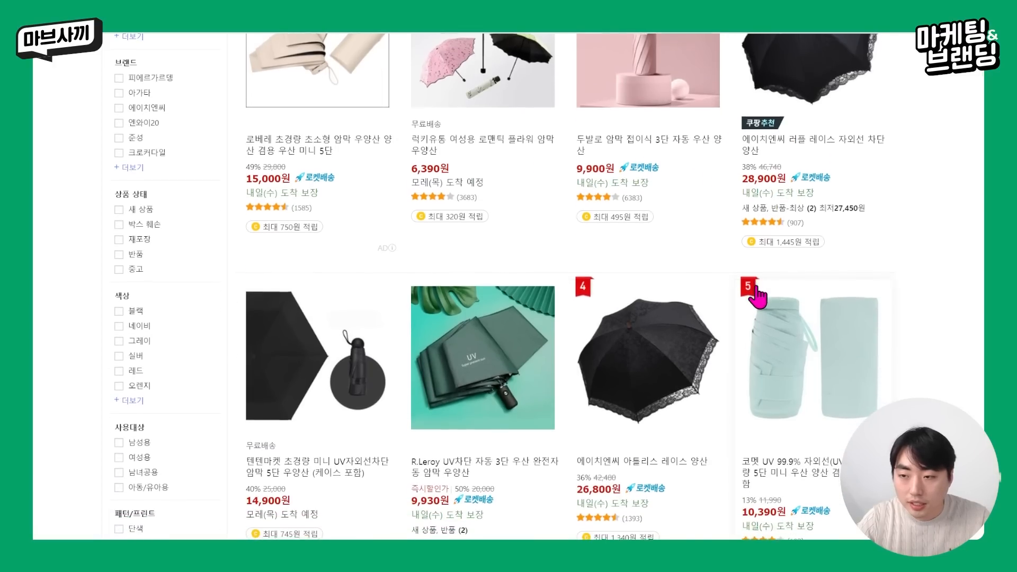
pyautogui.scroll(2, 803, 177)
pyautogui.scroll(-3, 784, 297)
pyautogui.scroll(-4, 745, 334)
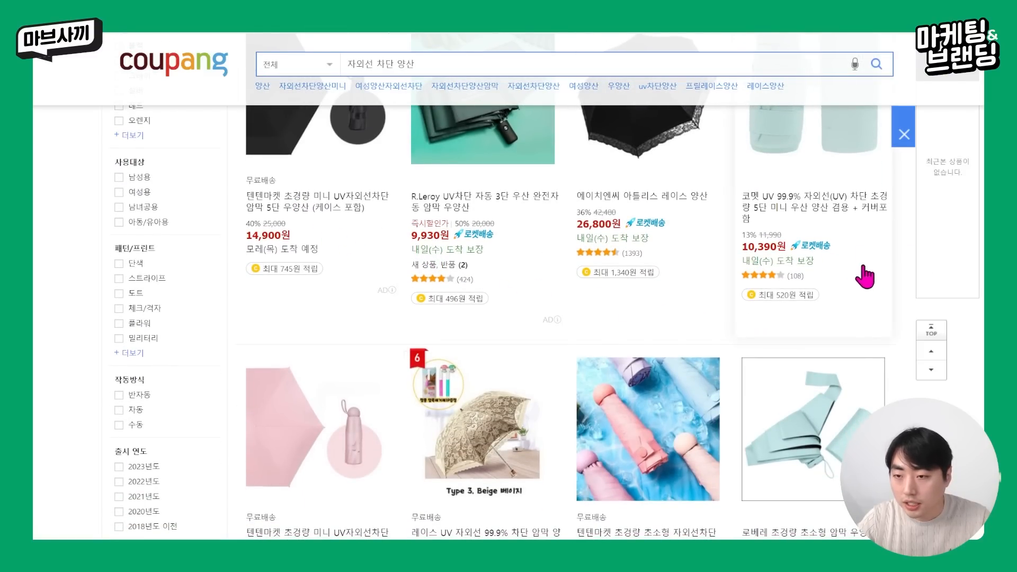
pyautogui.scroll(-6, 743, 338)
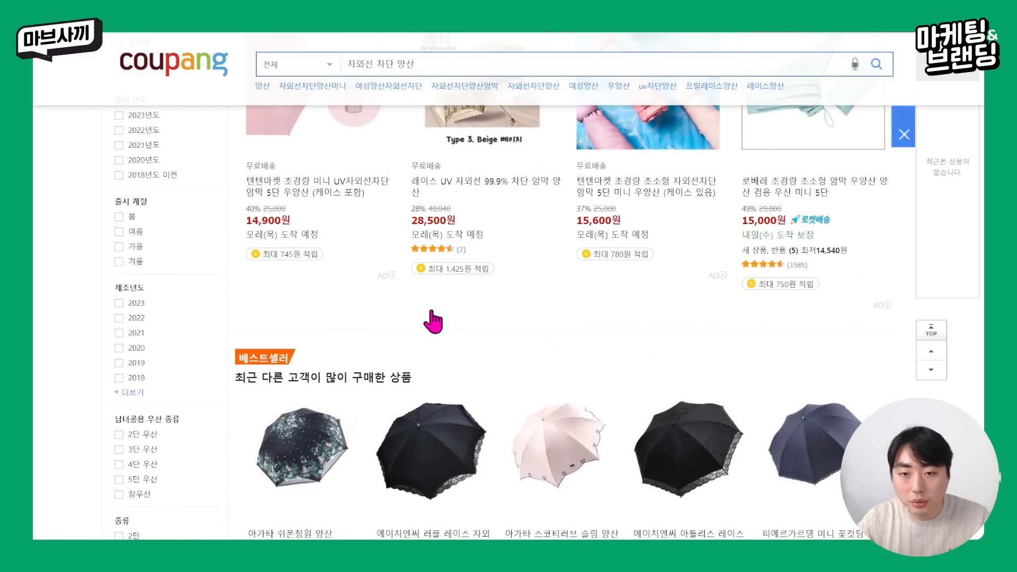
pyautogui.scroll(2, 505, 275)
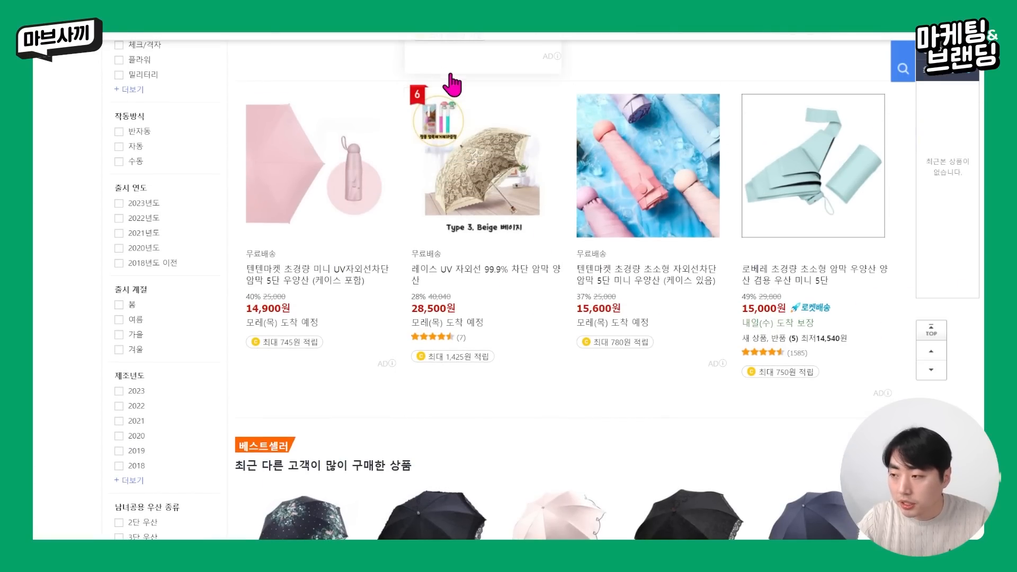
pyautogui.scroll(-4, 535, 426)
pyautogui.scroll(-3, 535, 430)
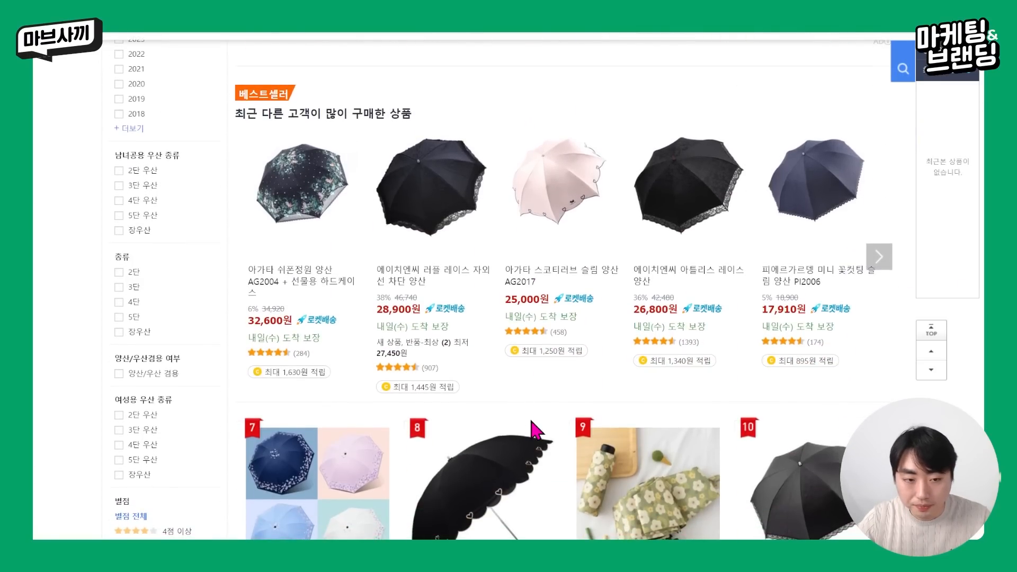
pyautogui.scroll(-7, 535, 429)
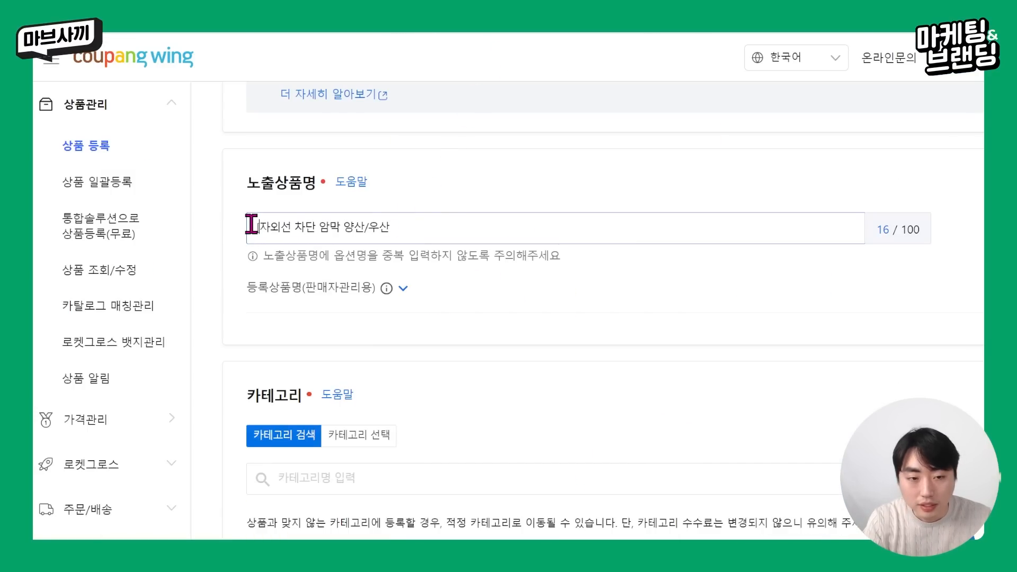
# Step: Switch to Coupang Wing and put "[양산/우산] 미니" in front of the product title in the 노출상품명 field
pyautogui.write('양산')
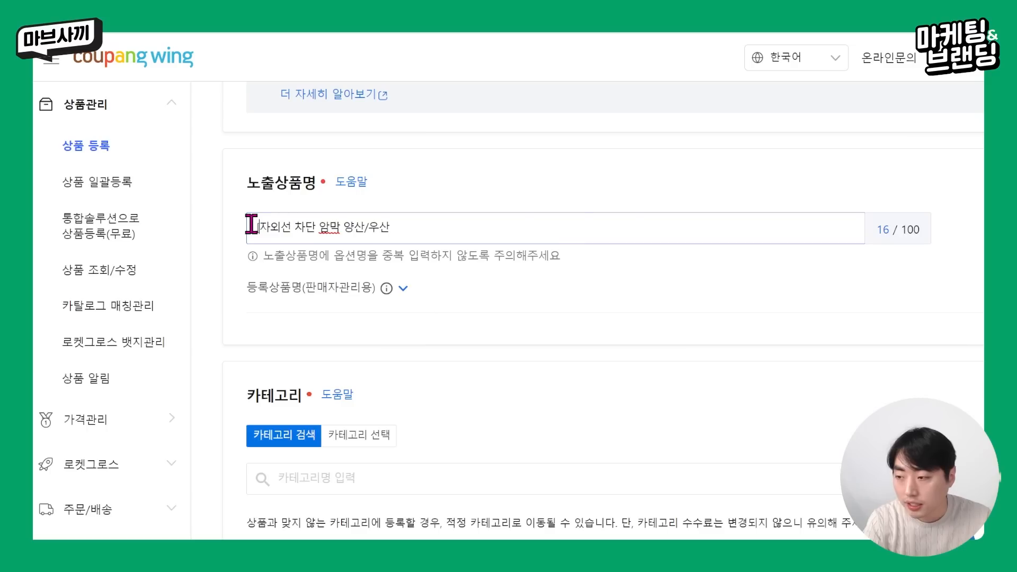
pyautogui.write('/우산')
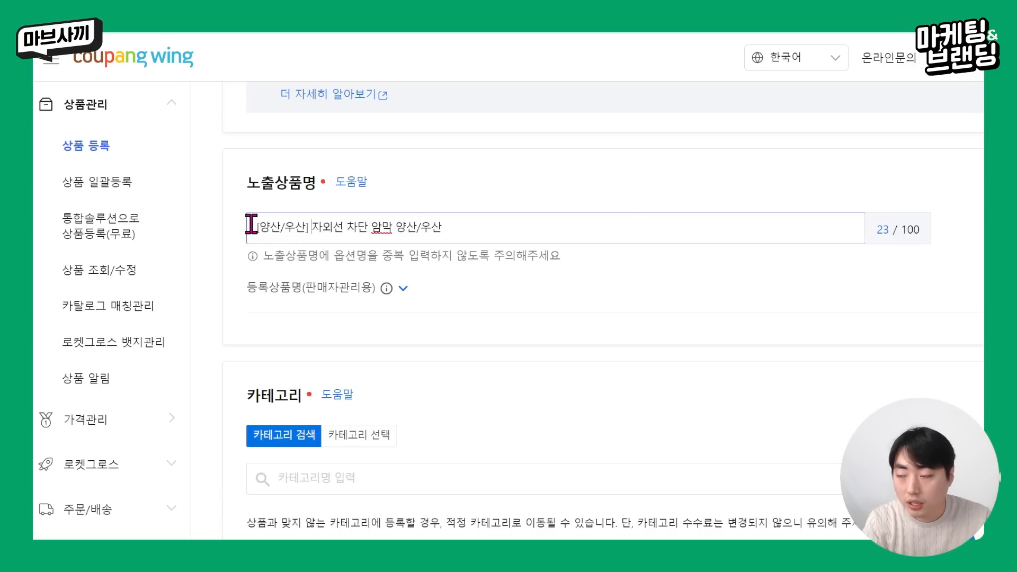
pyautogui.write('ㅁ')
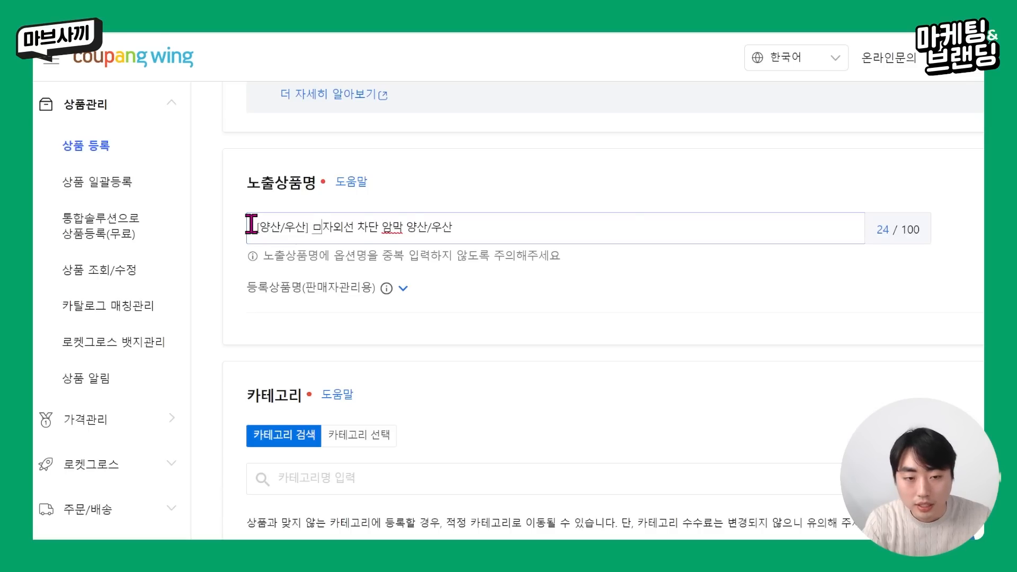
pyautogui.write('니')
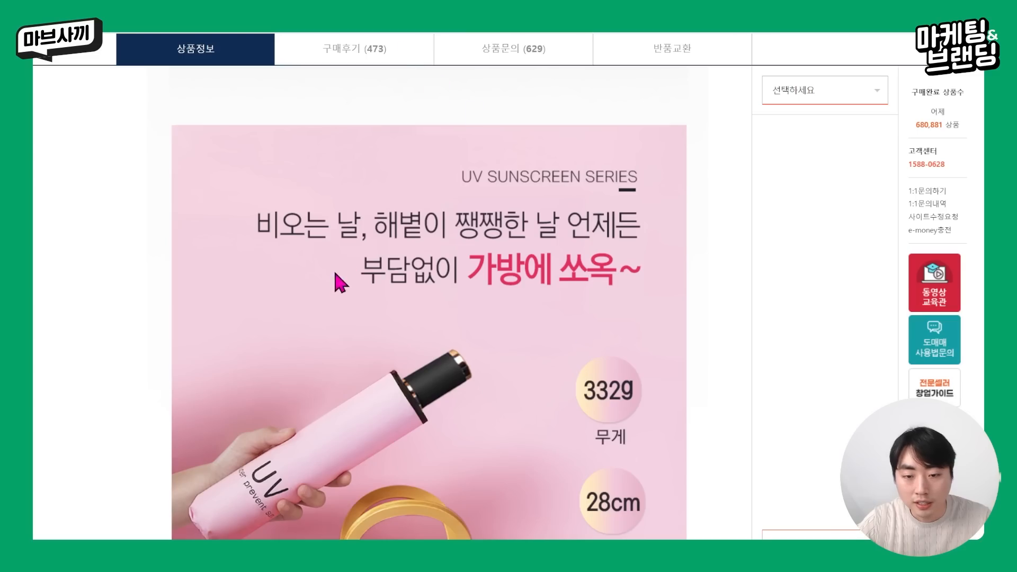
# Step: Using the 도매매 listing's specifications, insert "UVA+50" after 자외선 in the displayed product name and remove the trailing 양산/우산
pyautogui.scroll(-3, 441, 267)
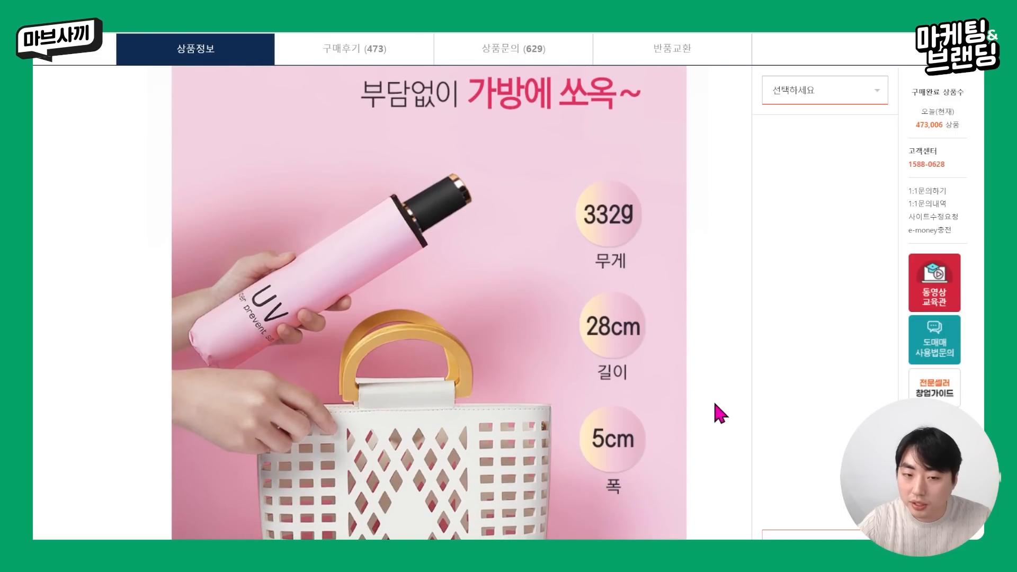
pyautogui.scroll(5, 606, 295)
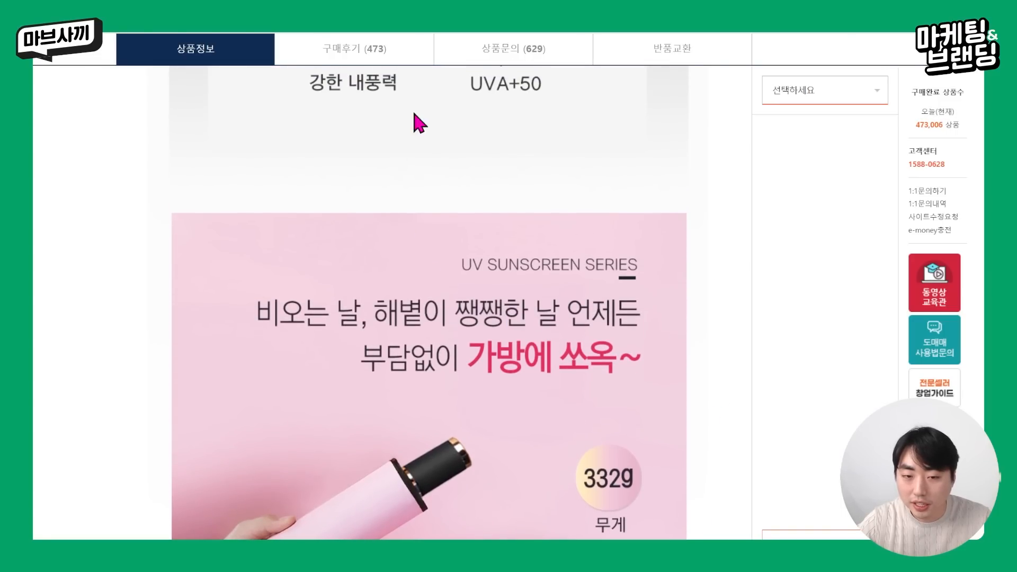
pyautogui.scroll(-5, 305, 156)
pyautogui.scroll(-4, 304, 156)
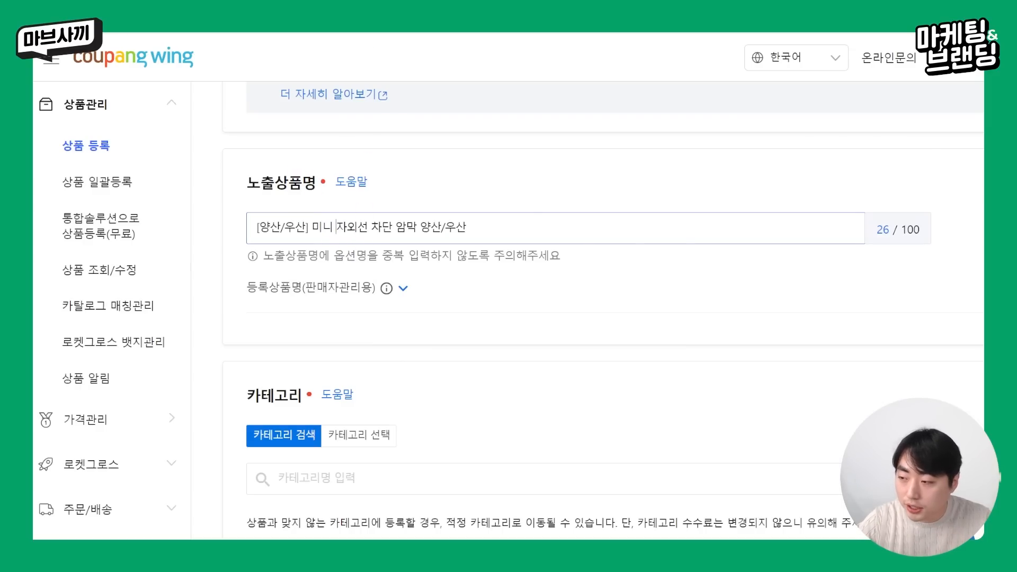
pyautogui.click(374, 226)
pyautogui.write('UVA+50')
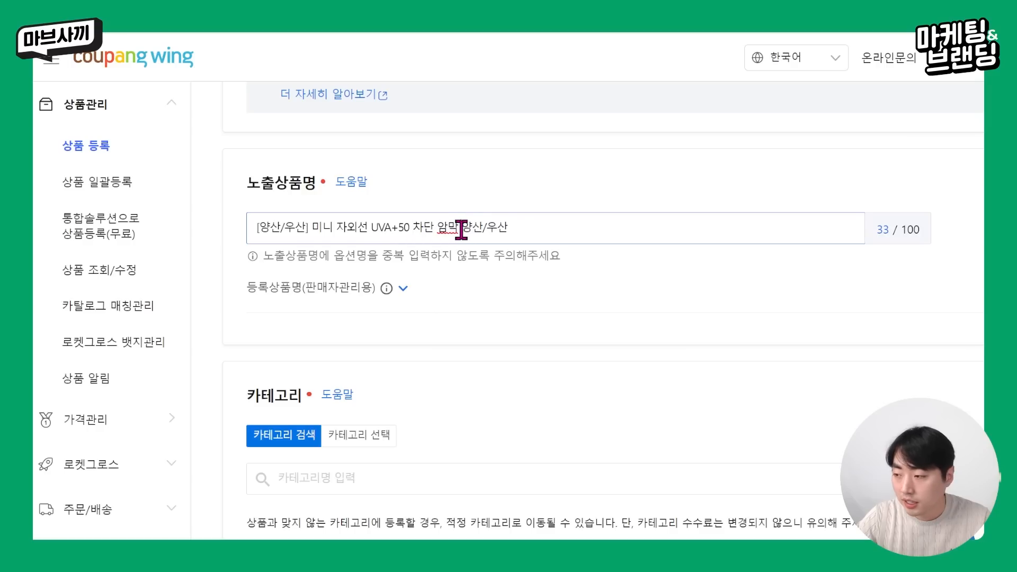
pyautogui.moveTo(462, 230); pyautogui.dragTo(590, 233)
pyautogui.press('BackSpace')
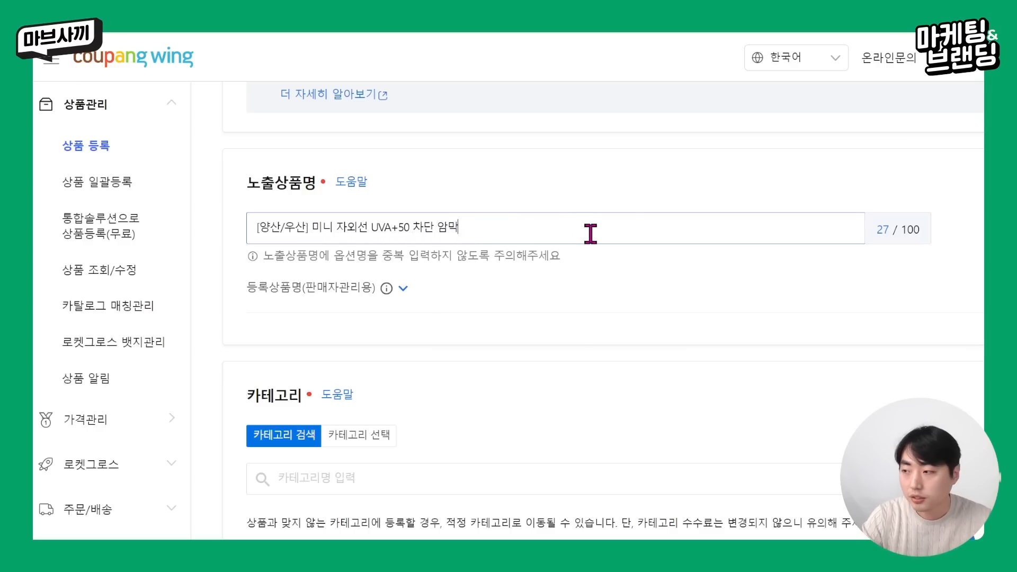
# Step: Insert "남녀공용" before 미니 in the displayed product name and append "3단" at its end
pyautogui.click(314, 226)
pyautogui.write('남녀공용')
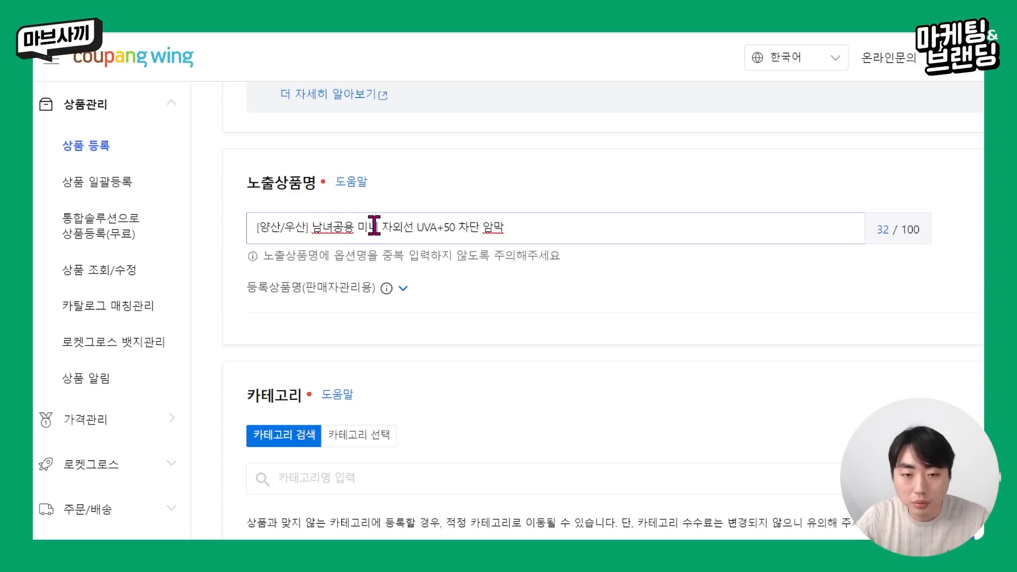
pyautogui.click(428, 228)
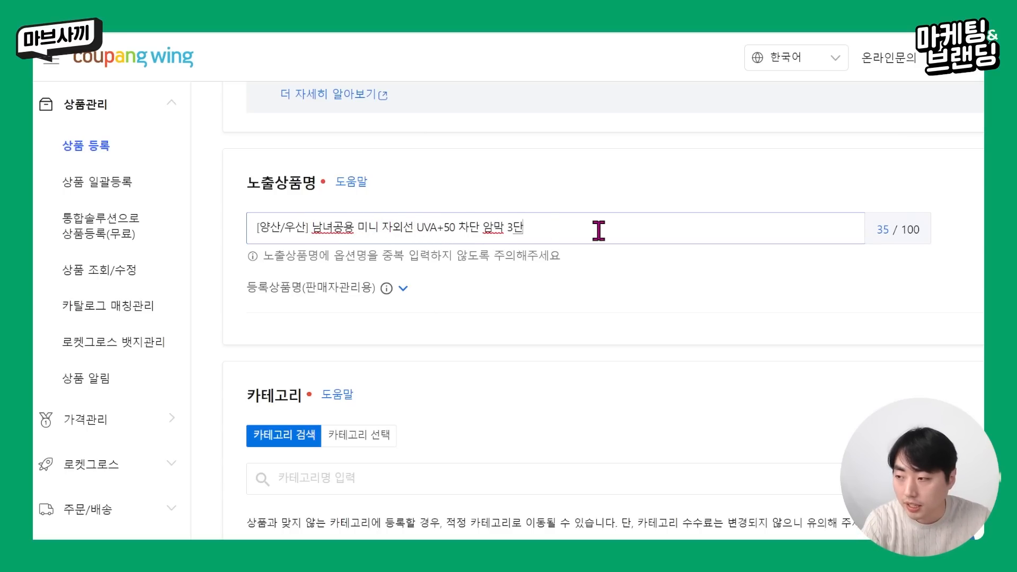
pyautogui.click(580, 264)
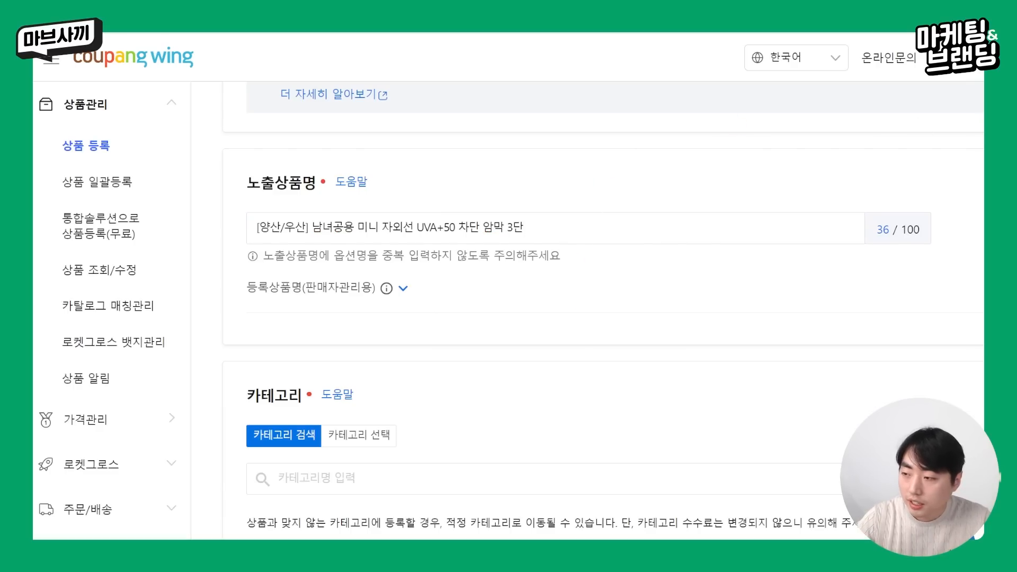
# Step: Compare the drafted product name with the names and keywords of competing parasols in the Coupang search results and the 도매매 detail page
pyautogui.moveTo(614, 221); pyautogui.dragTo(223, 249)
pyautogui.click(509, 237)
pyautogui.moveTo(570, 226); pyautogui.dragTo(172, 238)
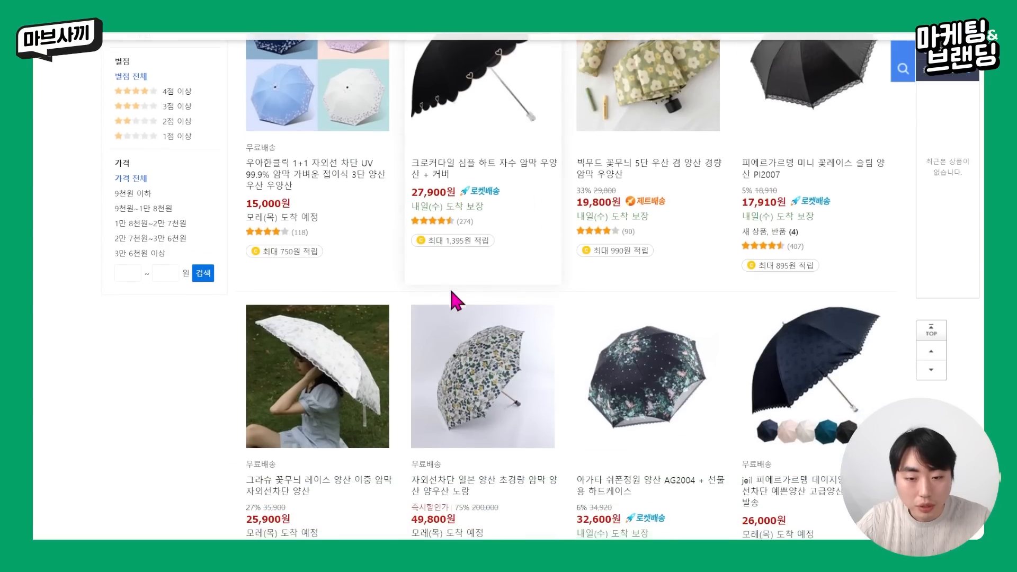
pyautogui.scroll(-5, 451, 292)
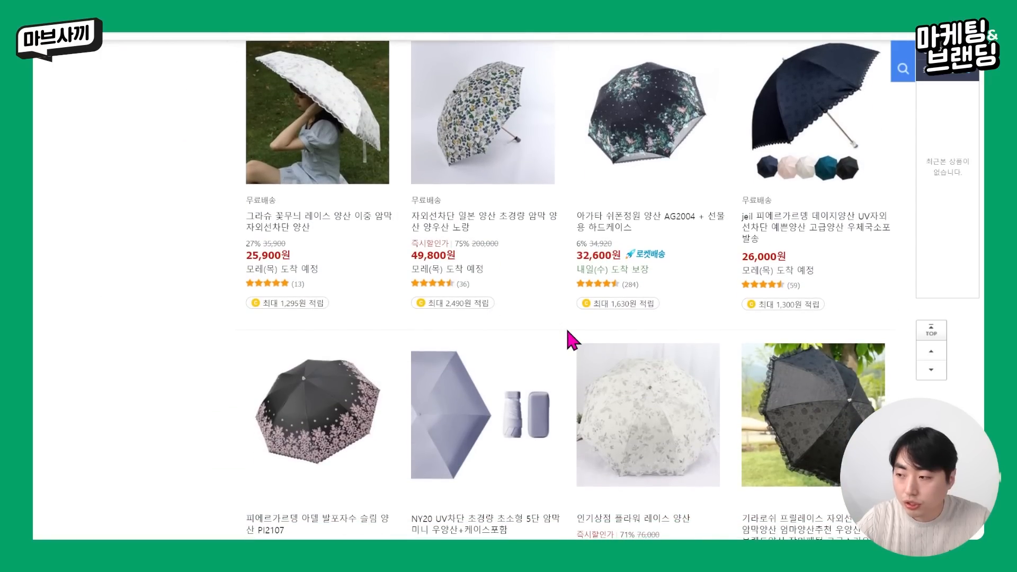
pyautogui.scroll(-7, 566, 326)
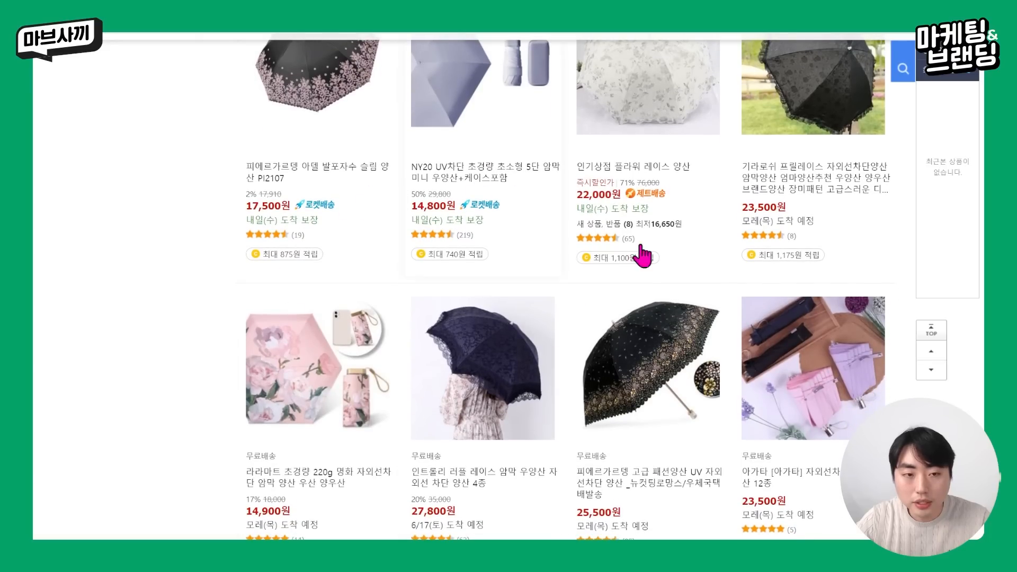
pyautogui.scroll(-8, 566, 286)
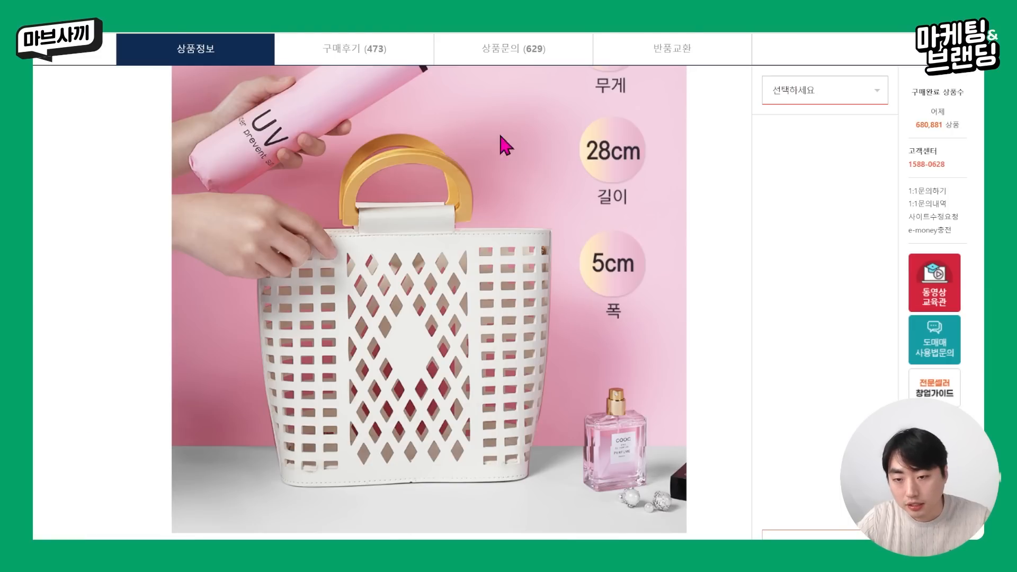
pyautogui.scroll(5, 633, 212)
pyautogui.scroll(-10, 625, 305)
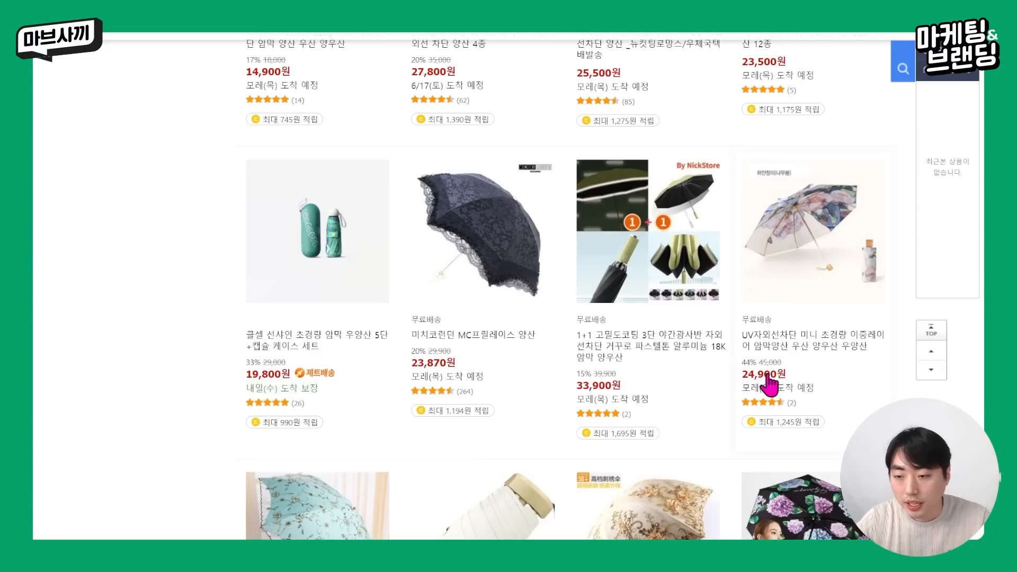
pyautogui.scroll(-8, 773, 377)
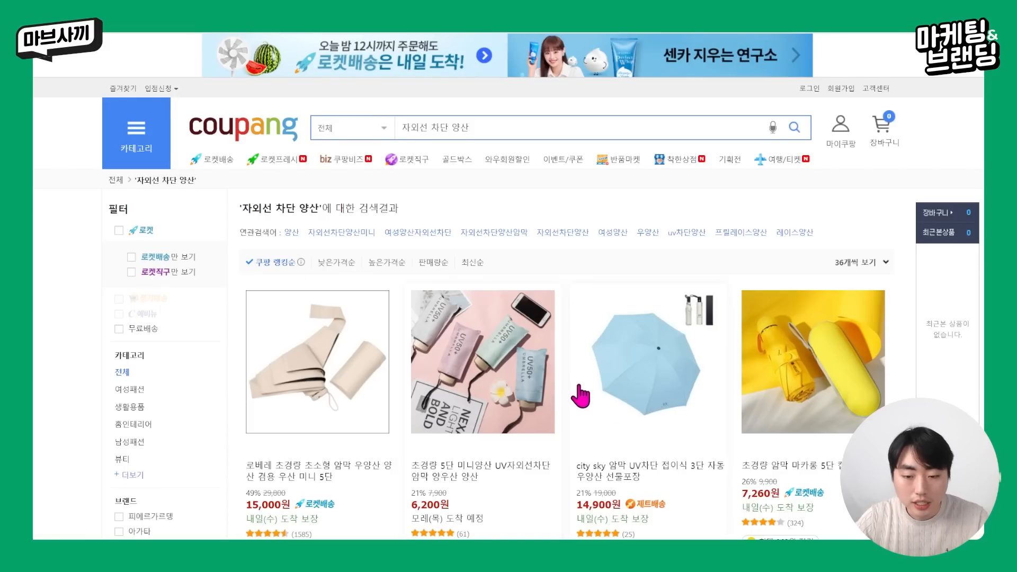
pyautogui.scroll(-6, 581, 395)
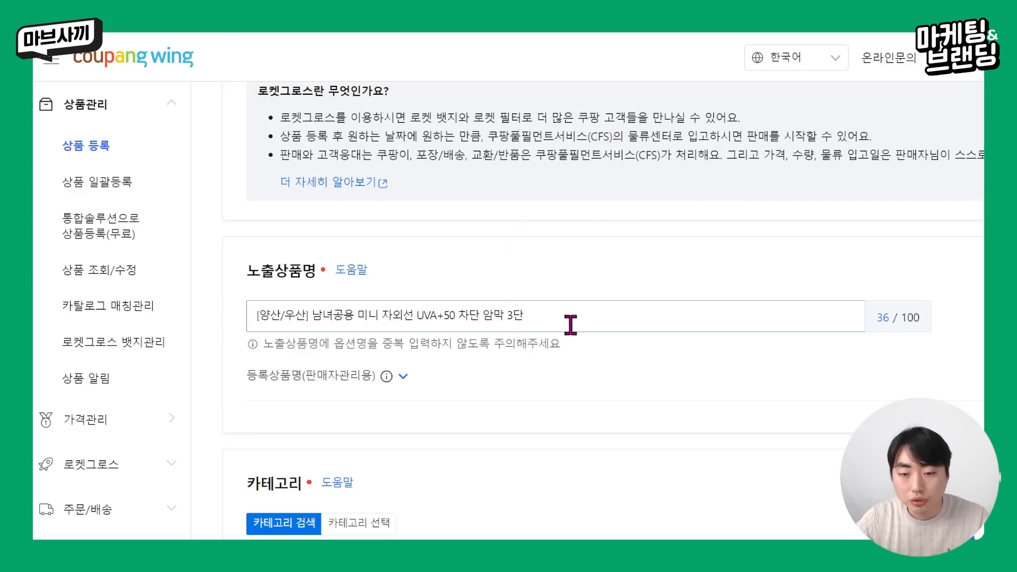
# Step: Return to Coupang Wing and reread the full displayed product name in the 노출상품명 field
pyautogui.scroll(-6, 576, 319)
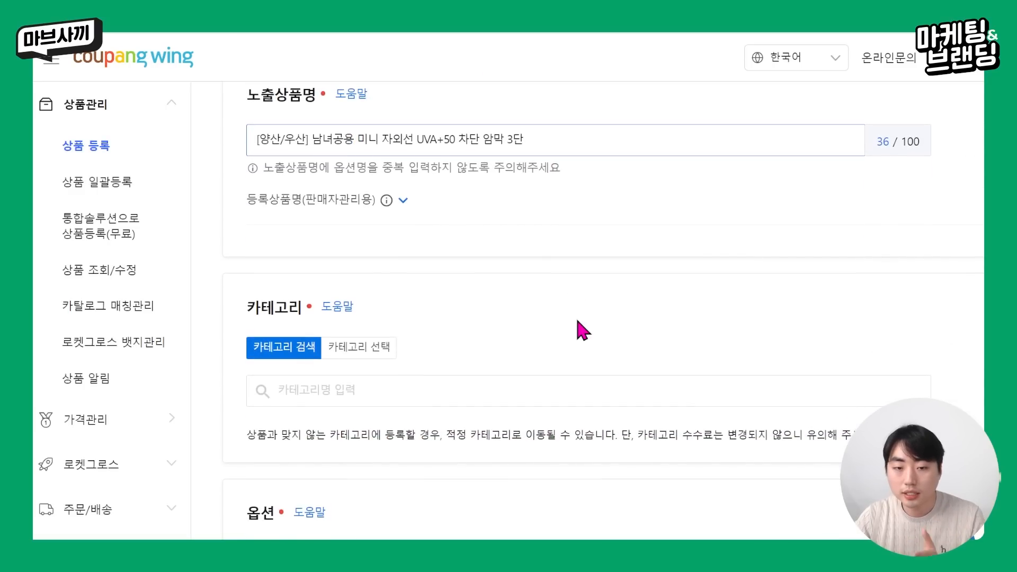
pyautogui.scroll(5, 577, 321)
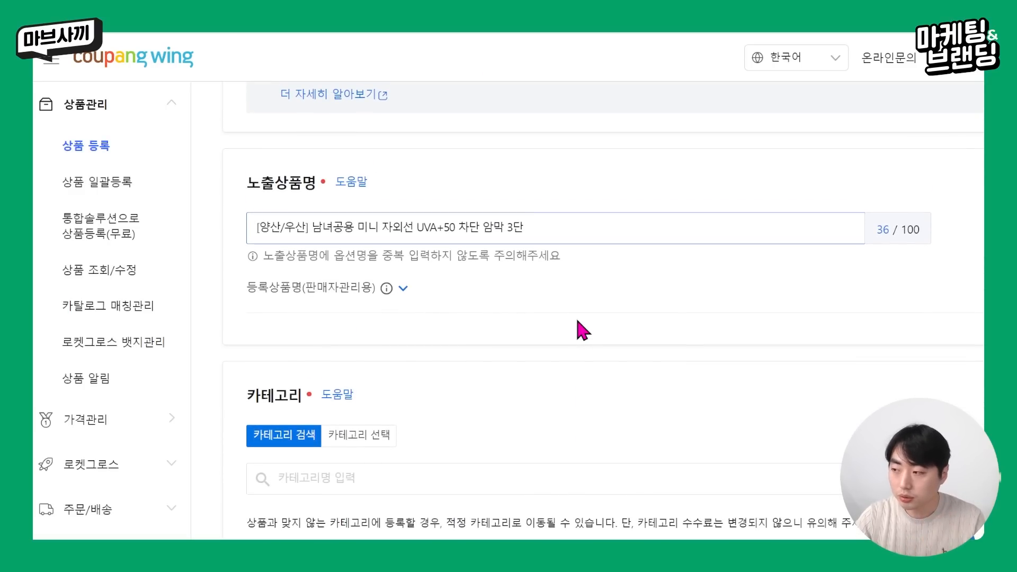
pyautogui.moveTo(557, 232); pyautogui.dragTo(250, 231)
pyautogui.click(546, 226)
pyautogui.moveTo(572, 230); pyautogui.dragTo(97, 220)
pyautogui.click(581, 286)
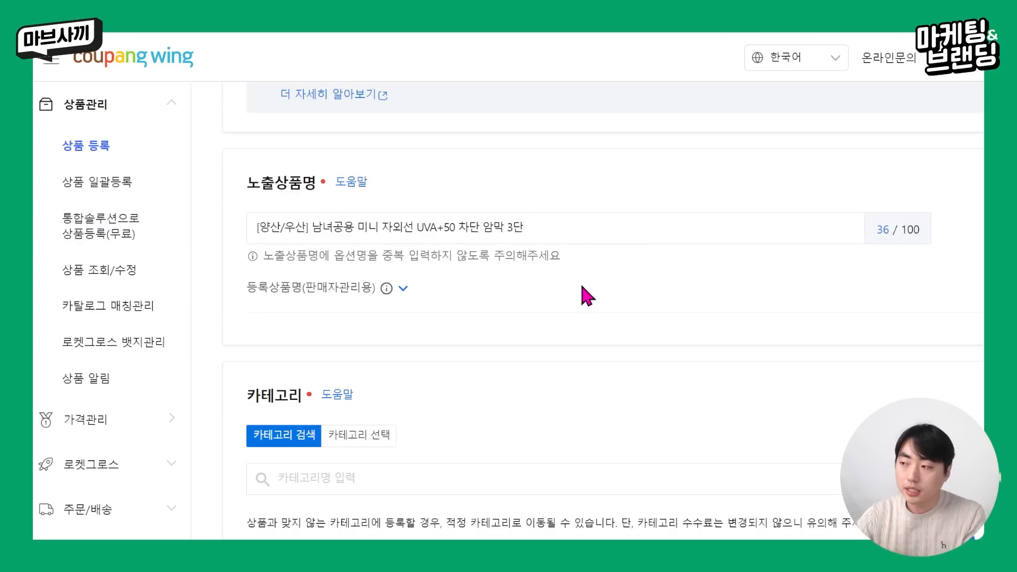
pyautogui.moveTo(576, 229); pyautogui.dragTo(193, 236)
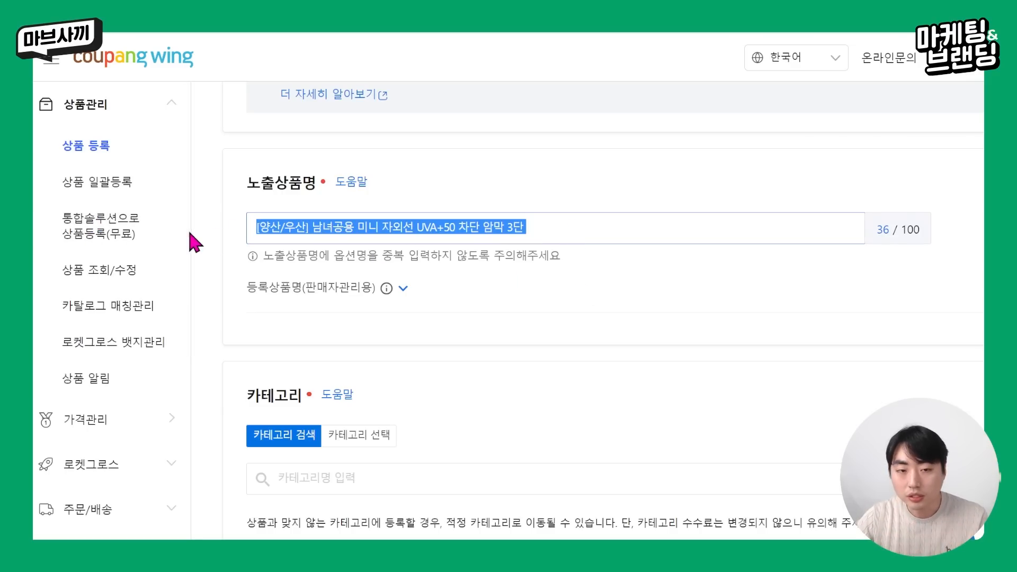
pyautogui.click(450, 270)
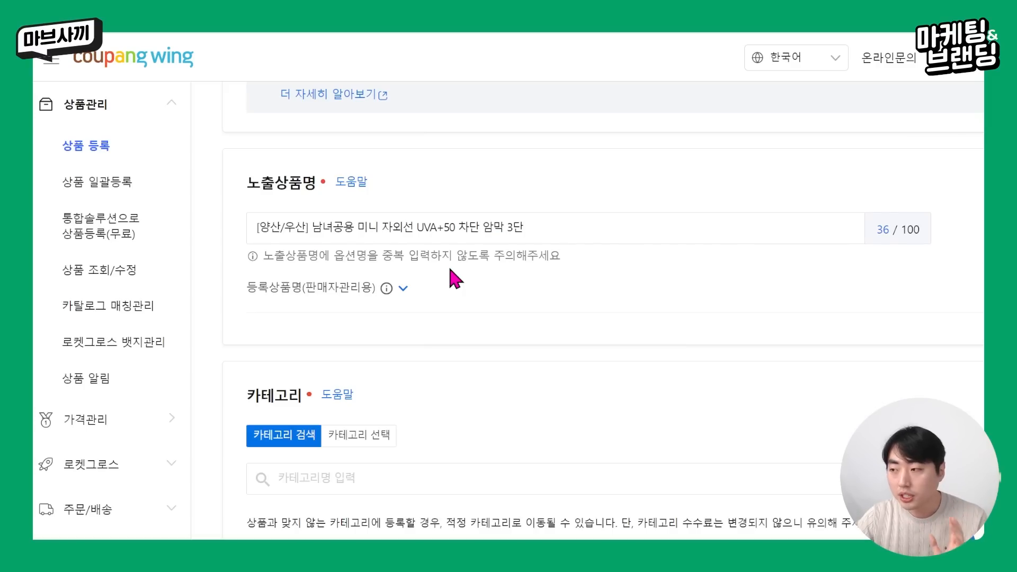
# Step: Open the Coupang listing for the 초경량 5단 미니양산 parasol and check which category path it is registered under
pyautogui.scroll(-2, 450, 269)
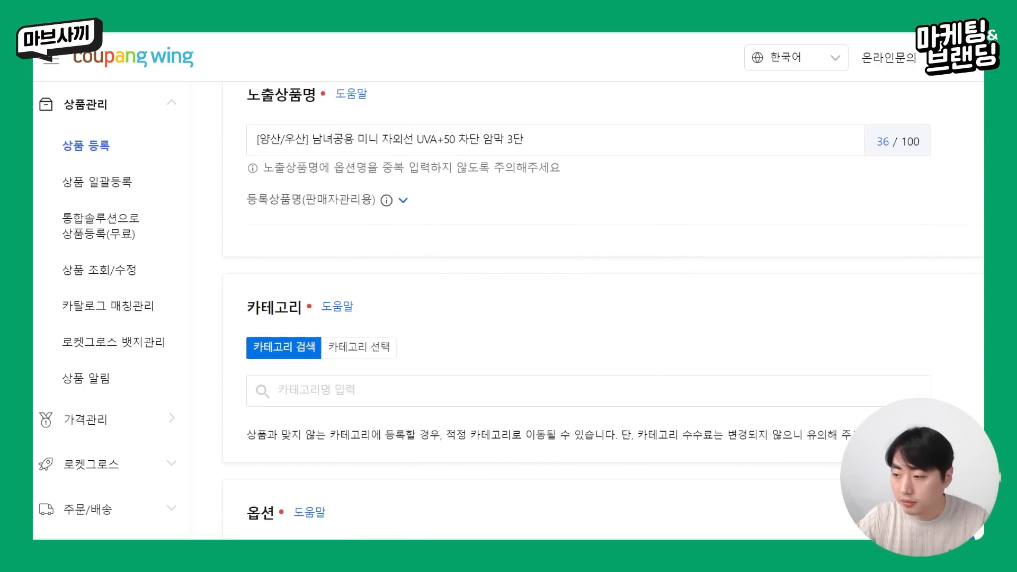
pyautogui.scroll(-4, 477, 263)
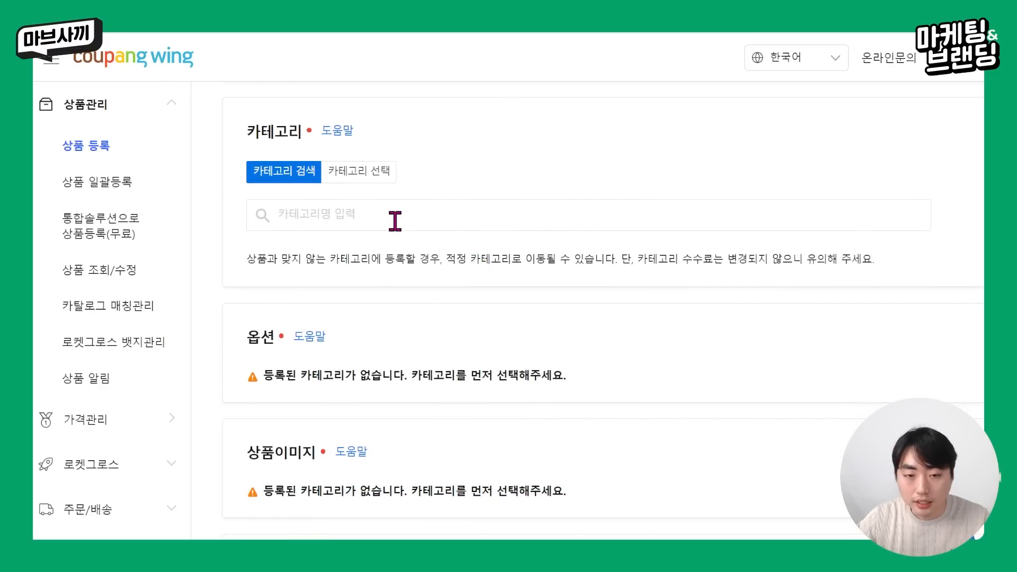
pyautogui.click(396, 221)
pyautogui.click(519, 175)
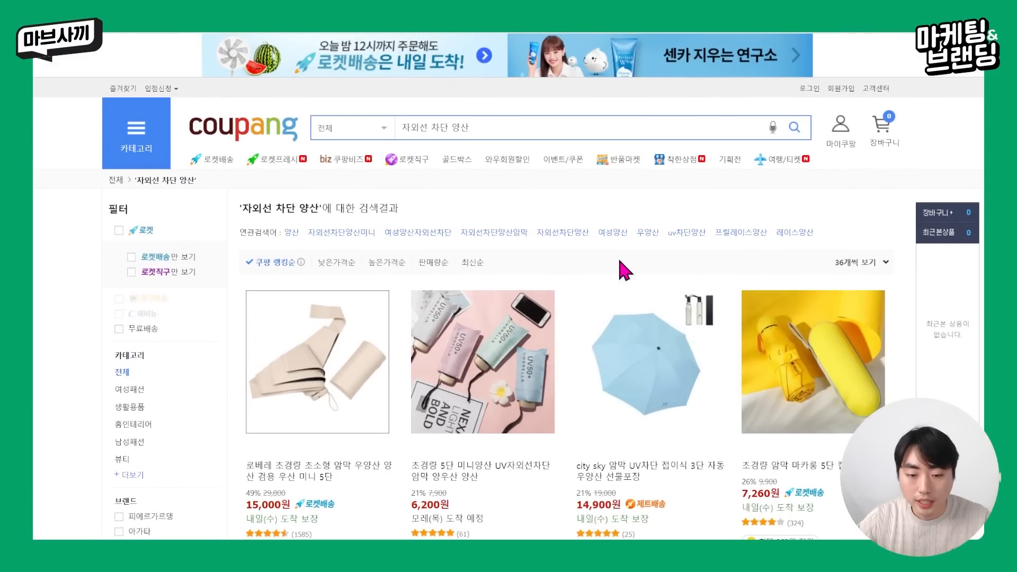
pyautogui.scroll(-3, 617, 256)
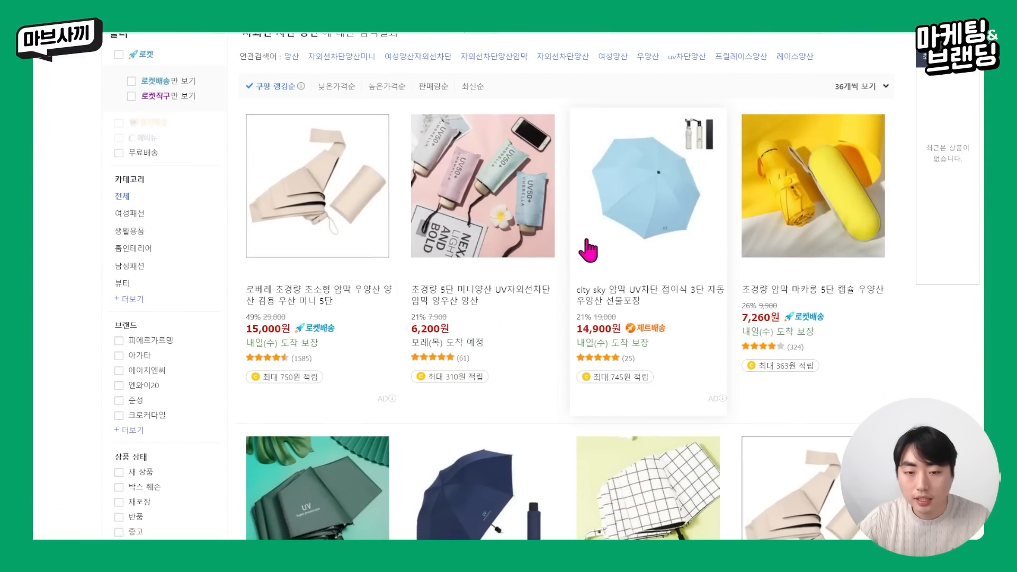
pyautogui.click(511, 295)
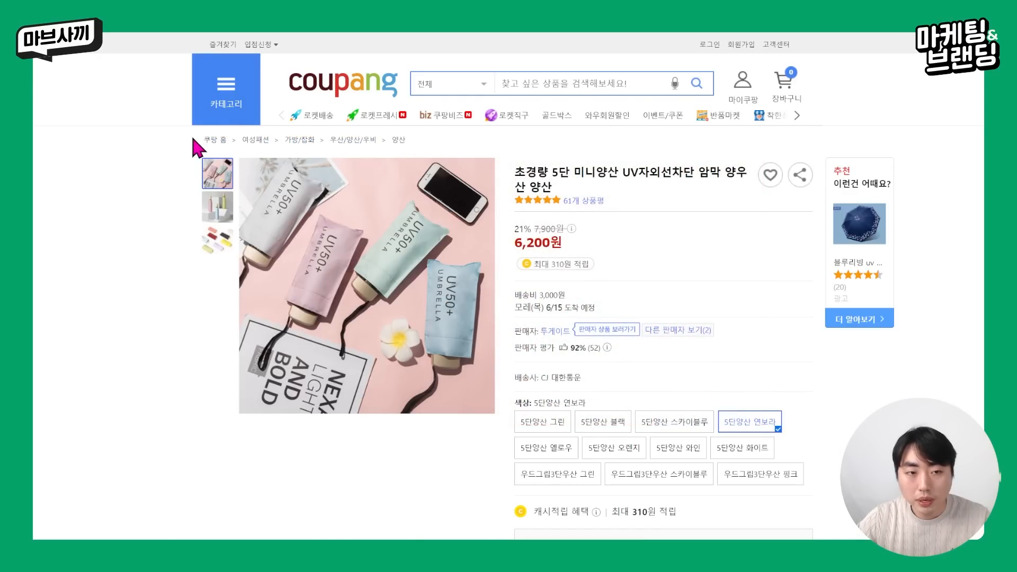
pyautogui.hotkey('ctrl', '+')
pyautogui.hotkey('ctrl', '+')
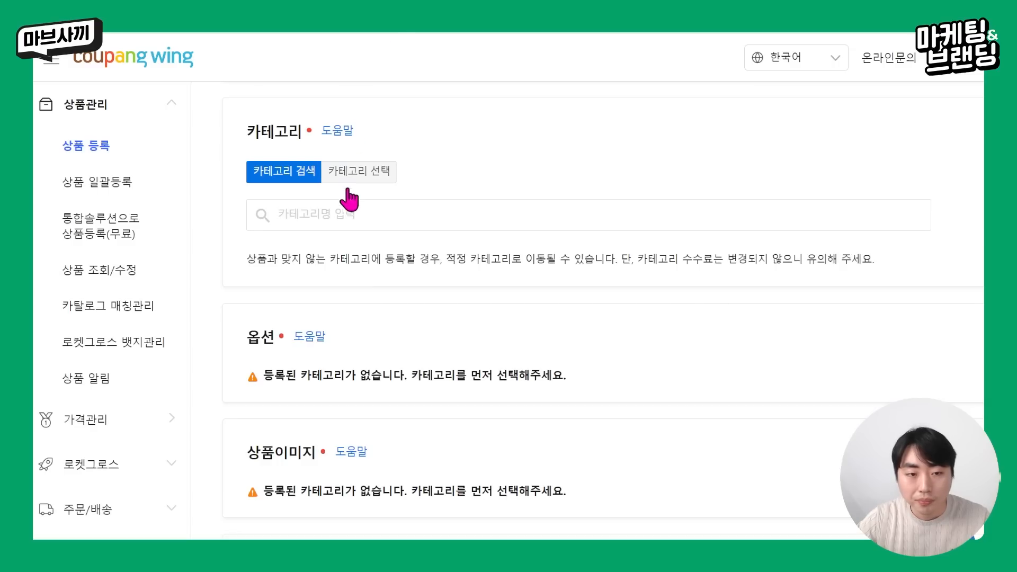
# Step: Search the Coupang Wing categories for 양산, choose 패션의류잡화>여성패션>여성잡화>양산>여성우양산겸용, and check its sales commission
pyautogui.click(357, 220)
pyautogui.write('이')
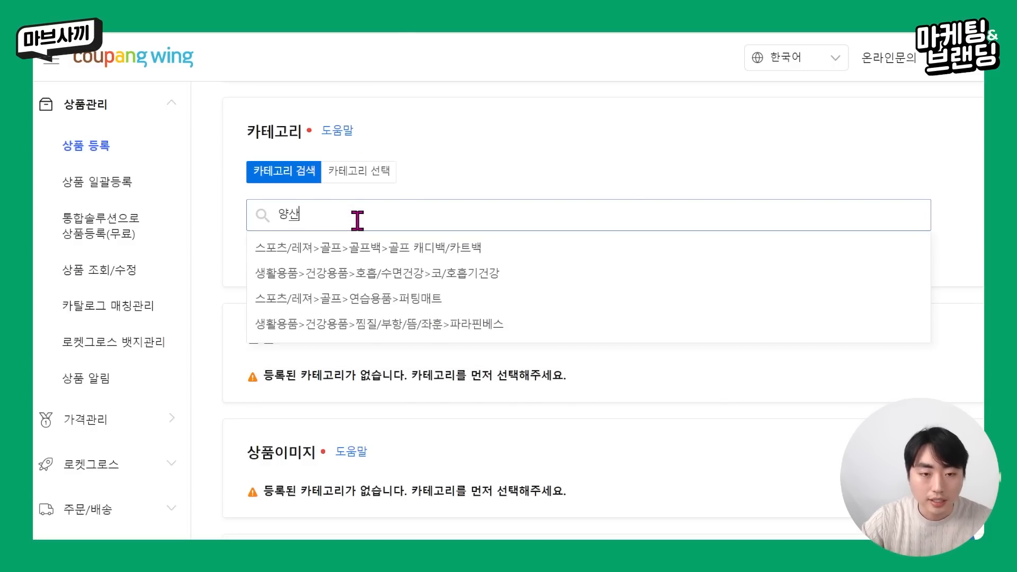
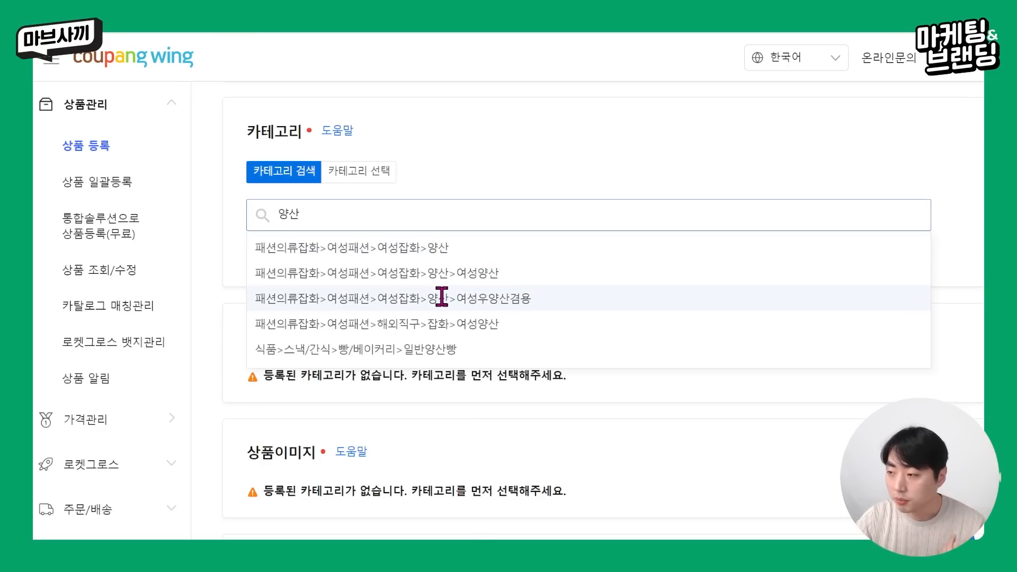
pyautogui.click(441, 296)
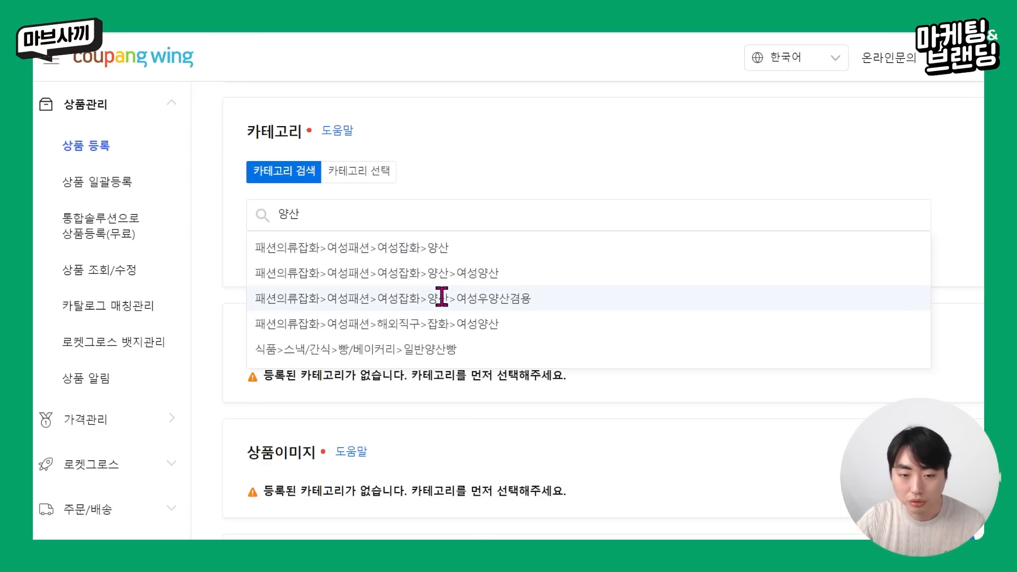
pyautogui.click(441, 296)
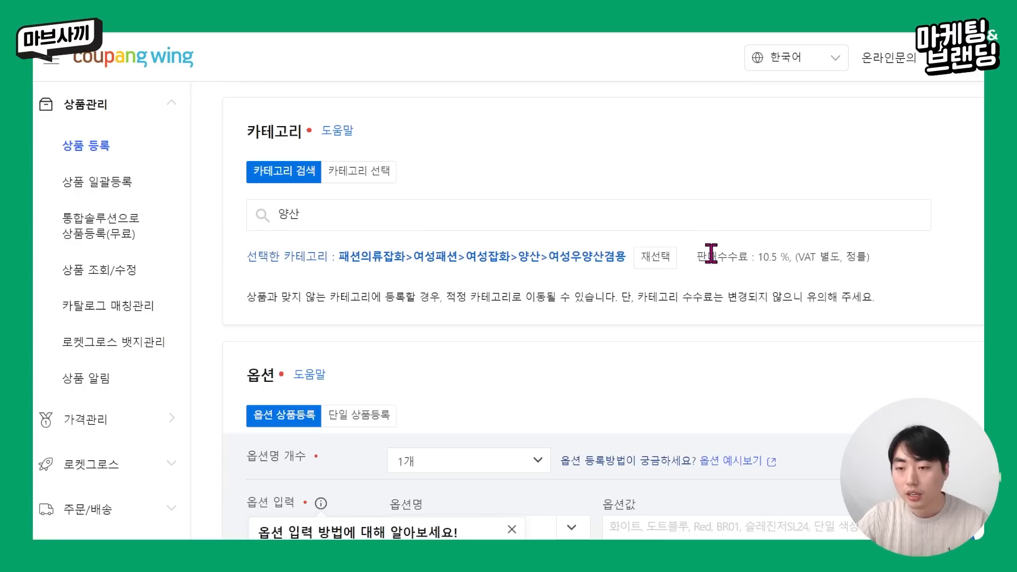
pyautogui.moveTo(697, 256); pyautogui.dragTo(854, 258)
pyautogui.click(853, 260)
pyautogui.click(855, 257)
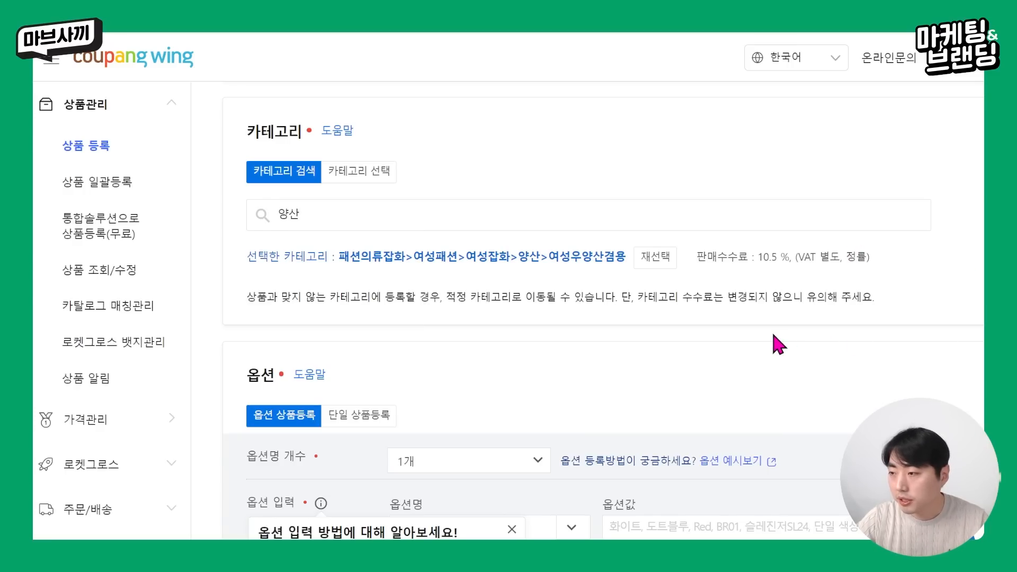
# Step: Look at Coupang Wing's 옵션 section, then check the 도매매 listing's option list for available and discontinued parasol designs and colours
pyautogui.scroll(-5, 552, 347)
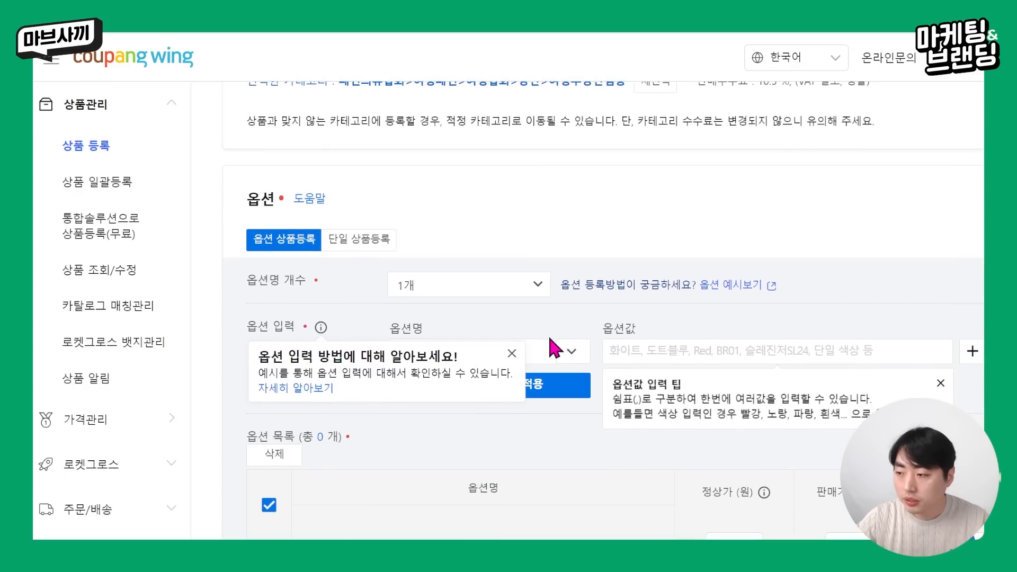
pyautogui.click(512, 266)
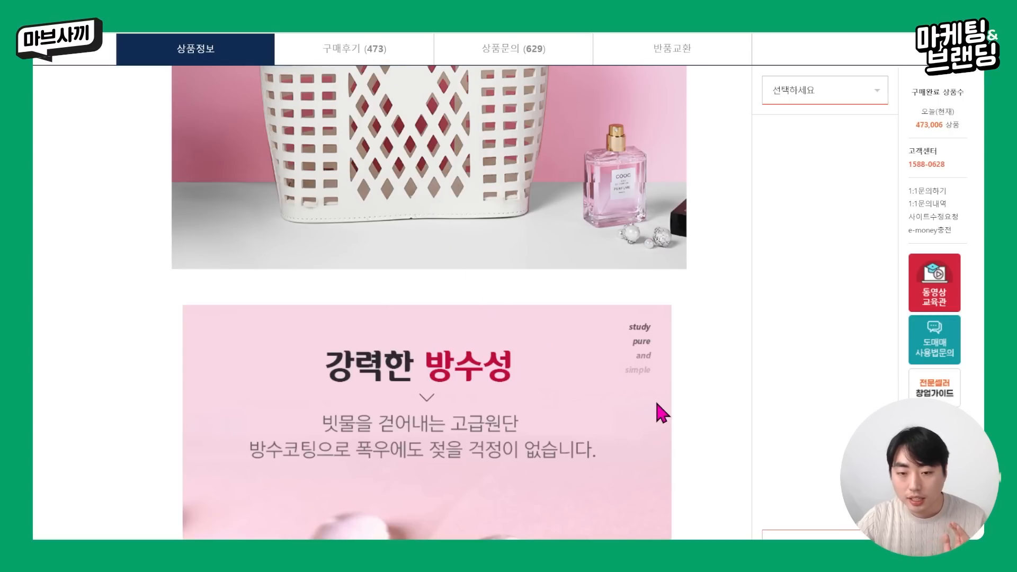
pyautogui.scroll(-15, 657, 404)
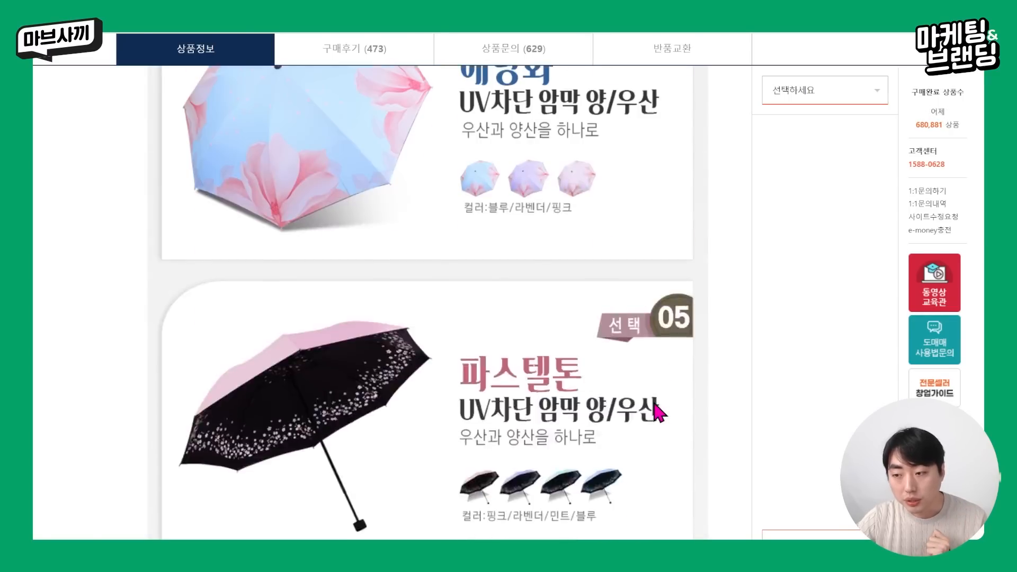
pyautogui.scroll(2, 655, 405)
pyautogui.middleClick(713, 502)
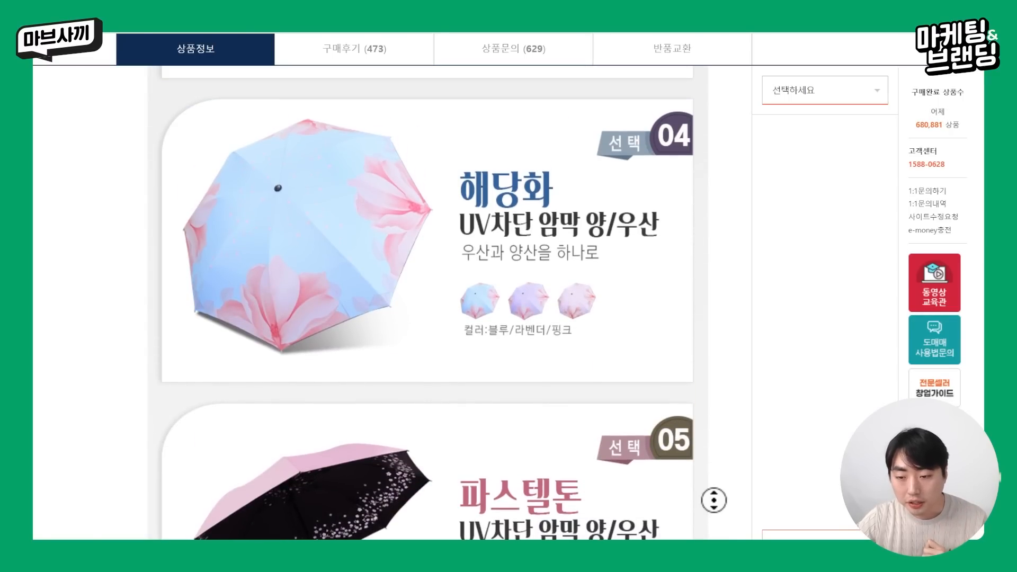
pyautogui.middleClick(693, 196)
pyautogui.scroll(-4, 673, 379)
pyautogui.scroll(-6, 670, 387)
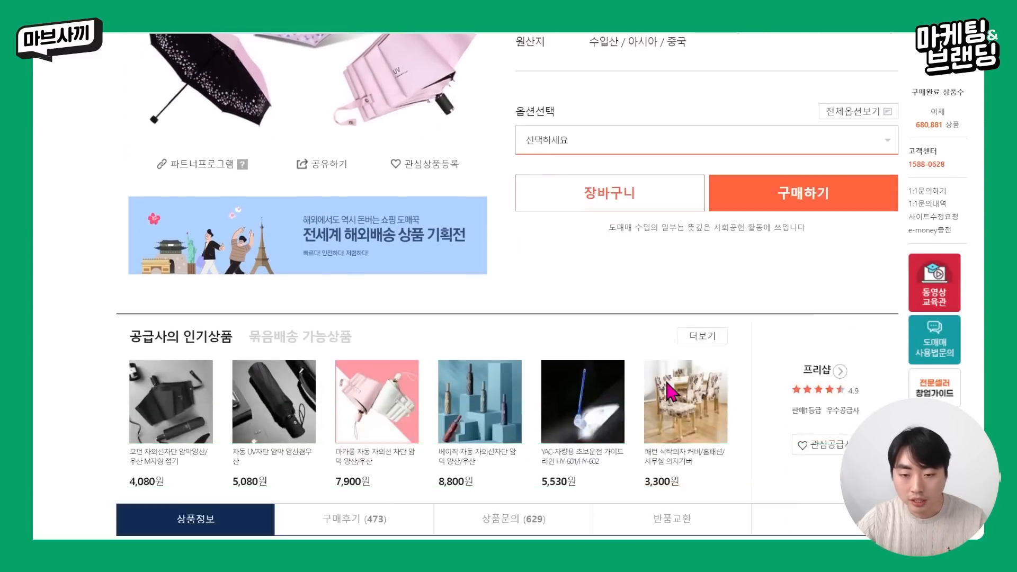
pyautogui.scroll(6, 652, 368)
pyautogui.click(608, 371)
pyautogui.scroll(-10, 741, 509)
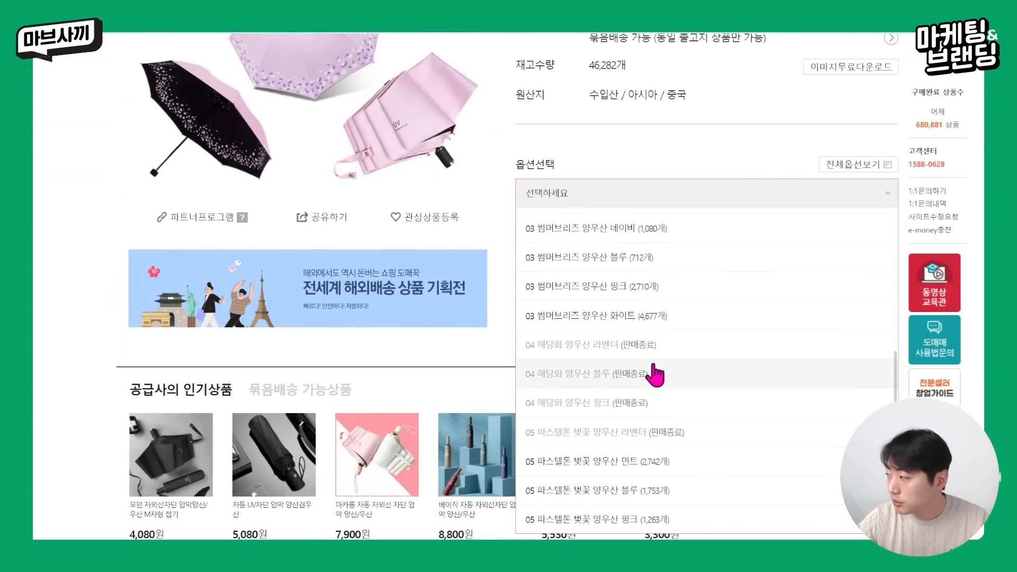
pyautogui.scroll(3, 691, 406)
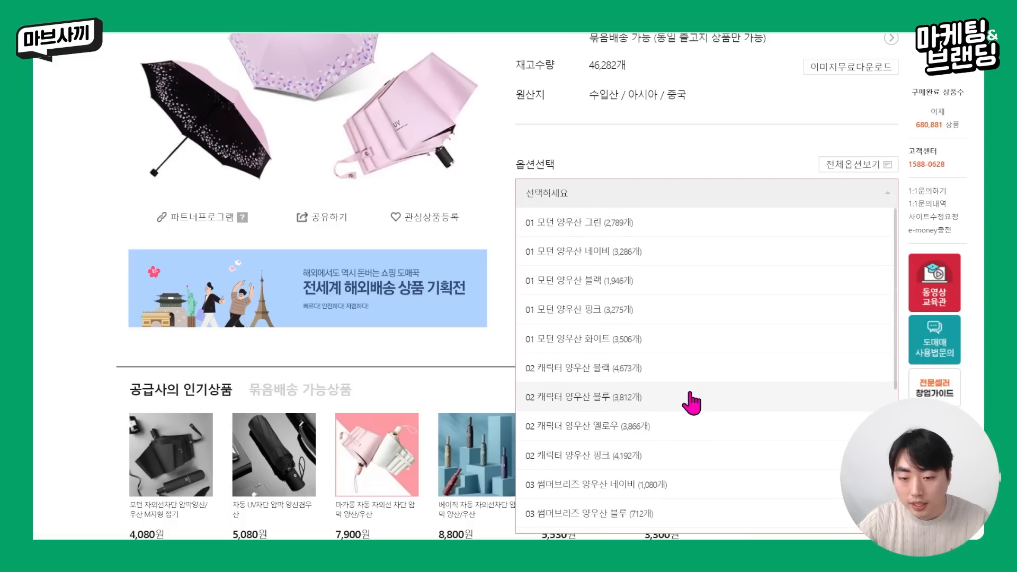
pyautogui.scroll(-3, 663, 371)
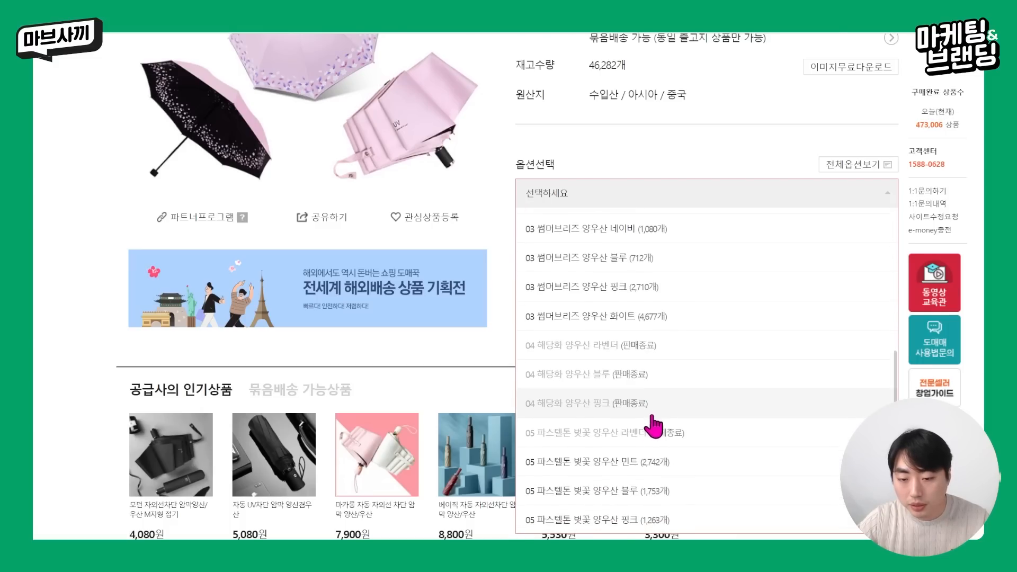
pyautogui.scroll(-10, 430, 339)
pyautogui.scroll(-20, 434, 353)
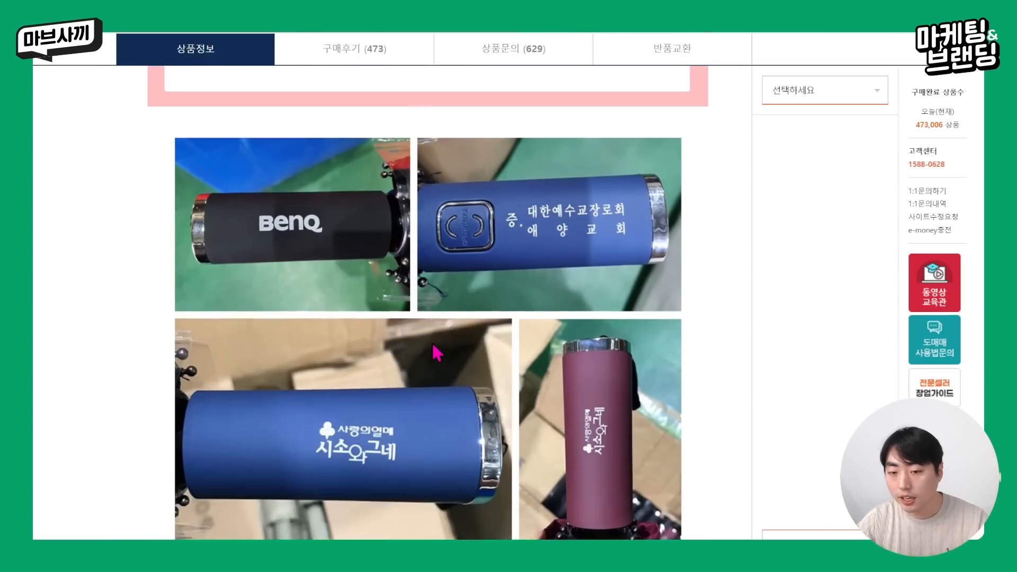
# Step: Examine the designs and colour choices of the numbered parasol options, such as 모던, 썸머브리즈 and 해당화, on the 도매매 detail page
pyautogui.scroll(6, 641, 380)
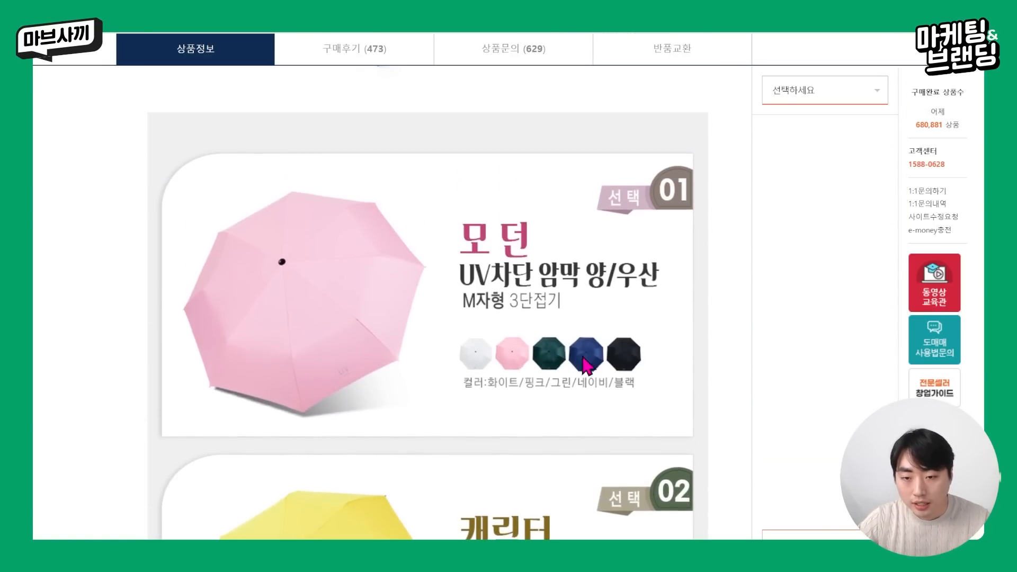
pyautogui.moveTo(662, 248); pyautogui.dragTo(851, 242)
pyautogui.moveTo(534, 280); pyautogui.dragTo(771, 273)
pyautogui.moveTo(390, 371); pyautogui.dragTo(636, 165)
pyautogui.scroll(-4, 635, 166)
pyautogui.scroll(-3, 634, 163)
pyautogui.moveTo(351, 255); pyautogui.dragTo(682, 214)
pyautogui.moveTo(332, 280); pyautogui.dragTo(507, 258)
pyautogui.scroll(-10, 507, 258)
pyautogui.scroll(5, 448, 298)
pyautogui.moveTo(286, 321); pyautogui.dragTo(461, 282)
pyautogui.moveTo(334, 310); pyautogui.dragTo(552, 270)
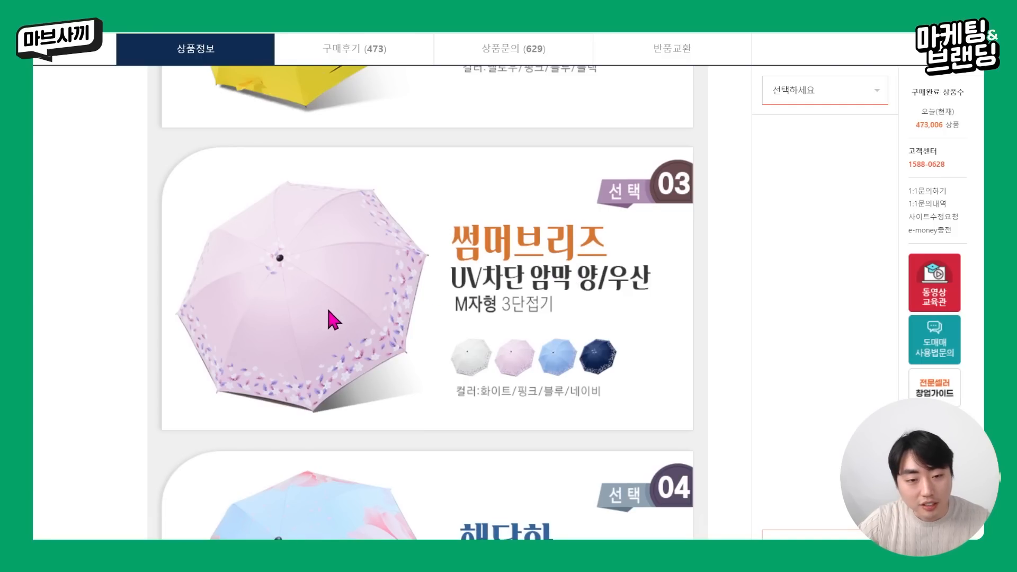
pyautogui.moveTo(298, 361); pyautogui.dragTo(602, 291)
pyautogui.scroll(-6, 603, 291)
pyautogui.moveTo(276, 309); pyautogui.dragTo(656, 288)
pyautogui.scroll(-5, 440, 335)
pyautogui.moveTo(417, 253); pyautogui.dragTo(573, 278)
pyautogui.scroll(5, 576, 279)
pyautogui.scroll(2, 575, 279)
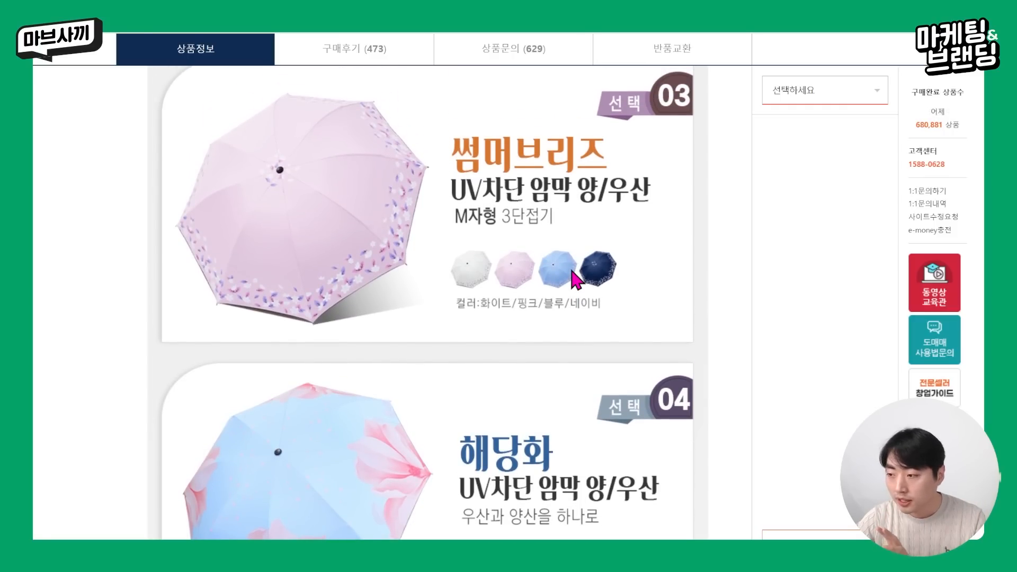
# Step: Compare the 모던, 캐릭터 and 썸머브리즈 designs on the 도매매 detail page and return to the 01 모던 parasol's colour choices
pyautogui.scroll(15, 575, 279)
pyautogui.scroll(8, 575, 279)
pyautogui.scroll(-12, 574, 279)
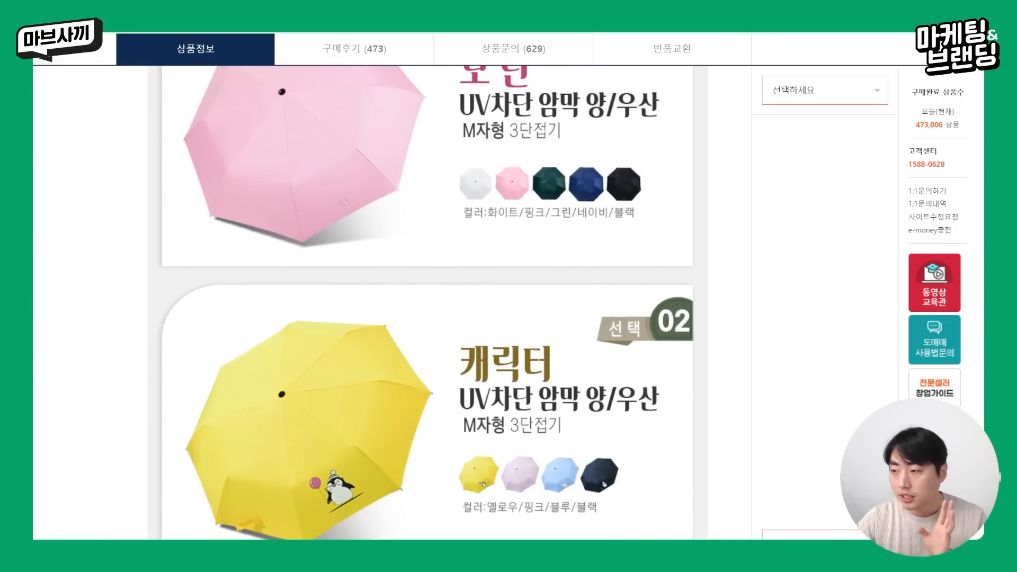
pyautogui.scroll(6, 517, 324)
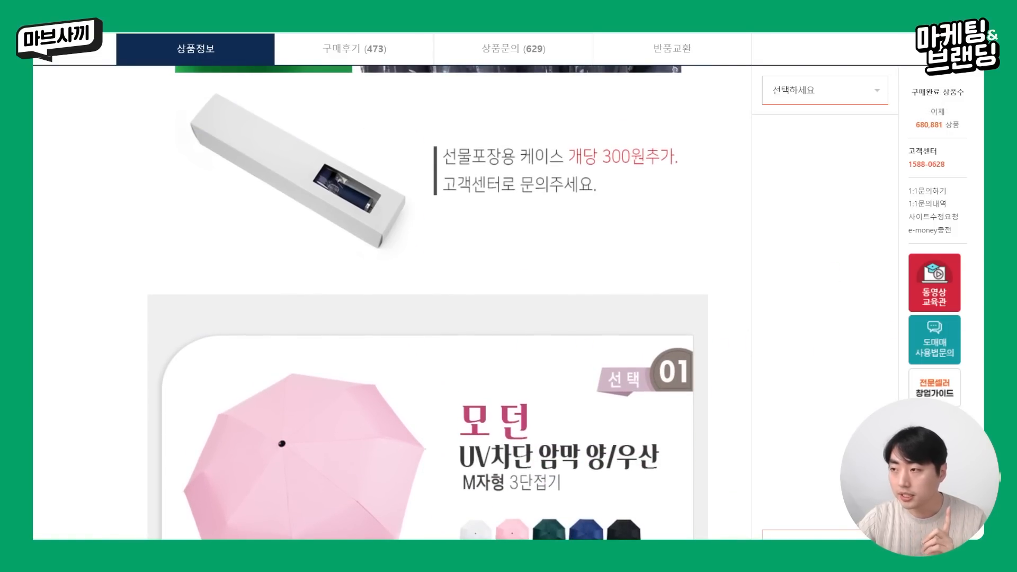
pyautogui.scroll(-6, 635, 386)
pyautogui.scroll(3, 637, 371)
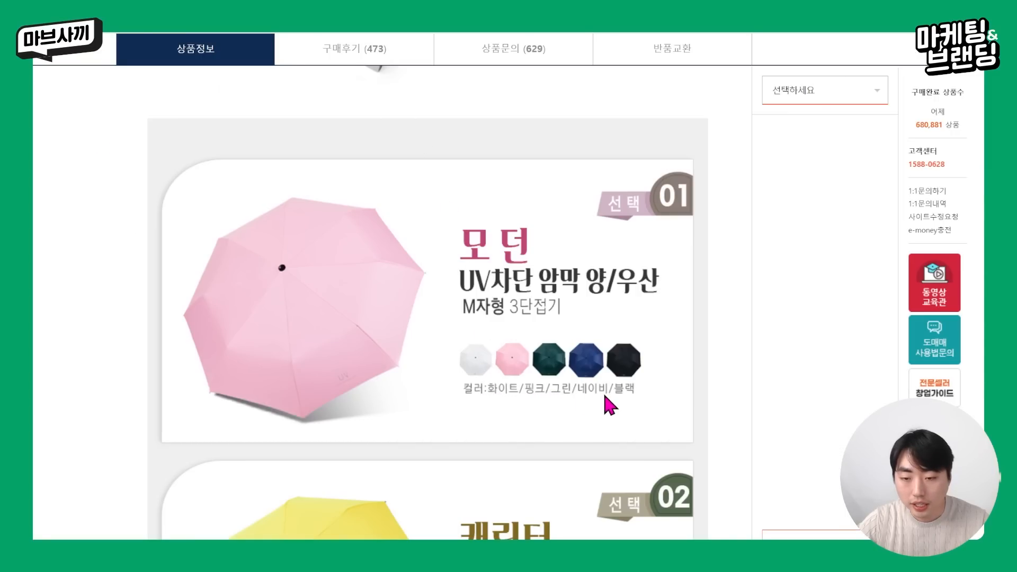
# Step: Replace the text in the Notepad memo with the 모던 colours 화이트,핑크,그린,네이비,블랙 and copy the whole line
pyautogui.hotkey('alt', 'Tab')
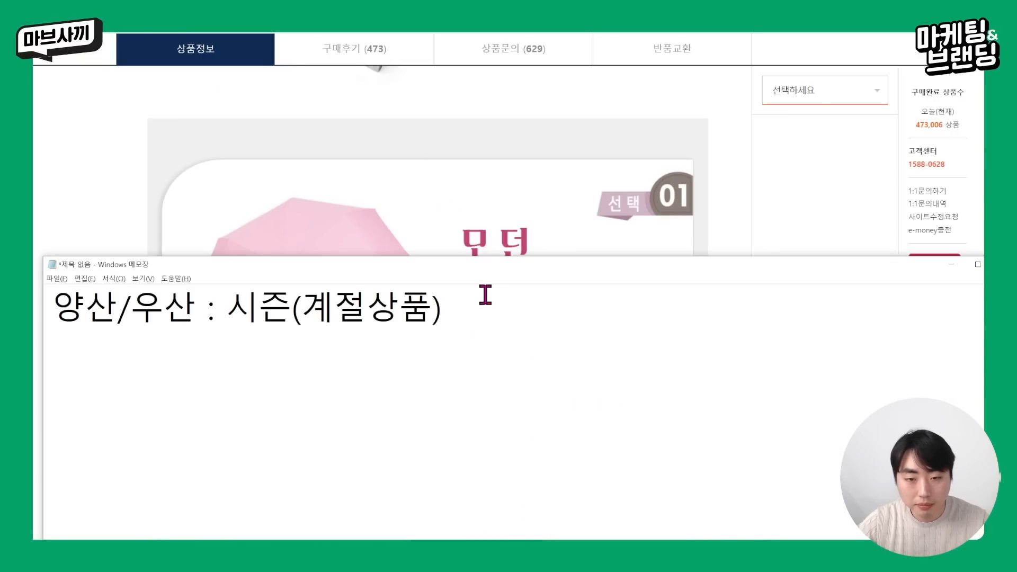
pyautogui.moveTo(496, 277); pyautogui.dragTo(598, 454)
pyautogui.hotkey('ctrl', 'a')
pyautogui.write('ㅎ')
pyautogui.press('BackSpace')
pyautogui.write('화이트,')
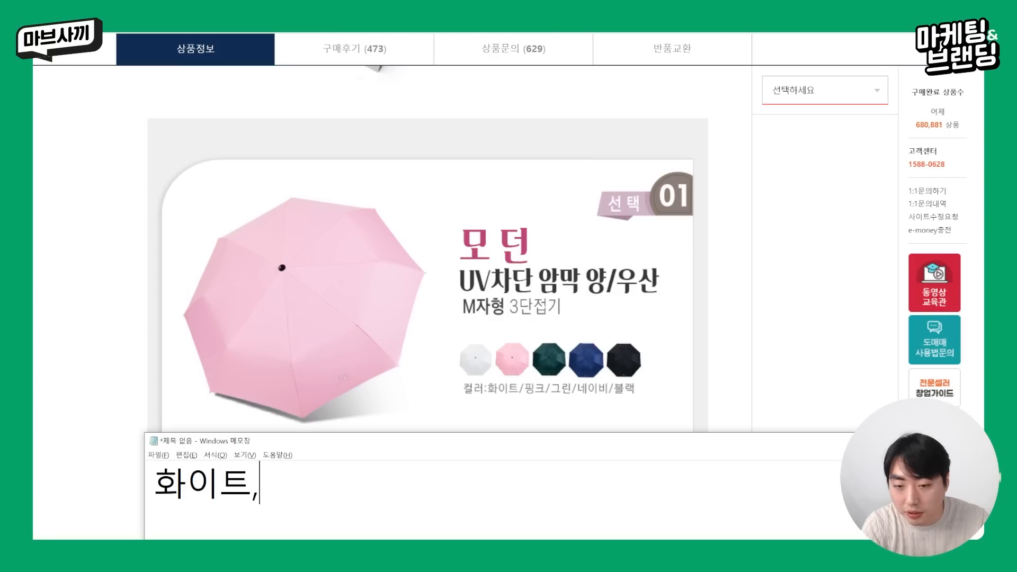
pyautogui.write('핑크,그린,네이비,블래')
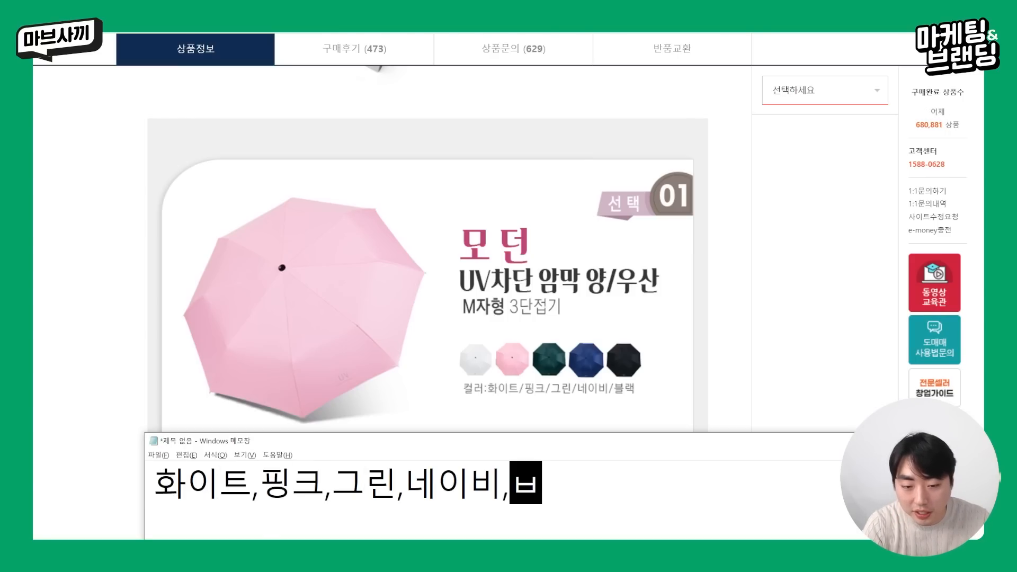
pyautogui.write('ㄱ')
pyautogui.hotkey('ctrl', 'a')
pyautogui.hotkey('ctrl', 'c')
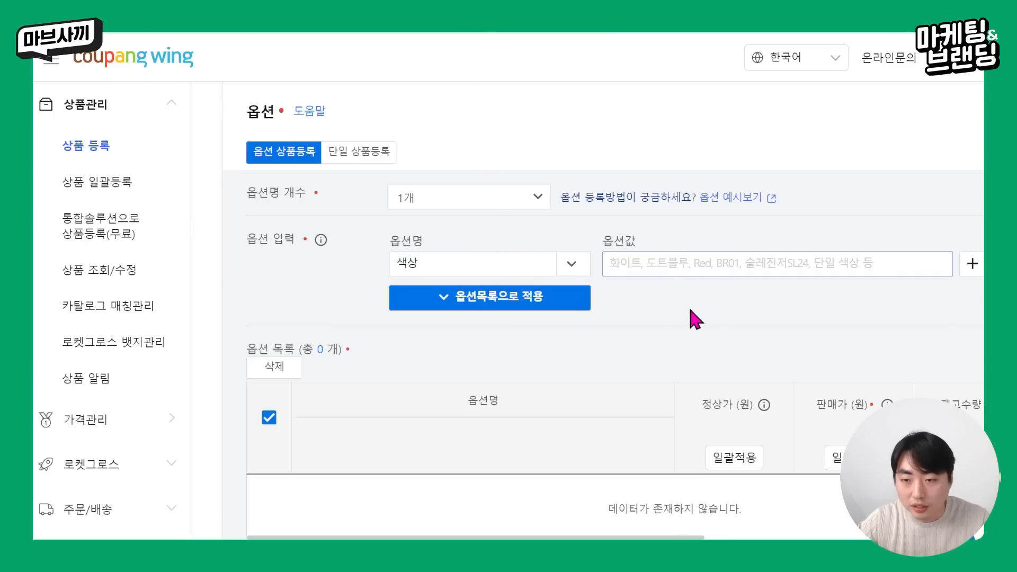
# Step: Enter 화이트,핑크,그린,네이비,블랙 as the 색상 option values in Coupang Wing and apply them to the option list
pyautogui.click(668, 268)
pyautogui.hotkey('ctrl', 'v')
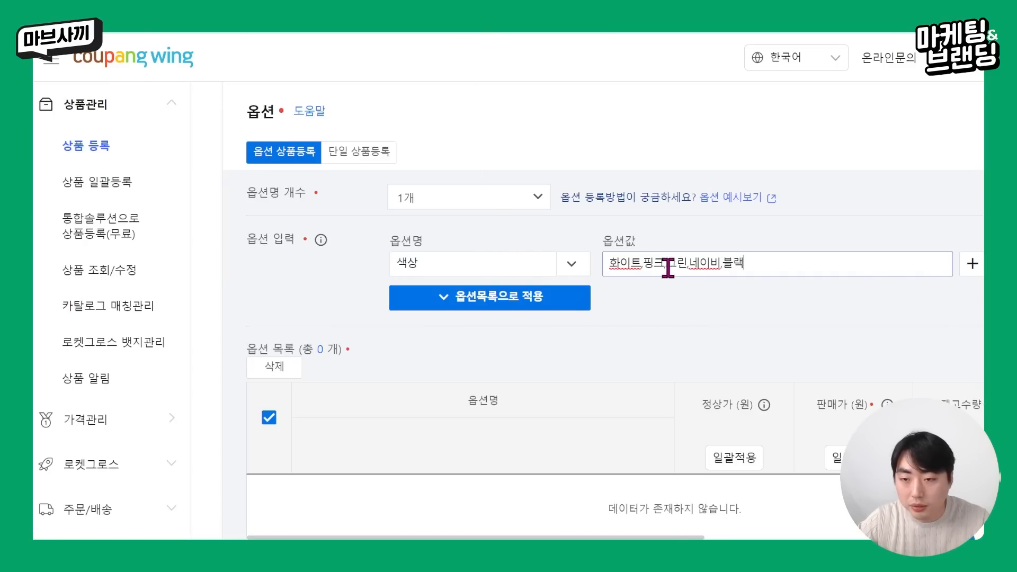
pyautogui.click(525, 299)
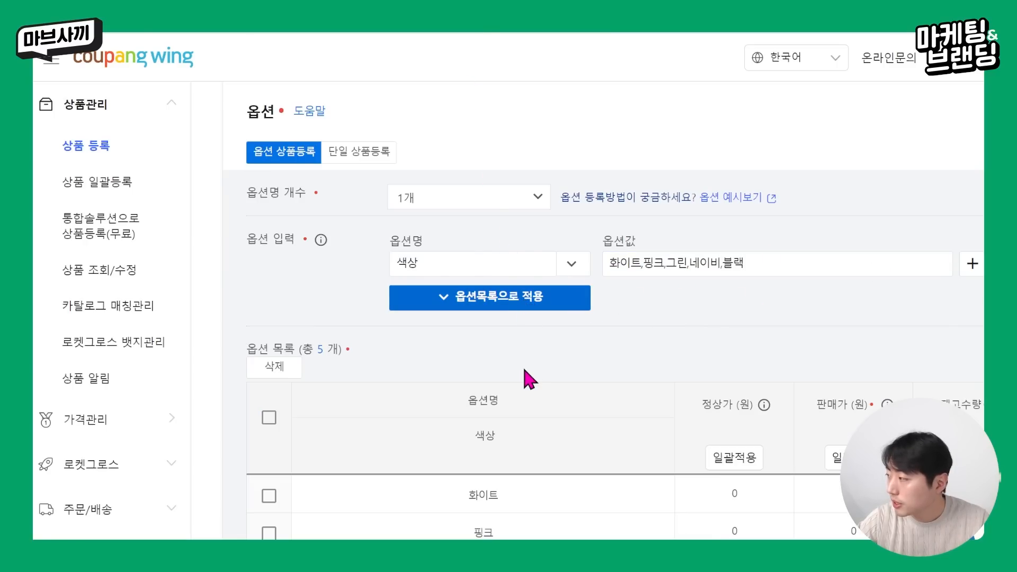
# Step: Switch from the option list's 판매가 column to the margin spreadsheet, bring the 쿠팡 row's 판매가 to 6,135 and copy it
pyautogui.scroll(-3, 526, 371)
pyautogui.moveTo(673, 488); pyautogui.dragTo(860, 488)
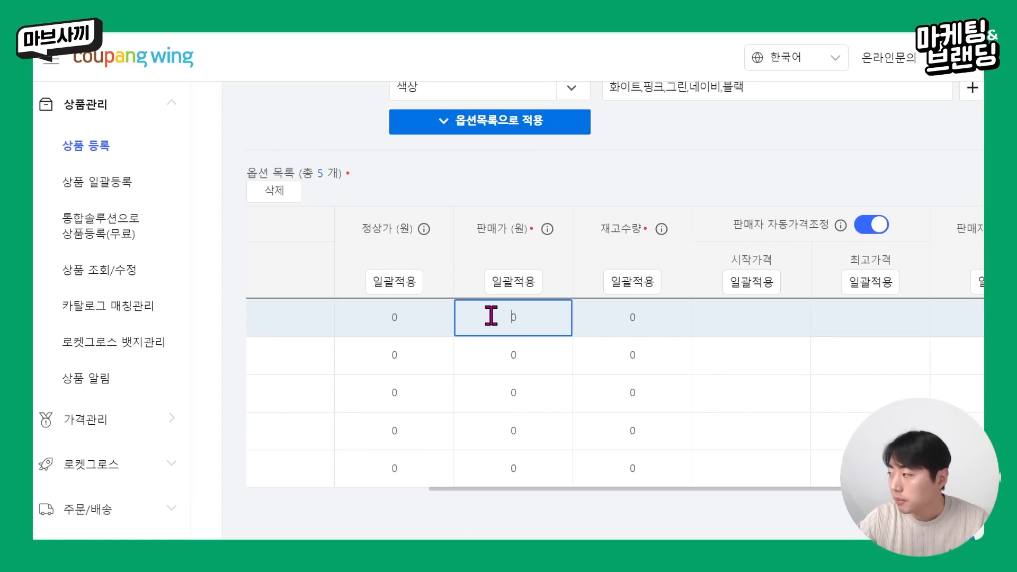
pyautogui.click(491, 316)
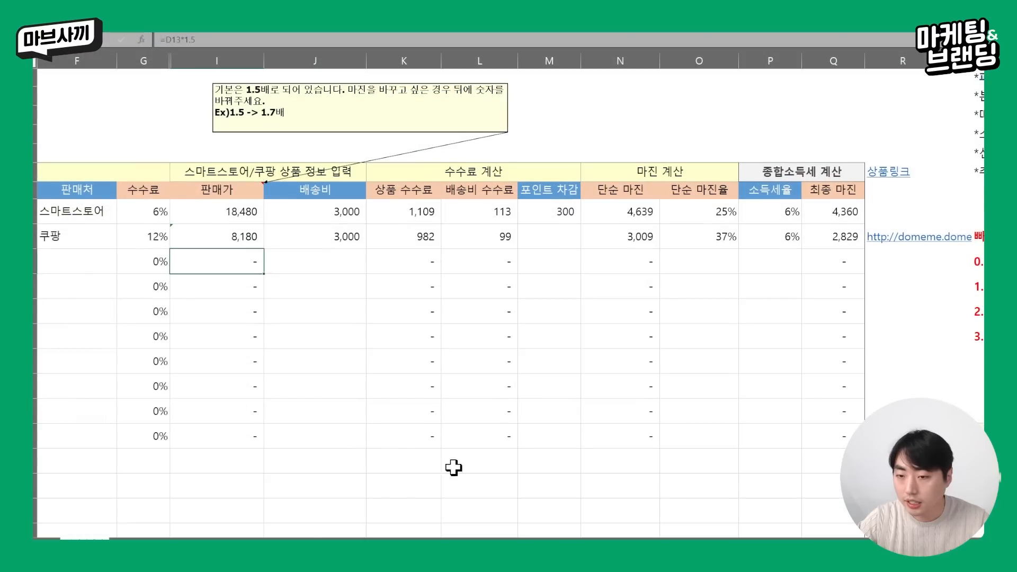
pyautogui.click(232, 238)
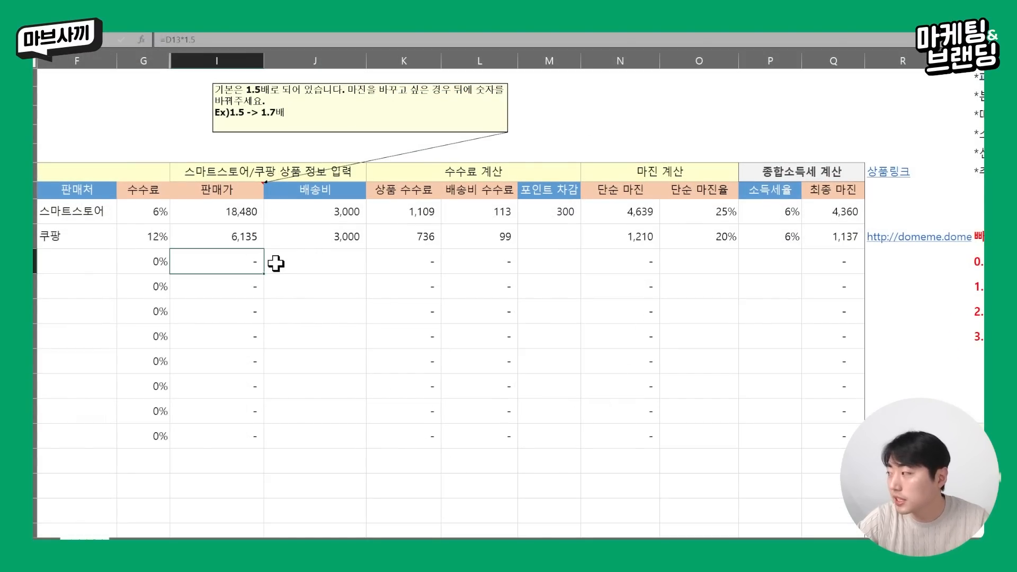
pyautogui.click(255, 237)
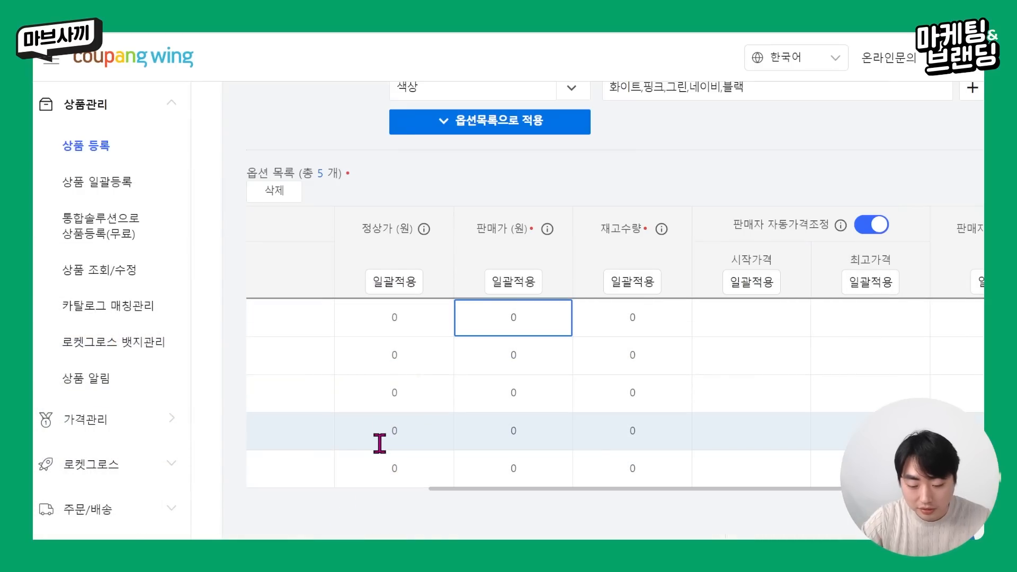
# Step: Try to enter 6,135 won as the 화이트 option's 판매가 in Coupang Wing
pyautogui.write('6,135')
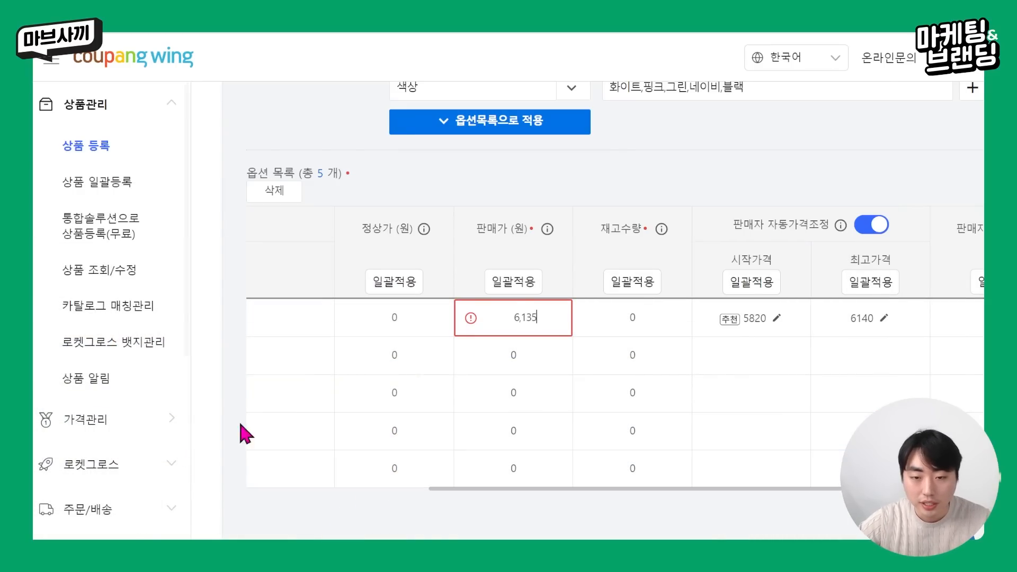
pyautogui.moveTo(468, 488)
pyautogui.mouseDown()
pyautogui.moveTo(288, 487)
pyautogui.moveTo(449, 487)
pyautogui.mouseUp()
pyautogui.click(561, 314)
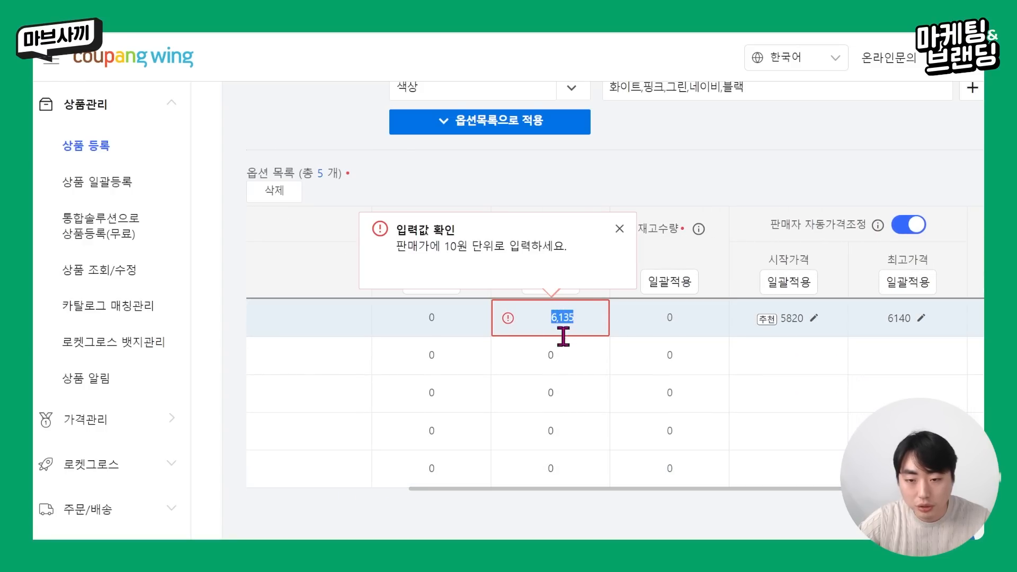
pyautogui.click(565, 320)
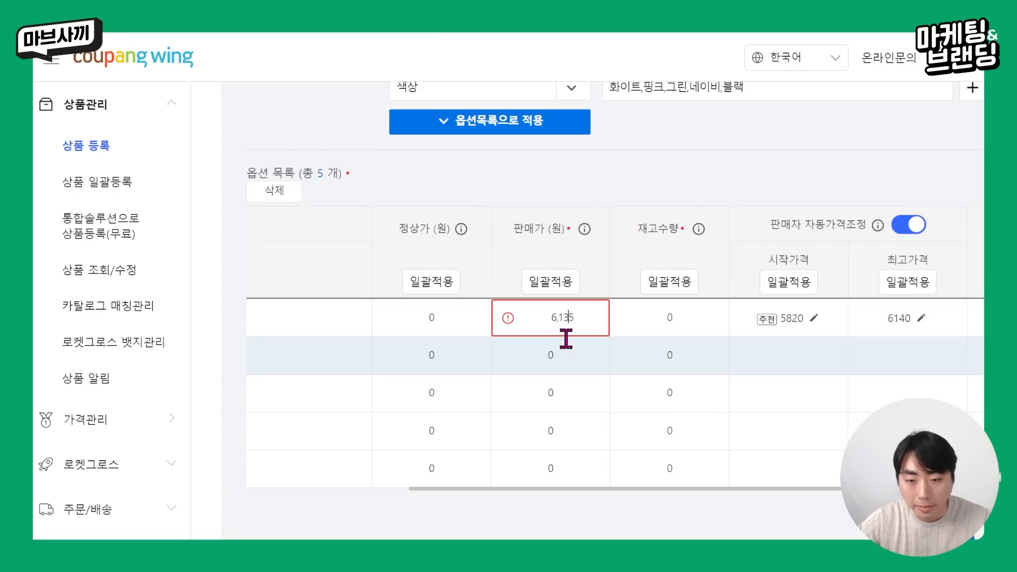
# Step: Try to bulk apply a 판매가 to the colour options, first as 6135 and then as 6140 won
pyautogui.click(567, 289)
pyautogui.click(593, 352)
pyautogui.write('6135')
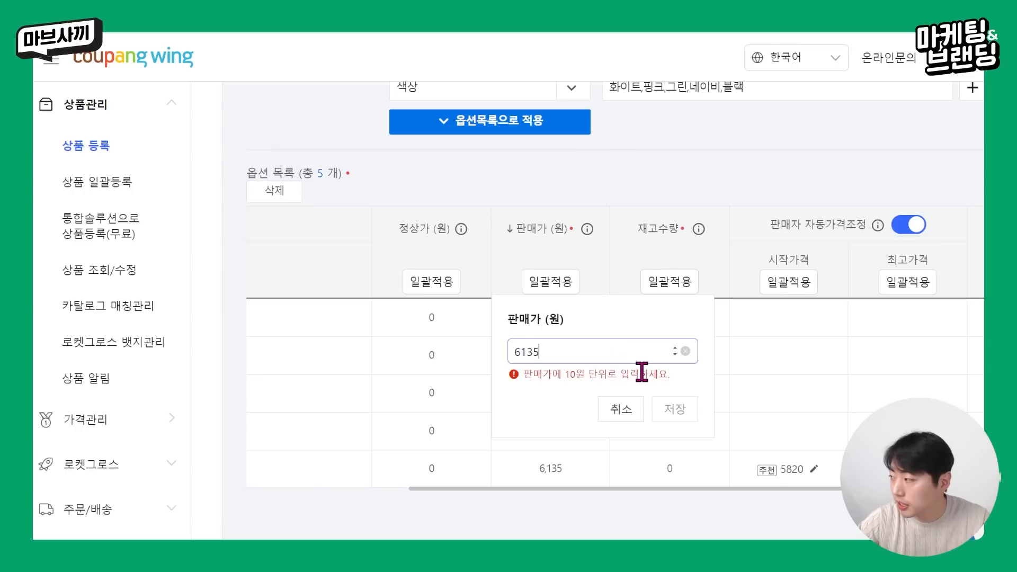
pyautogui.moveTo(566, 377); pyautogui.dragTo(630, 394)
pyautogui.click(572, 357)
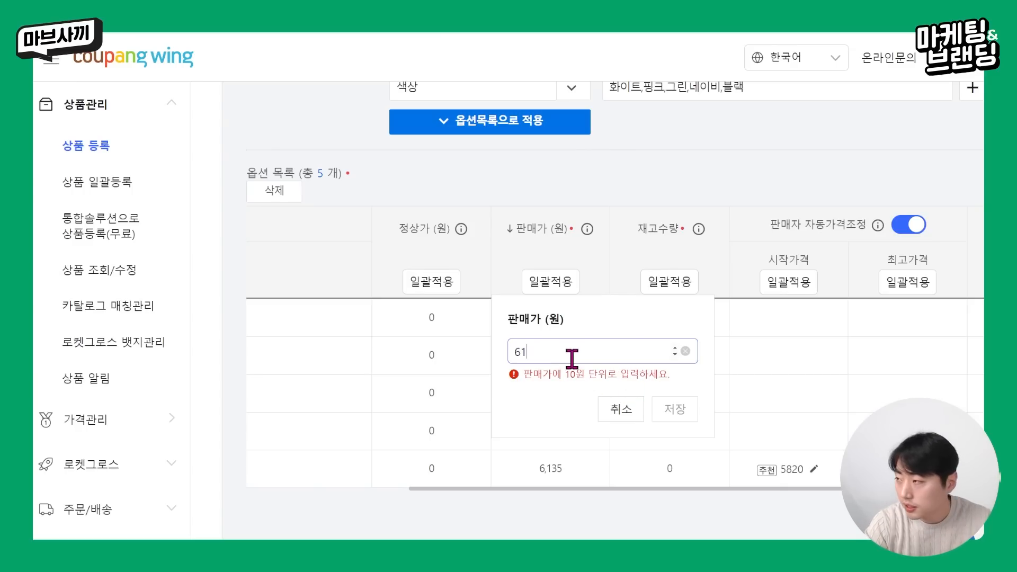
pyautogui.write('40')
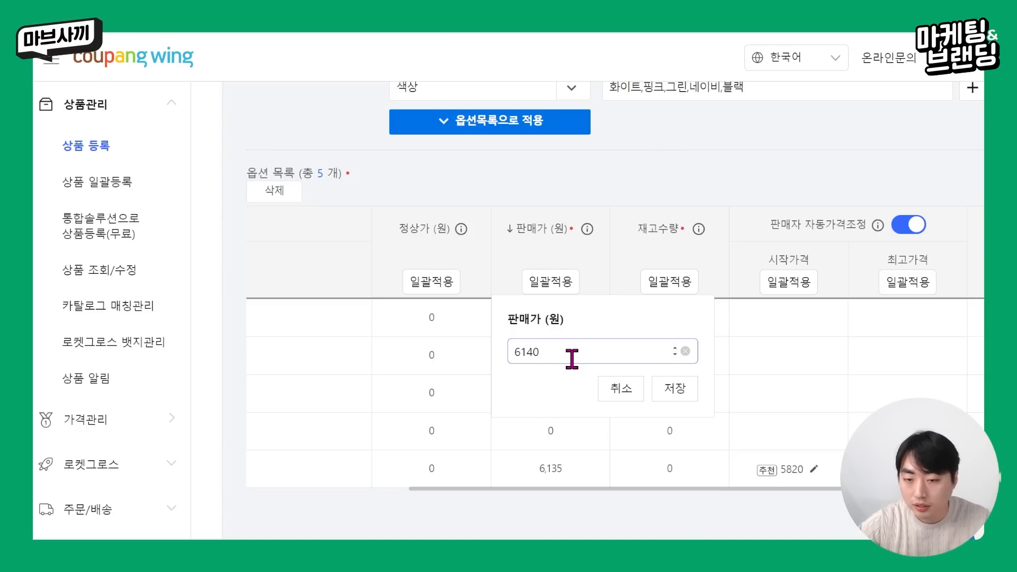
pyautogui.click(680, 398)
pyautogui.click(494, 347)
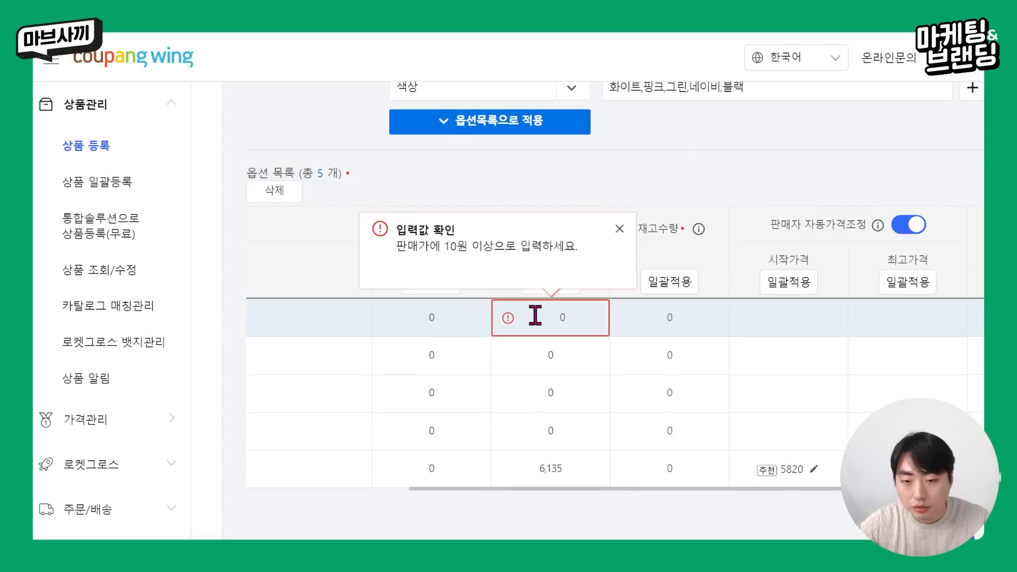
# Step: Clear the 화이트 option's 판매가 and select all colour options in the list
pyautogui.click(544, 464)
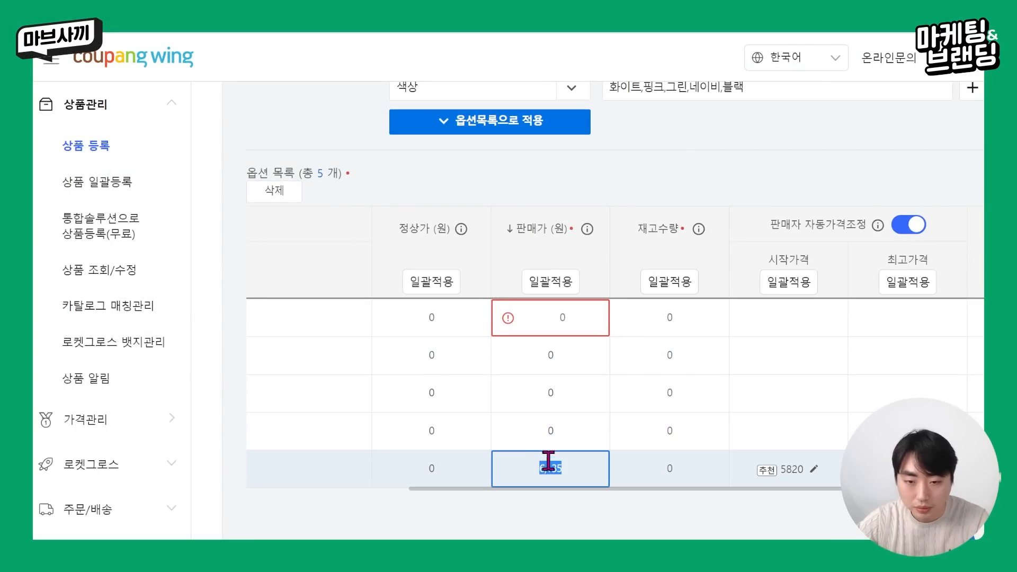
pyautogui.press('BackSpace')
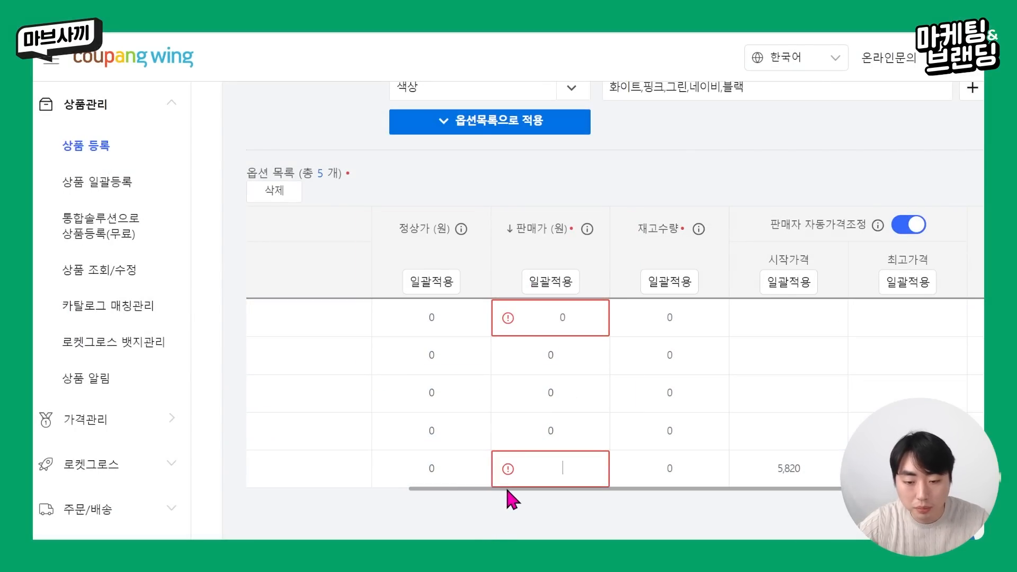
pyautogui.moveTo(505, 485); pyautogui.dragTo(268, 477)
pyautogui.click(269, 242)
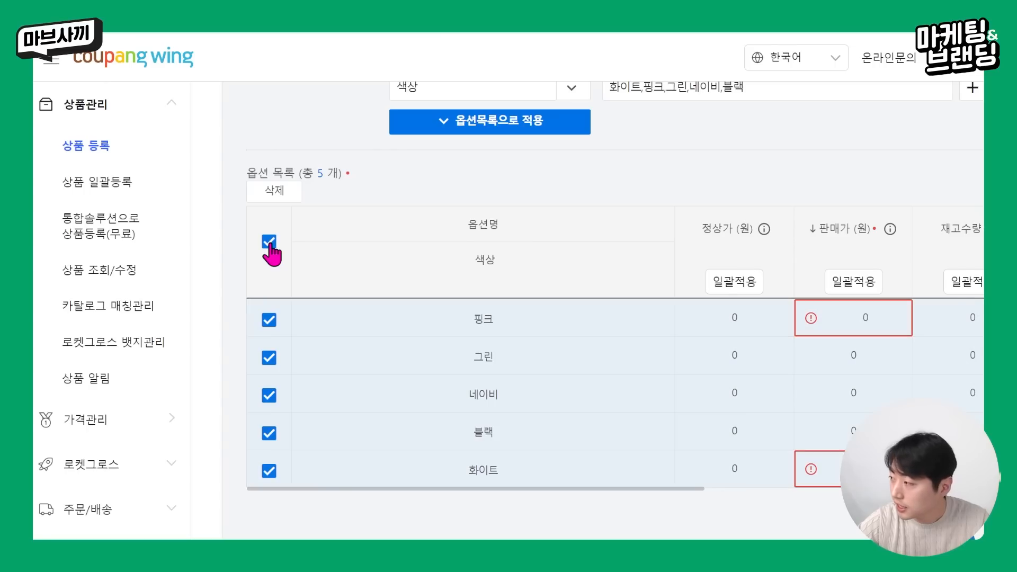
# Step: Bulk apply a 판매가 of 6140 won and a 재고수량 of 100 to all selected colour options
pyautogui.moveTo(354, 489); pyautogui.dragTo(538, 489)
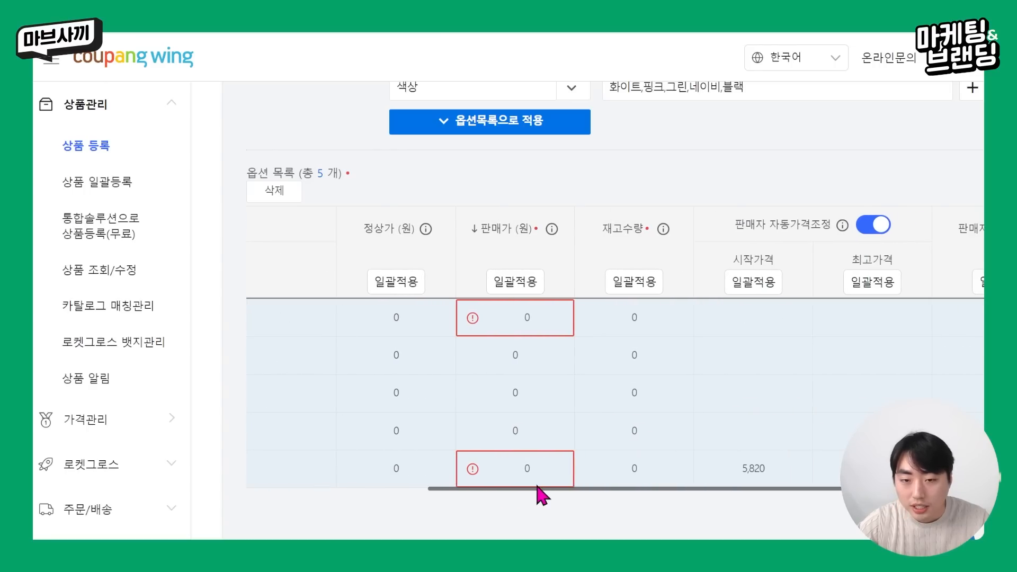
pyautogui.click(514, 284)
pyautogui.click(539, 351)
pyautogui.write('6135')
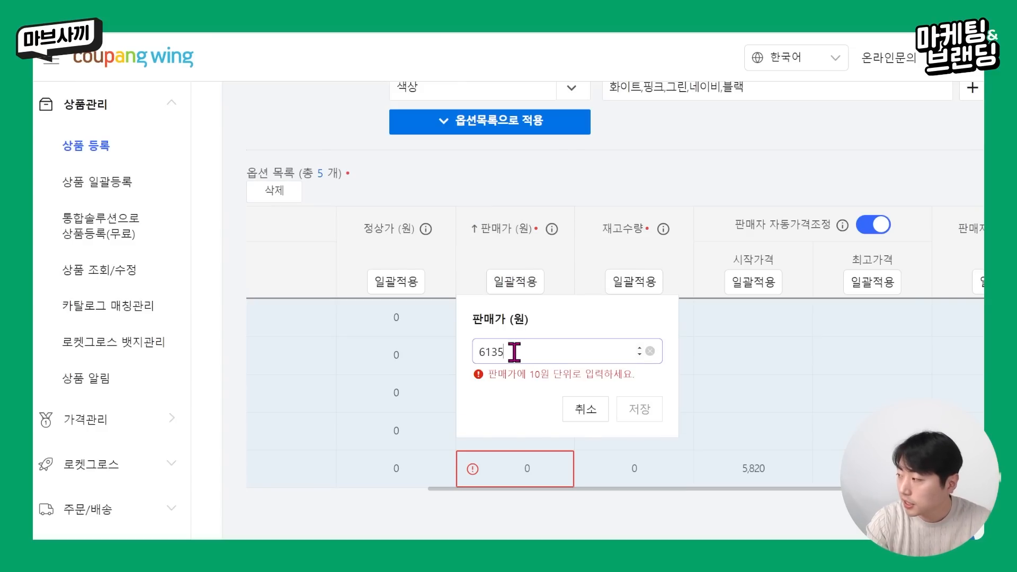
pyautogui.write('0')
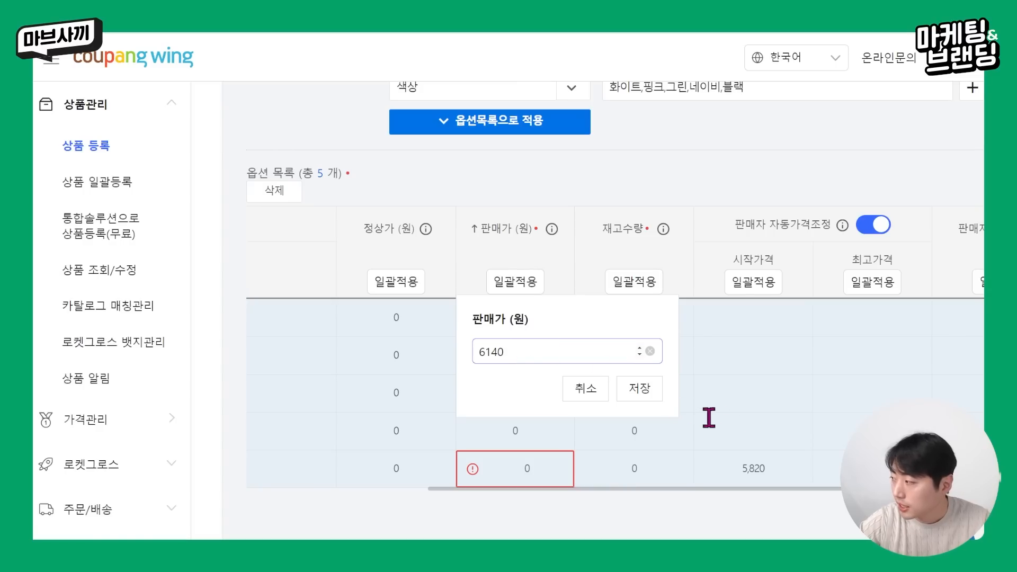
pyautogui.click(641, 409)
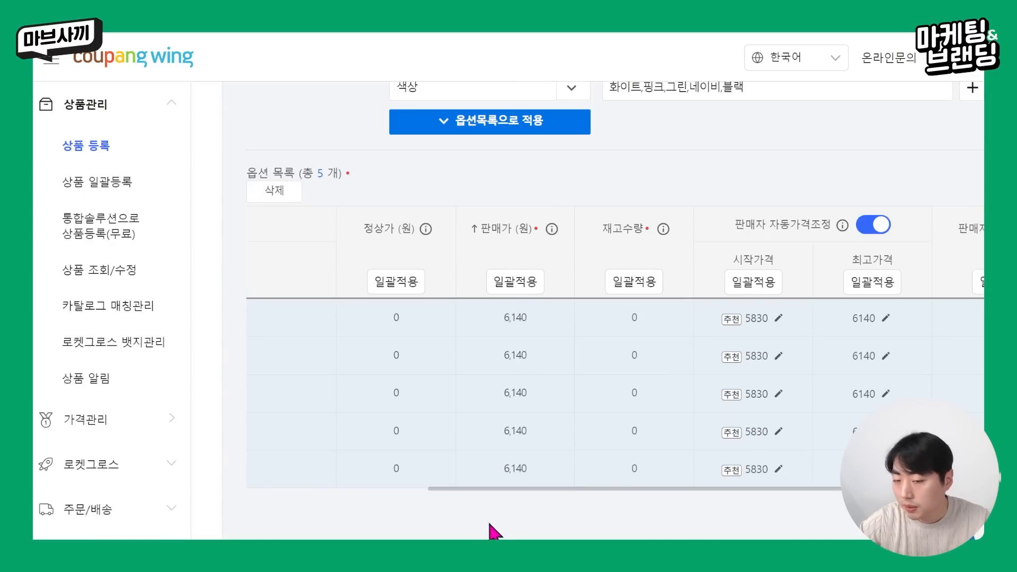
pyautogui.click(637, 286)
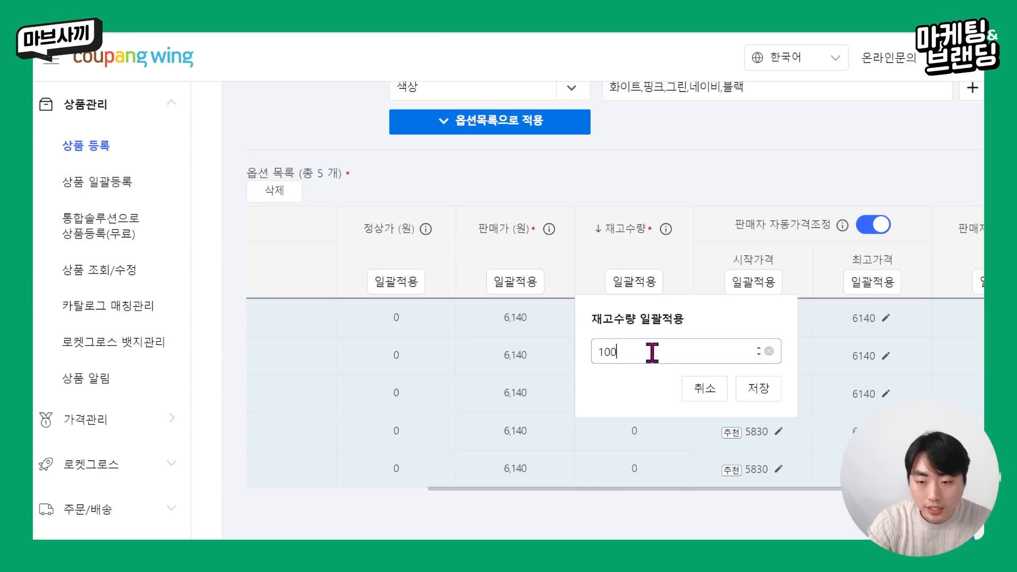
pyautogui.click(740, 395)
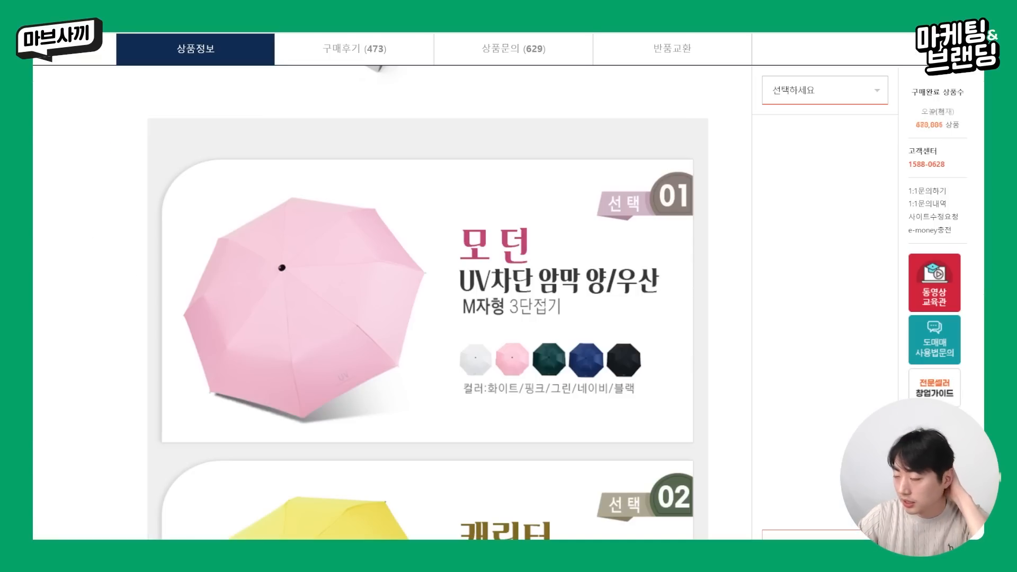
# Step: Check the 도매매 listing's option list for the stock of each parasol design and colour
pyautogui.scroll(15, 802, 379)
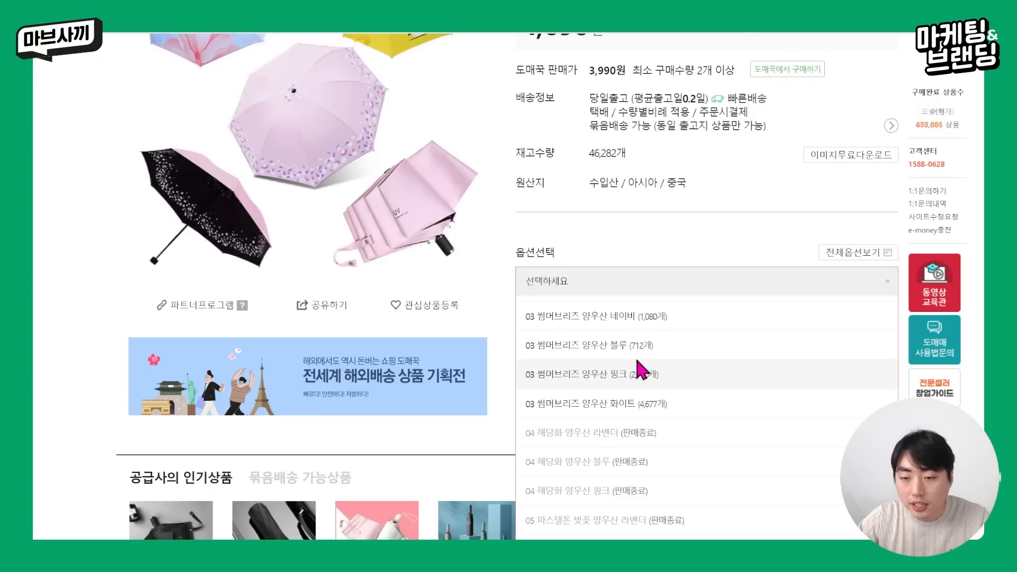
pyautogui.scroll(-1, 659, 253)
pyautogui.scroll(-1, 661, 262)
pyautogui.scroll(5, 706, 284)
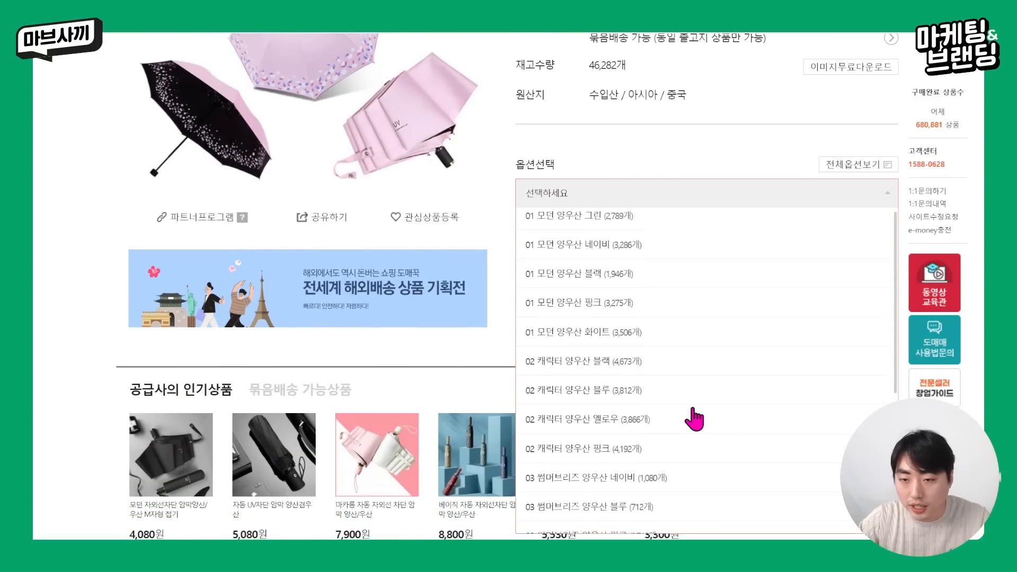
# Step: Examine the umbrella product's option list on Domeme, checking the available models, colors and discontinued options
pyautogui.click(626, 192)
pyautogui.click(650, 190)
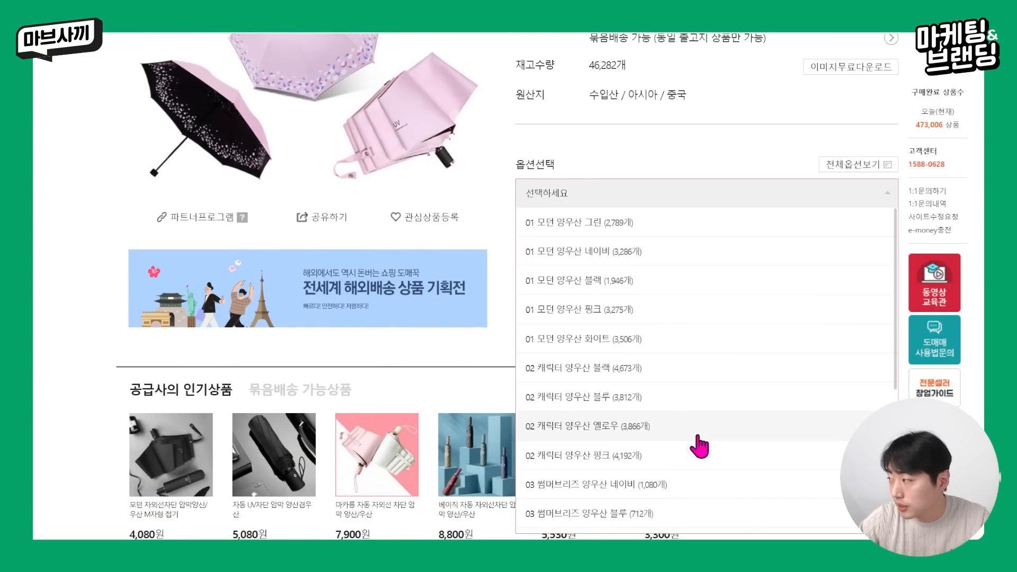
pyautogui.scroll(-2, 679, 381)
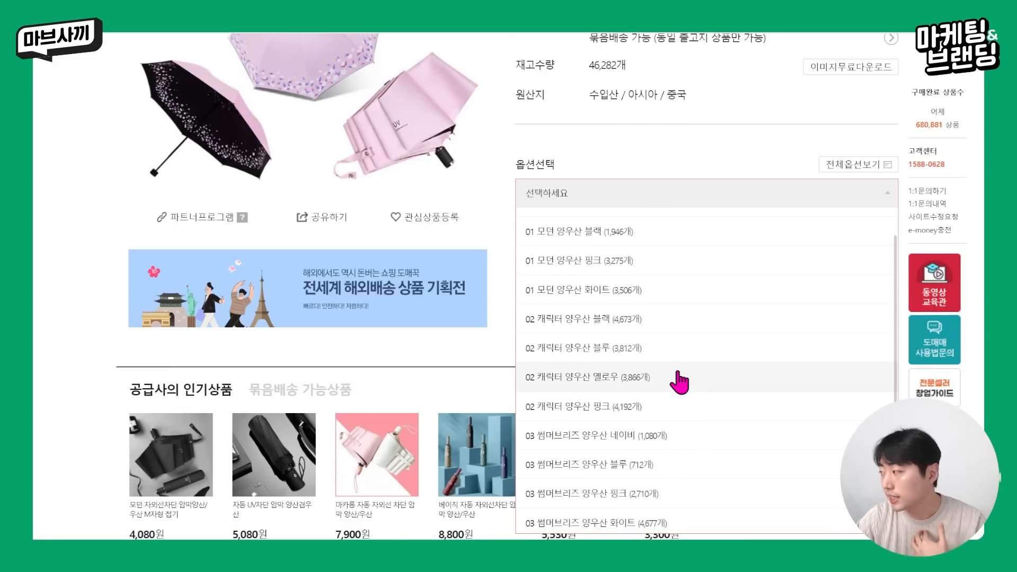
pyautogui.scroll(-6, 680, 381)
pyautogui.scroll(8, 696, 481)
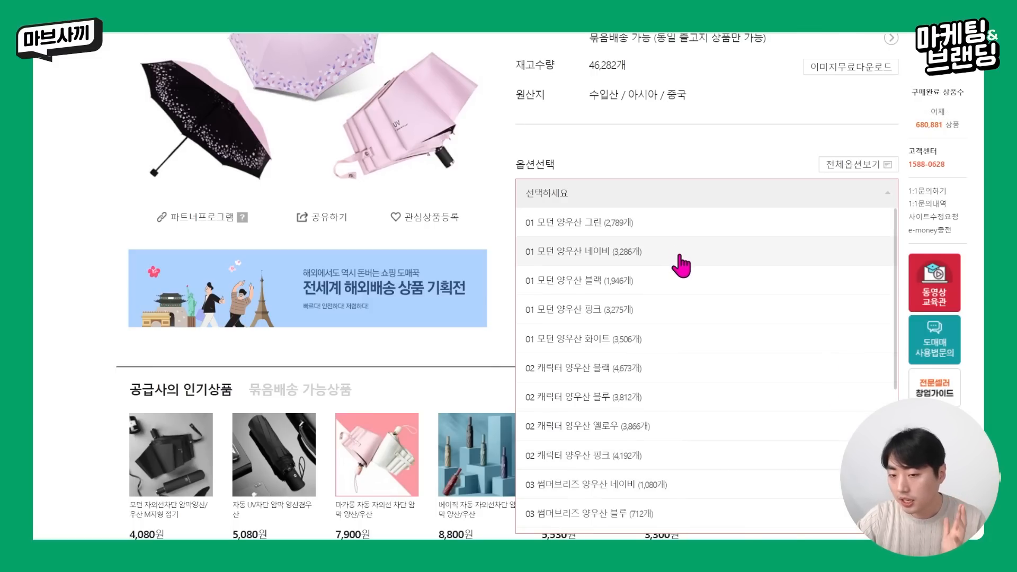
pyautogui.scroll(-5, 697, 392)
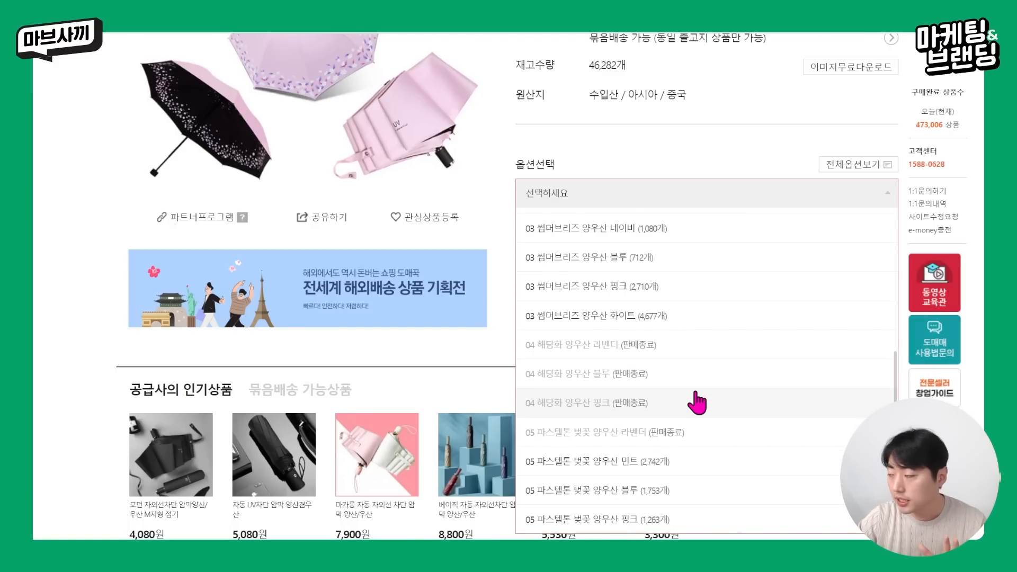
pyautogui.scroll(5, 697, 403)
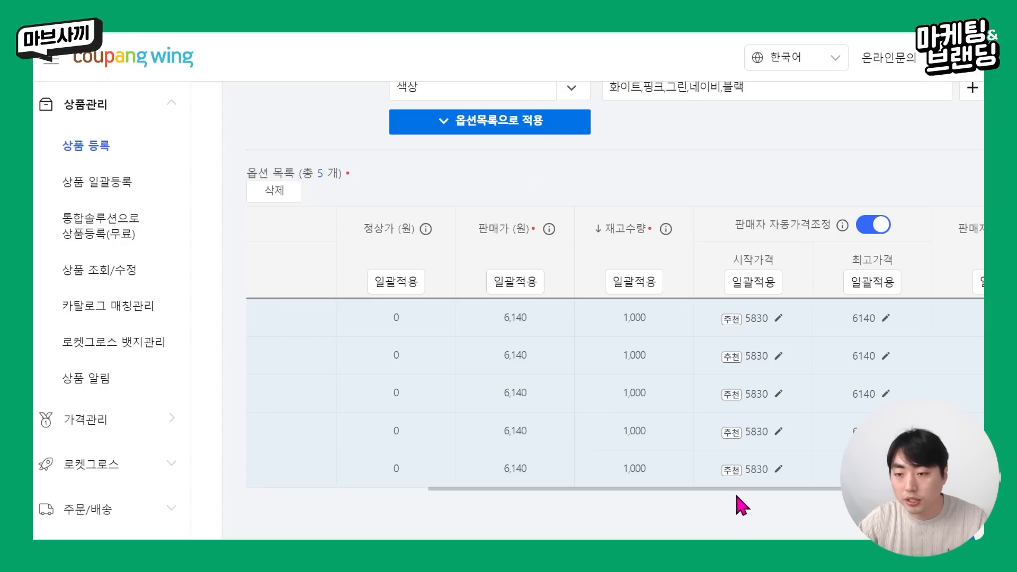
# Step: In Coupang Wing's option list, toggle 판매자 자동가격조정 off, re-enable it with confirmation, and finally switch it off
pyautogui.hscroll(3, 736, 495)
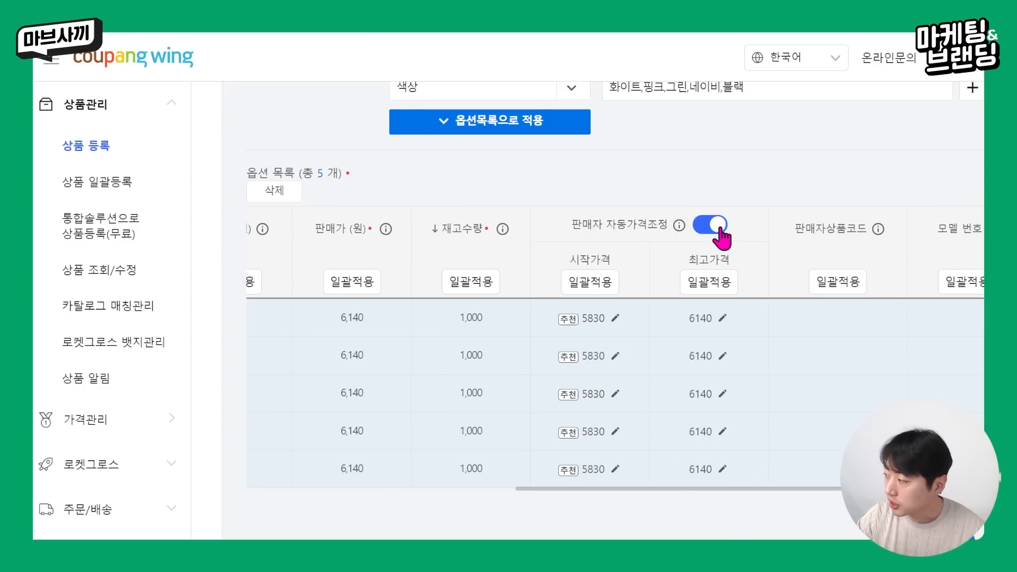
pyautogui.click(719, 228)
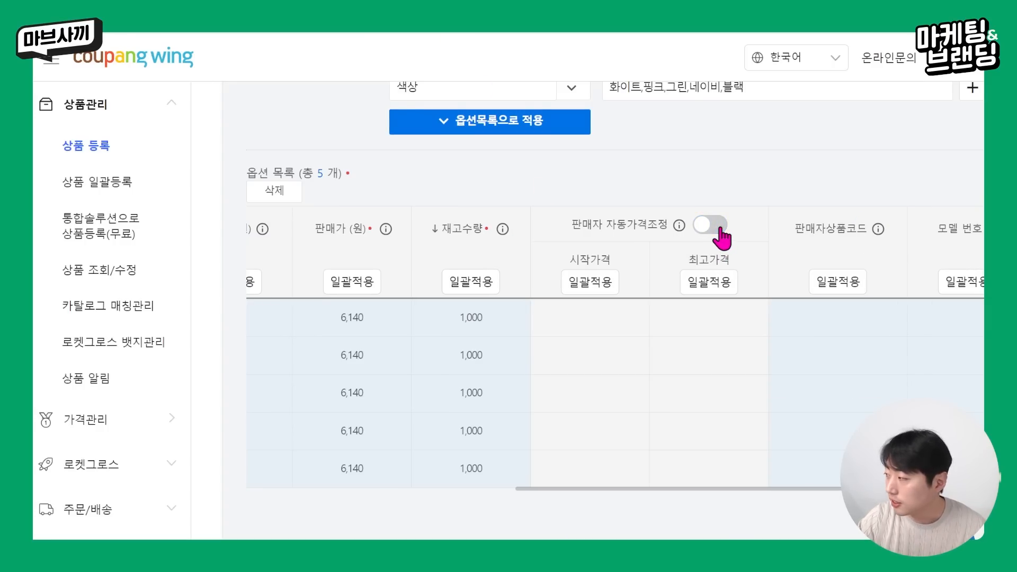
pyautogui.click(720, 229)
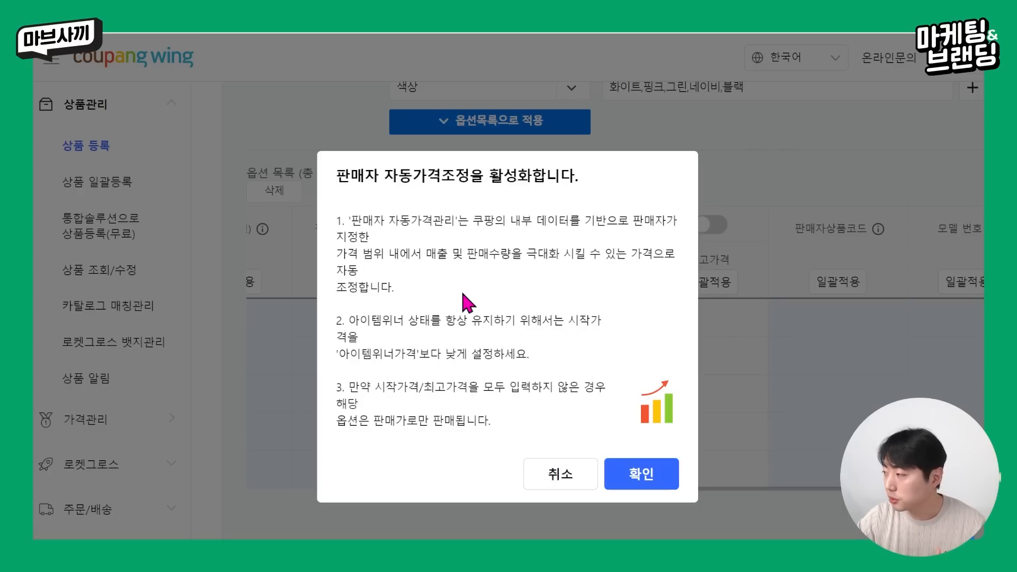
pyautogui.click(633, 477)
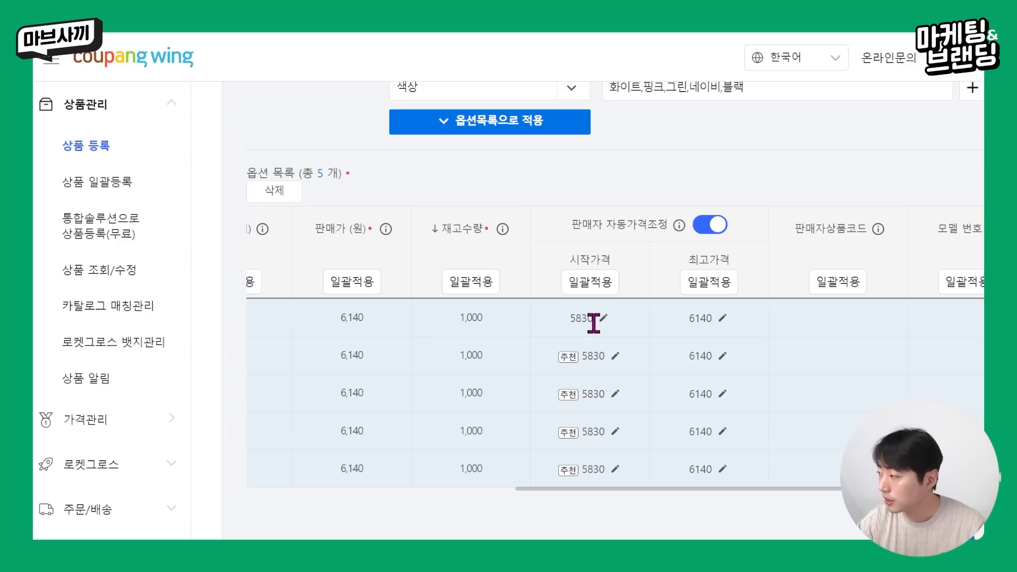
pyautogui.click(711, 226)
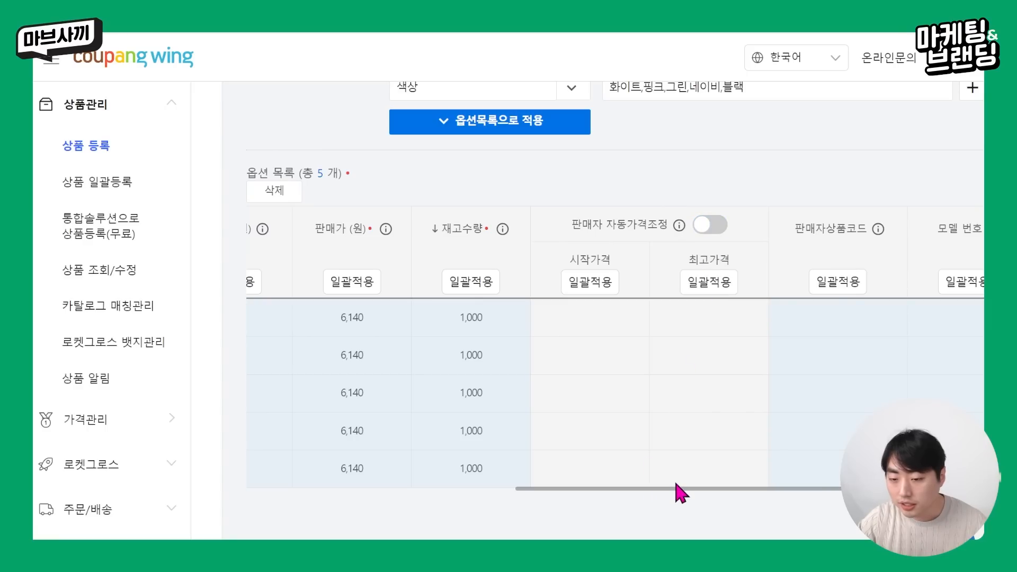
pyautogui.moveTo(717, 487); pyautogui.dragTo(329, 481)
# Step: Review the umbrella option list on the Domeme product page and close it without choosing an option
pyautogui.scroll(-8, 404, 522)
pyautogui.scroll(1, 565, 474)
pyautogui.scroll(-6, 562, 469)
pyautogui.scroll(3, 545, 281)
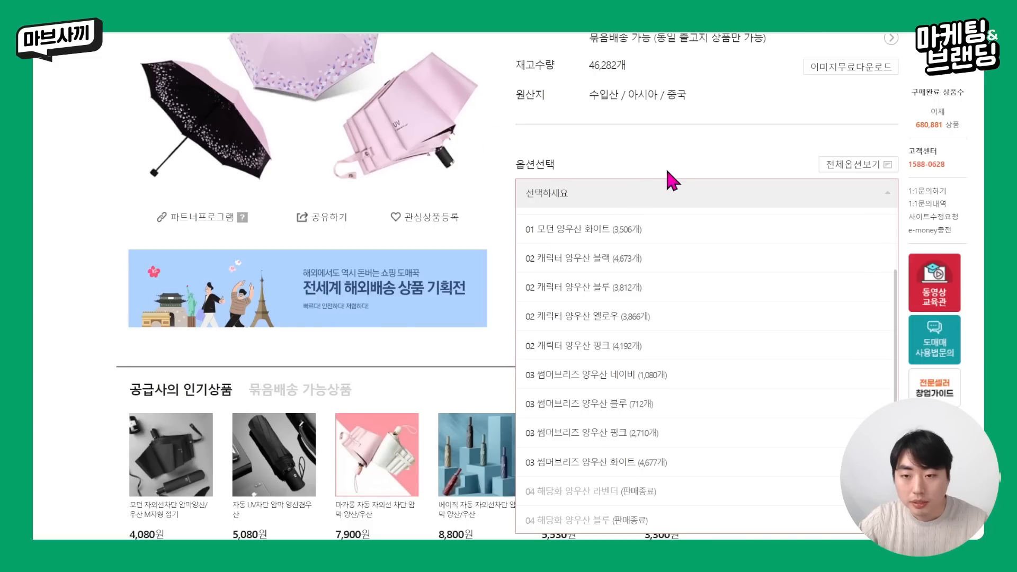
pyautogui.click(666, 171)
pyautogui.scroll(3, 794, 265)
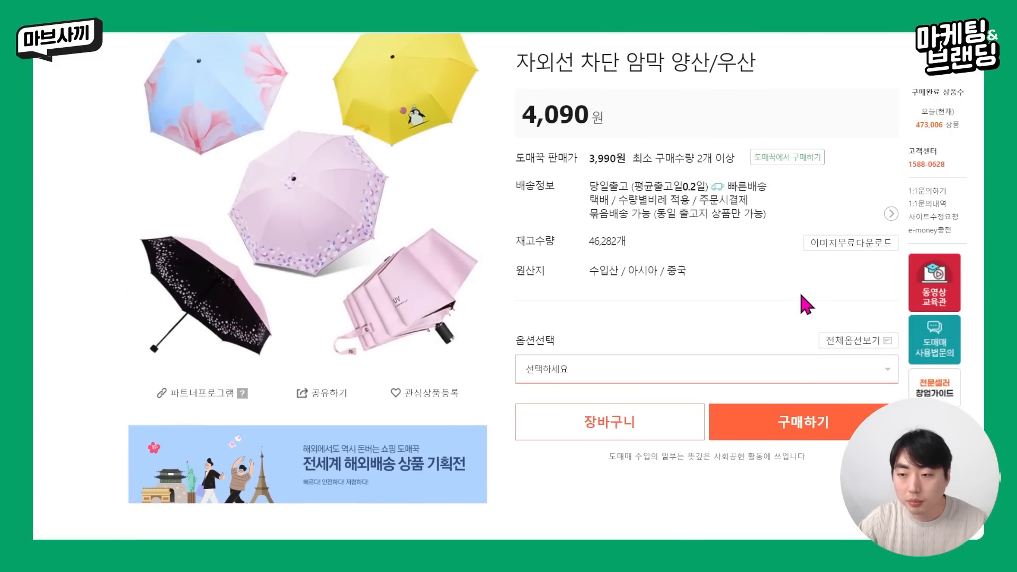
# Step: Open the product's free image download window and check its separate downloads for product images and detail images
pyautogui.scroll(2, 801, 303)
pyautogui.moveTo(790, 329); pyautogui.dragTo(905, 339)
pyautogui.click(903, 347)
pyautogui.click(882, 335)
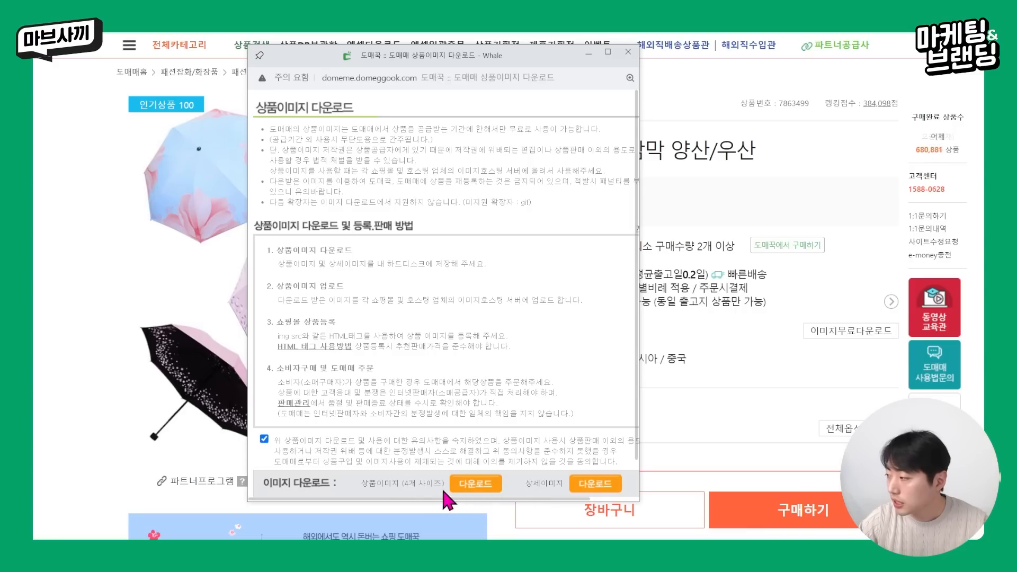
pyautogui.moveTo(368, 485); pyautogui.dragTo(435, 491)
pyautogui.click(434, 491)
pyautogui.moveTo(440, 67); pyautogui.dragTo(664, 52)
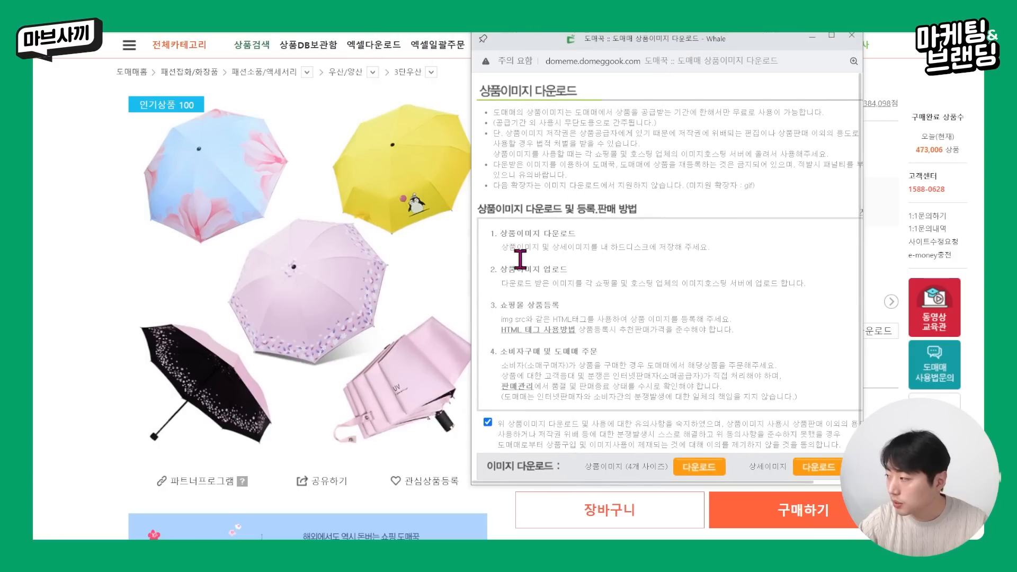
pyautogui.moveTo(758, 467); pyautogui.dragTo(772, 467)
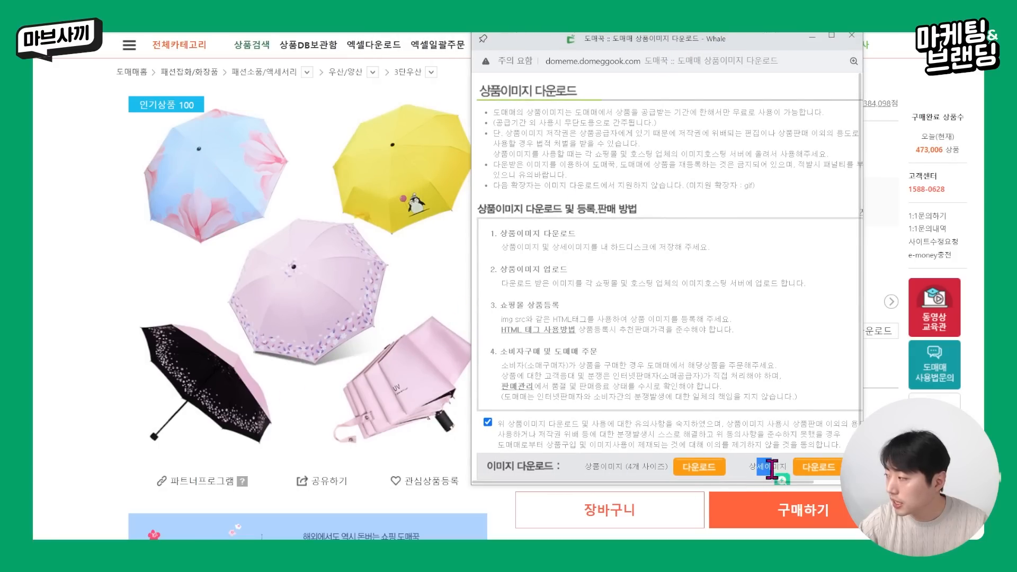
# Step: Check the product's detail images behind the download window and close that window without downloading
pyautogui.scroll(-10, 339, 418)
pyautogui.scroll(-10, 339, 419)
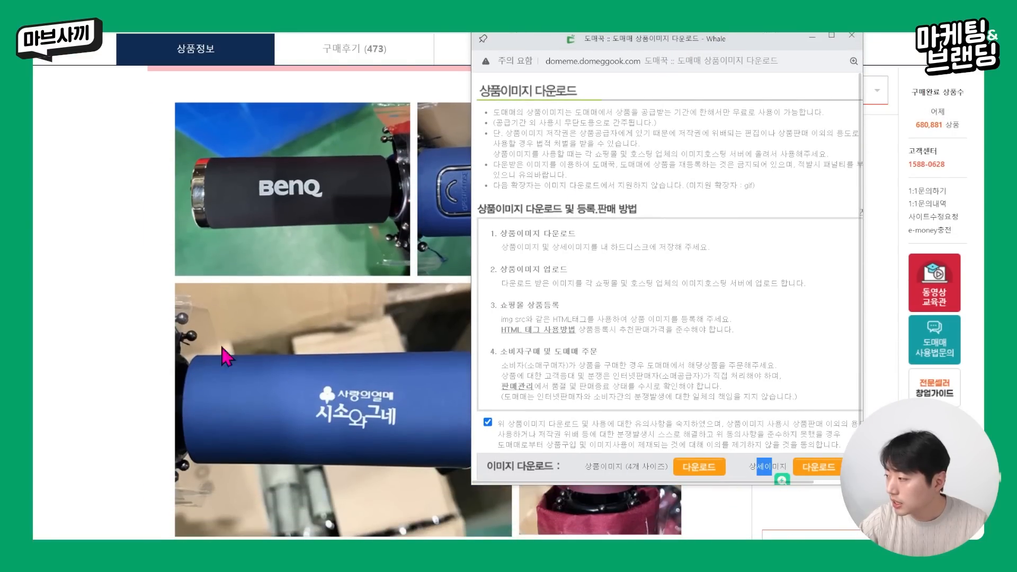
pyautogui.moveTo(614, 53); pyautogui.dragTo(347, 107)
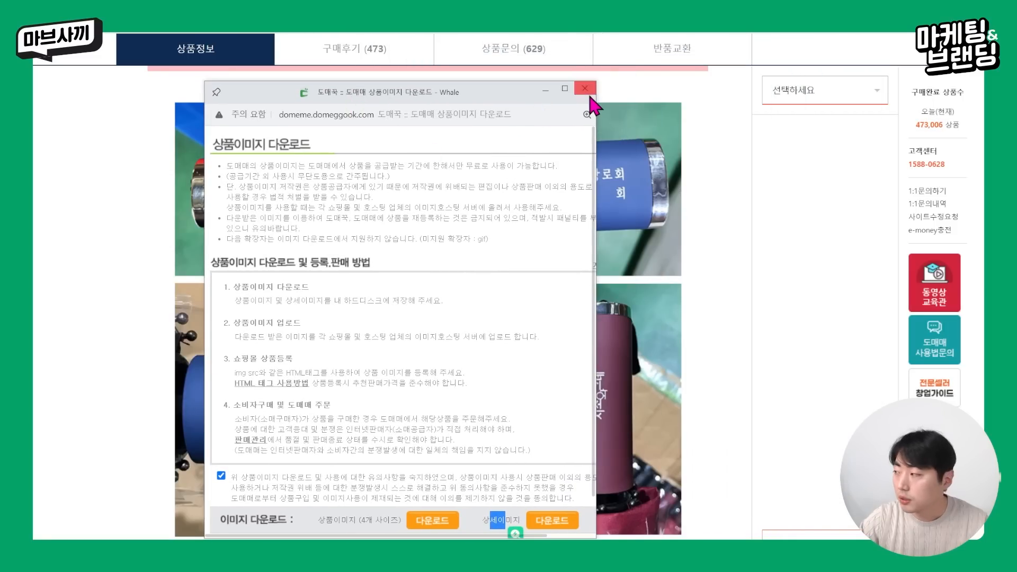
pyautogui.click(586, 89)
# Step: Look over the main product images and browse the product details to the 선택 01 모던 umbrella section
pyautogui.scroll(20, 404, 310)
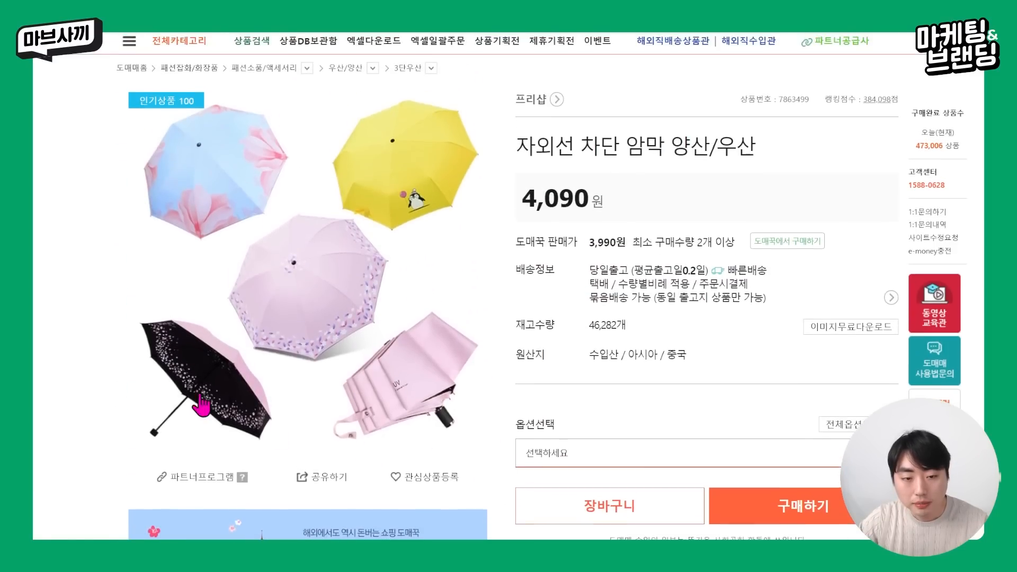
pyautogui.scroll(-4, 339, 291)
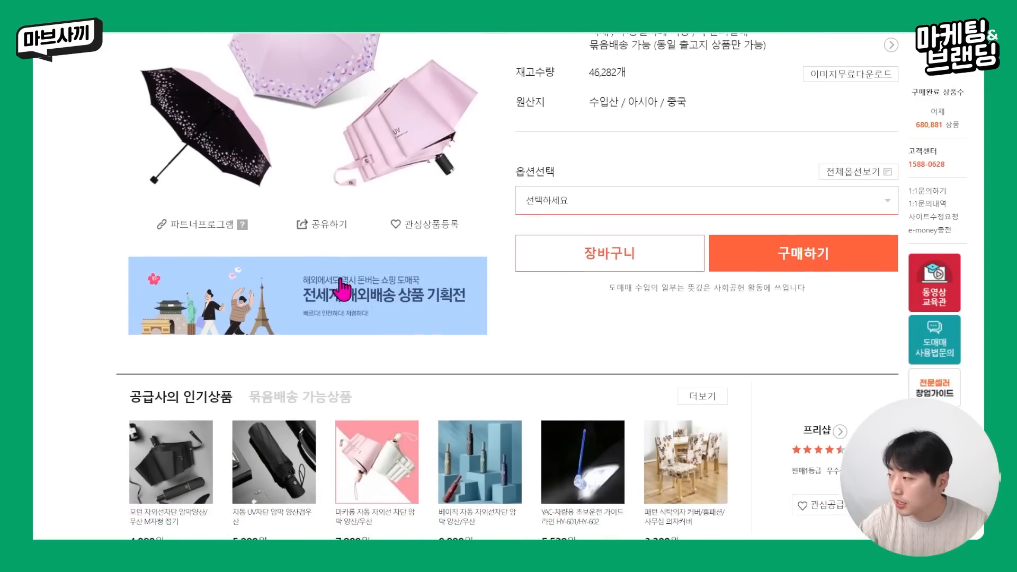
pyautogui.scroll(4, 339, 289)
pyautogui.scroll(-3, 443, 420)
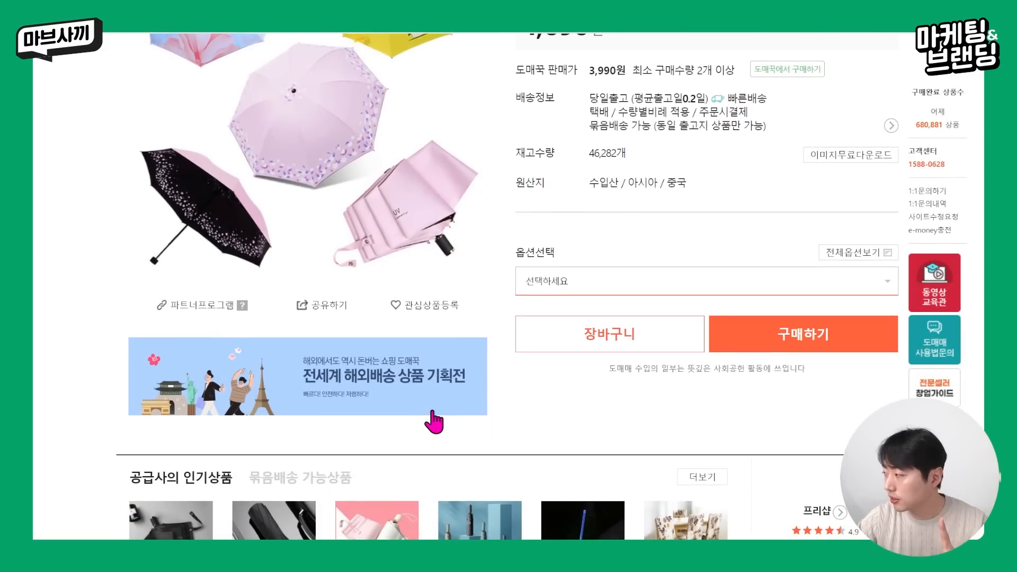
pyautogui.scroll(-15, 433, 422)
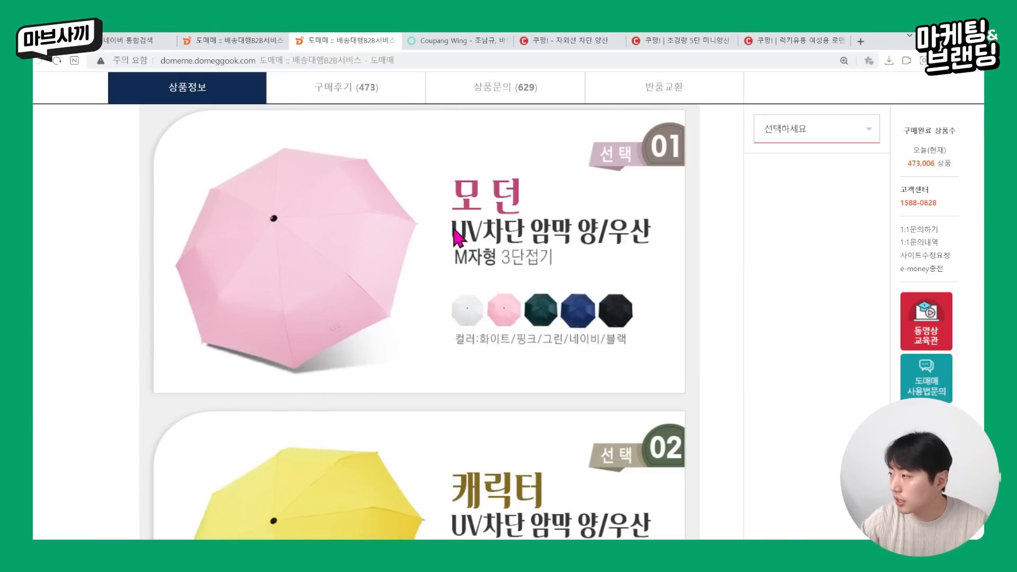
# Step: Switch to the Naver search page and search for "네이버 웨일"
pyautogui.click(105, 38)
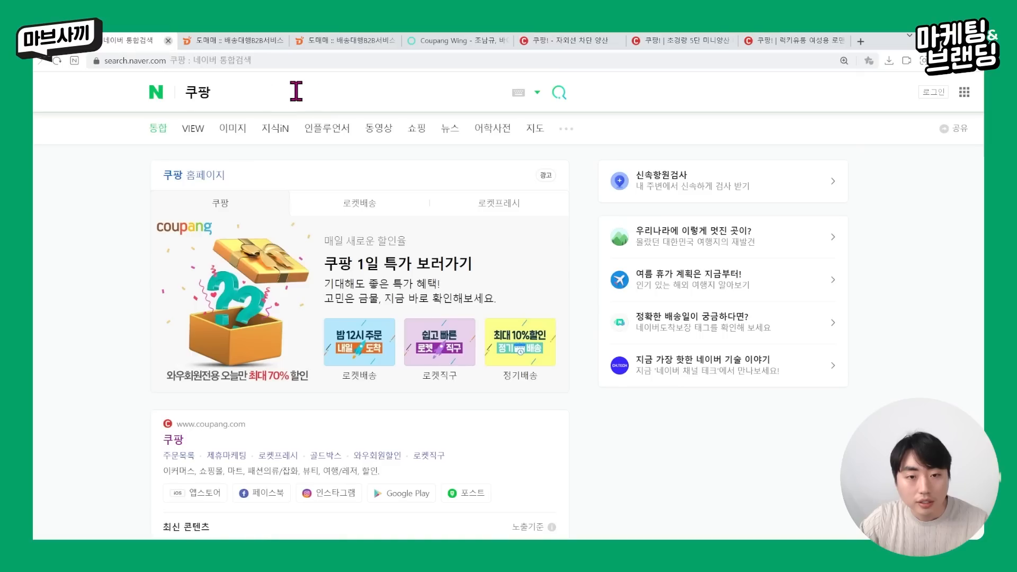
pyautogui.click(324, 92)
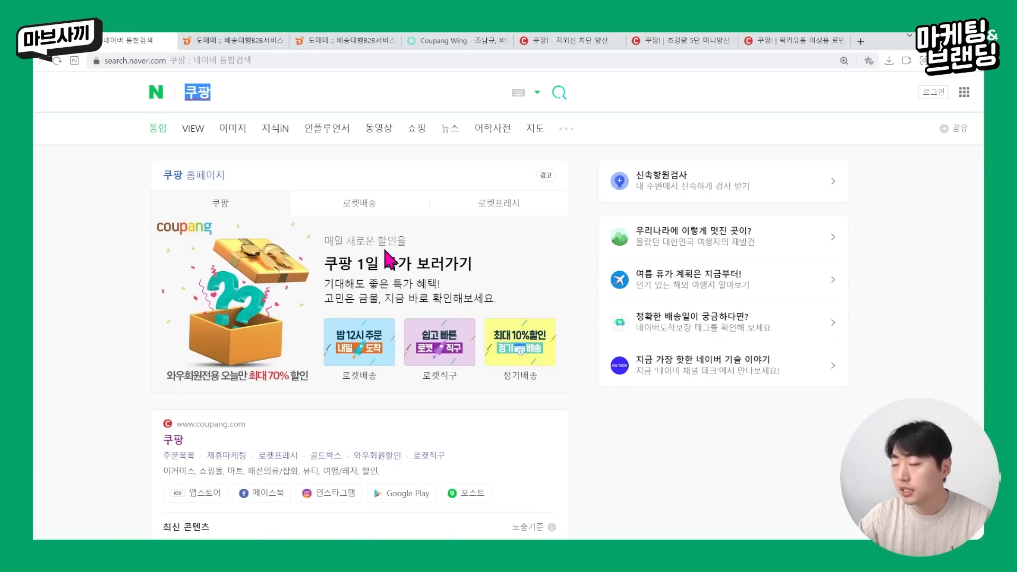
pyautogui.write('네이버 웨일')
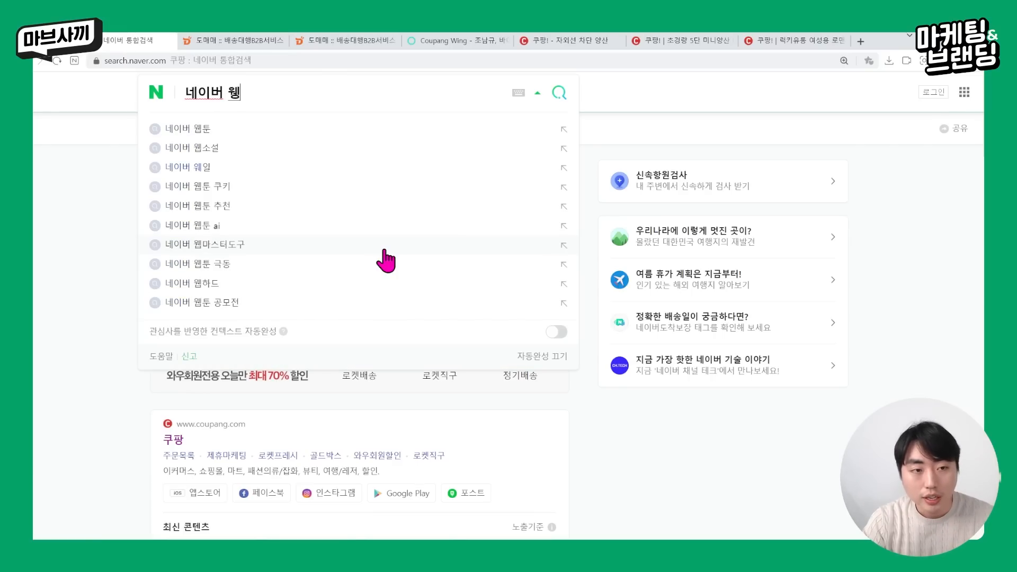
pyautogui.press('Return')
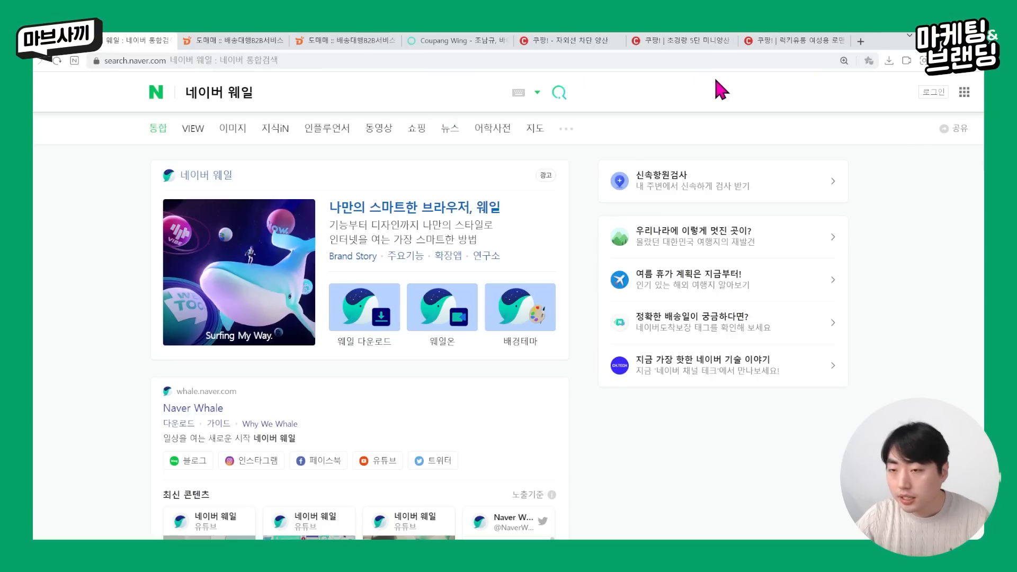
# Step: View the browser's page-capture options, dismiss them, and open a small mobile browsing window
pyautogui.click(923, 61)
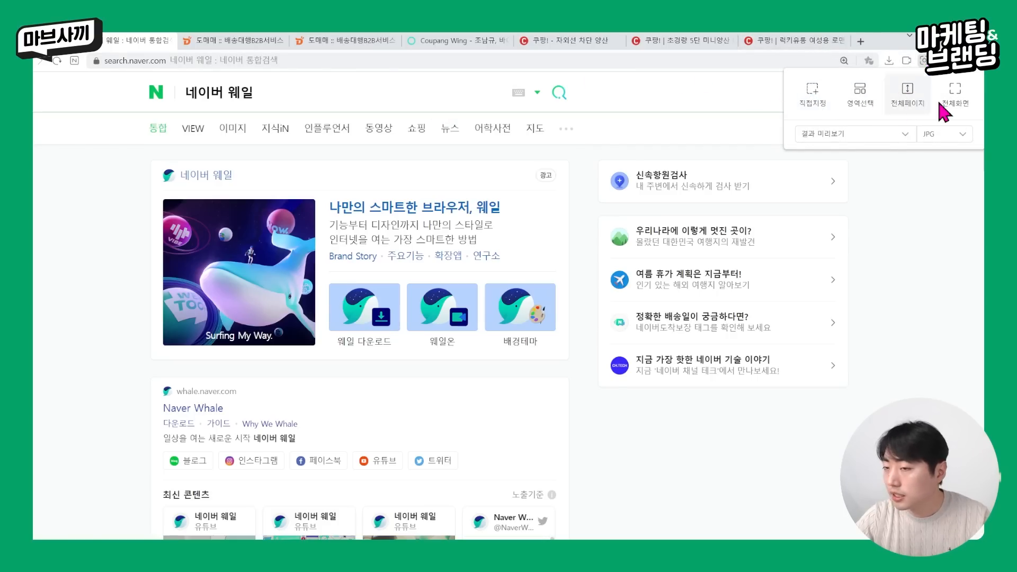
pyautogui.click(908, 188)
pyautogui.click(976, 62)
pyautogui.click(823, 90)
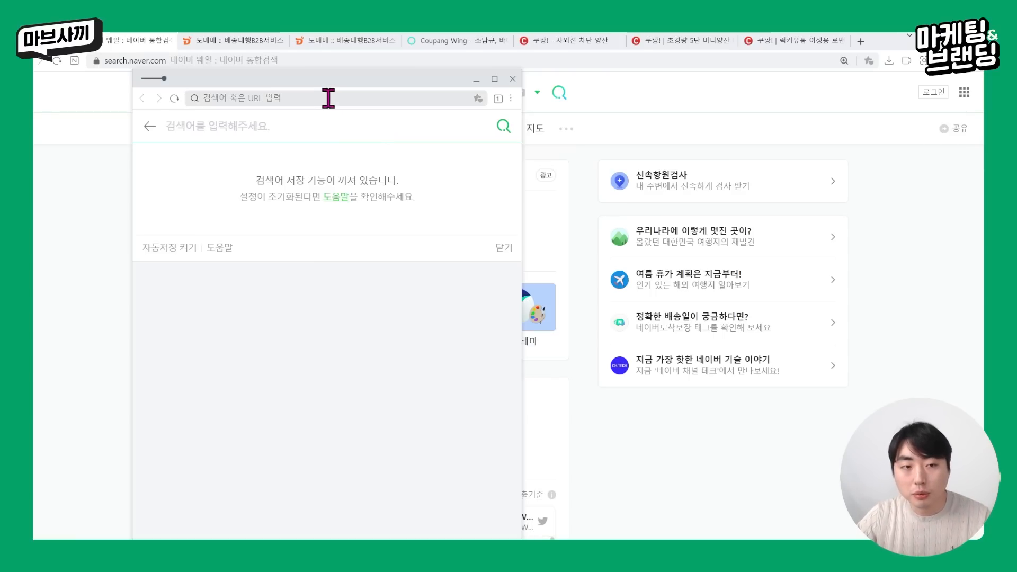
# Step: Search Naver for "양산" in the mobile browsing window
pyautogui.write('ㅎ')
pyautogui.press('BackSpace')
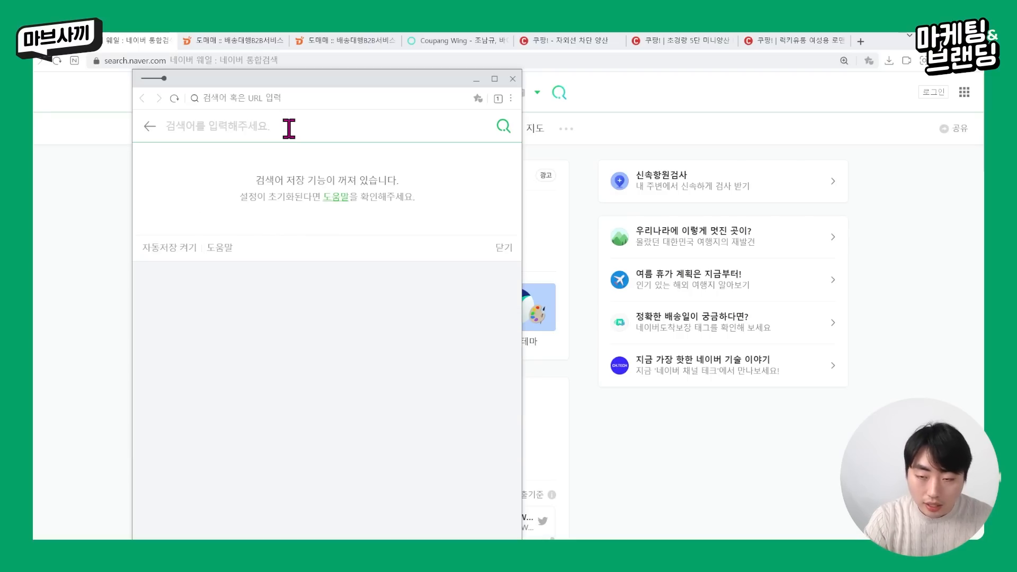
pyautogui.write('양산')
pyautogui.press('Return')
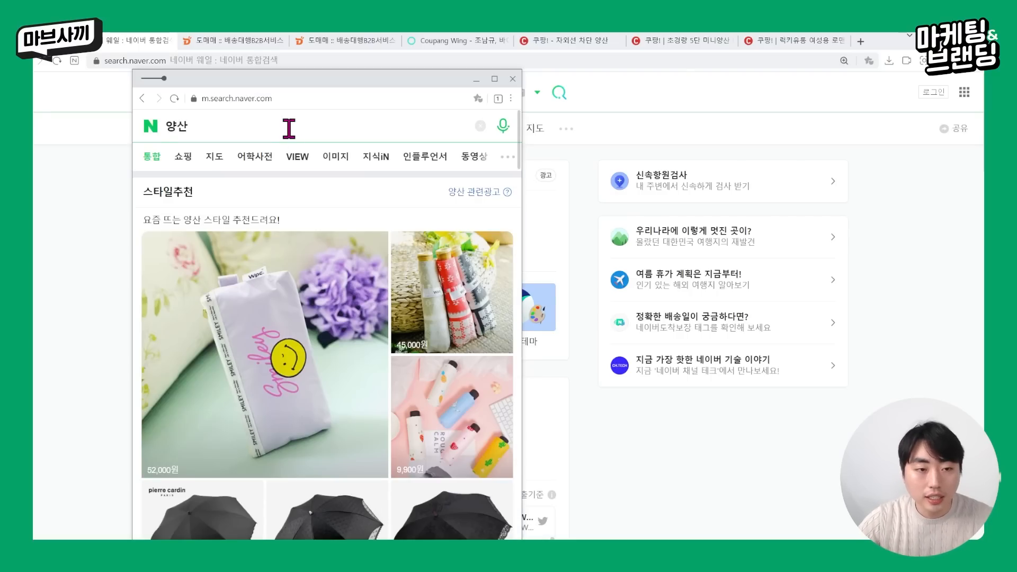
# Step: Browse the mobile search results and the 쇼핑 results for 양산, and close the mobile window
pyautogui.scroll(-10, 226, 216)
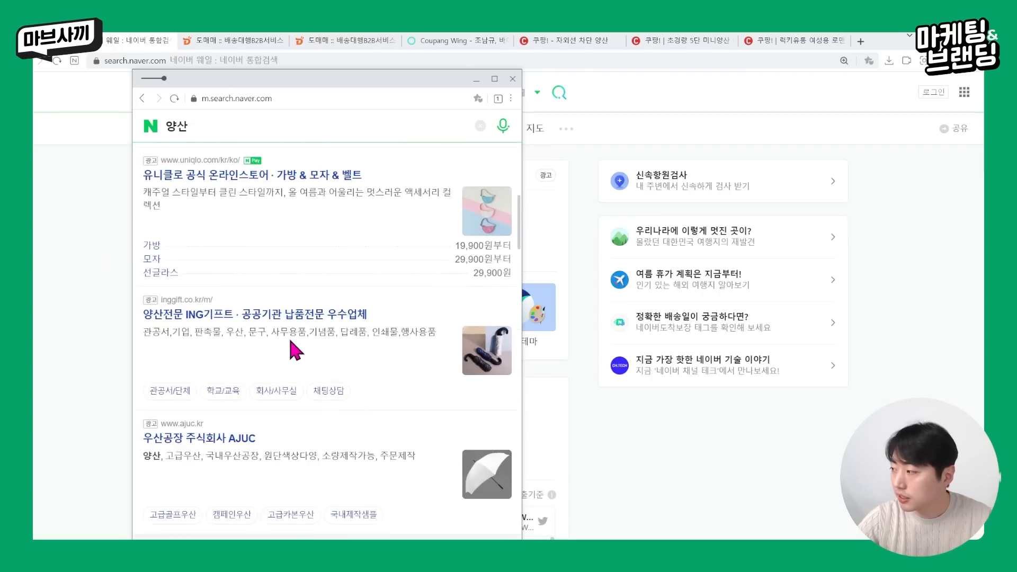
pyautogui.scroll(6, 291, 345)
pyautogui.click(290, 349)
pyautogui.click(182, 155)
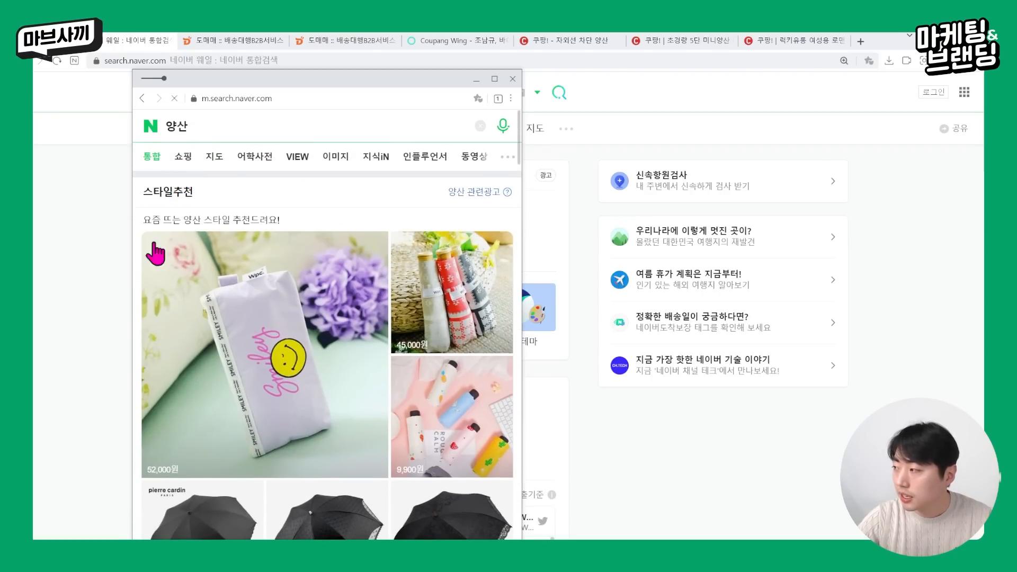
pyautogui.scroll(-10, 380, 262)
pyautogui.scroll(10, 329, 279)
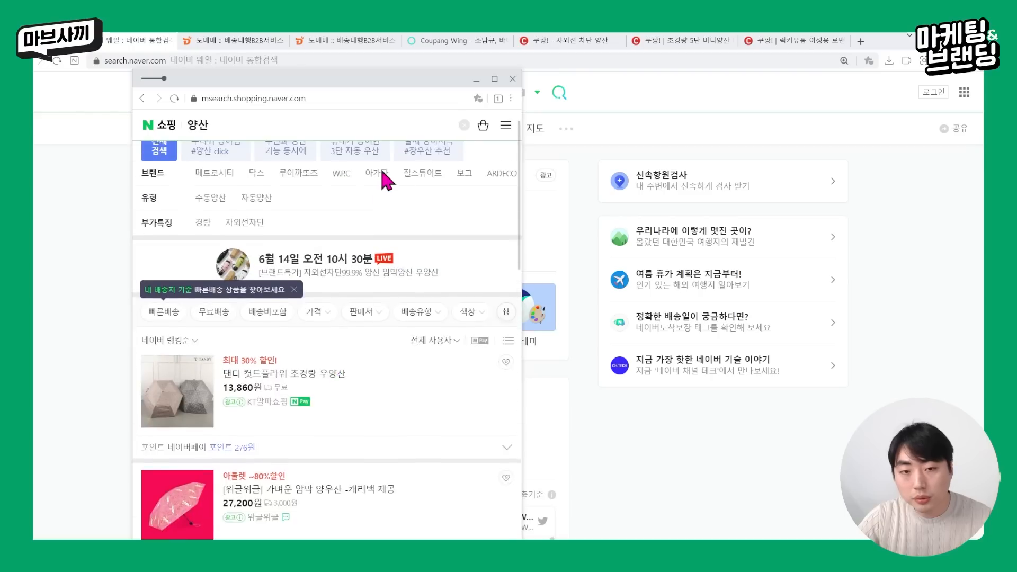
pyautogui.click(513, 78)
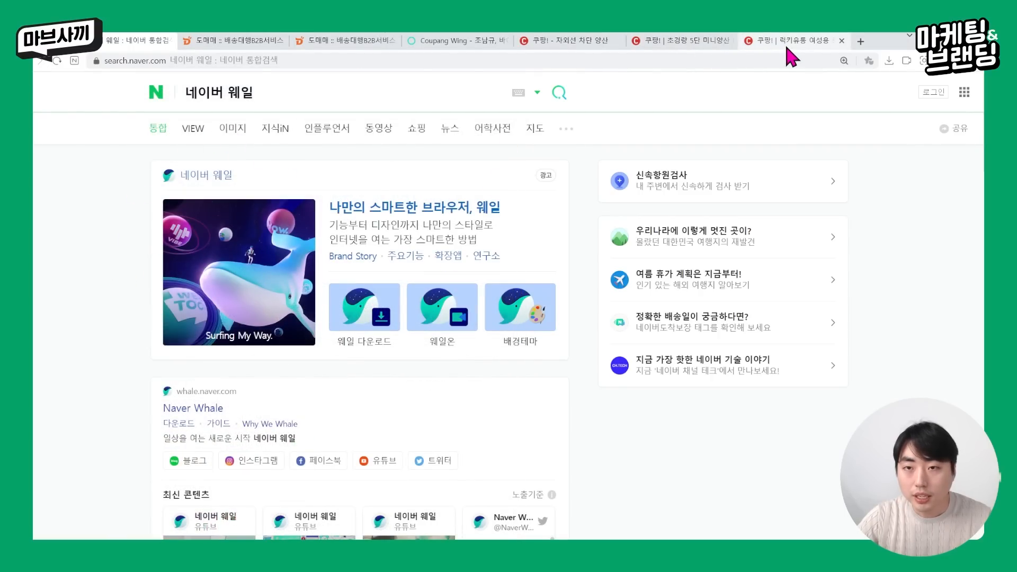
# Step: Check the open Coupang Wing and Coupang pages and return to the Domeme umbrella's detail section
pyautogui.click(466, 41)
pyautogui.click(564, 40)
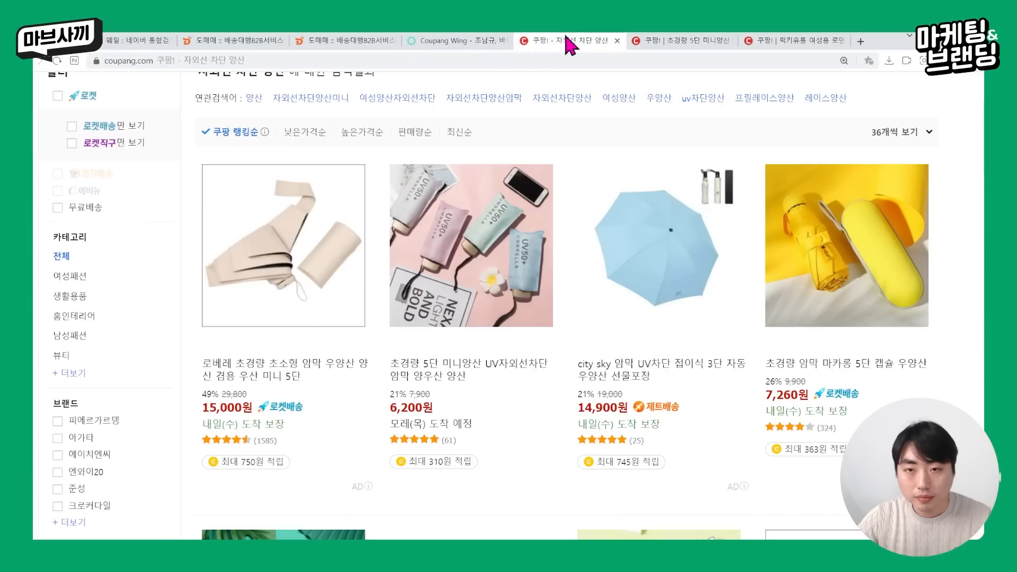
pyautogui.click(669, 41)
pyautogui.click(305, 41)
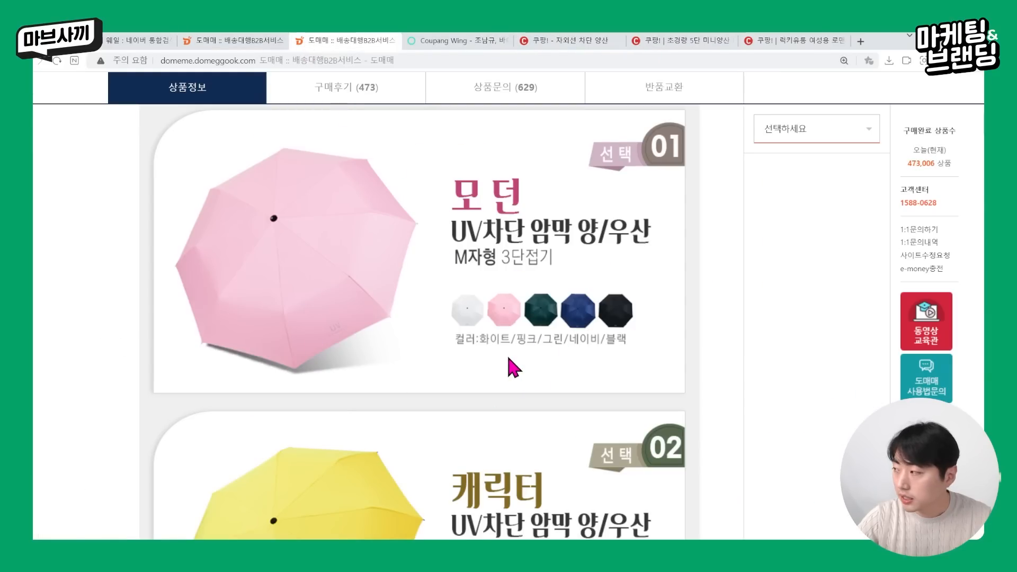
# Step: Capture the region around the pink umbrella in the 모던 section of the product details
pyautogui.scroll(2, 509, 358)
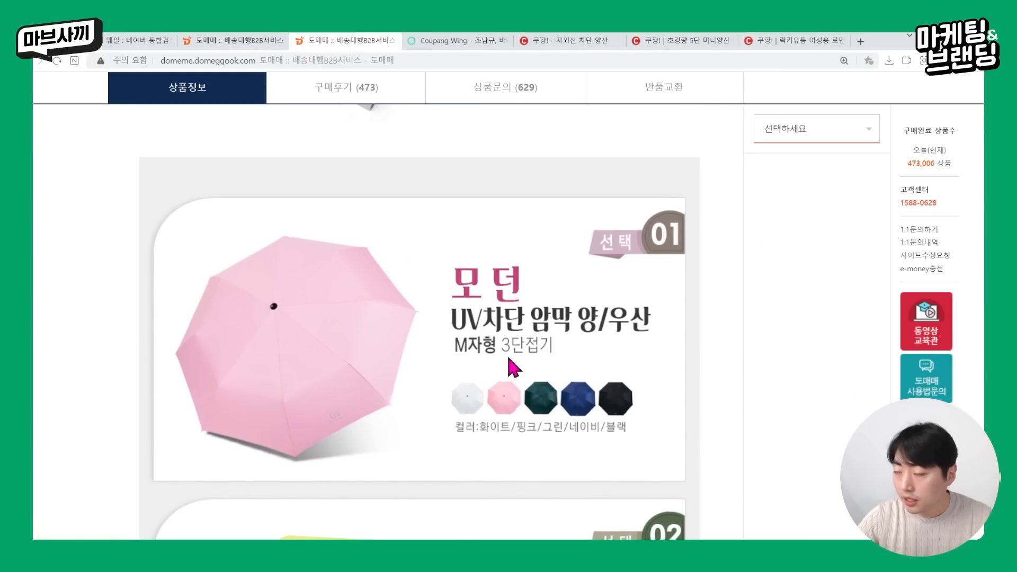
pyautogui.click(923, 61)
pyautogui.click(815, 98)
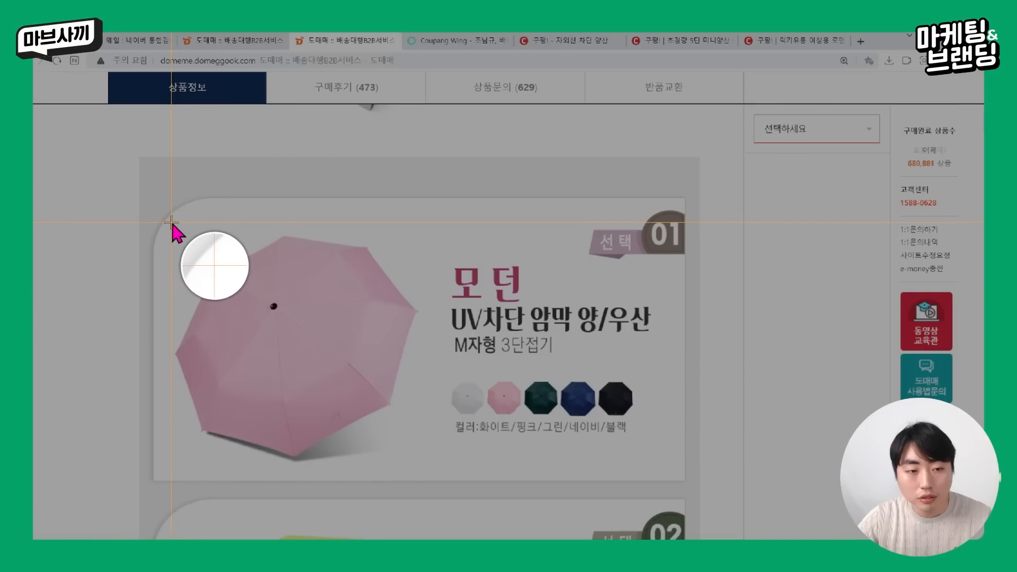
pyautogui.moveTo(165, 227); pyautogui.dragTo(433, 466)
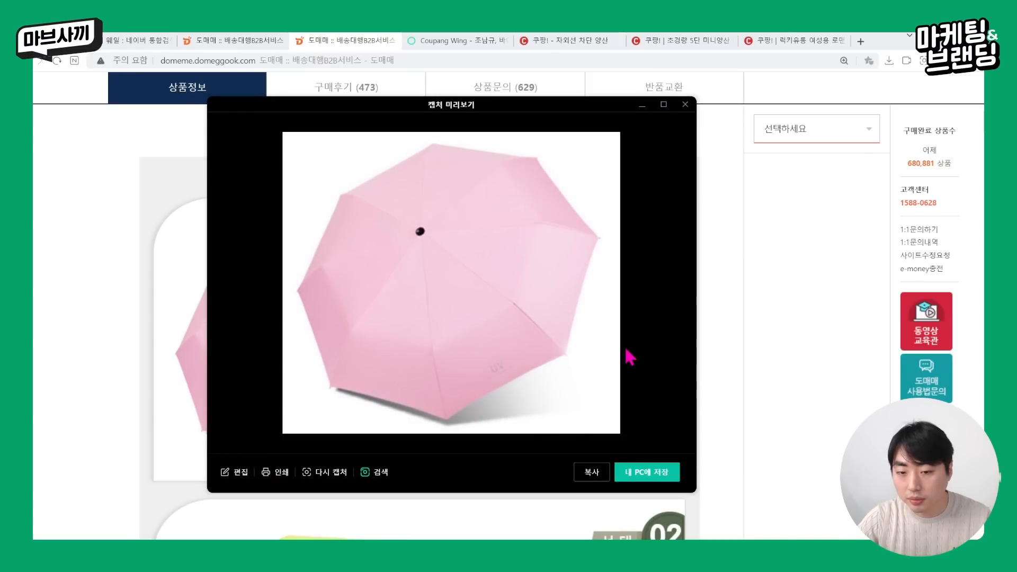
# Step: Save the captured umbrella image as a JPEG named "썸네일 모던" in the 이미지예시 folder
pyautogui.click(633, 481)
pyautogui.doubleClick(111, 109)
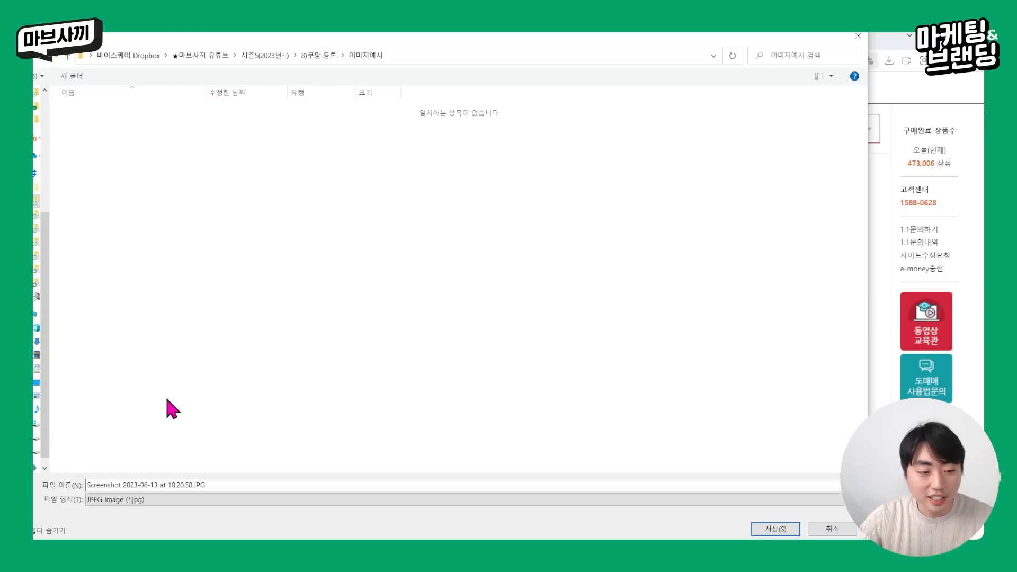
pyautogui.hotkey('ctrl', 'a')
pyautogui.press('BackSpace')
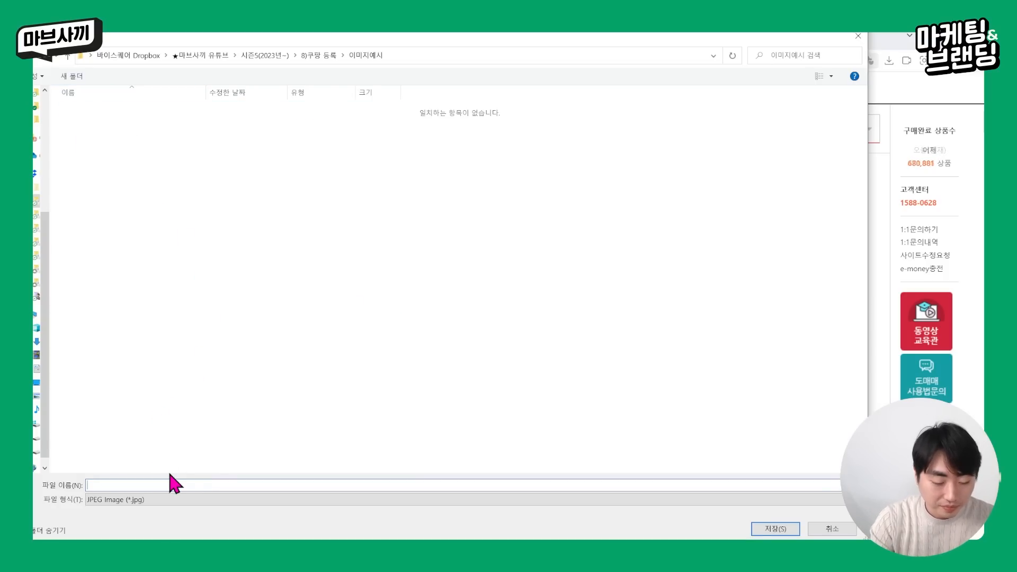
pyautogui.write('썸네일')
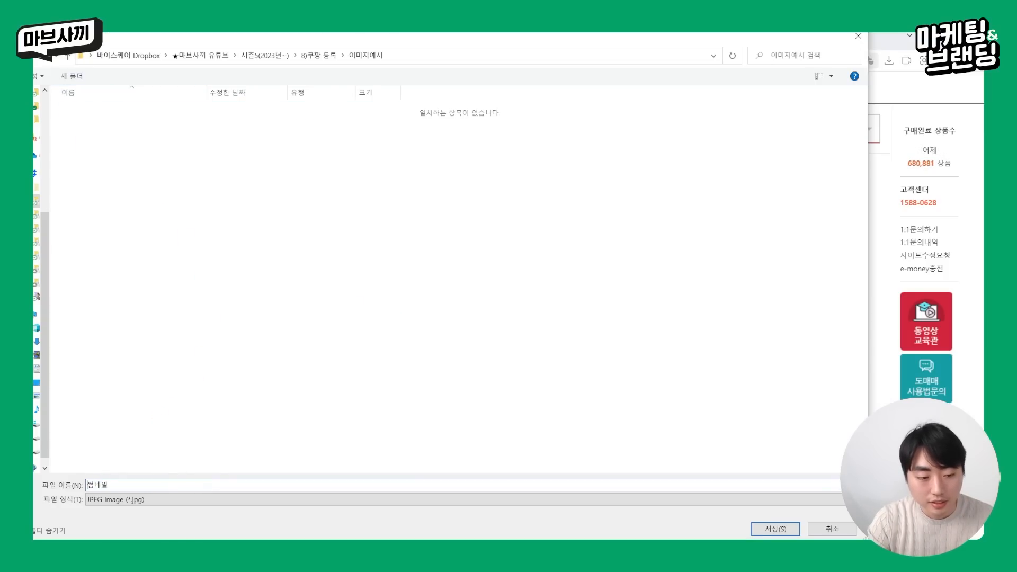
pyautogui.write('모던')
pyautogui.press('Return')
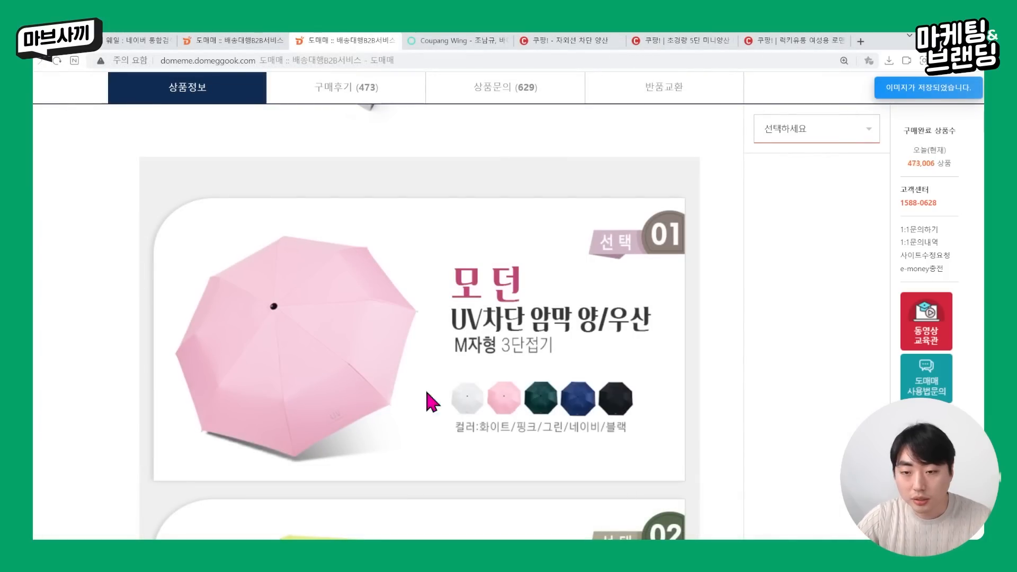
# Step: Open the product's free image download window, accept the usage terms and download the detail images
pyautogui.scroll(-10, 704, 333)
pyautogui.scroll(3, 704, 333)
pyautogui.scroll(-10, 704, 333)
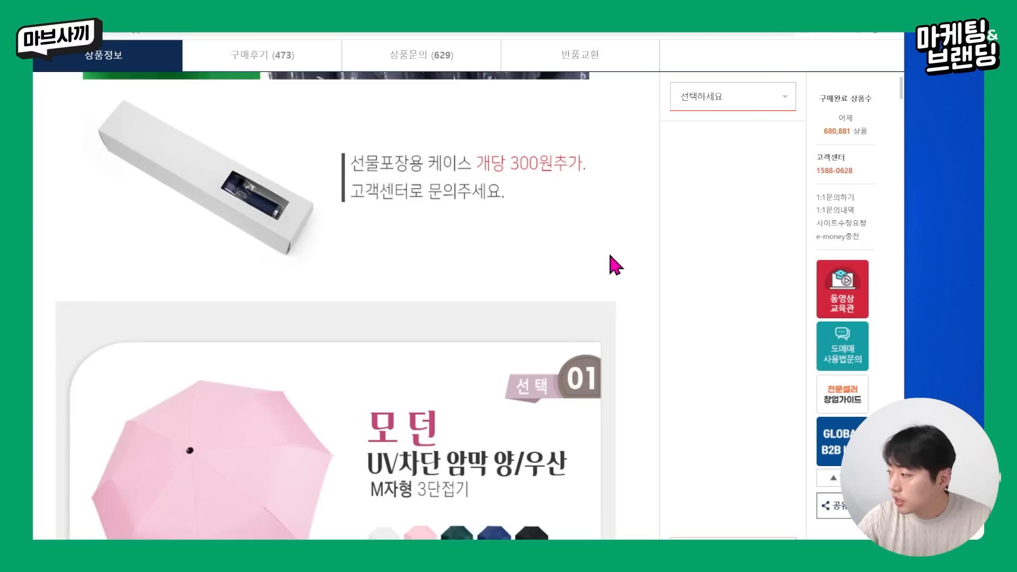
pyautogui.scroll(-5, 696, 297)
pyautogui.moveTo(541, 268); pyautogui.dragTo(531, 217)
pyautogui.scroll(15, 563, 220)
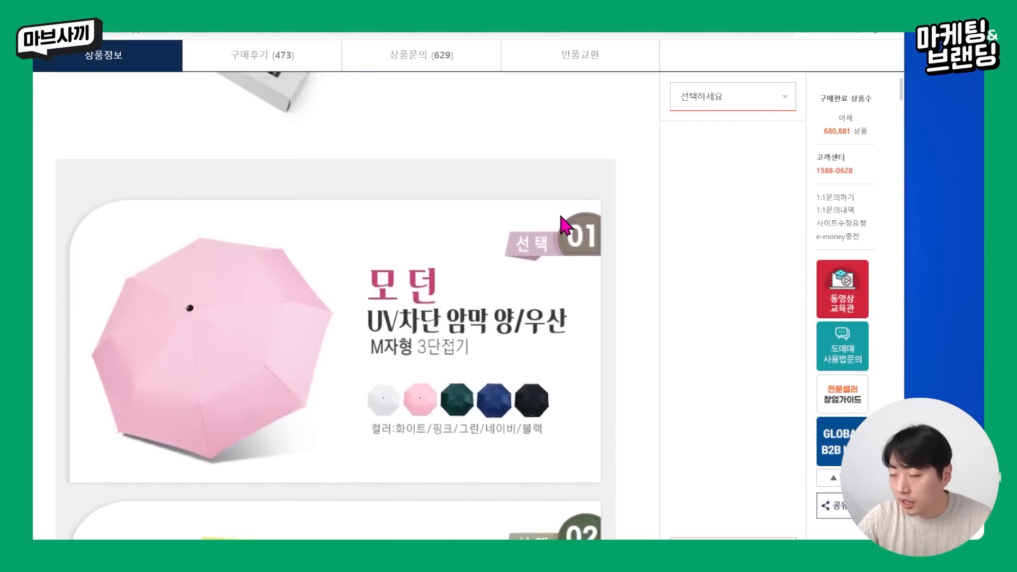
pyautogui.scroll(10, 568, 261)
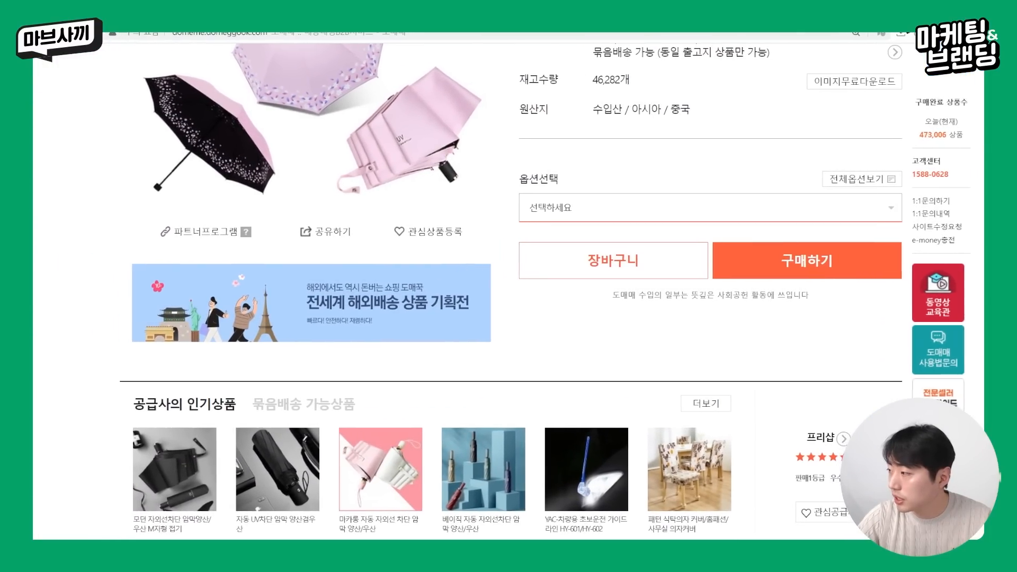
pyautogui.click(842, 84)
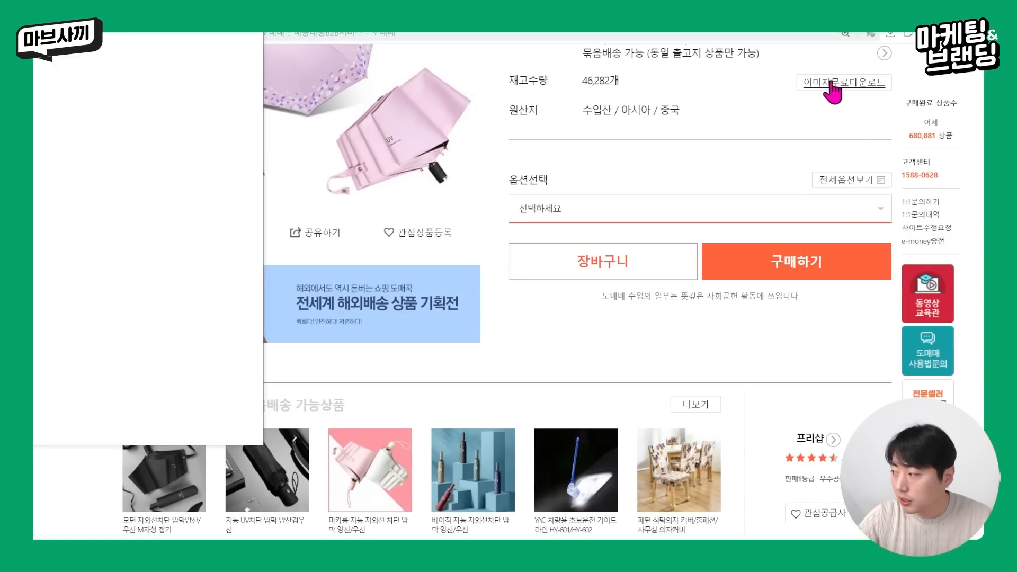
pyautogui.moveTo(50, 1); pyautogui.dragTo(432, 43)
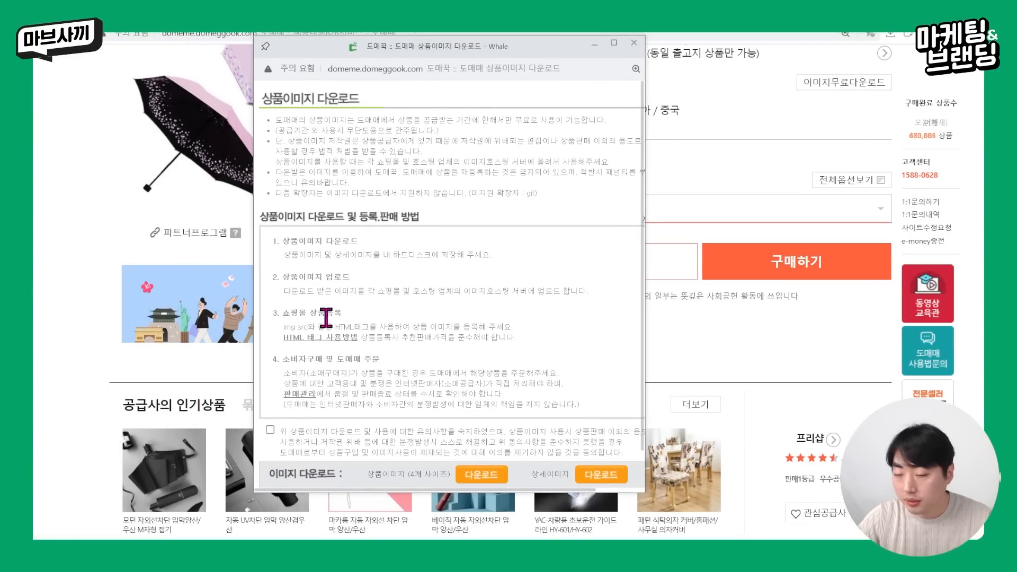
pyautogui.click(597, 474)
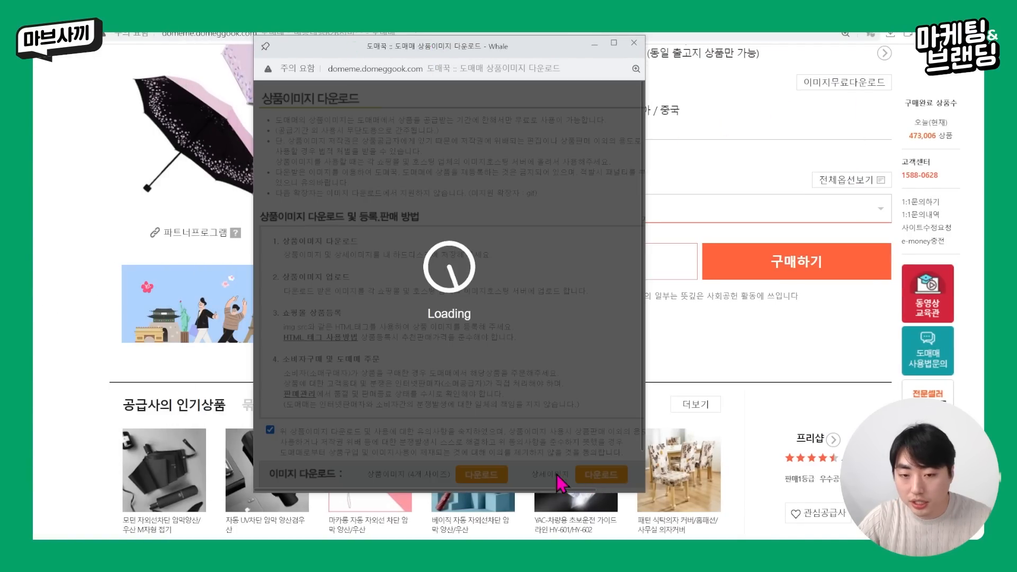
# Step: Extract the downloaded detail-image archive and enlarge the thumbnails in the extracted folder
pyautogui.click(509, 206)
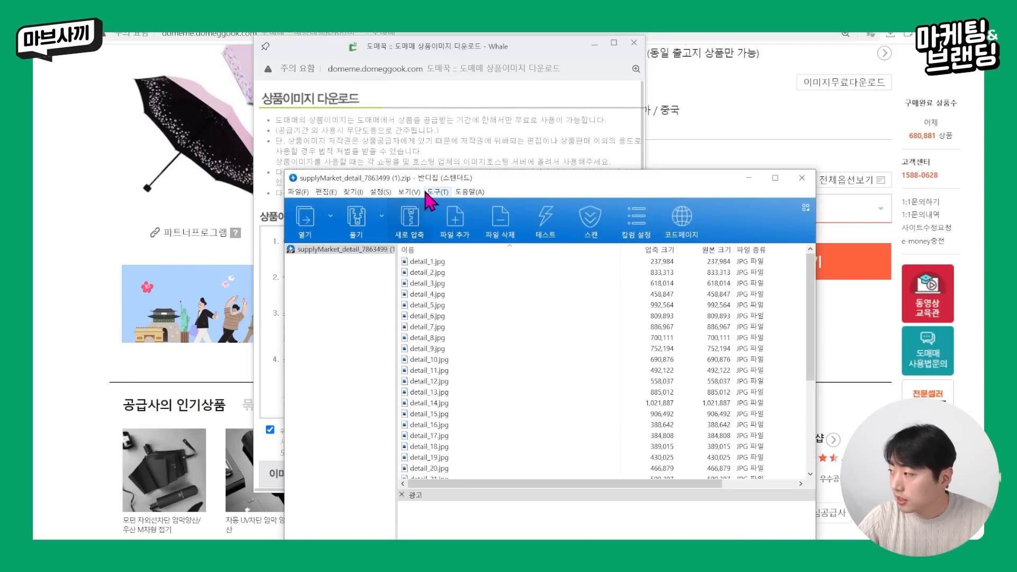
pyautogui.click(313, 167)
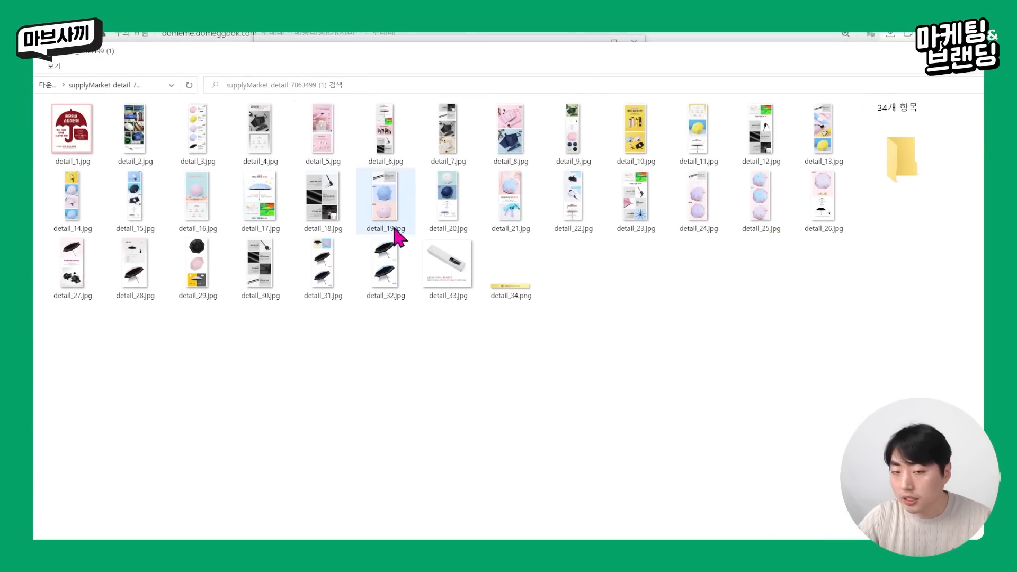
pyautogui.moveTo(656, 366); pyautogui.dragTo(297, 133)
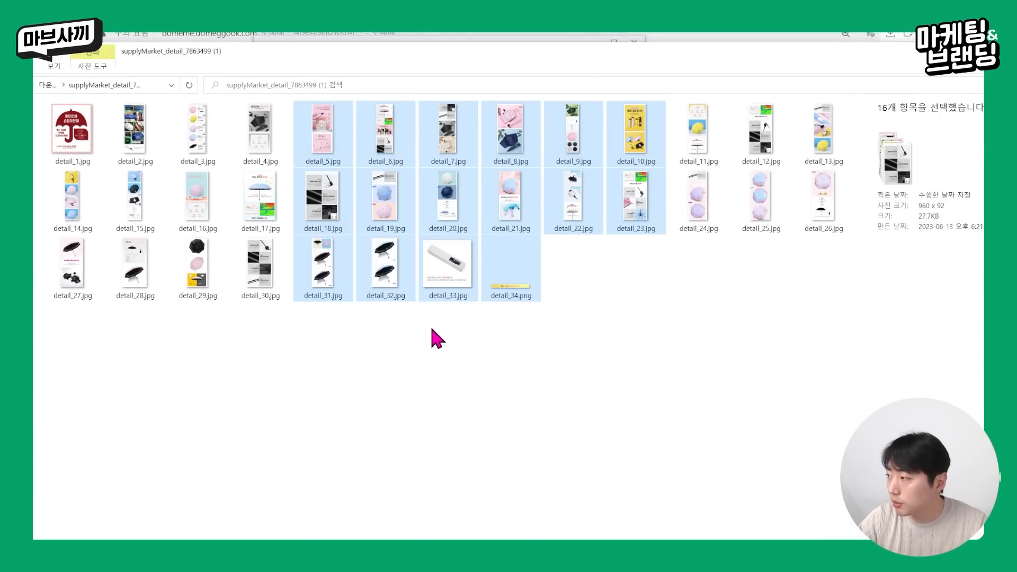
pyautogui.click(431, 328)
pyautogui.scroll(1, 168, 267)
pyautogui.scroll(4, 167, 263)
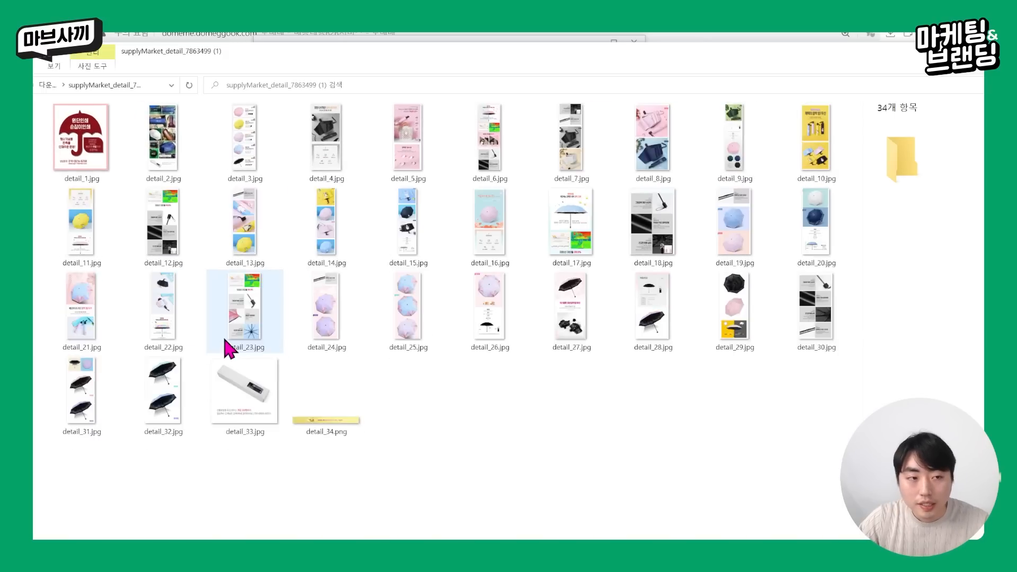
# Step: Open detail_1.jpg and examine the printing notice, the printed samples and the overview of umbrella types
pyautogui.doubleClick(56, 165)
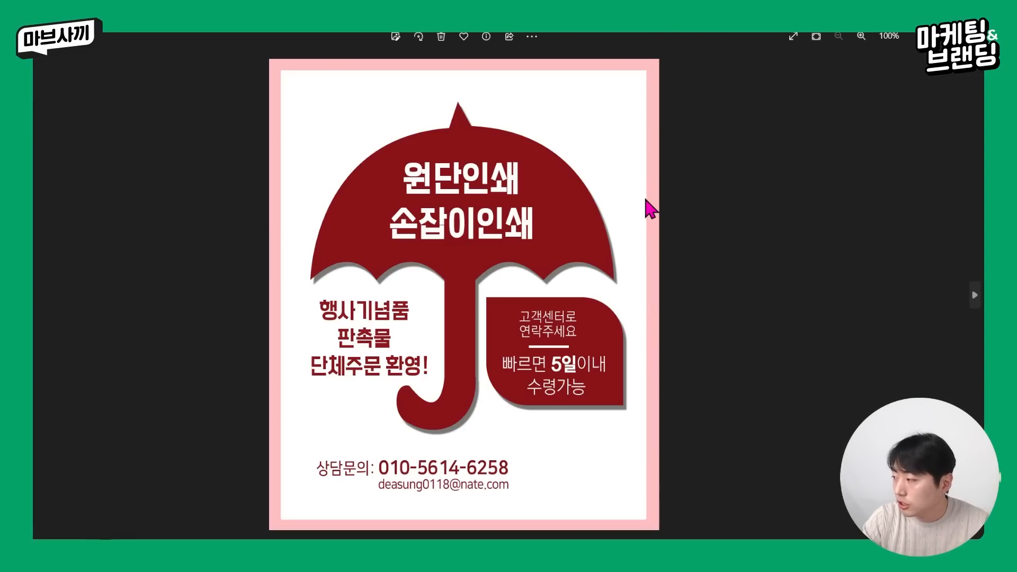
pyautogui.press('Right')
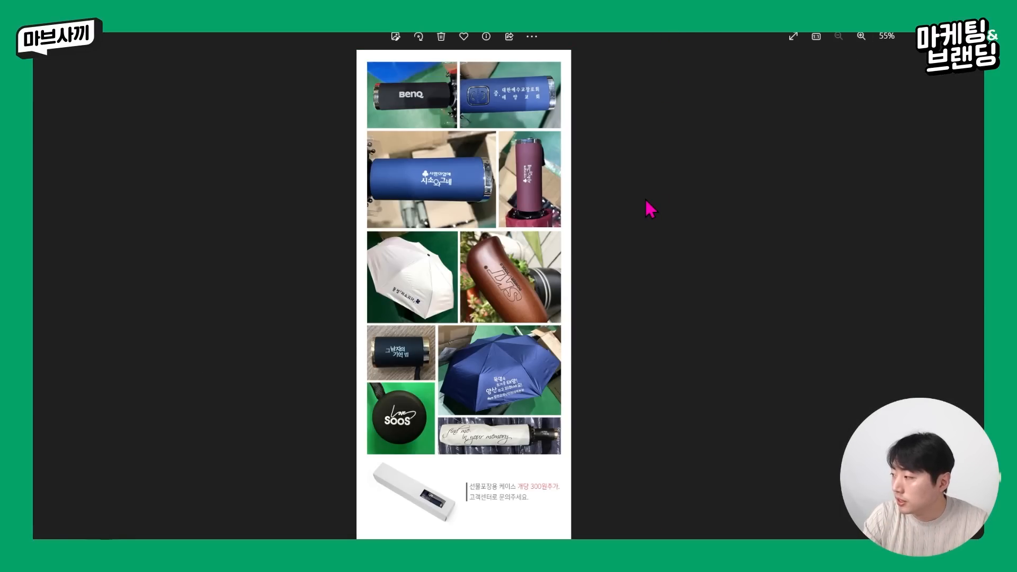
pyautogui.press('Right')
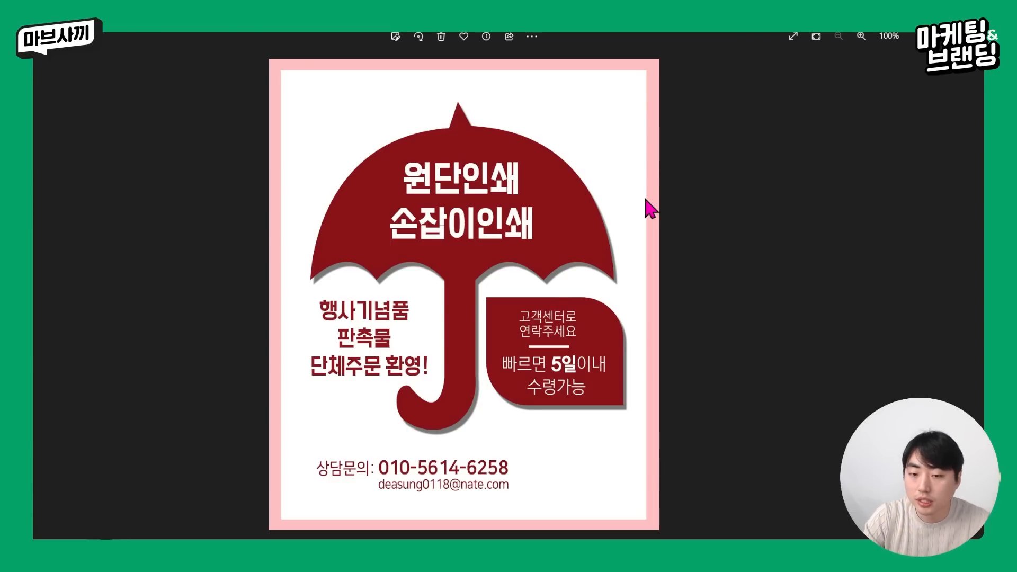
pyautogui.press('Right')
pyautogui.press('Right')
pyautogui.press('Right')
pyautogui.press('Right')
pyautogui.press('Right')
pyautogui.press('Right')
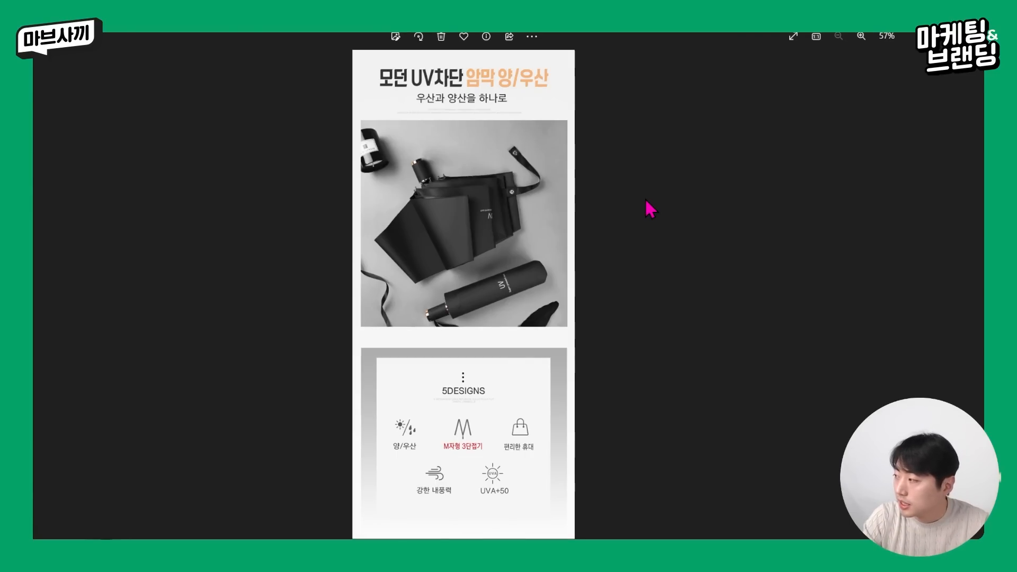
pyautogui.press('Right')
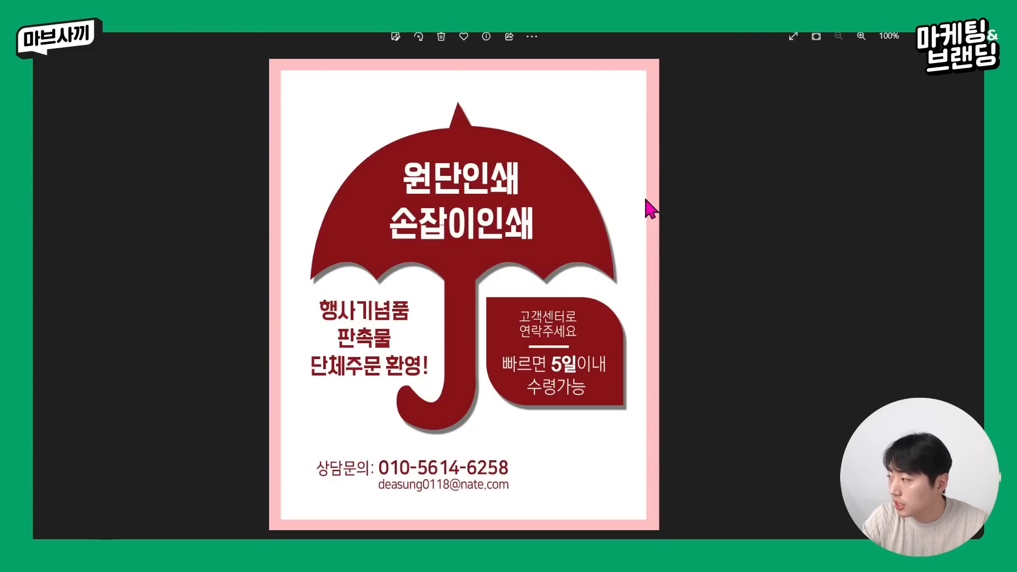
pyautogui.press('Right')
pyautogui.press('Right')
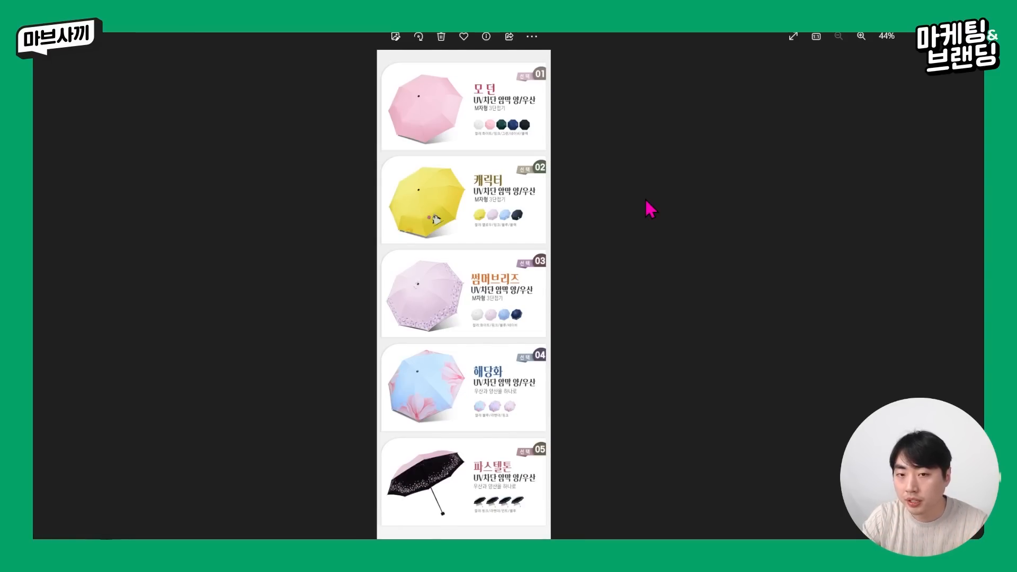
# Step: Look through the detail images of the 모던 umbrella up to the first 캐릭터 umbrella image
pyautogui.press('Right')
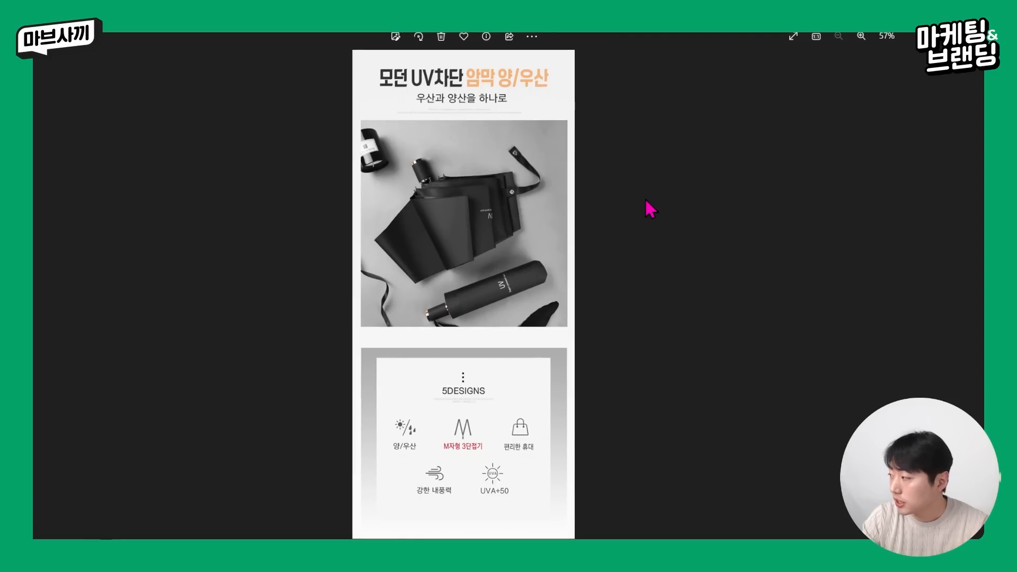
pyautogui.press('Right')
pyautogui.press('Right')
pyautogui.press('Right')
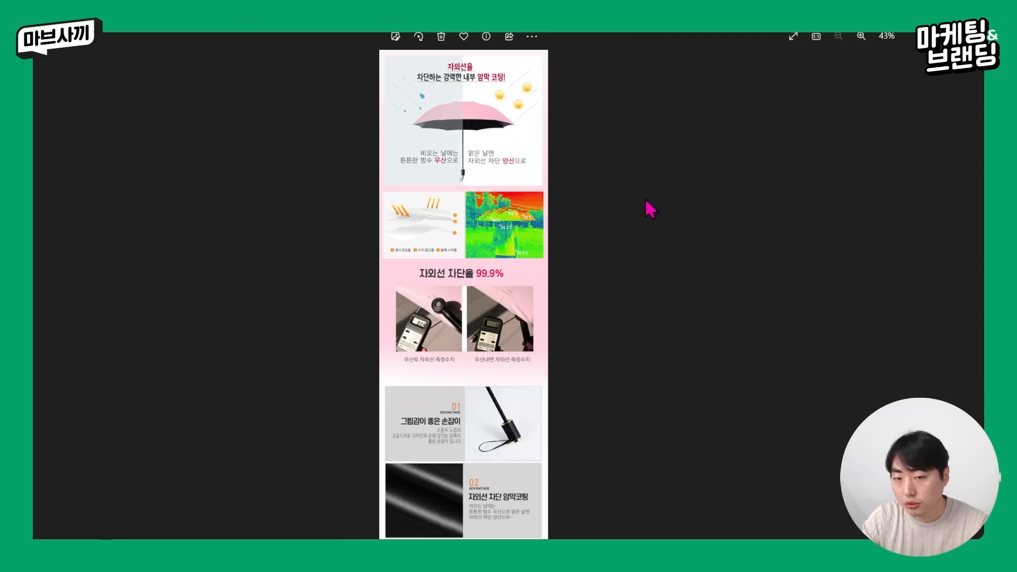
pyautogui.press('Right')
pyautogui.press('Right')
pyautogui.press('Right')
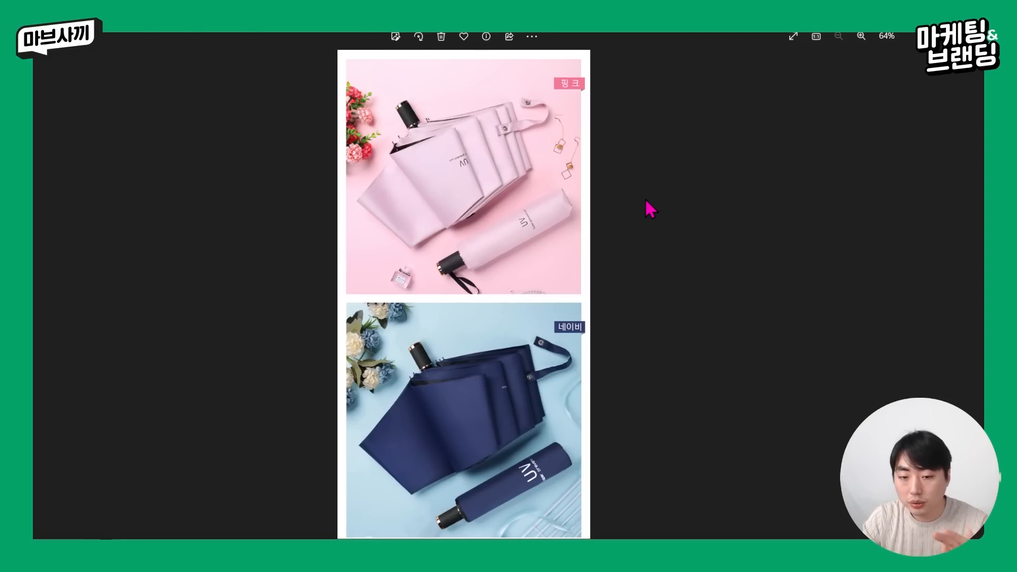
pyautogui.press('Right')
pyautogui.press('Right')
pyautogui.press('Right')
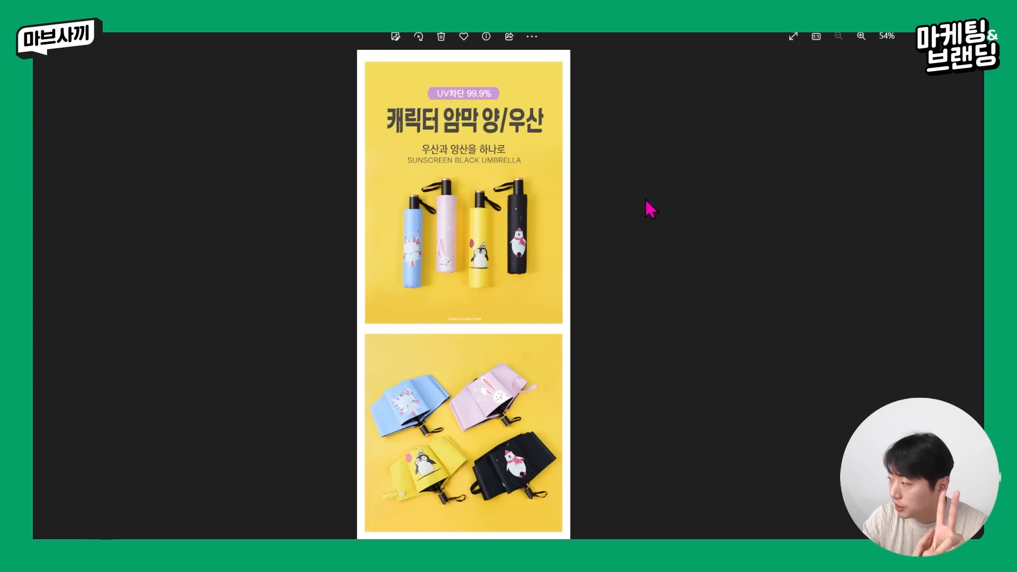
# Step: Check where the 캐릭터 umbrella images end and the 썸머브리즈 ones begin, and close the image viewer
pyautogui.press('Right')
pyautogui.press('Right')
pyautogui.press('Right')
pyautogui.press('Right')
pyautogui.press('Right')
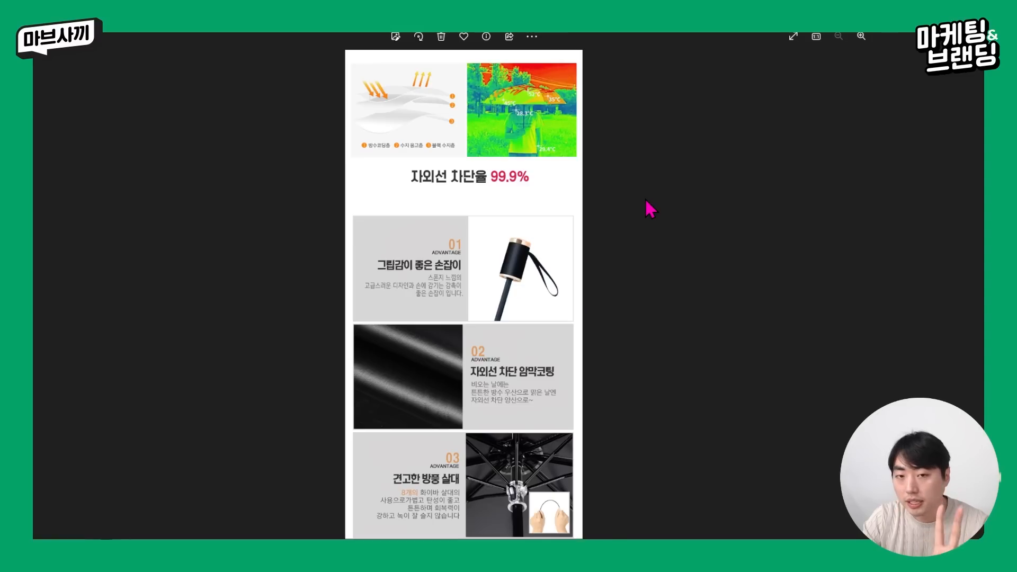
pyautogui.press('Right')
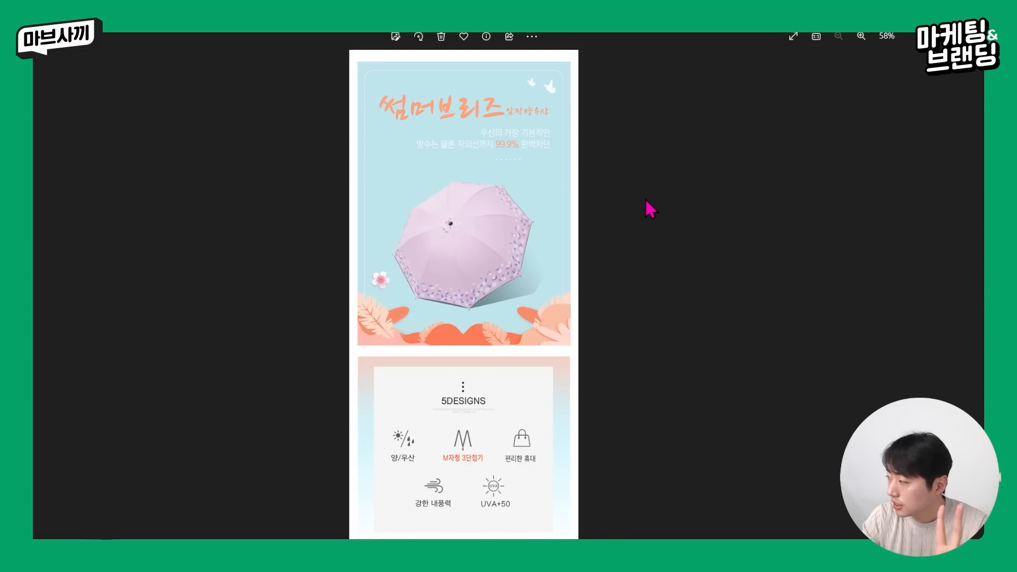
pyautogui.press('Right')
pyautogui.press('Right')
pyautogui.press('Left')
pyautogui.press('Left')
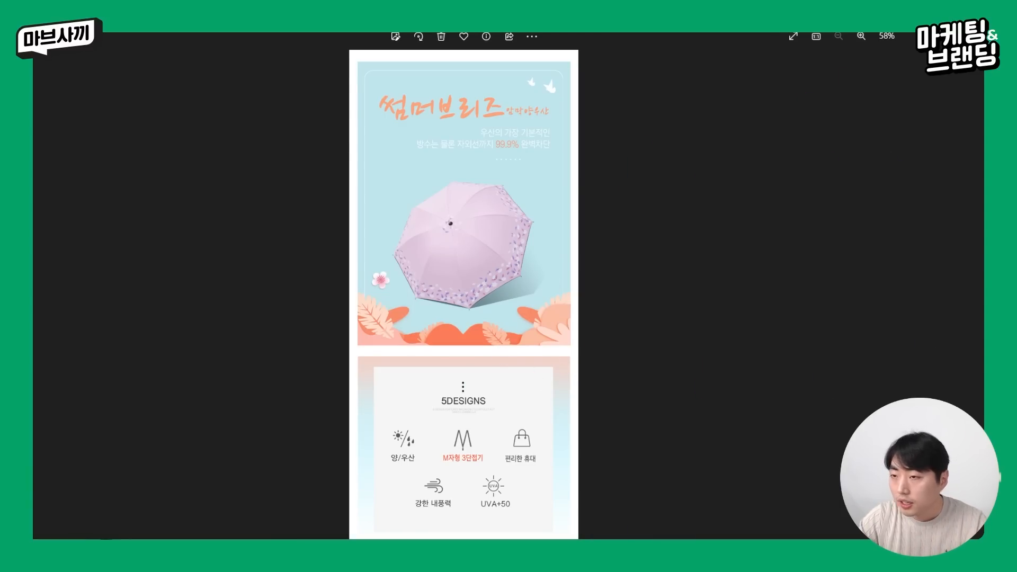
pyautogui.press('Escape')
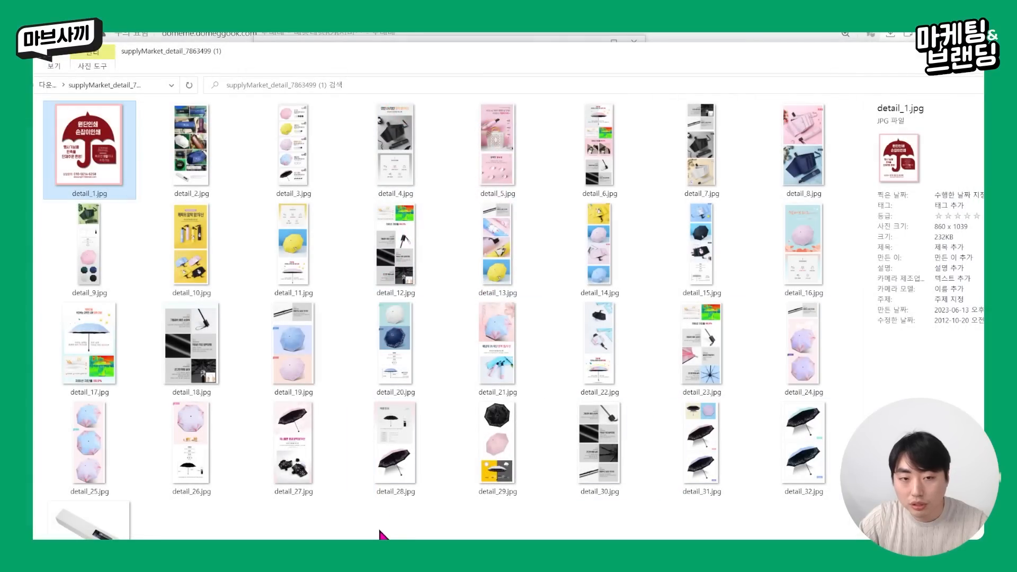
# Step: Create a new folder named 모던 among the extracted detail images
pyautogui.click(380, 531)
pyautogui.rightClick(381, 532)
pyautogui.press('n')
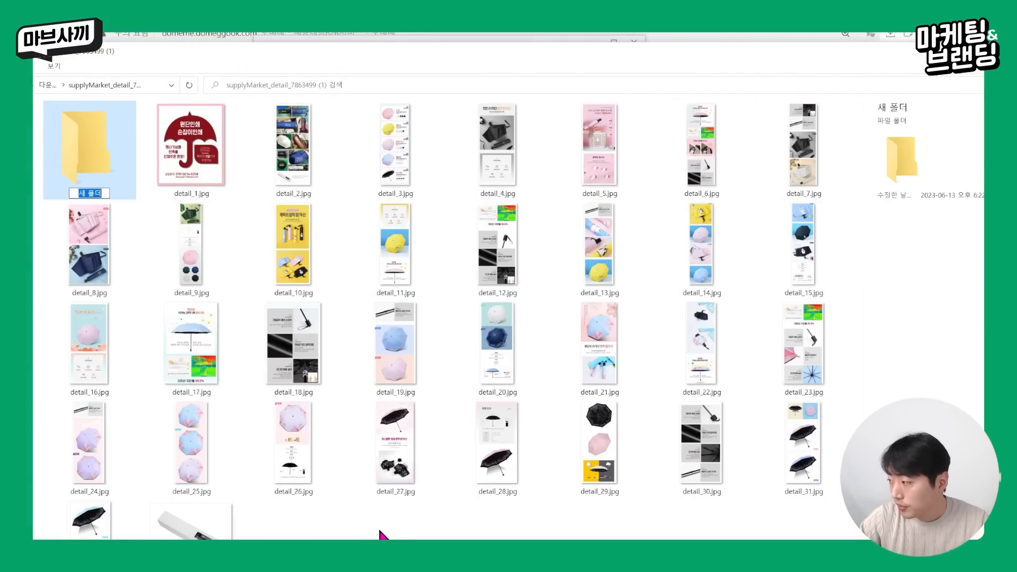
pyautogui.press('BackSpace')
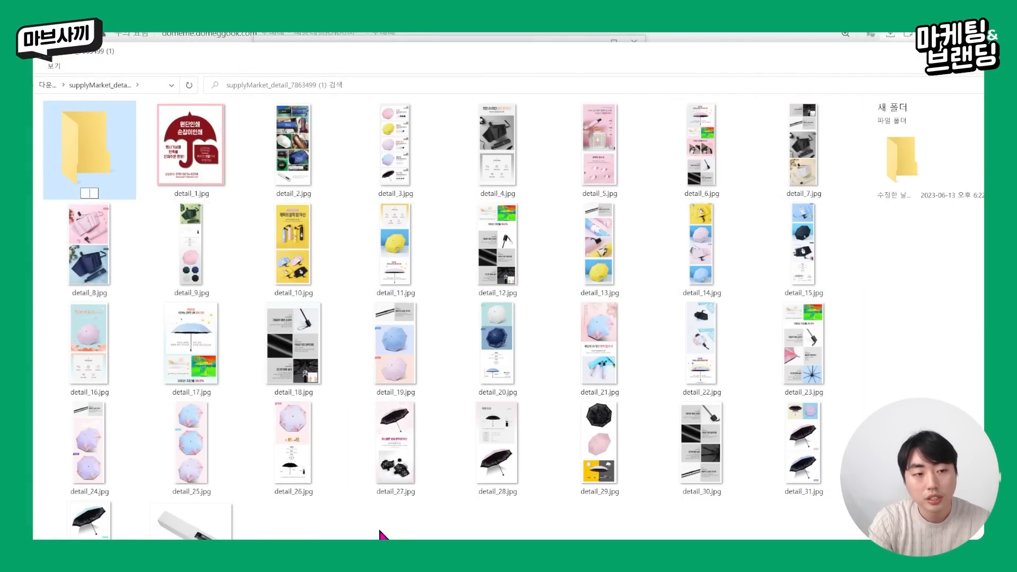
pyautogui.write('모던')
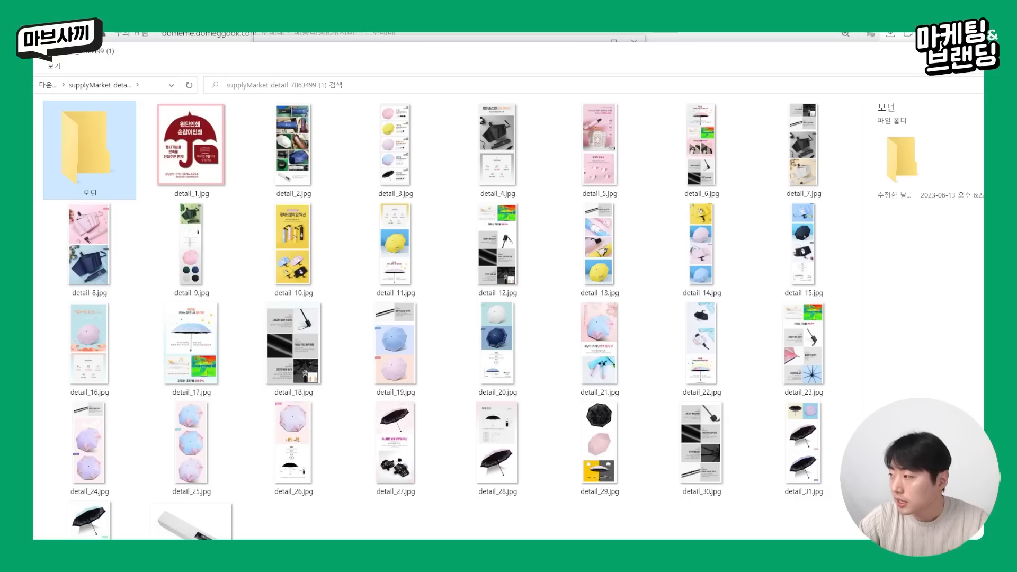
# Step: Delete detail_1.jpg, detail_2.jpg and detail_3.jpg from the extracted detail images
pyautogui.click(295, 151)
pyautogui.click(162, 164)
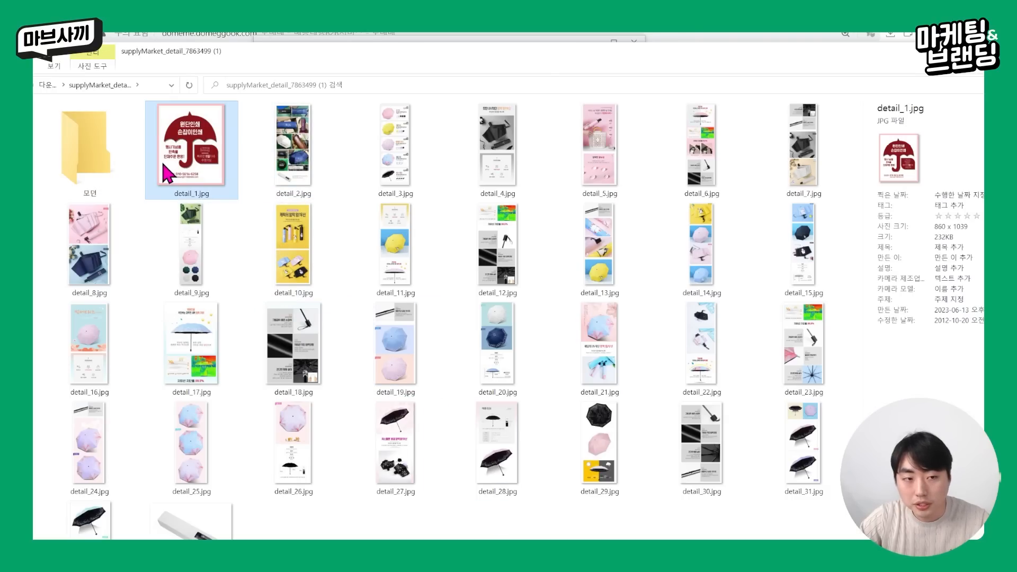
pyautogui.press('Delete')
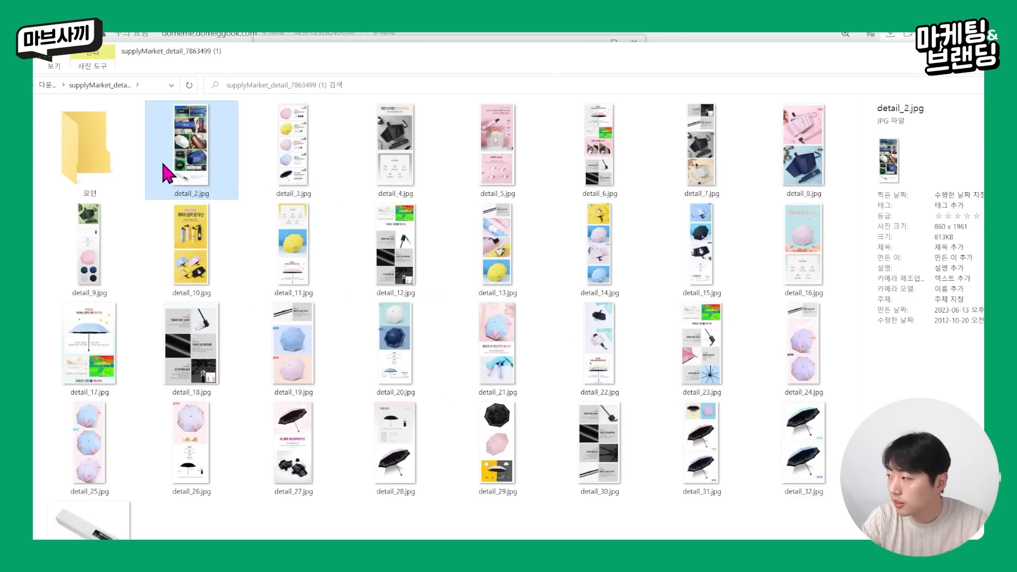
pyautogui.press('Delete')
pyautogui.click(163, 165)
pyautogui.press('Delete')
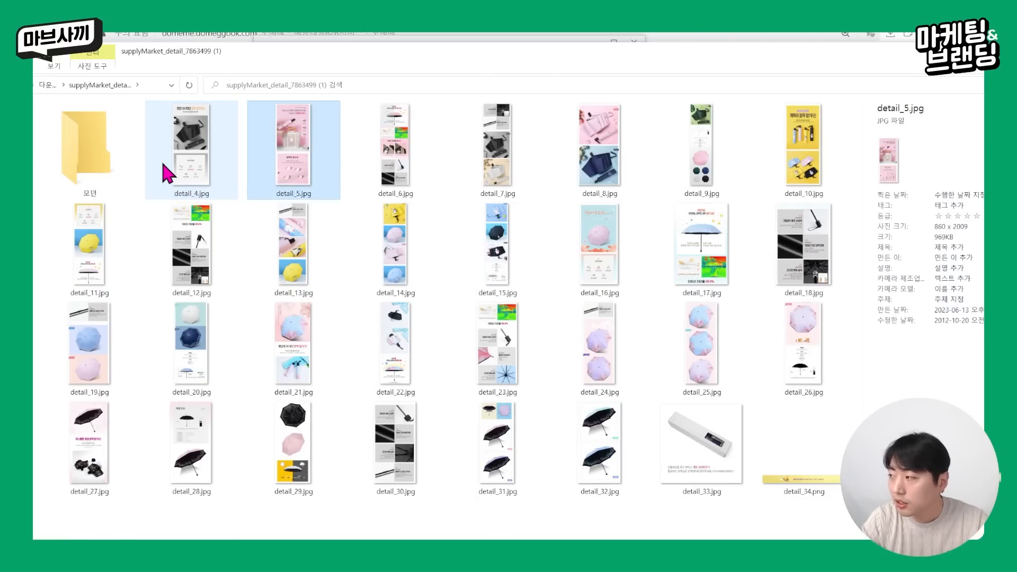
# Step: Show the files as extra large icons and move detail_4.jpg through detail_9.jpg into the 모던 folder
pyautogui.click(54, 66)
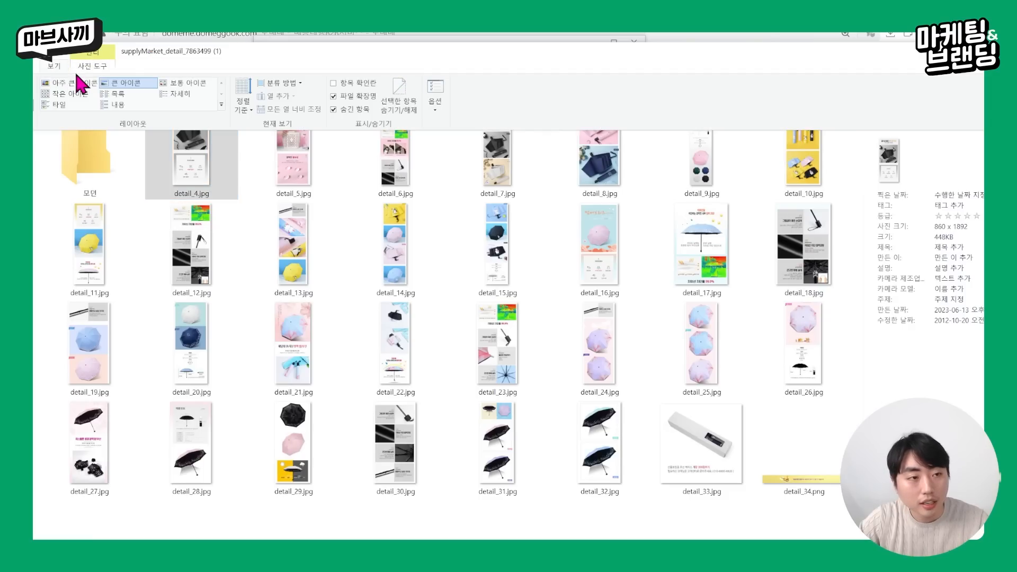
pyautogui.click(80, 85)
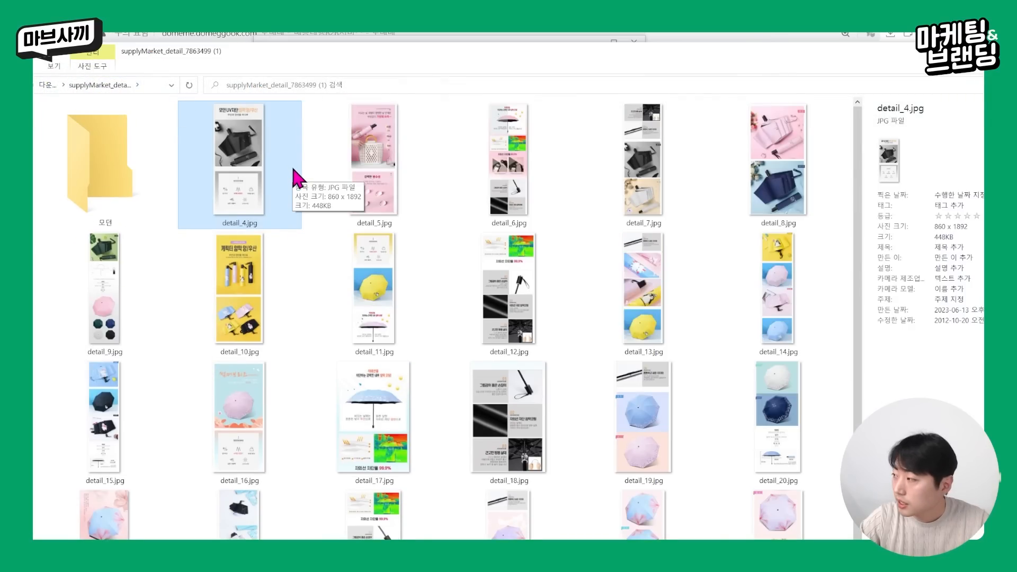
pyautogui.click(353, 190)
pyautogui.click(281, 177)
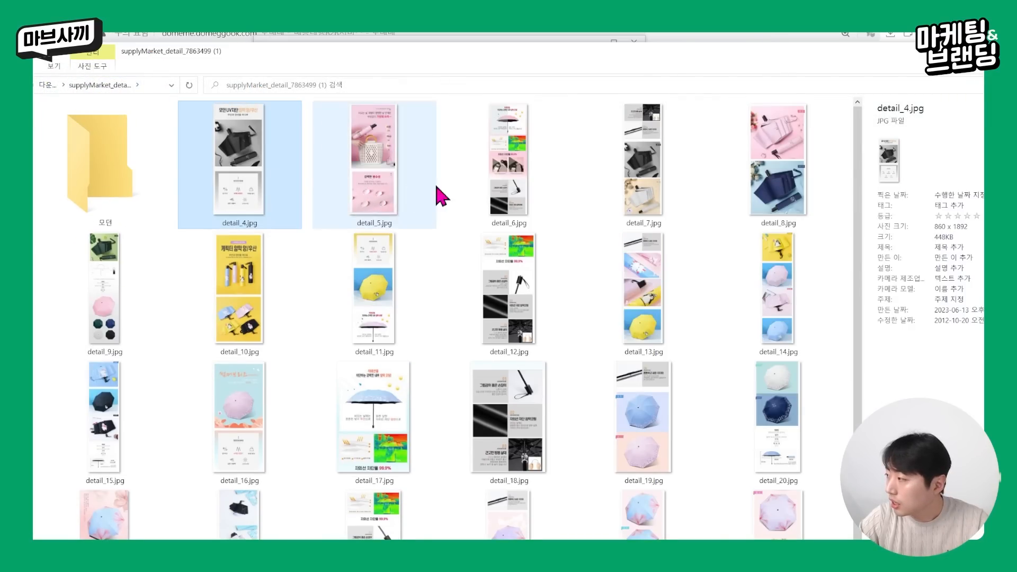
pyautogui.click(352, 175)
pyautogui.click(257, 187)
pyautogui.keyDown('shift'); pyautogui.click(111, 267); pyautogui.keyUp('shift')
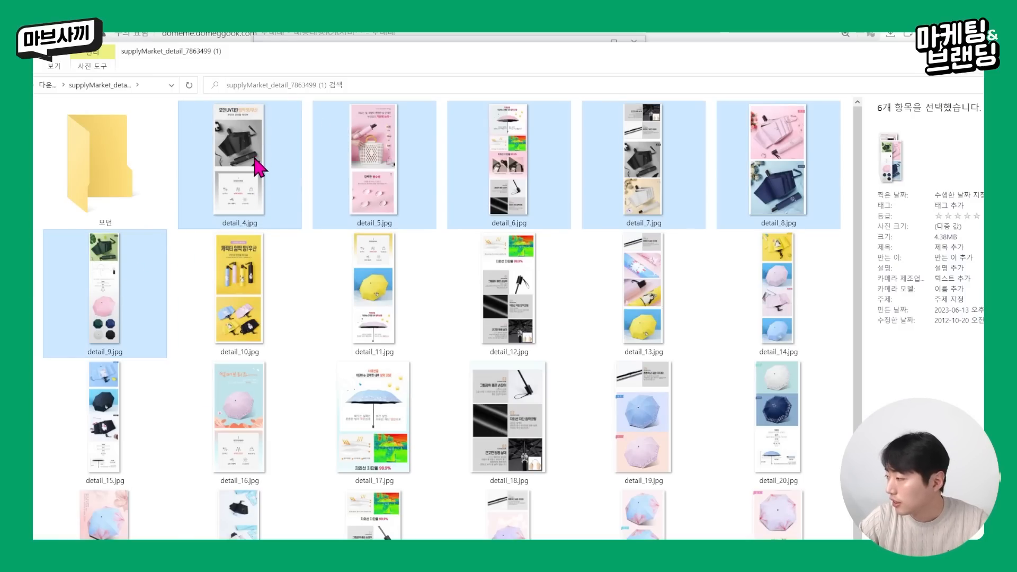
pyautogui.moveTo(241, 168); pyautogui.dragTo(125, 157)
# Step: Open the 모던 folder and check the detail images moved into it
pyautogui.click(187, 170)
pyautogui.doubleClick(89, 185)
pyautogui.moveTo(370, 214); pyautogui.dragTo(36, 98)
pyautogui.moveTo(546, 291); pyautogui.dragTo(36, 98)
pyautogui.click(418, 264)
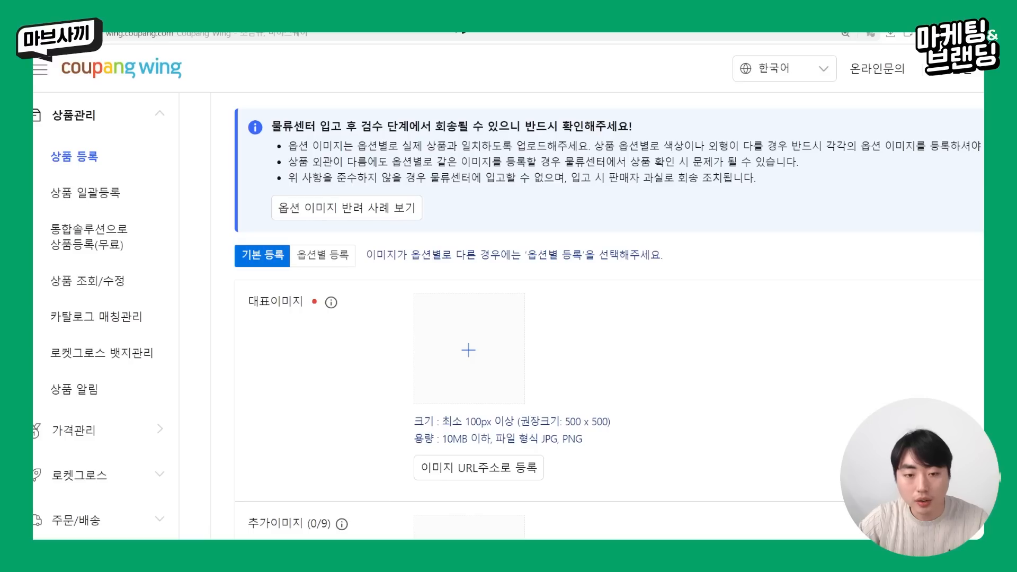
# Step: Upload 모던_썸네일.JPG from the 이미지예시 folder as the product's representative image (대표이미지) on Coupang Wing
pyautogui.scroll(-2, 364, 316)
pyautogui.click(466, 280)
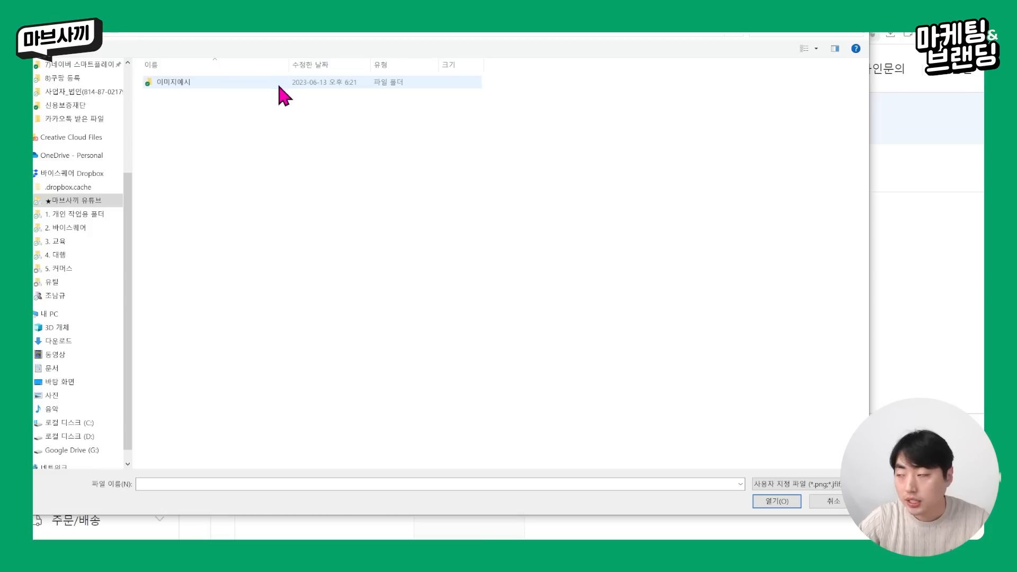
pyautogui.doubleClick(281, 80)
pyautogui.click(170, 110)
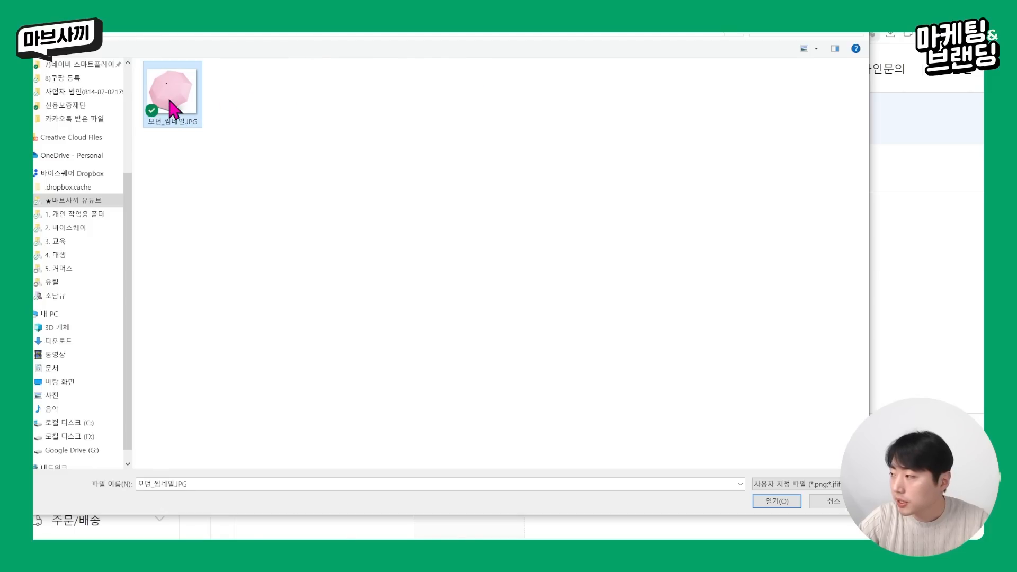
pyautogui.doubleClick(171, 109)
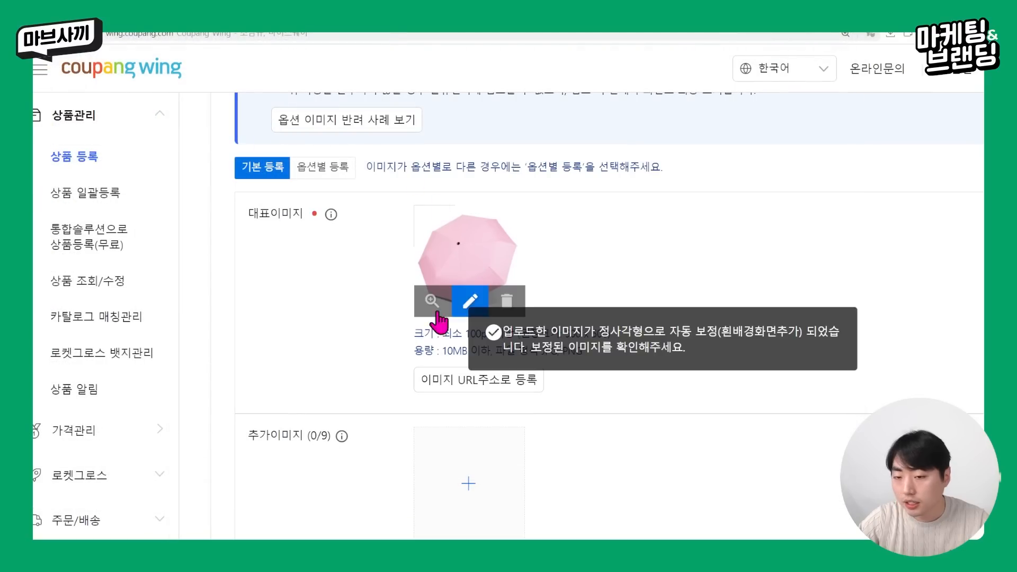
pyautogui.scroll(-5, 571, 302)
pyautogui.click(488, 241)
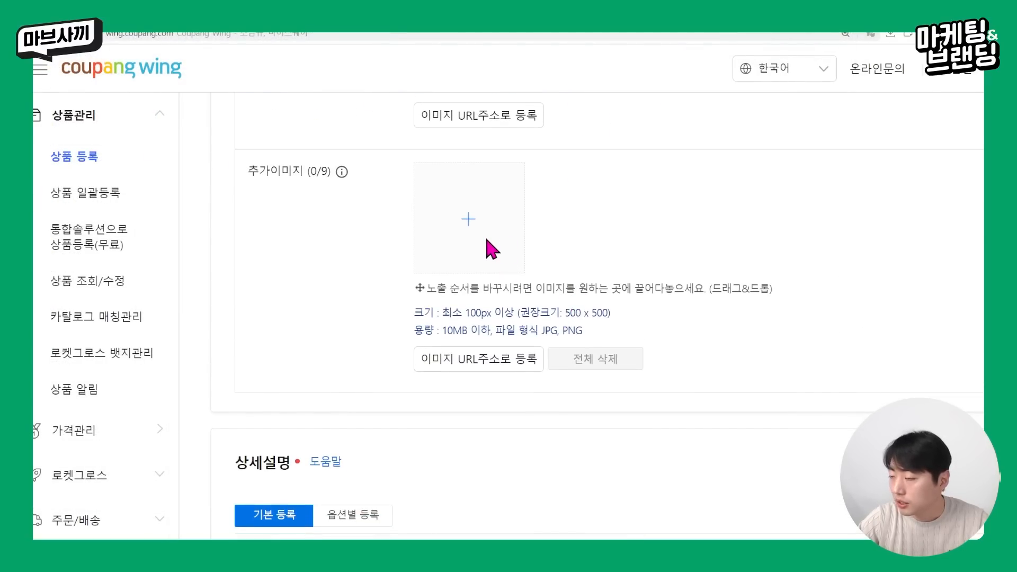
pyautogui.press('Escape')
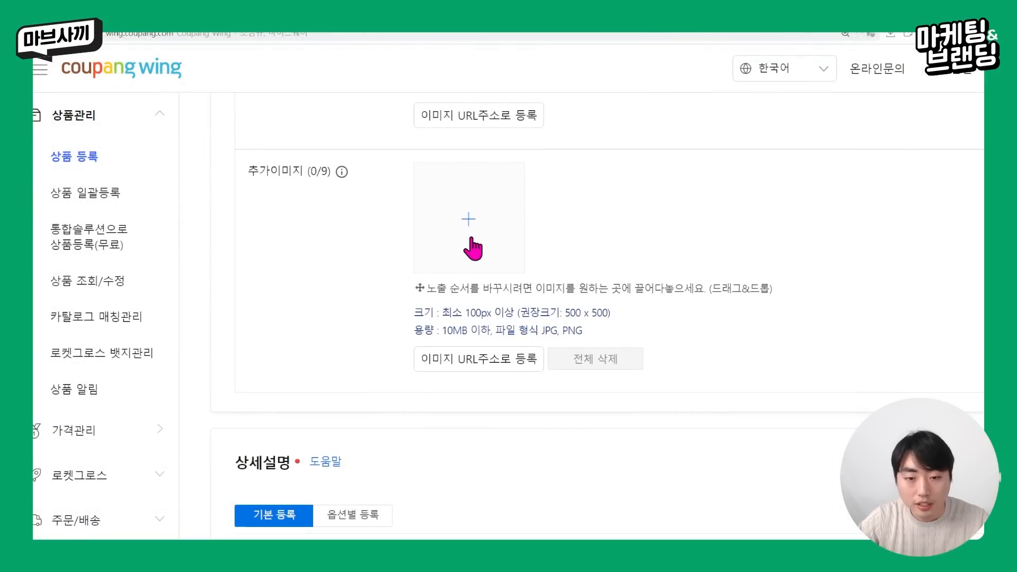
# Step: Switch to the Domeme product page and capture the photo of the folded black 모던 umbrella
pyautogui.click(355, 36)
pyautogui.scroll(-15, 564, 380)
pyautogui.scroll(-20, 575, 381)
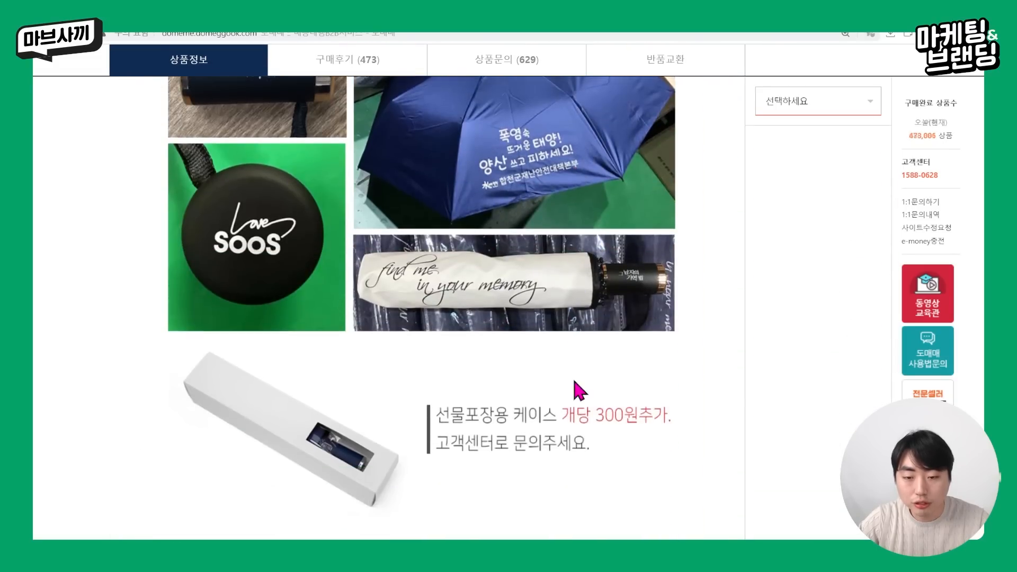
pyautogui.scroll(-1, 575, 381)
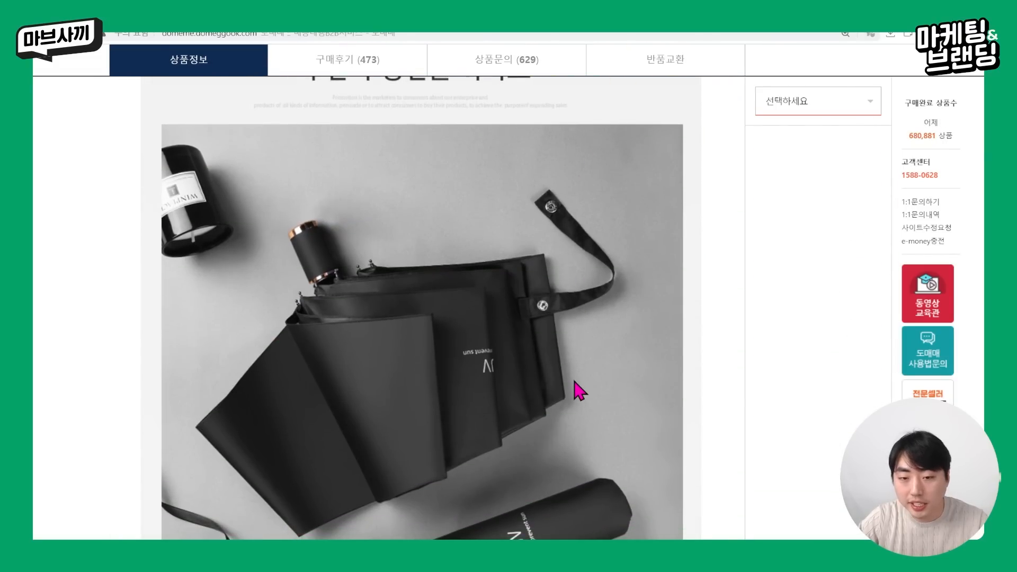
pyautogui.click(928, 33)
pyautogui.click(814, 67)
pyautogui.moveTo(200, 206); pyautogui.dragTo(671, 436)
pyautogui.scroll(-3, 635, 450)
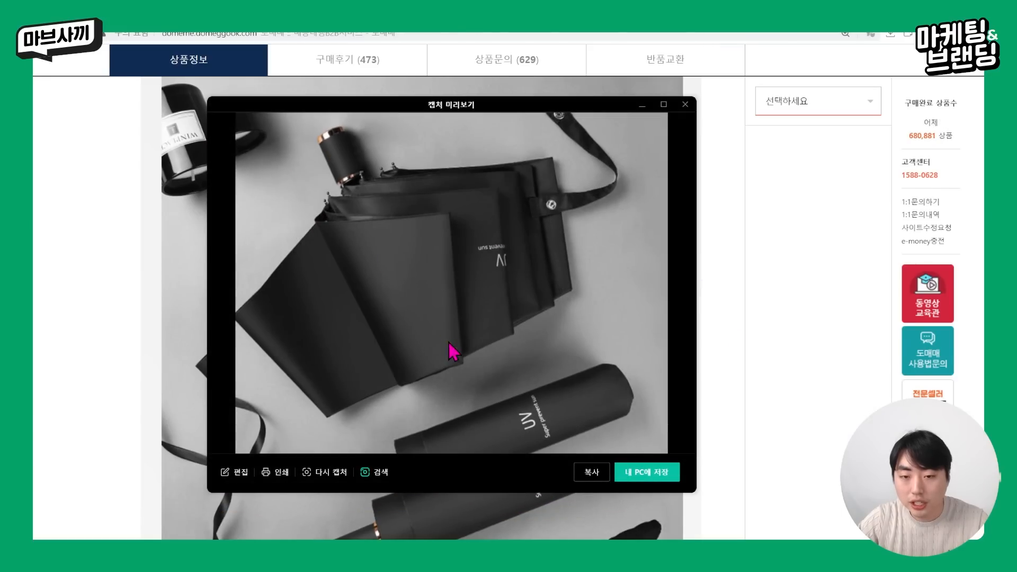
# Step: Save the captured umbrella photo to the PC as 모던_추가이미지
pyautogui.click(655, 478)
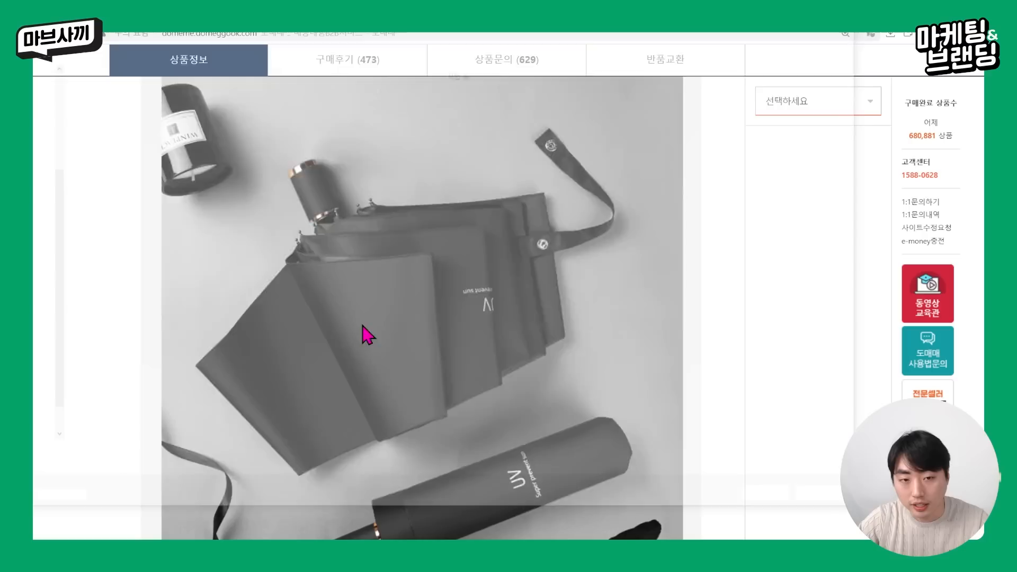
pyautogui.write('모던')
pyautogui.write('_상세페이지')
pyautogui.press('Return')
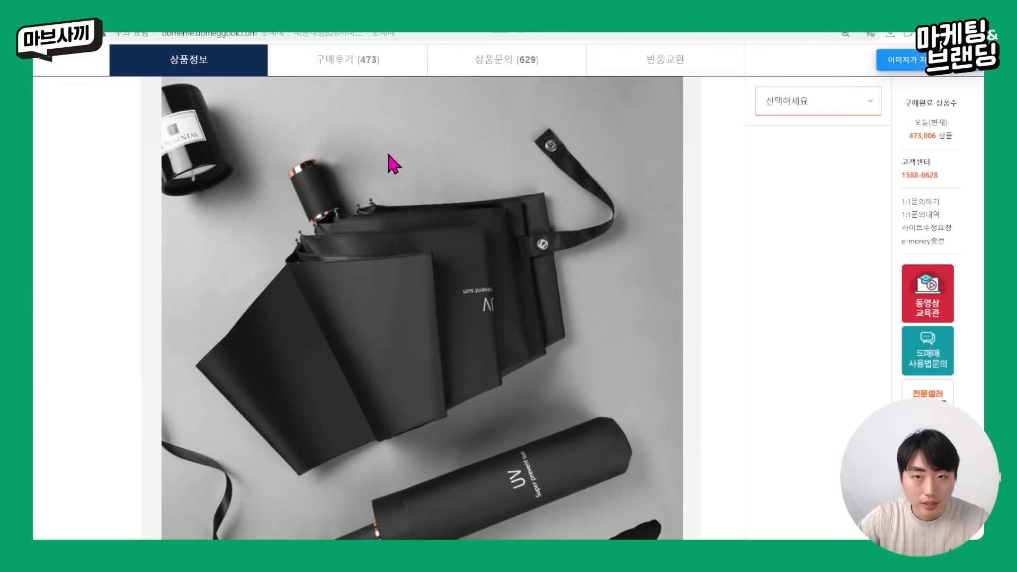
# Step: Return to Coupang Wing and upload 모던_추가이미지.JPG as an additional image (추가이미지)
pyautogui.click(454, 21)
pyautogui.click(474, 243)
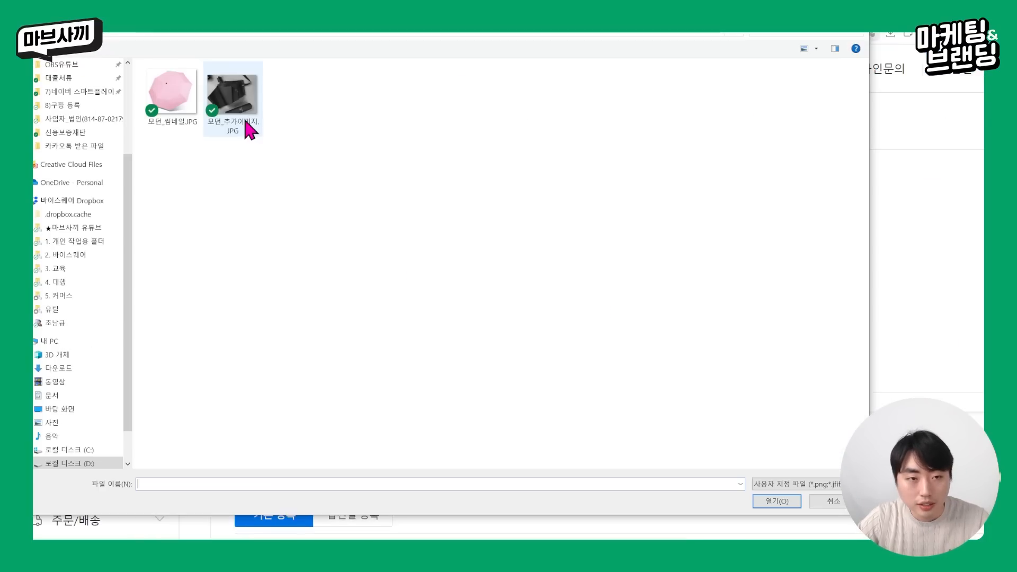
pyautogui.doubleClick(245, 118)
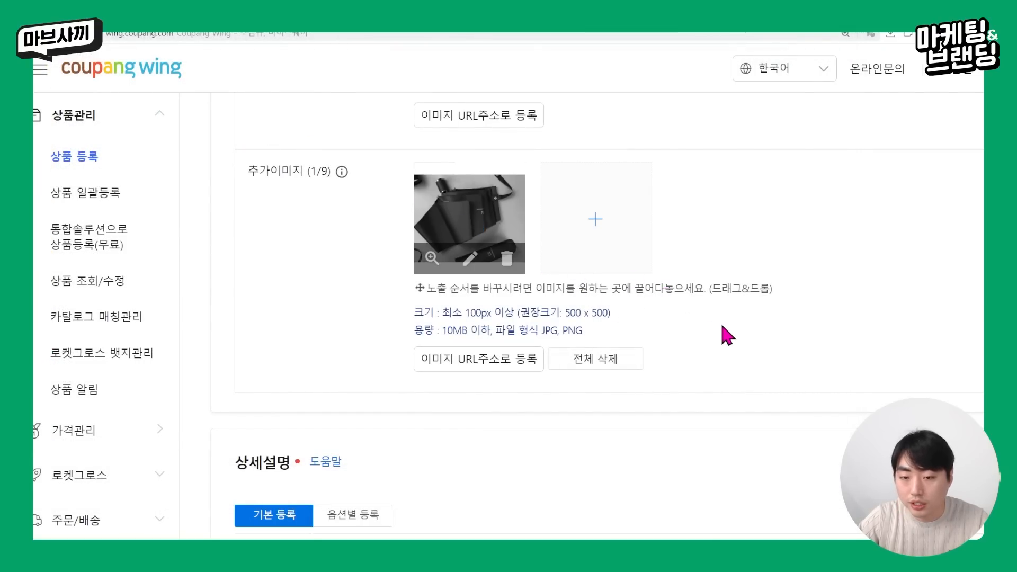
# Step: Review the product image and 상세설명 sections, comparing the HTML, editor and image upload methods
pyautogui.scroll(4, 730, 331)
pyautogui.scroll(-8, 730, 334)
pyautogui.scroll(5, 730, 338)
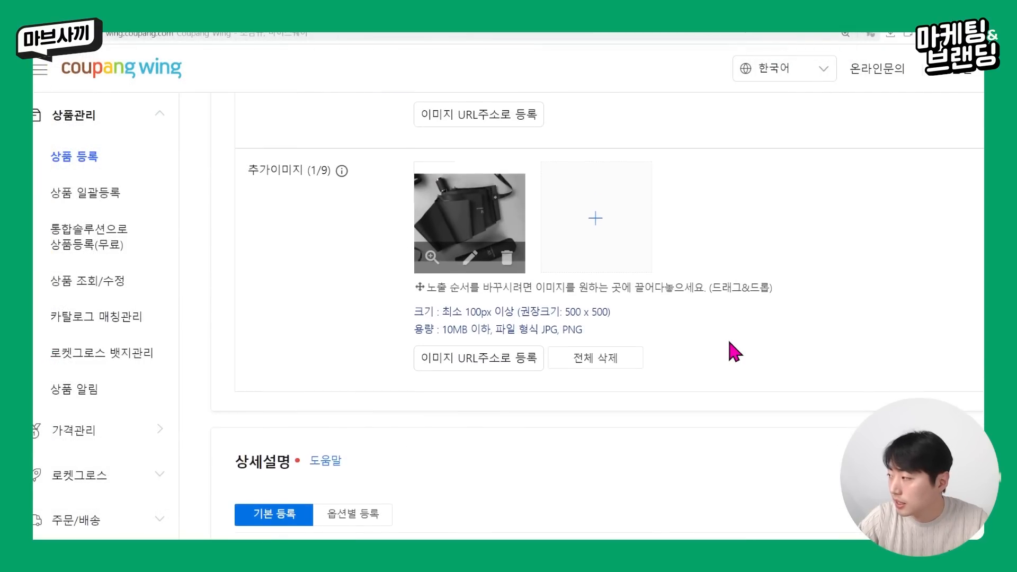
pyautogui.scroll(-3, 730, 339)
pyautogui.scroll(-7, 538, 307)
pyautogui.scroll(4, 551, 256)
pyautogui.scroll(5, 530, 265)
pyautogui.scroll(-5, 504, 242)
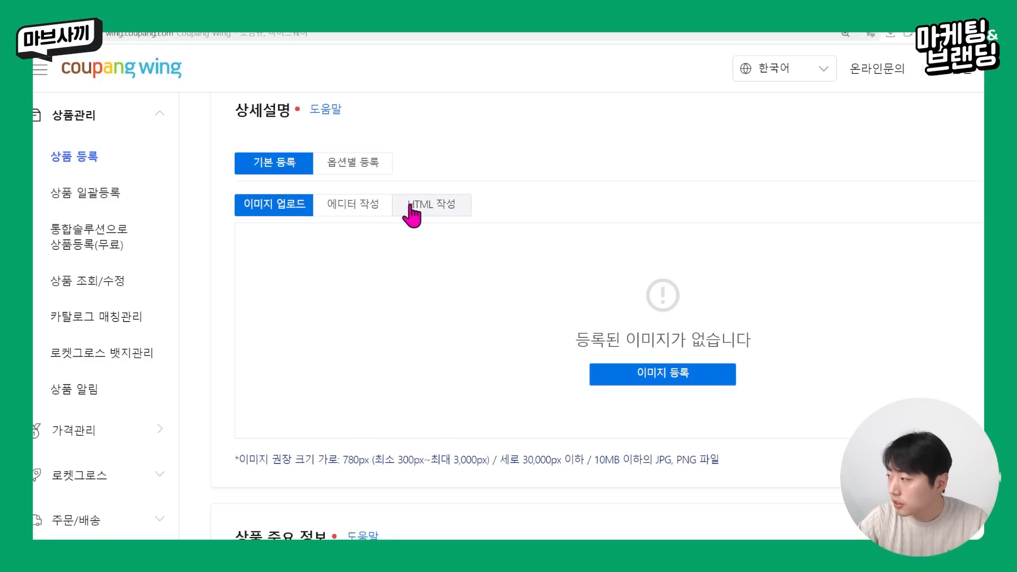
pyautogui.click(412, 212)
pyautogui.click(366, 209)
pyautogui.click(274, 208)
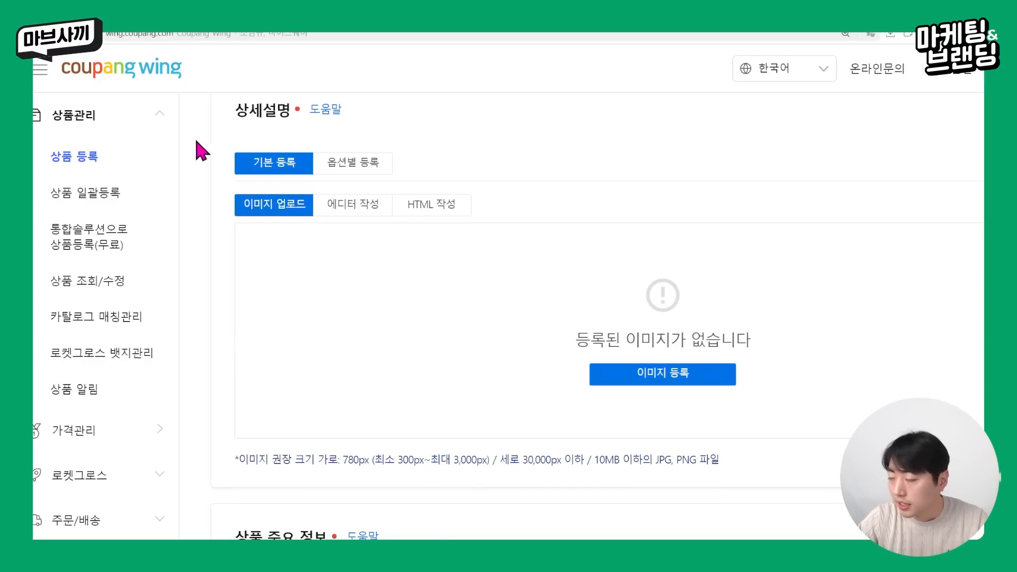
# Step: Start registering images for the detailed description and go to the 모던 folder using its copied path
pyautogui.click(615, 387)
pyautogui.click(615, 386)
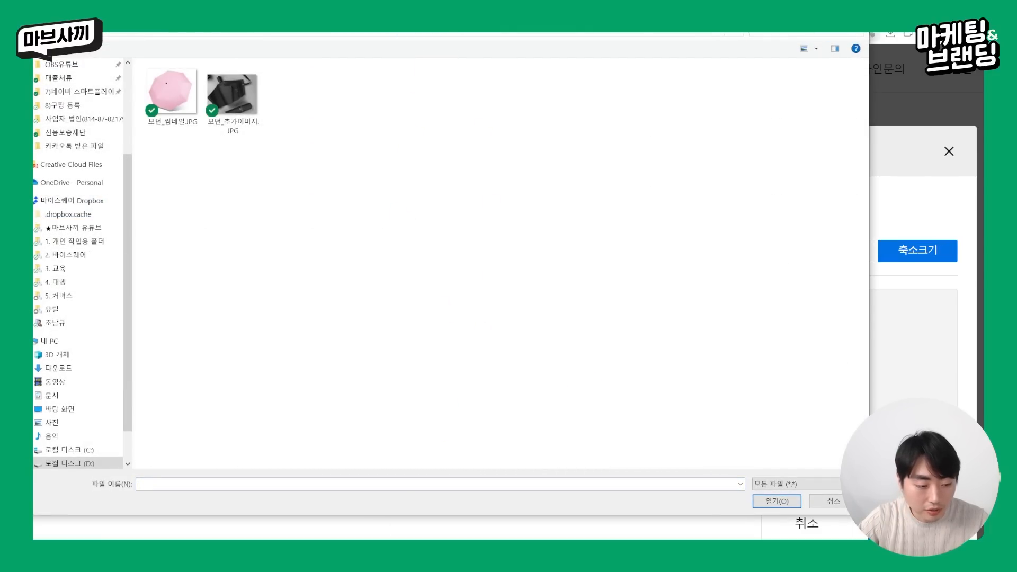
pyautogui.hotkey('alt', 'Tab')
pyautogui.click(151, 84)
pyautogui.hotkey('alt', 'Tab')
pyautogui.click(527, 32)
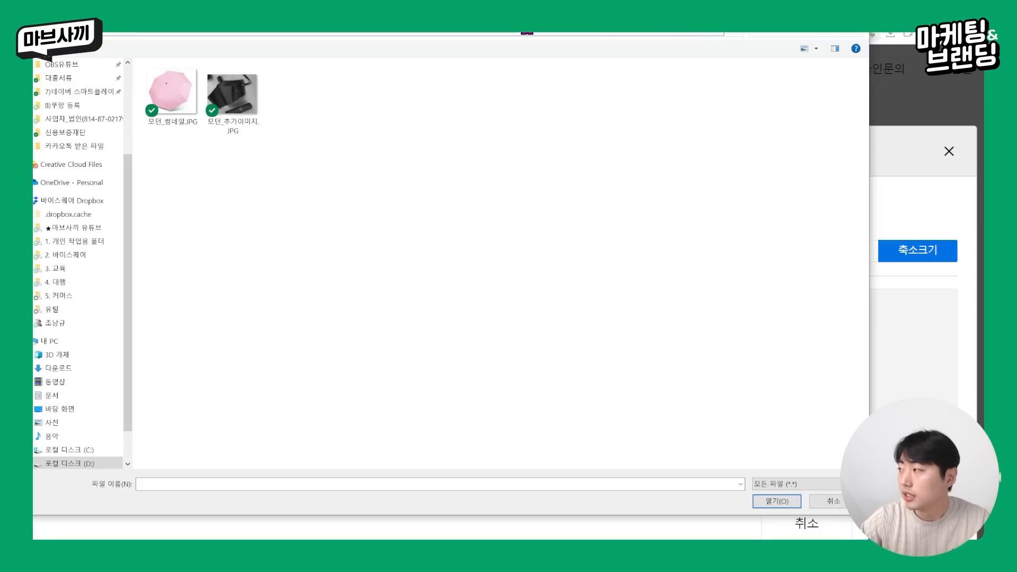
pyautogui.hotkey('ctrl', 'v')
pyautogui.press('Return')
# Step: Register detail_4.jpg through detail_9.jpg as the detailed description images
pyautogui.click(172, 90)
pyautogui.keyDown('shift'); pyautogui.click(473, 104); pyautogui.keyUp('shift')
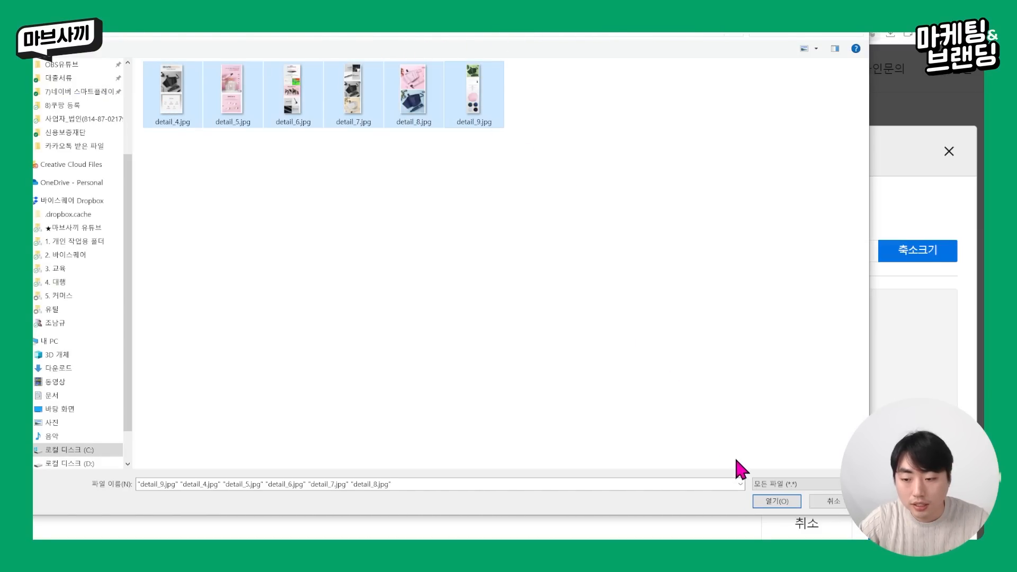
pyautogui.click(756, 500)
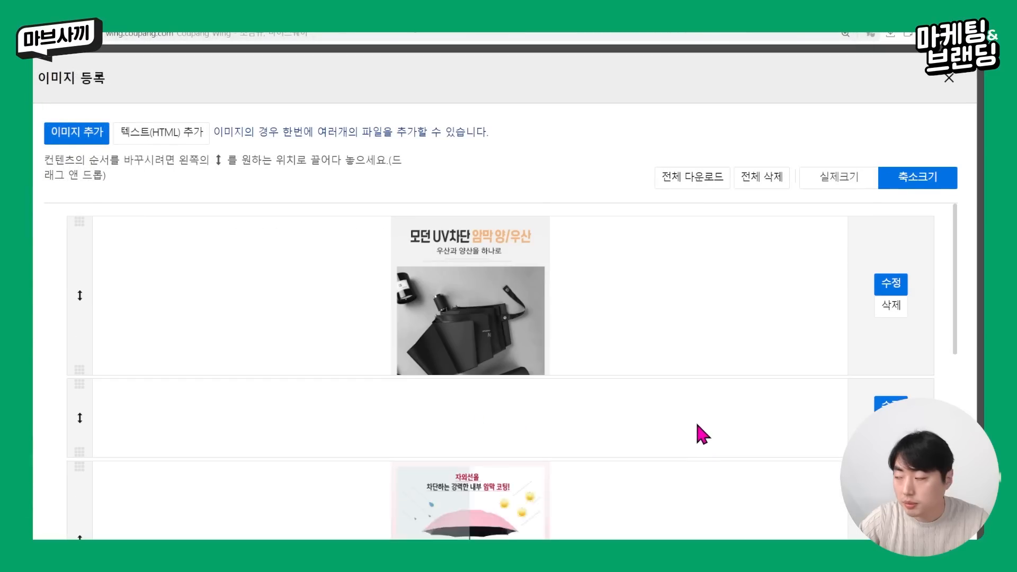
pyautogui.scroll(-5, 696, 414)
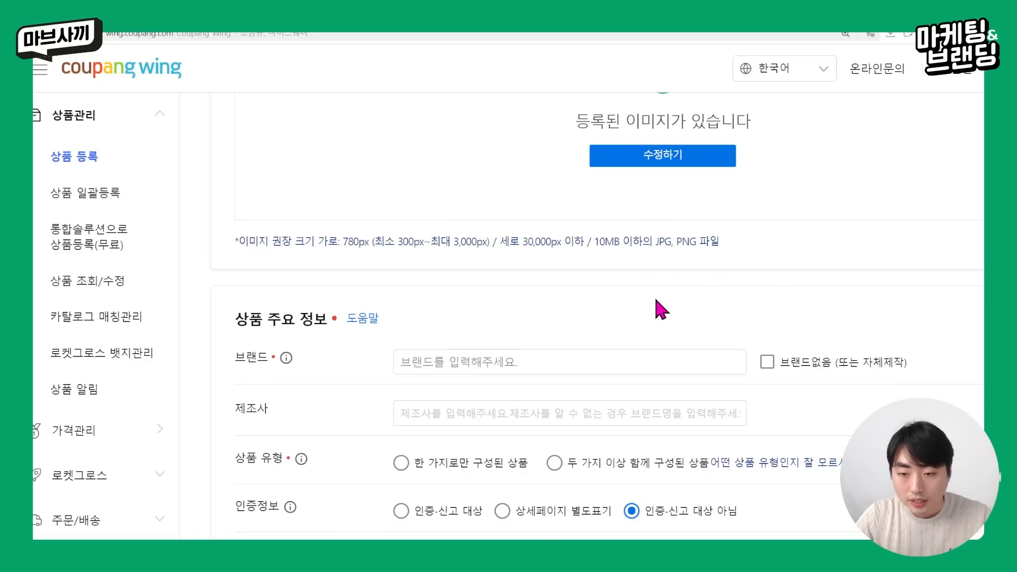
# Step: Mark the product as having no brand (브랜드없음 또는 자체제작) in the main product information
pyautogui.scroll(-5, 654, 297)
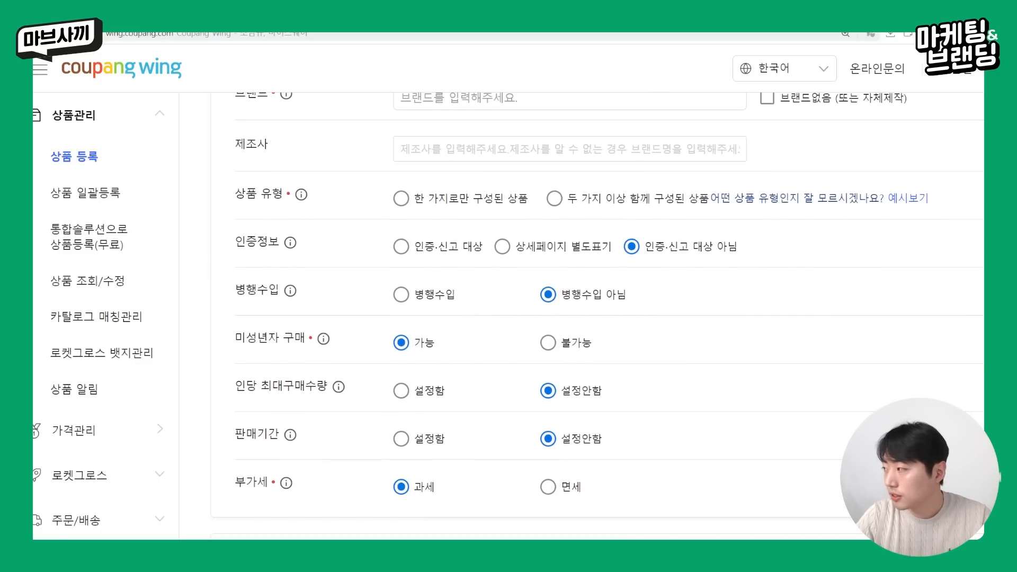
pyautogui.scroll(3, 635, 191)
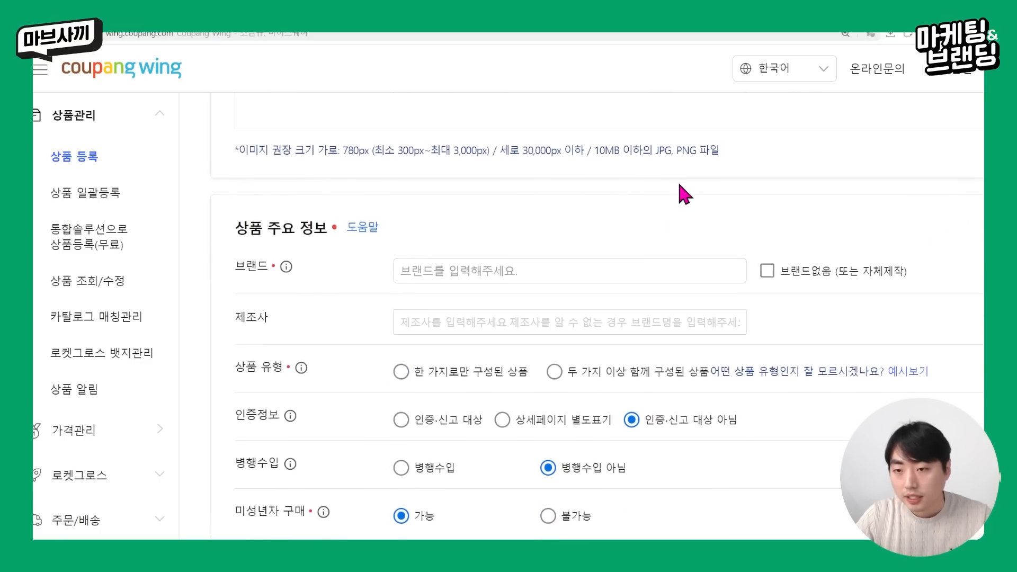
pyautogui.click(768, 275)
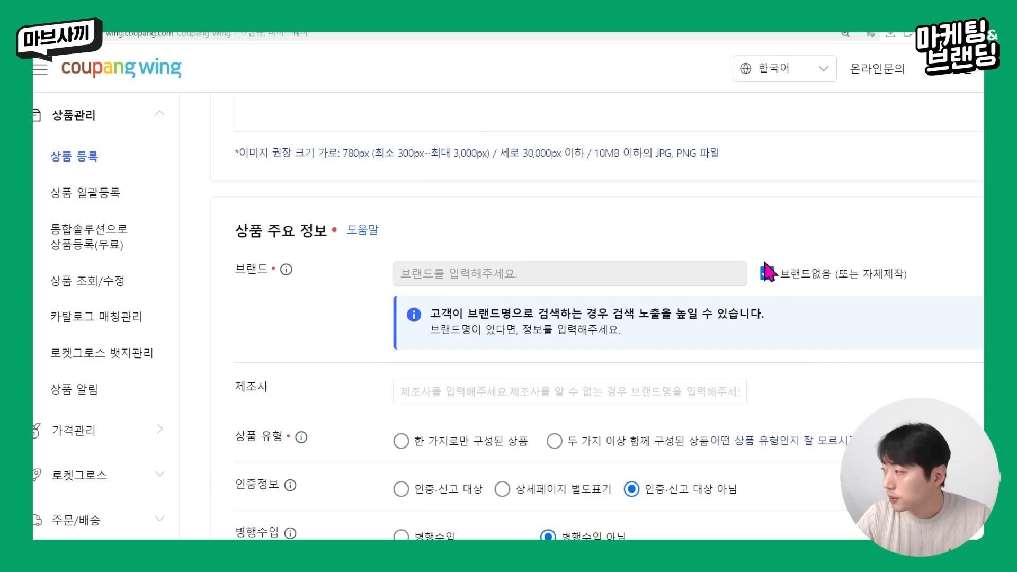
# Step: Enter 마브사끼협력사 as the manufacturer (제조사)
pyautogui.scroll(-2, 819, 241)
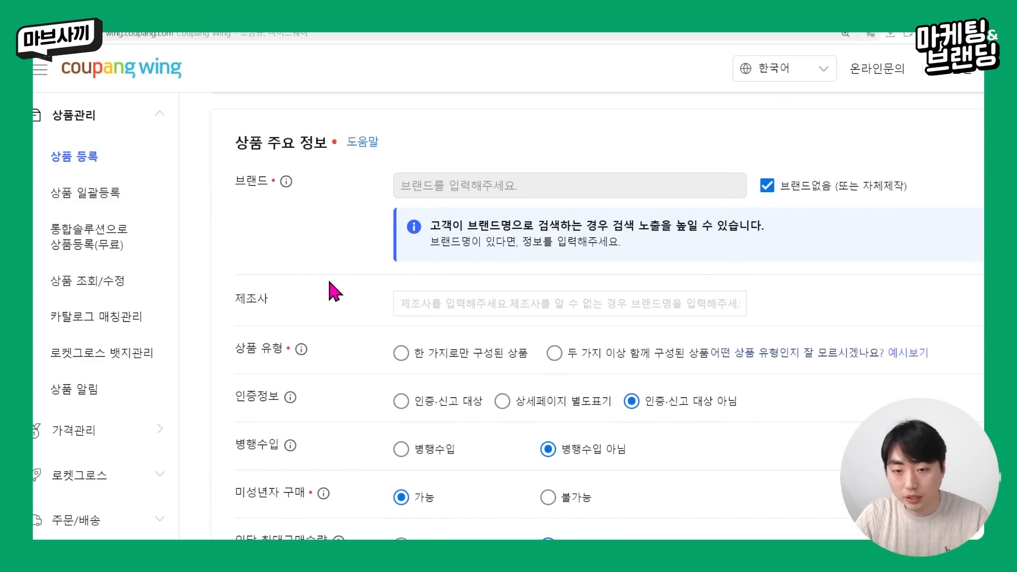
pyautogui.scroll(-2, 481, 229)
pyautogui.click(482, 226)
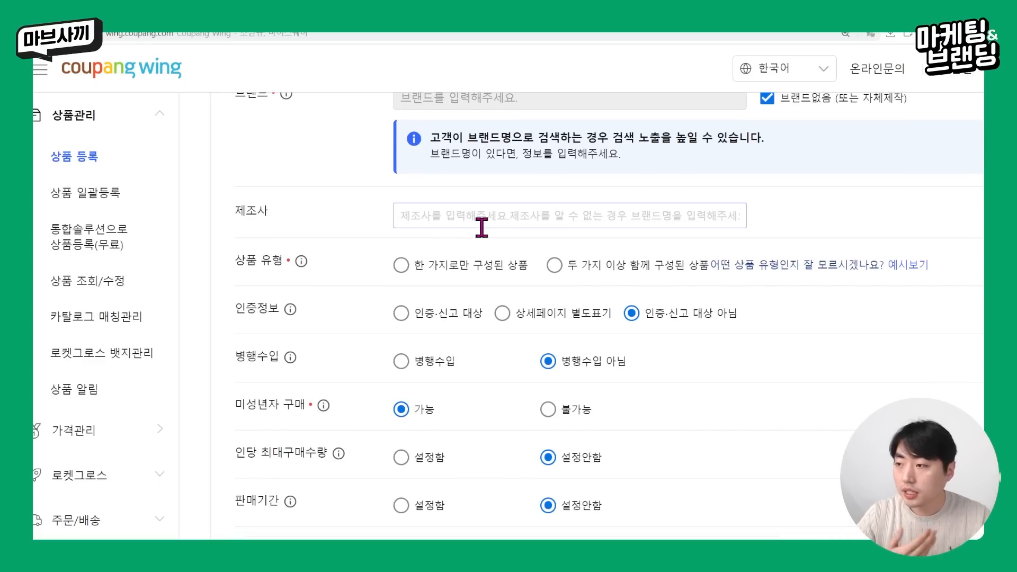
pyautogui.write('마브사끼협')
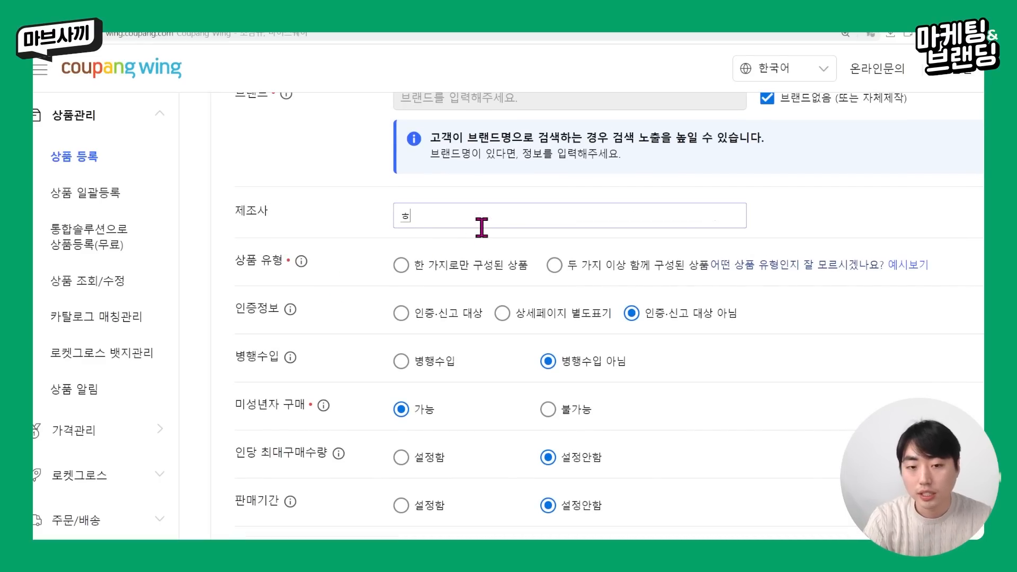
pyautogui.write('력사')
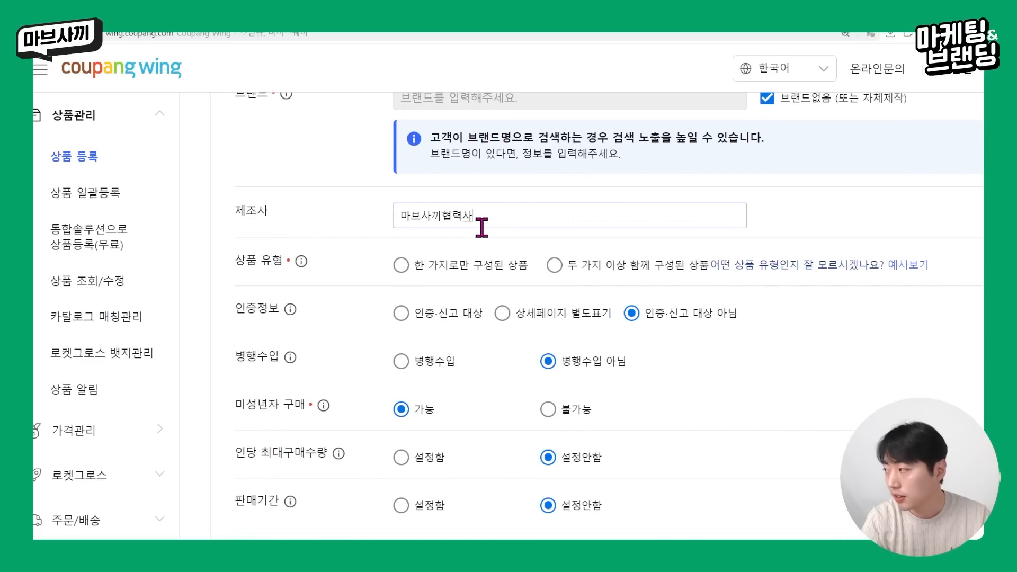
pyautogui.hotkey('shift', 'Left')
pyautogui.hotkey('shift', 'Left')
pyautogui.hotkey('shift', 'Left')
pyautogui.hotkey('shift', 'Left')
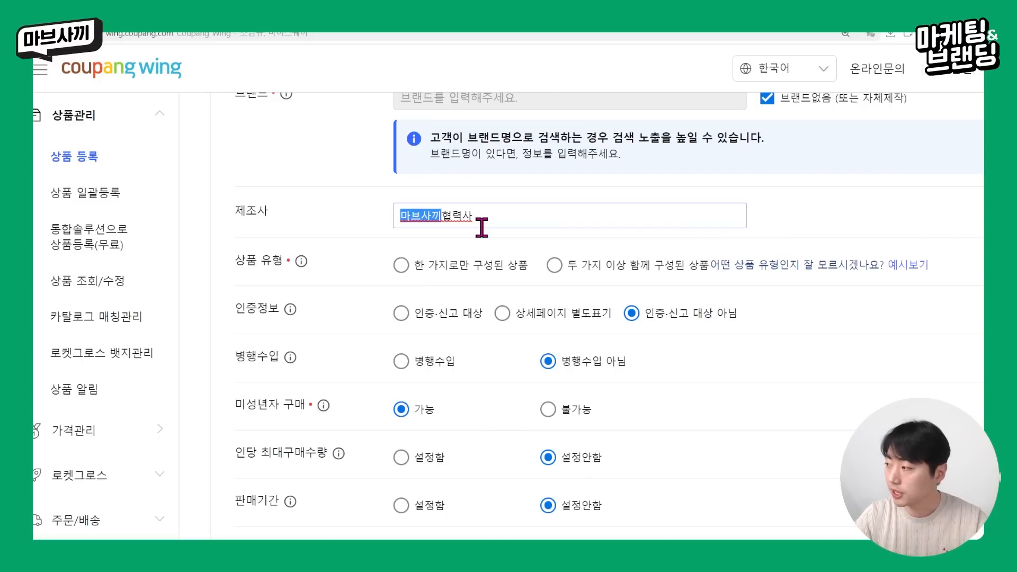
pyautogui.click(482, 237)
pyautogui.scroll(-2, 482, 237)
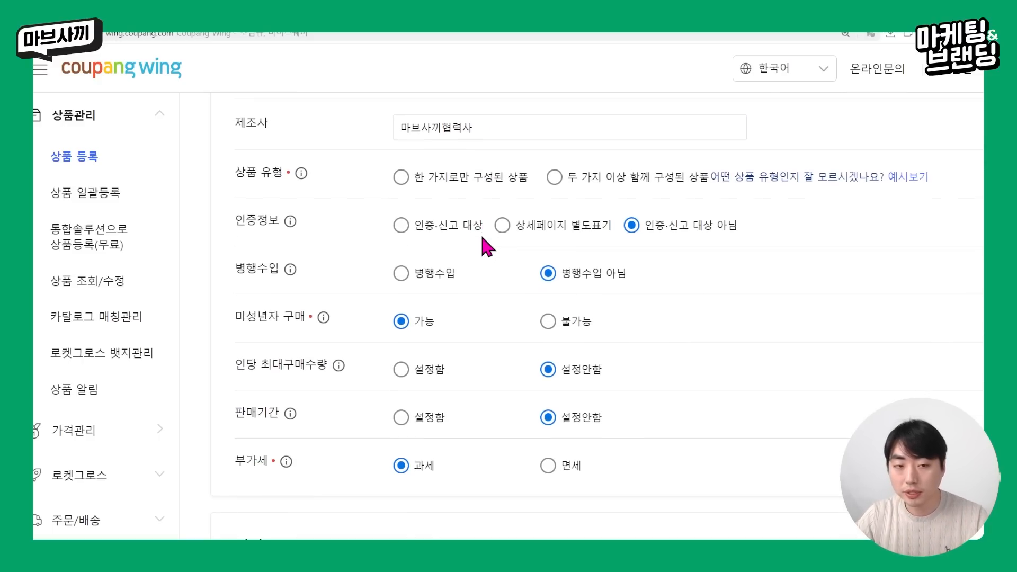
# Step: Set the product type (상품 유형) to 한 가지로만 구성된 상품
pyautogui.scroll(4, 437, 186)
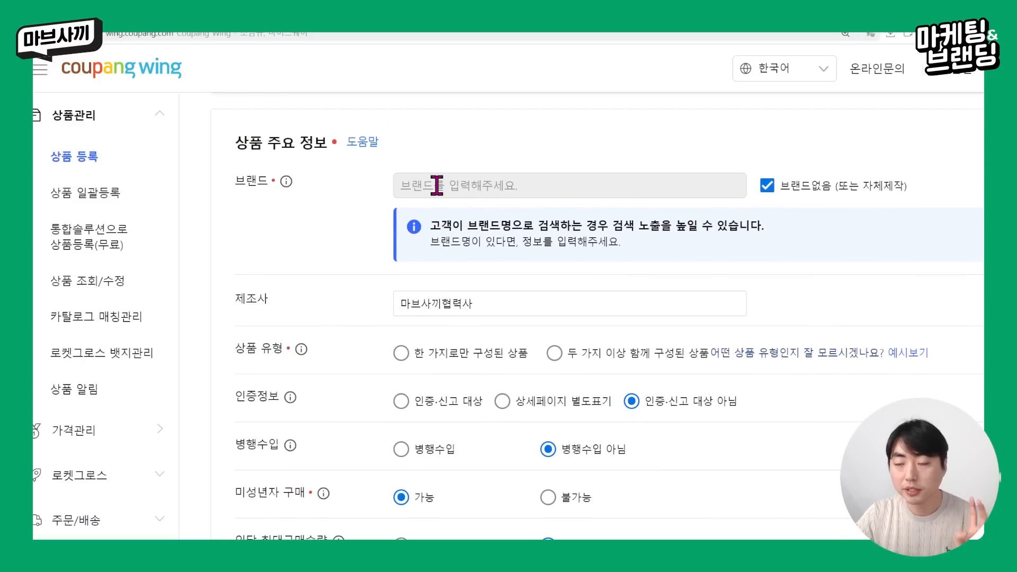
pyautogui.scroll(-2, 495, 125)
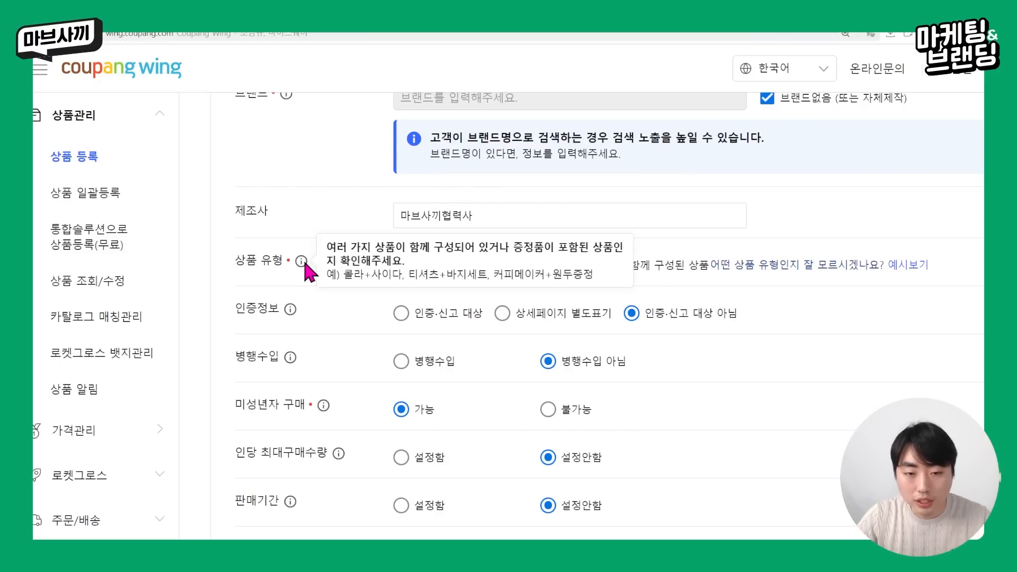
pyautogui.click(408, 270)
pyautogui.scroll(-2, 353, 270)
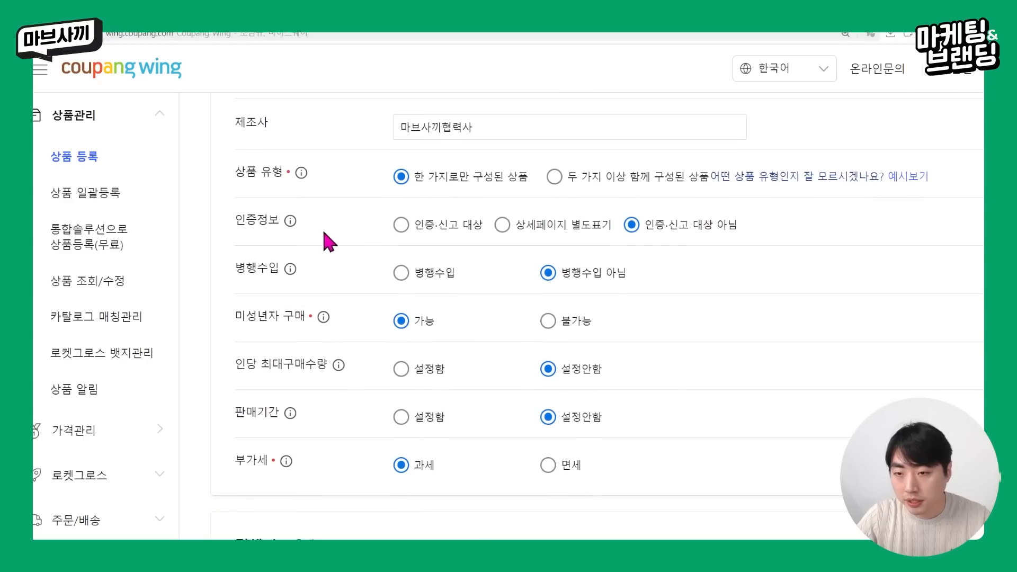
pyautogui.moveTo(300, 173)
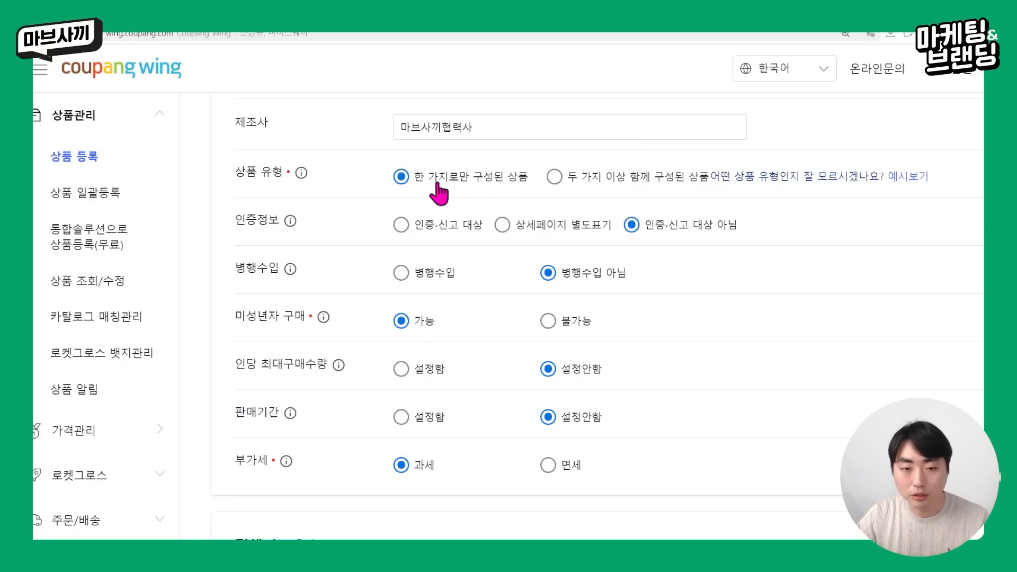
# Step: Switch to the Domeme umbrella page and check its product information (상품정보) table
pyautogui.scroll(-2, 437, 186)
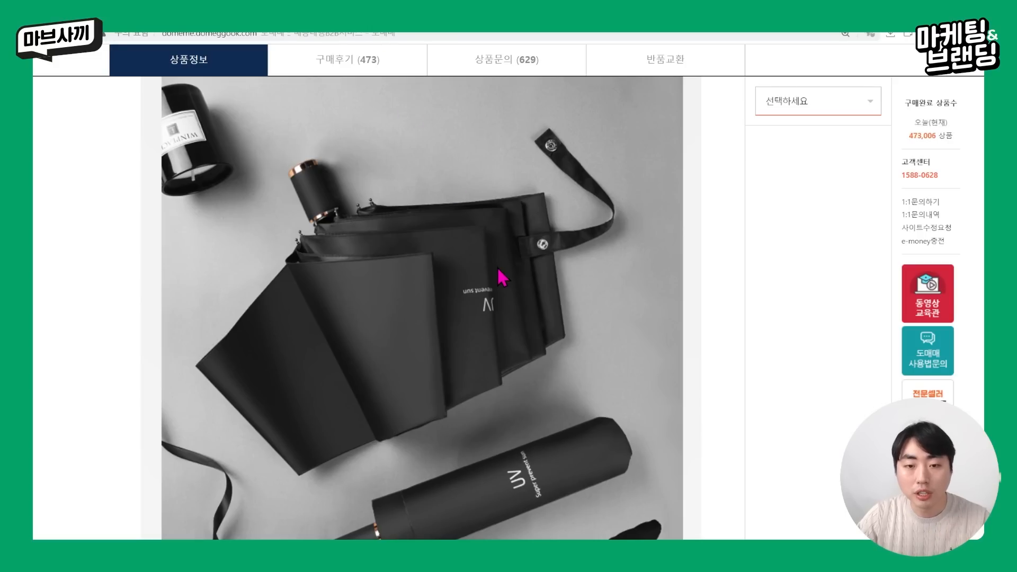
pyautogui.scroll(15, 572, 413)
pyautogui.scroll(20, 569, 408)
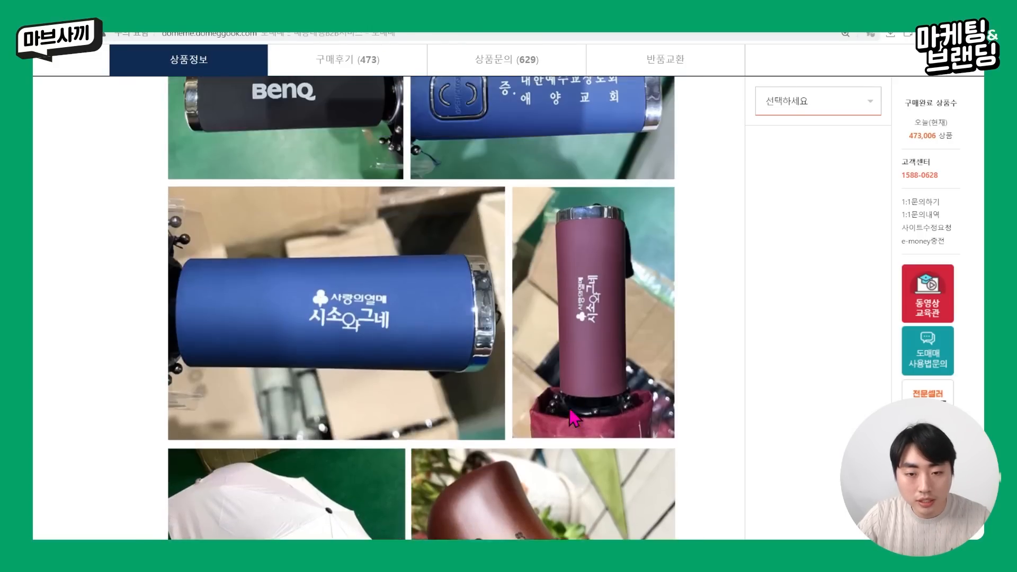
pyautogui.scroll(-4, 542, 412)
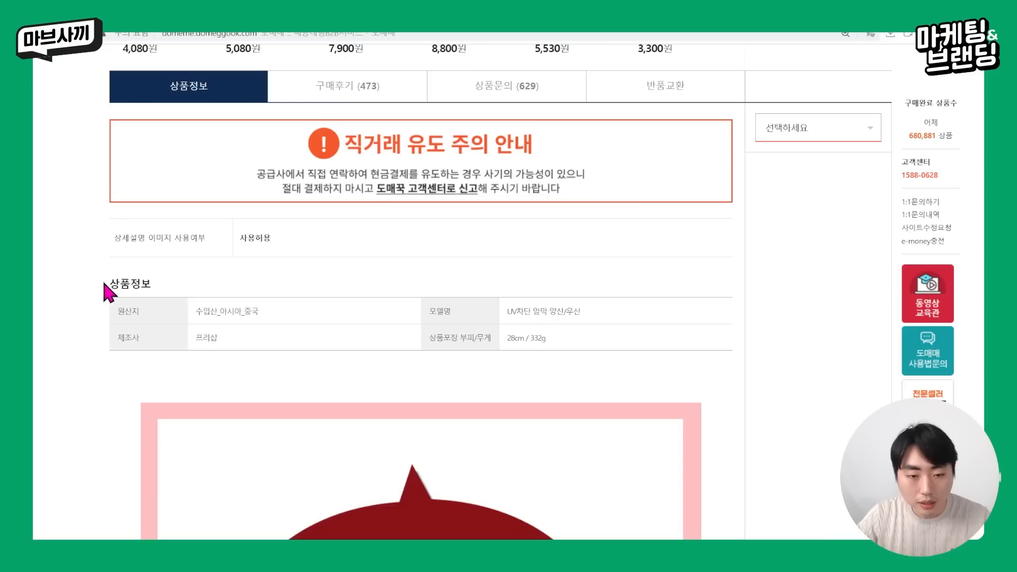
pyautogui.click(174, 319)
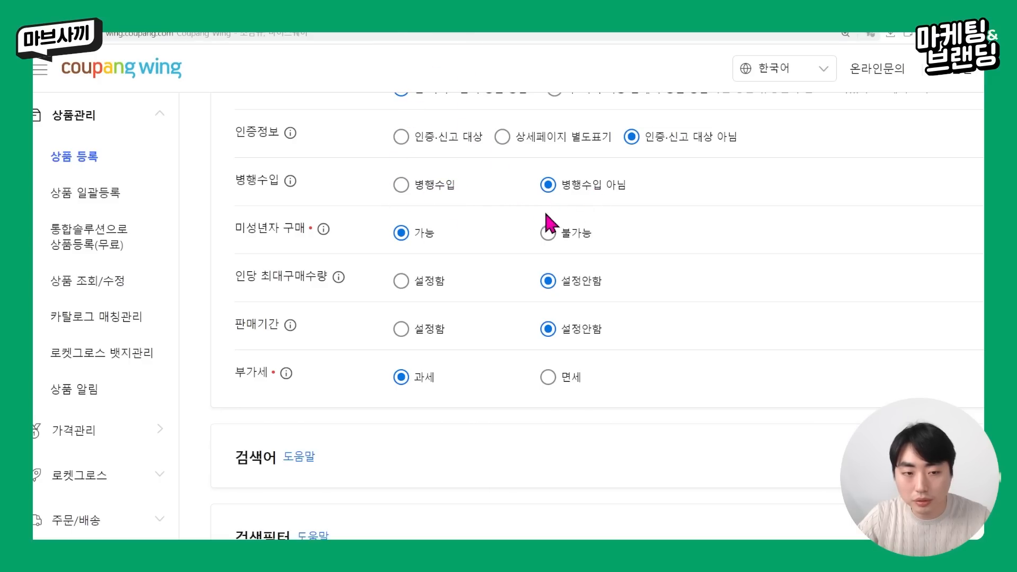
# Step: Return to Coupang Wing, expand the 검색어 and 검색필터 sections and activate the tag (태그) field
pyautogui.scroll(-3, 322, 414)
pyautogui.click(439, 276)
pyautogui.click(469, 318)
pyautogui.click(436, 465)
pyautogui.scroll(-5, 438, 466)
pyautogui.scroll(5, 448, 315)
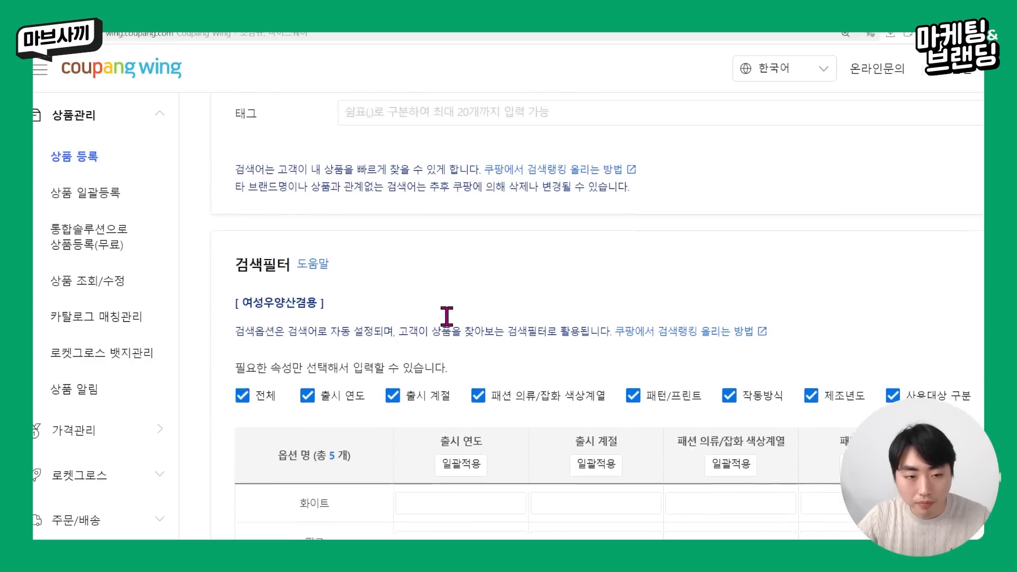
pyautogui.click(569, 314)
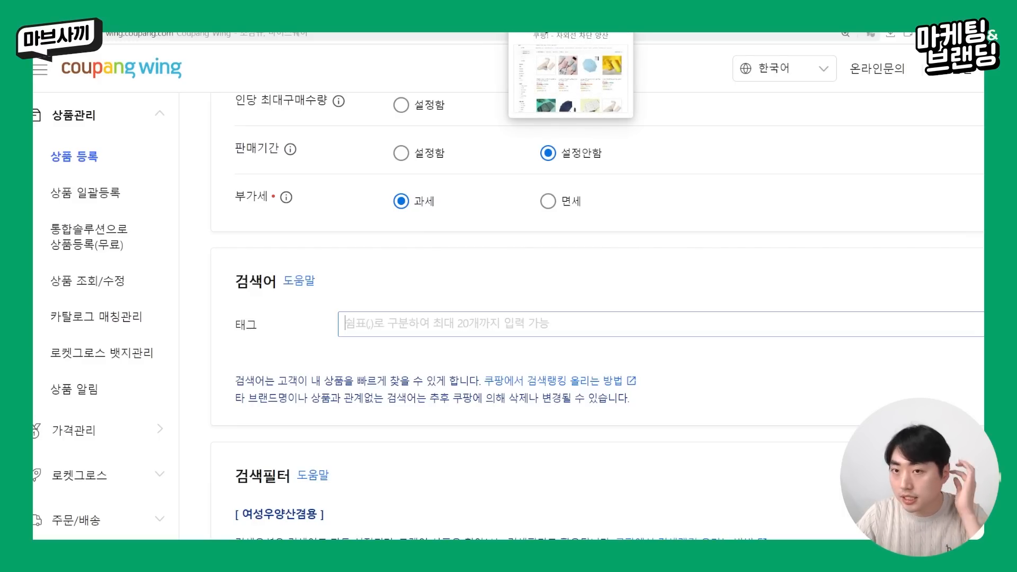
# Step: Copy the related search terms (연관검색어) from the Coupang search results page for 자외선 차단 양산
pyautogui.click(550, 18)
pyautogui.scroll(3, 477, 147)
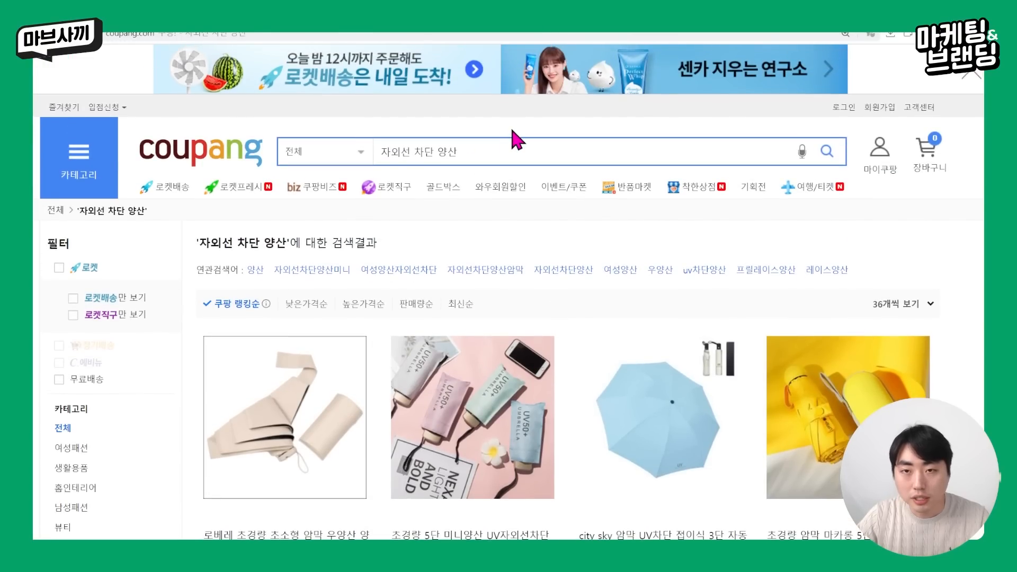
pyautogui.moveTo(513, 161); pyautogui.dragTo(97, 158)
pyautogui.click(307, 207)
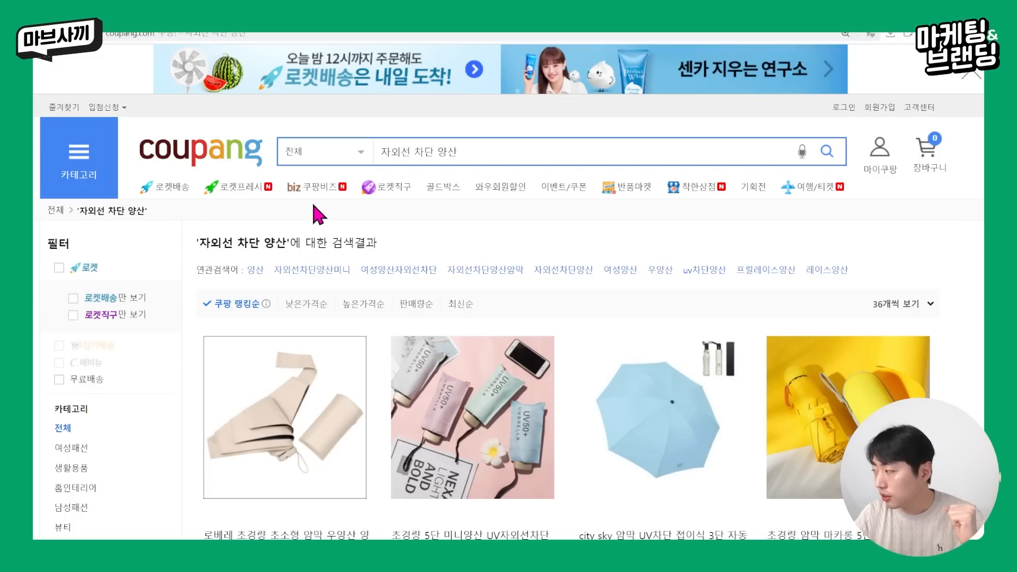
pyautogui.moveTo(196, 272); pyautogui.dragTo(233, 280)
pyautogui.click(233, 281)
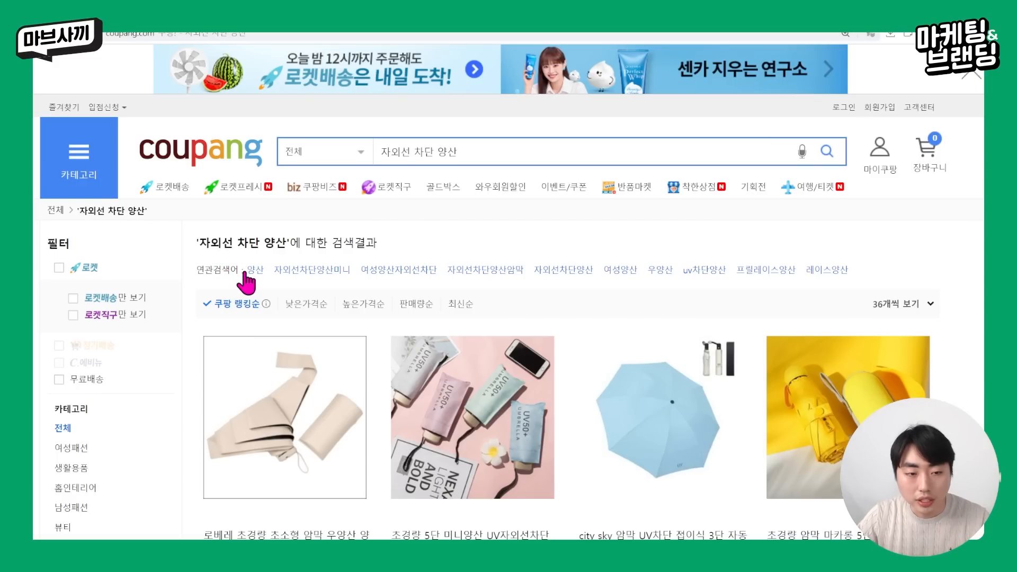
pyautogui.moveTo(874, 268); pyautogui.dragTo(248, 268)
pyautogui.hotkey('ctrl', 'c')
# Step: Paste the copied related search terms into the tag field and separate them with commas from 양산 through 우양산
pyautogui.click(483, 15)
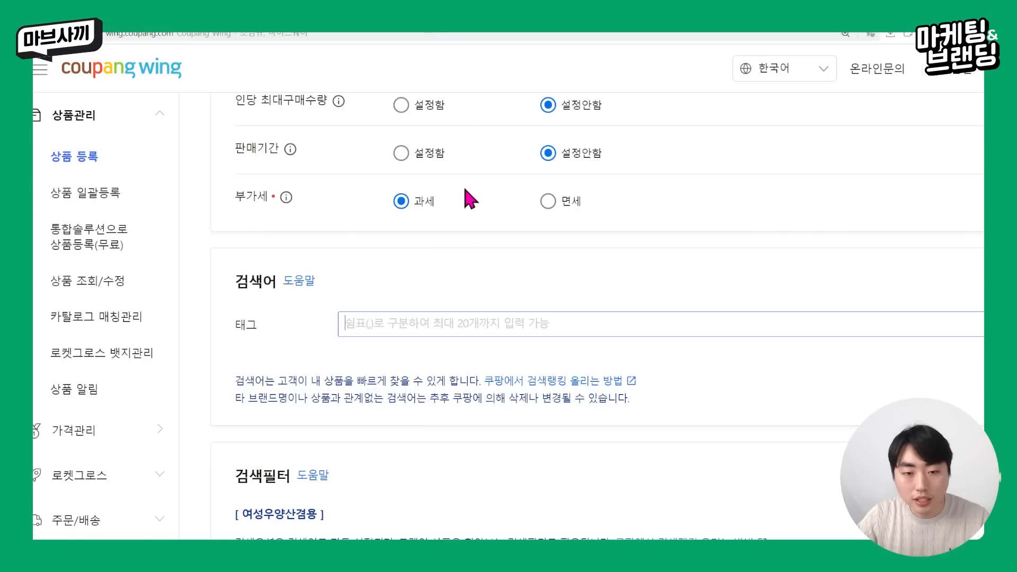
pyautogui.hotkey('ctrl', 'v')
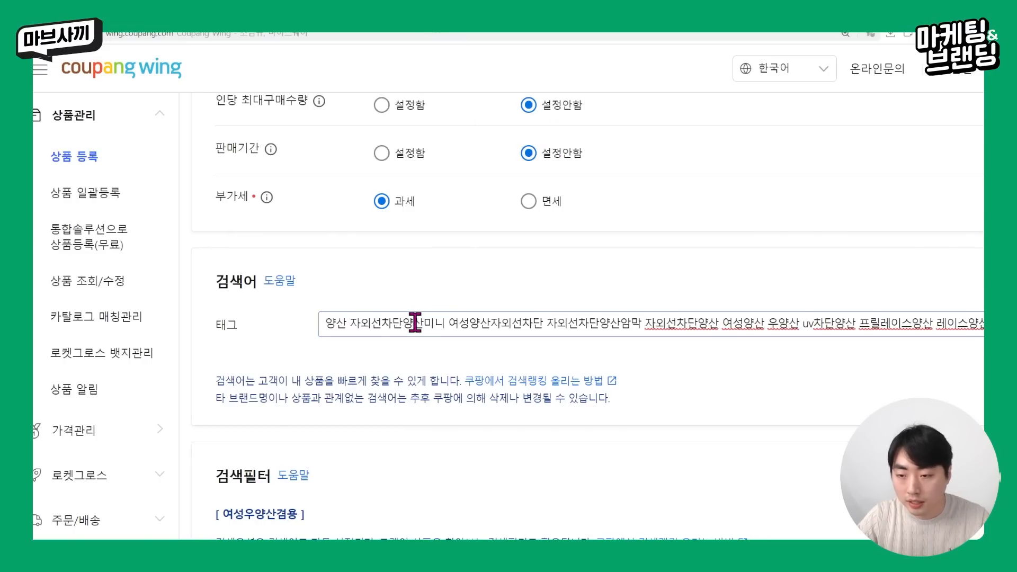
pyautogui.write(',')
pyautogui.press('Delete')
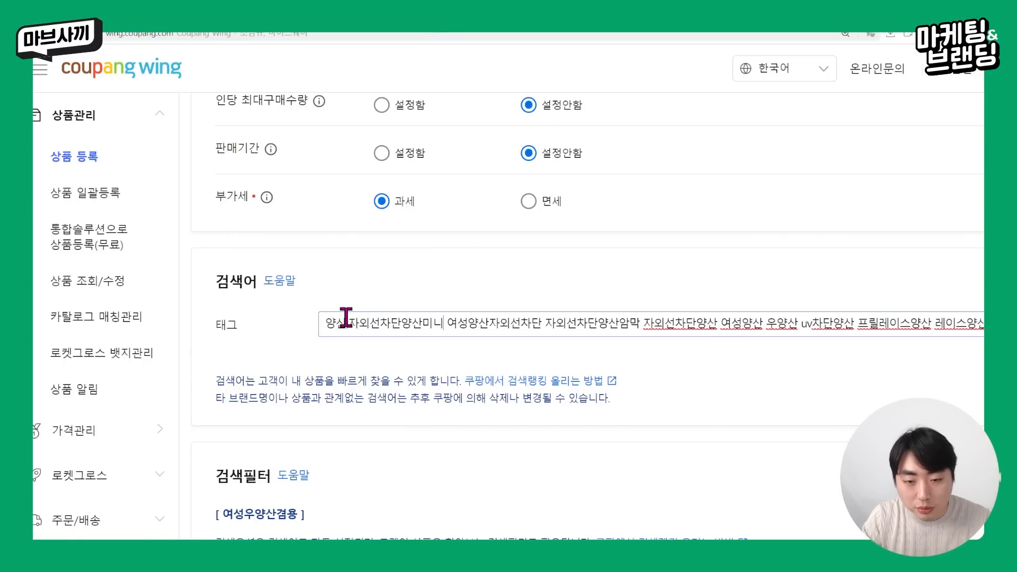
pyautogui.write(',')
pyautogui.press('Right')
pyautogui.press('Right')
pyautogui.press('Right')
pyautogui.press('Right')
pyautogui.press('Right')
pyautogui.press('Right')
pyautogui.press('Right')
pyautogui.press('Right')
pyautogui.press('Right')
pyautogui.press('Right')
pyautogui.write(',')
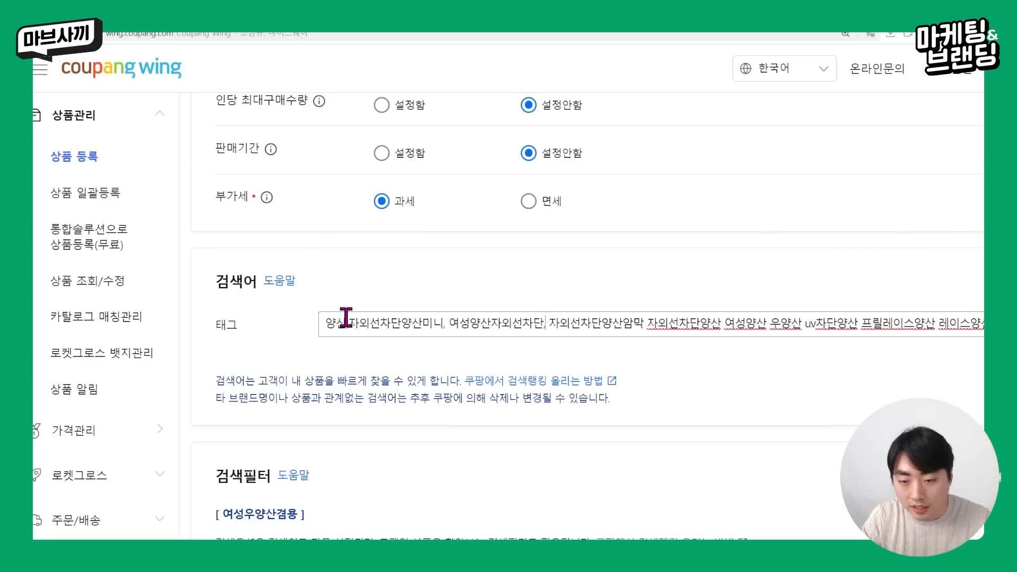
pyautogui.press('Right')
pyautogui.write(',')
pyautogui.press('Right')
pyautogui.press('Right')
pyautogui.write(',')
pyautogui.write(',')
pyautogui.press('Right')
pyautogui.write(',')
pyautogui.press('Right')
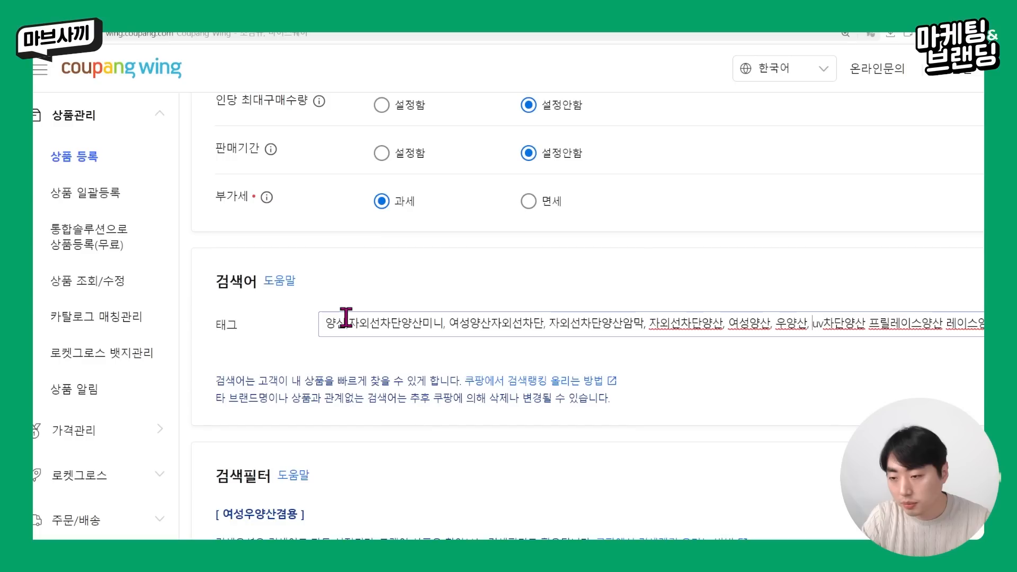
# Step: Remove 프릴레이스양산 and 레이스양산 after uv차단양산 in the tag text and register the remaining terms as tags
pyautogui.write(',')
pyautogui.press('Delete')
pyautogui.press('Delete')
pyautogui.press('Delete')
pyautogui.press('Delete')
pyautogui.press('Delete')
pyautogui.press('Delete')
pyautogui.press('Delete')
pyautogui.press('Delete')
pyautogui.press('Delete')
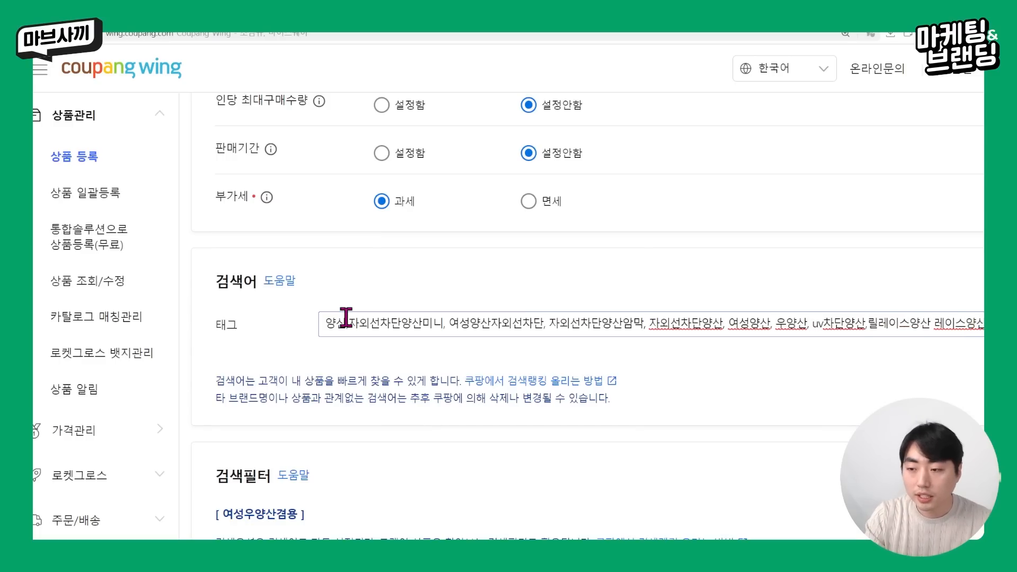
pyautogui.press('Delete')
pyautogui.press('Delete')
pyautogui.press('Delete')
pyautogui.press('Delete')
pyautogui.press('Delete')
pyautogui.press('BackSpace')
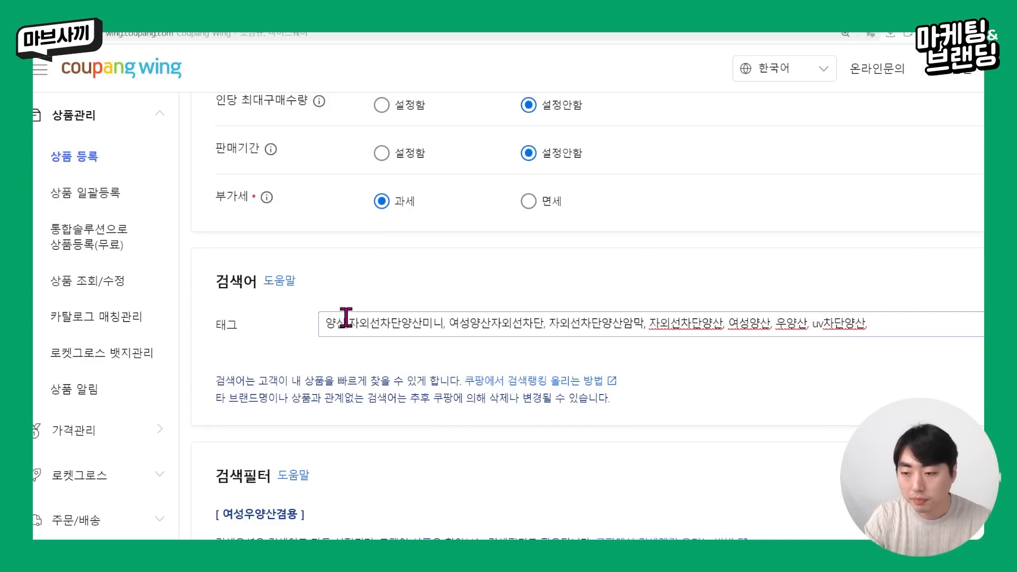
pyautogui.press('Return')
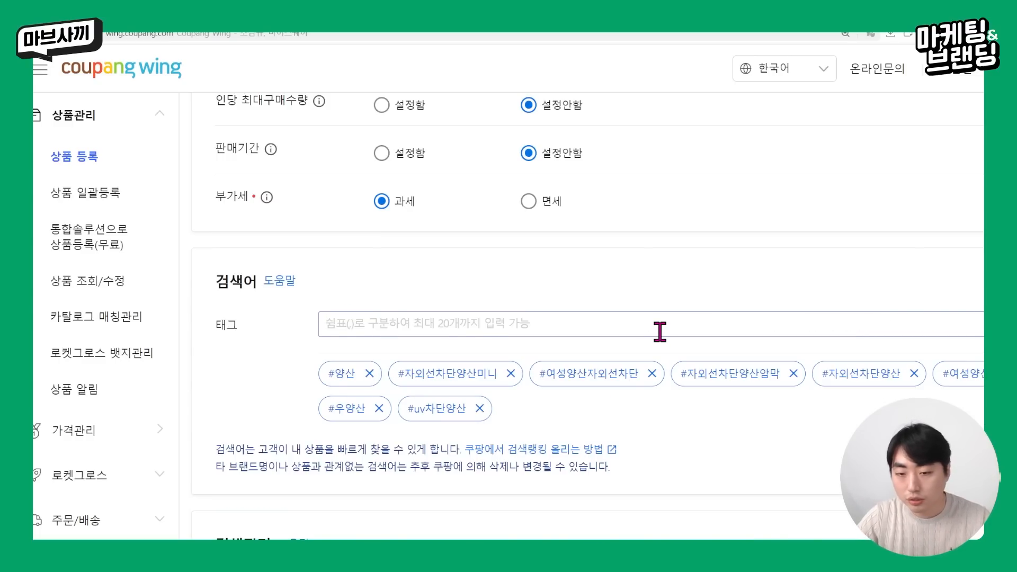
pyautogui.click(798, 417)
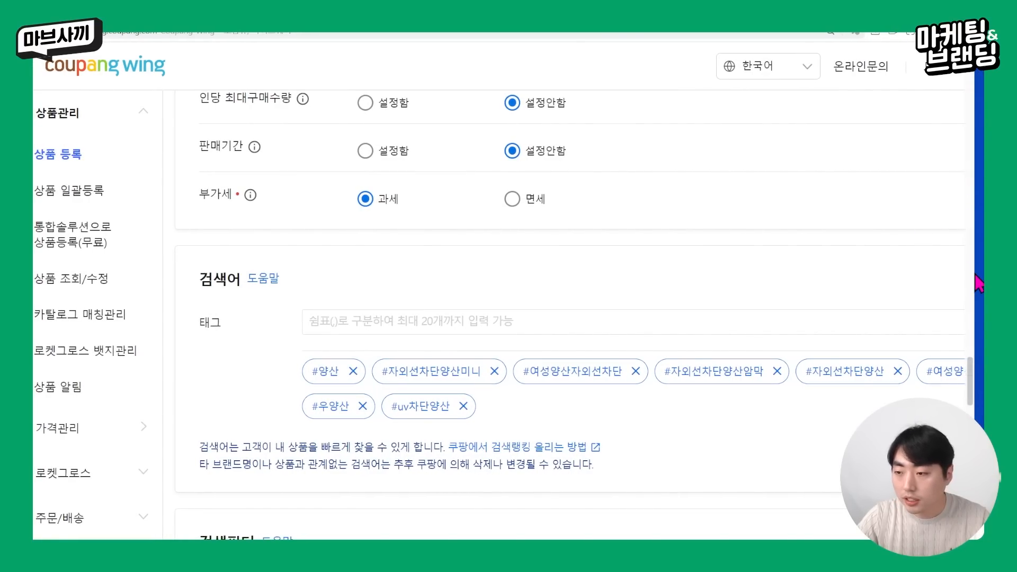
# Step: Open the related search 우양산 on Coupang and copy its whole row of related search terms
pyautogui.moveTo(973, 272); pyautogui.dragTo(1014, 272)
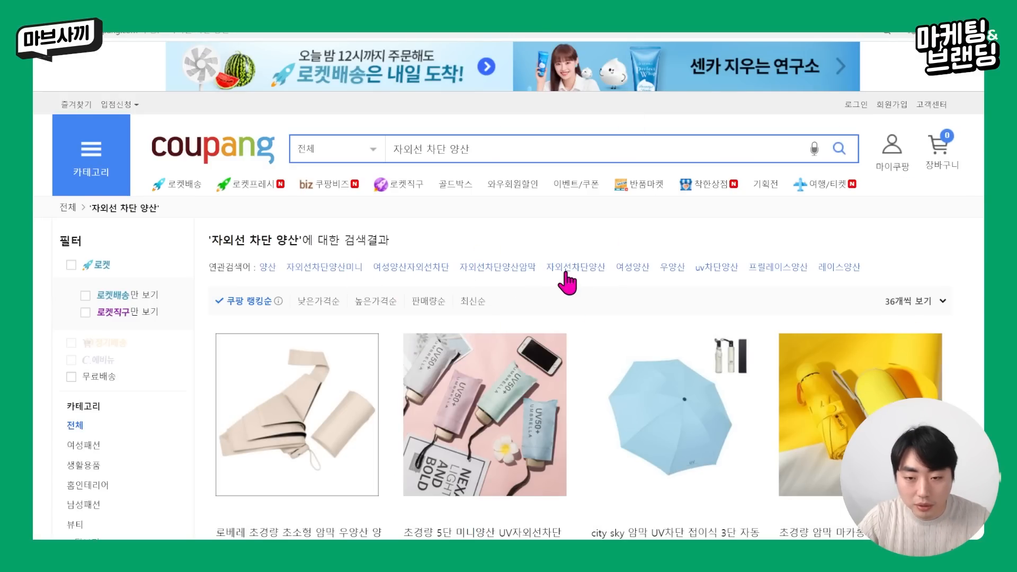
pyautogui.click(665, 268)
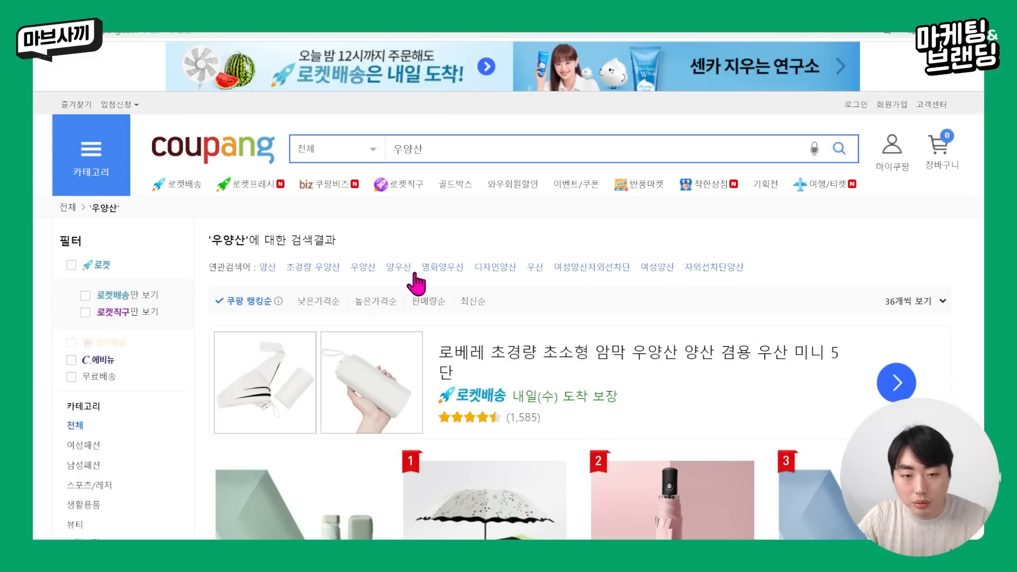
pyautogui.moveTo(746, 267); pyautogui.dragTo(266, 269)
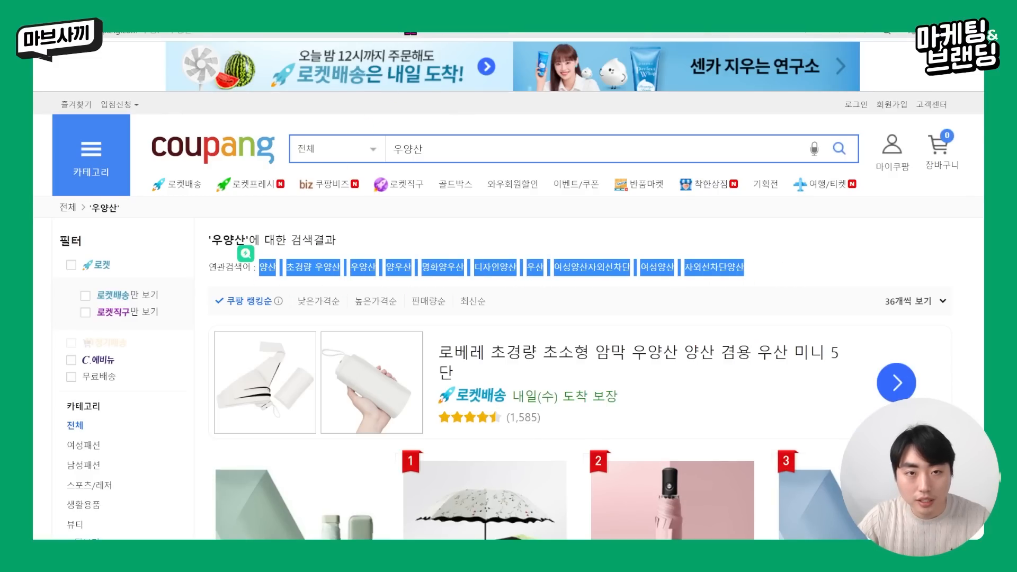
# Step: Paste the 우양산 related terms into the tag field, separate them with commas and register them as additional tags
pyautogui.click(466, 11)
pyautogui.click(468, 323)
pyautogui.write('양산 초경량 우양산 우양산 양우산 명화양우산 디자인양산 우산 여성양산자외선차단 여성양산 자외선차단양산')
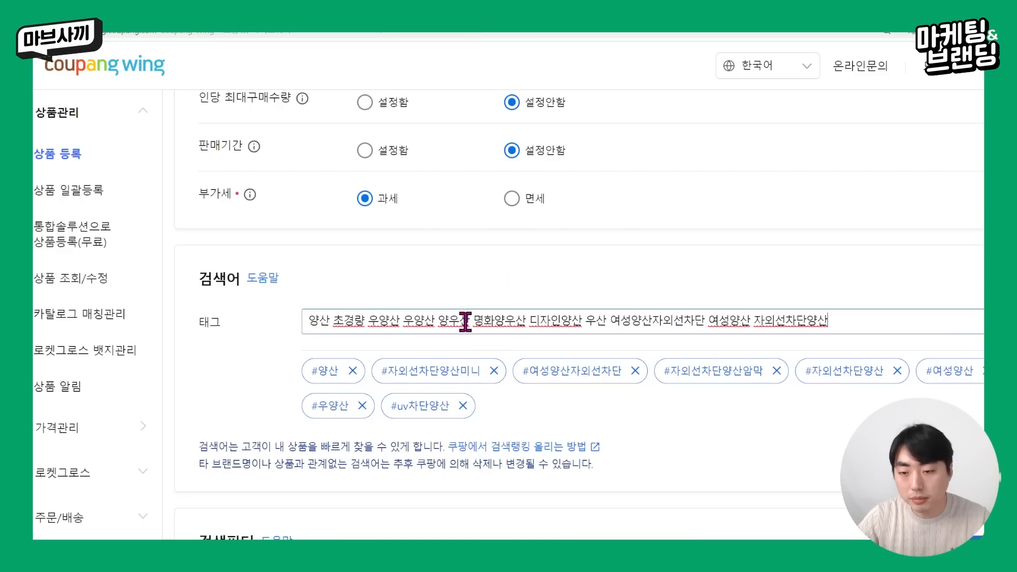
pyautogui.click(329, 319)
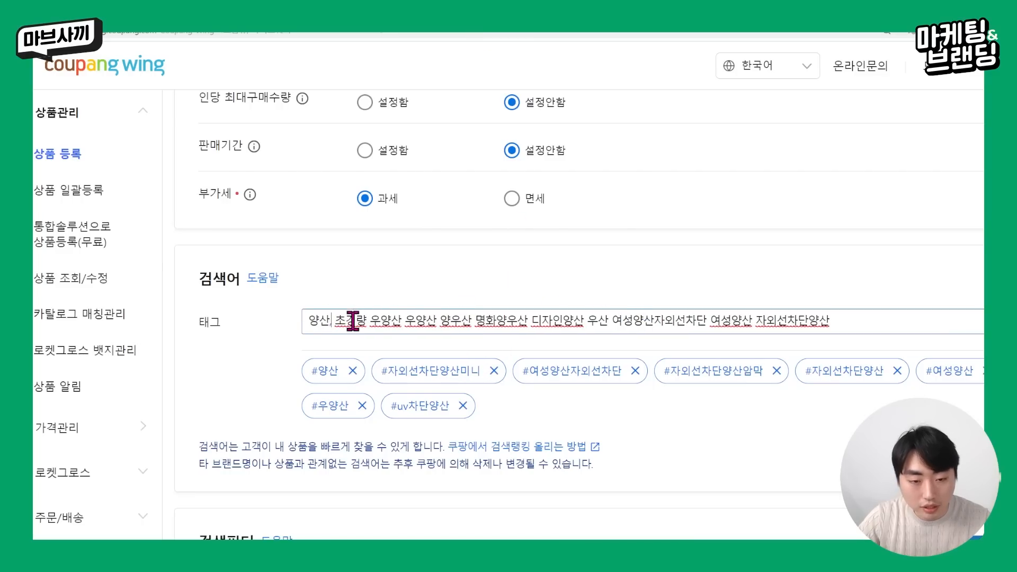
pyautogui.click(402, 321)
pyautogui.write(',')
pyautogui.click(473, 321)
pyautogui.write(',')
pyautogui.click(530, 321)
pyautogui.write(',')
pyautogui.click(589, 321)
pyautogui.write(',')
pyautogui.click(615, 321)
pyautogui.write(',')
pyautogui.click(716, 321)
pyautogui.write(',')
pyautogui.click(761, 321)
pyautogui.write(',')
pyautogui.press('Return')
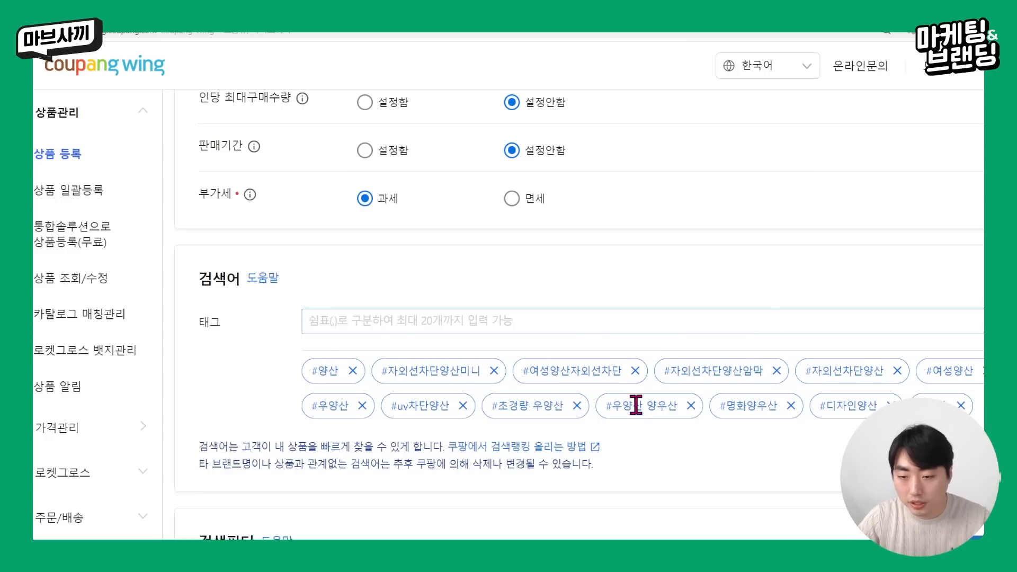
pyautogui.scroll(-2, 751, 424)
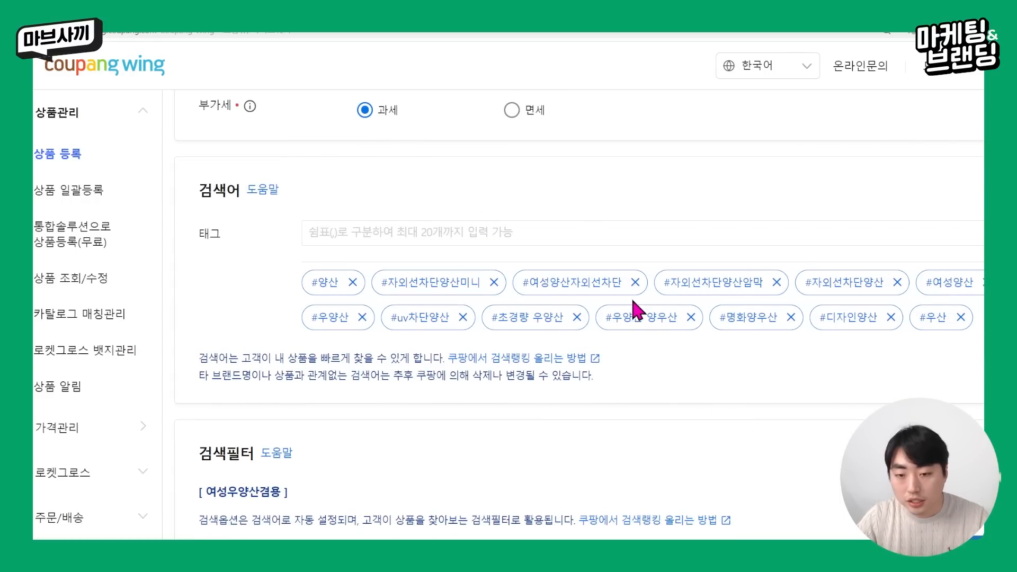
pyautogui.scroll(-6, 499, 312)
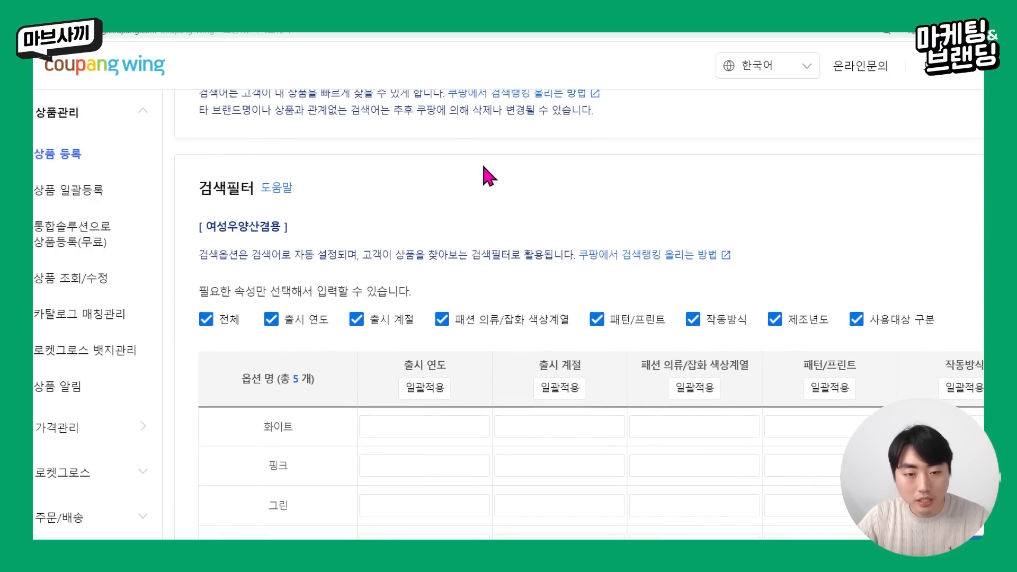
pyautogui.scroll(7, 269, 407)
pyautogui.click(386, 318)
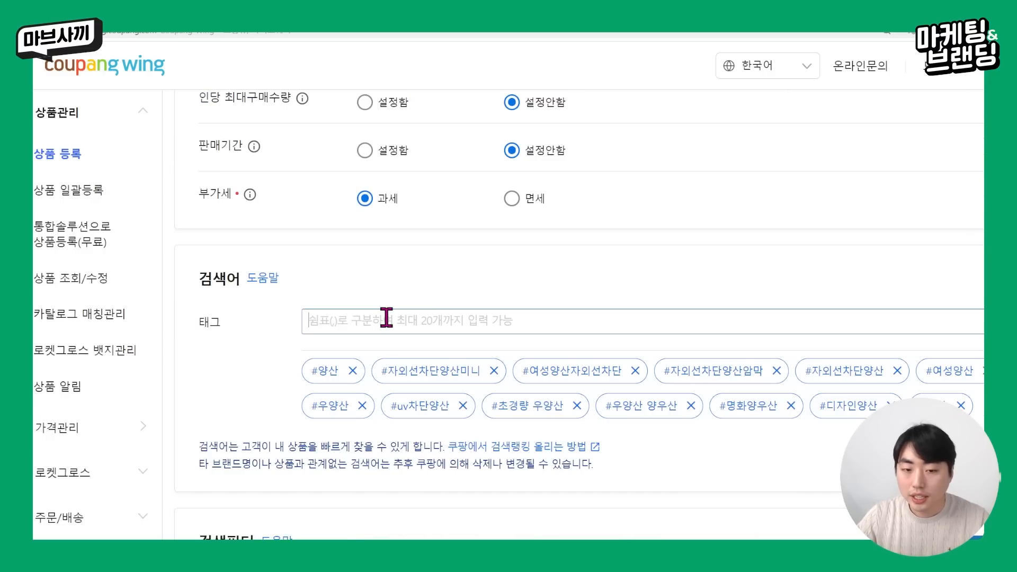
pyautogui.click(473, 322)
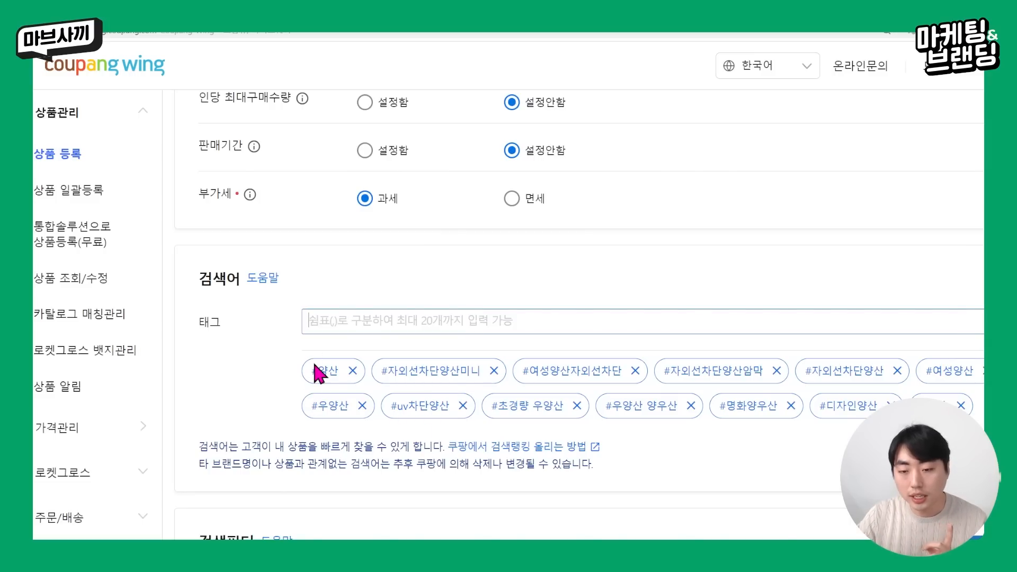
pyautogui.click(763, 434)
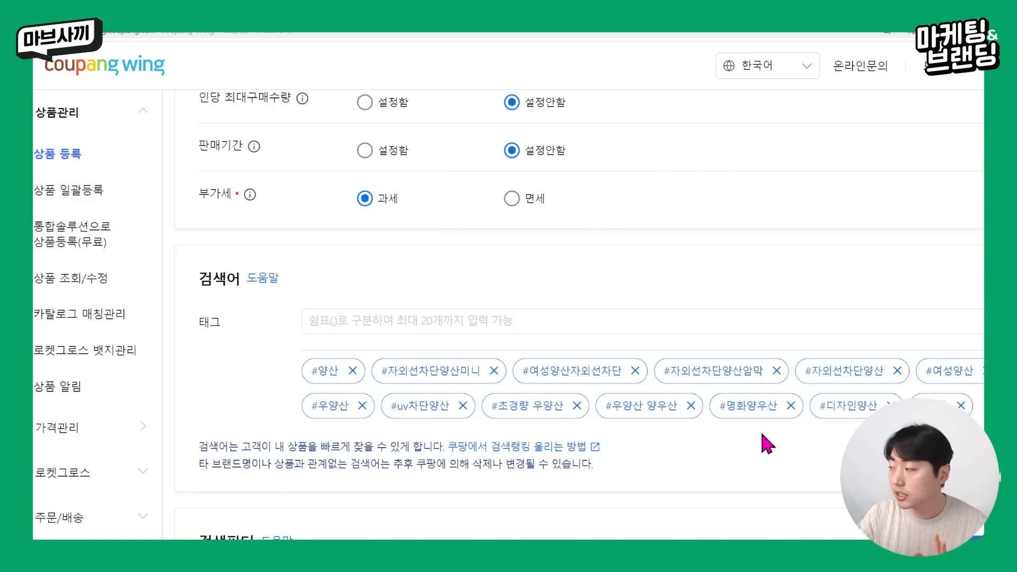
# Step: Review the product registration form, covering sales method, category, product images, notice information, return shipping and search filter sections
pyautogui.scroll(15, 761, 431)
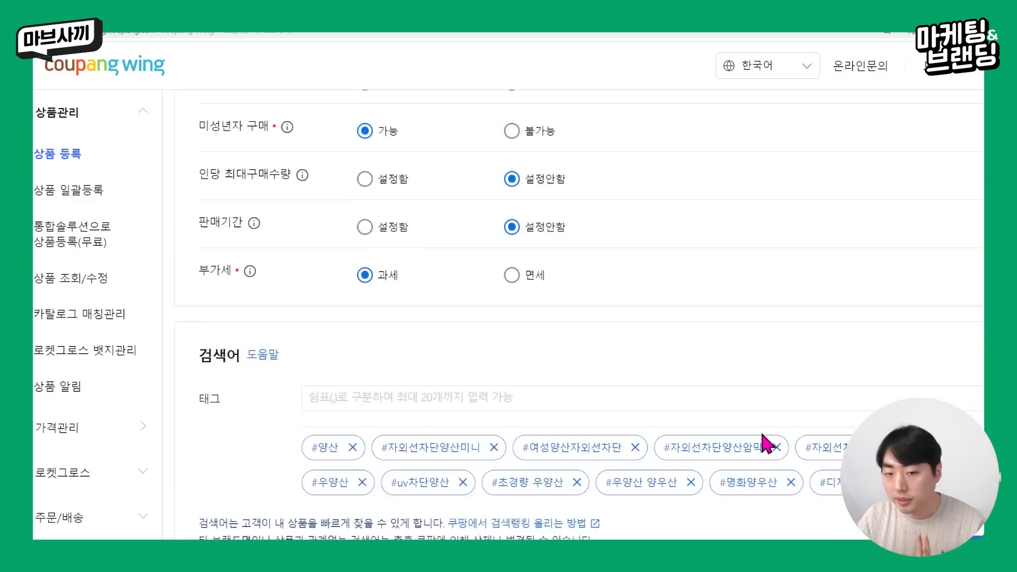
pyautogui.scroll(10, 408, 418)
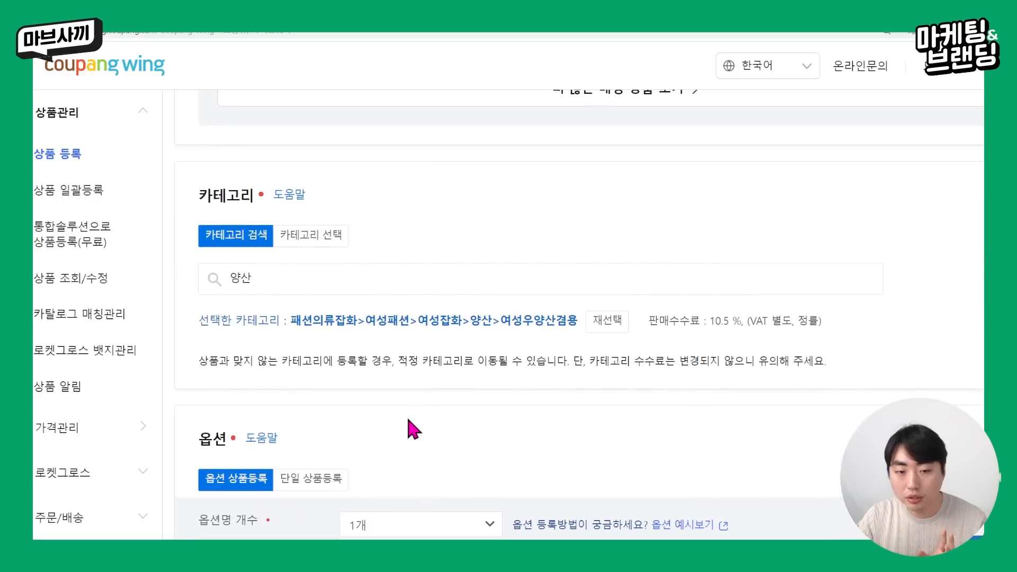
pyautogui.scroll(5, 316, 407)
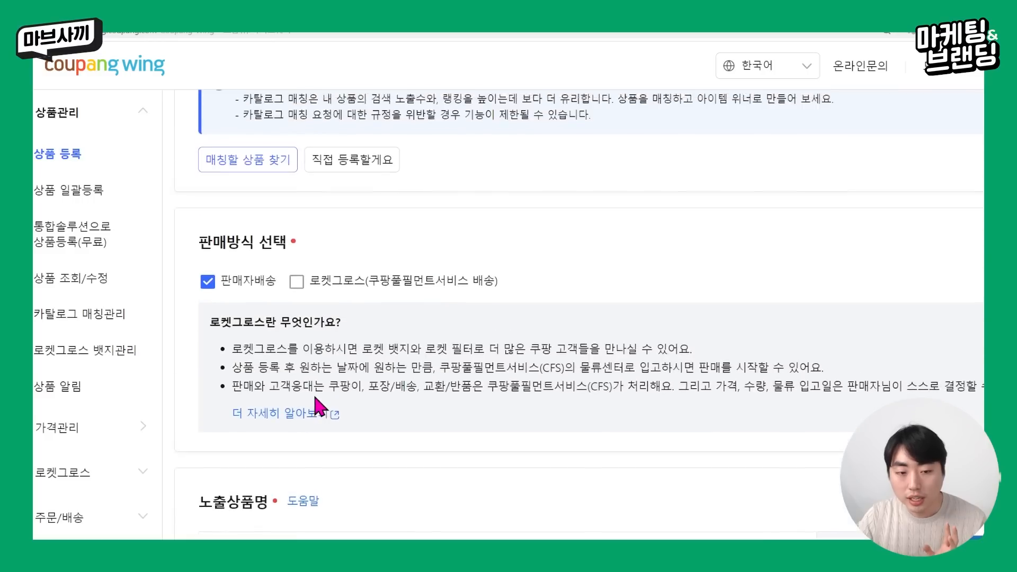
pyautogui.scroll(-4, 297, 365)
pyautogui.scroll(-15, 485, 422)
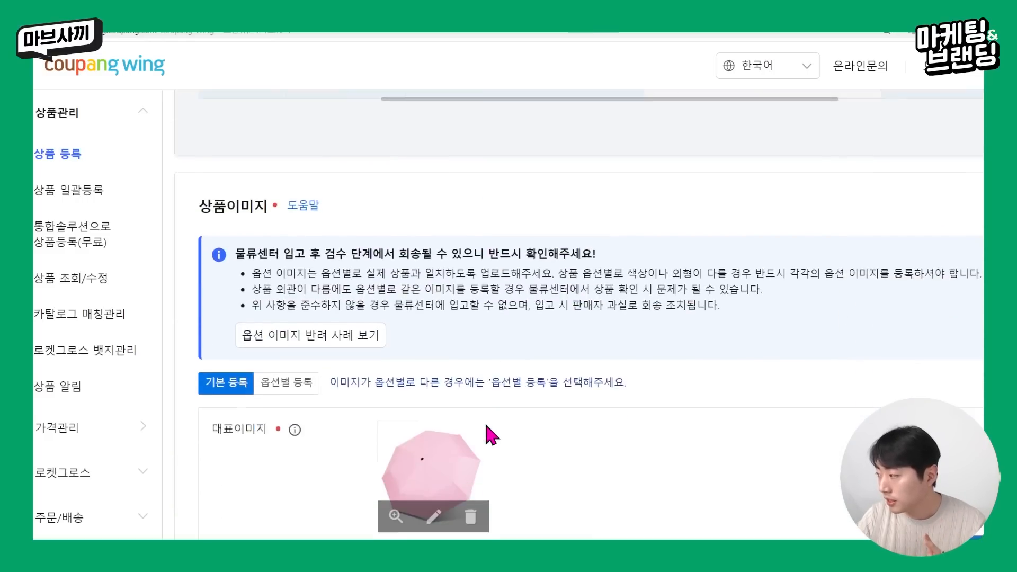
pyautogui.scroll(-15, 486, 425)
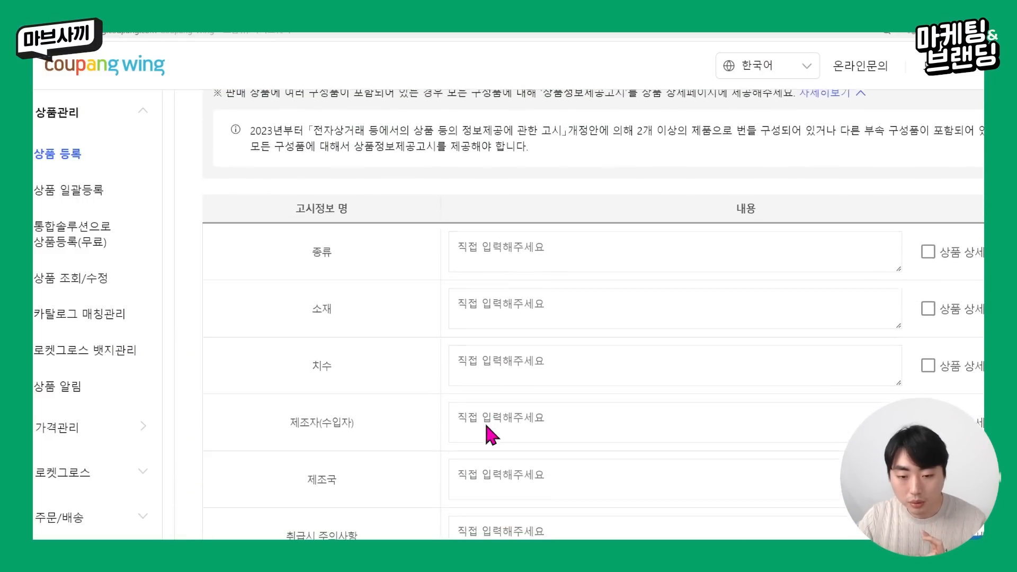
pyautogui.scroll(-13, 503, 371)
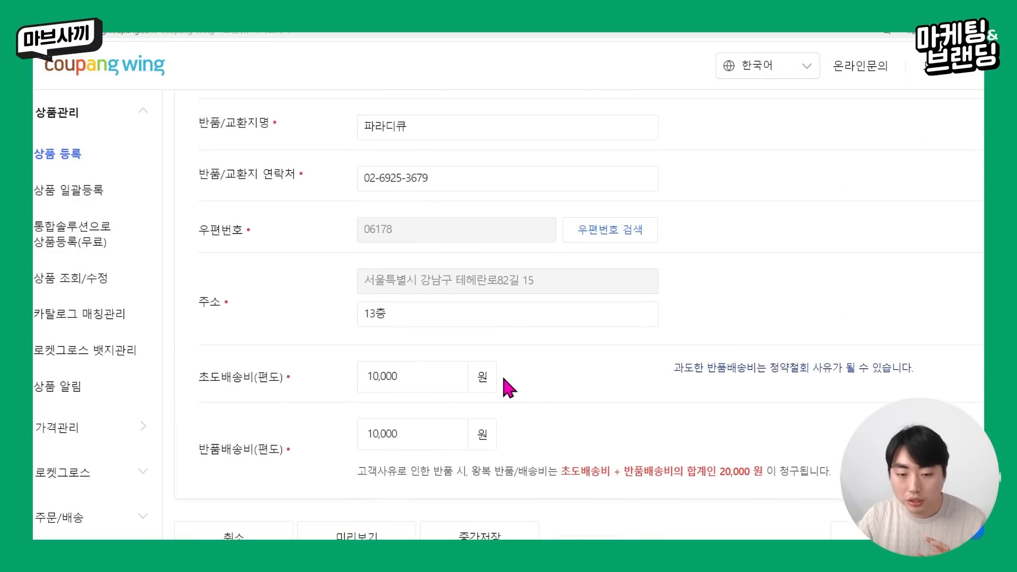
pyautogui.scroll(9, 503, 376)
pyautogui.scroll(12, 504, 380)
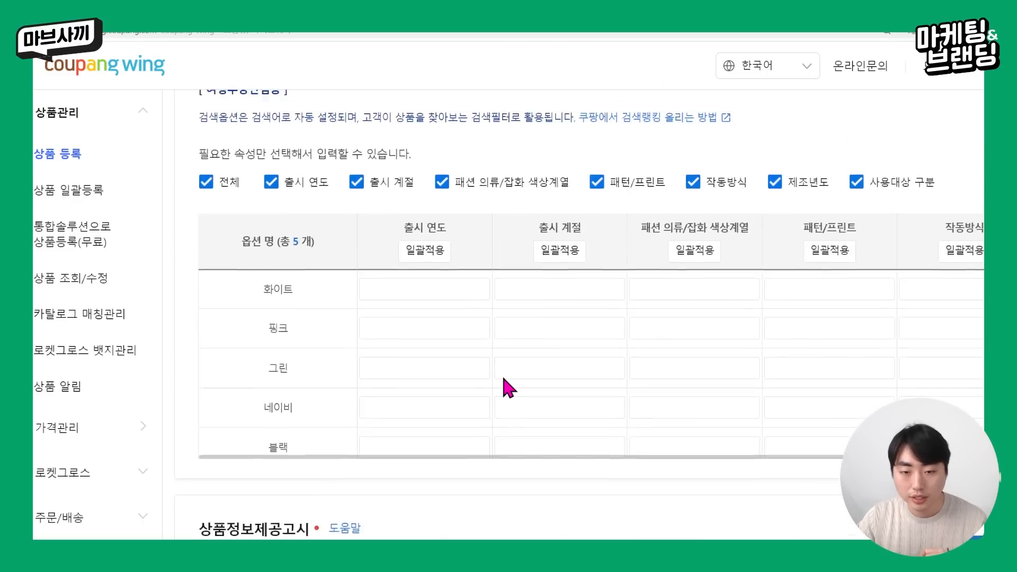
pyautogui.scroll(2, 502, 377)
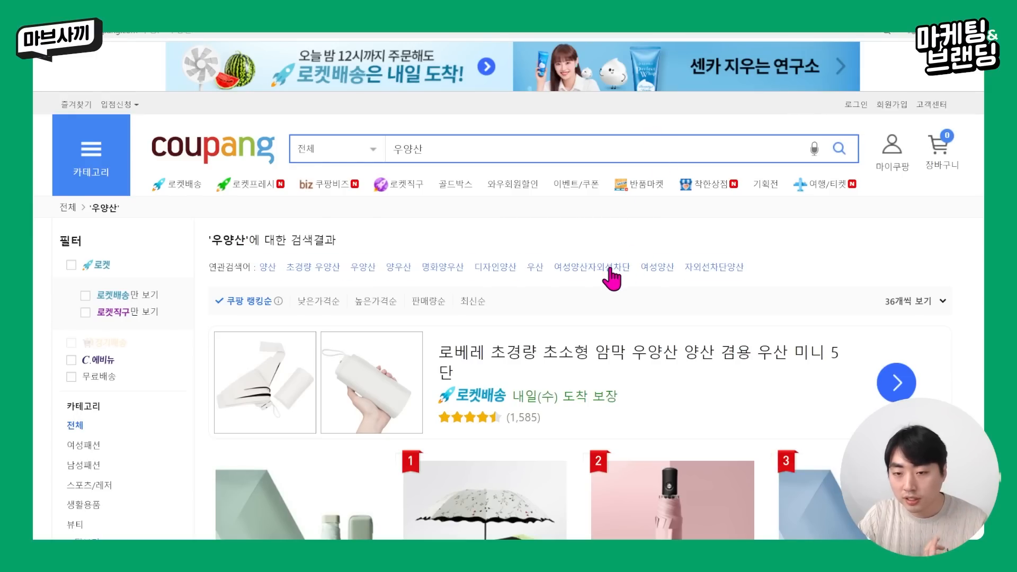
# Step: Open the related search 여성양산자외선차단 on Coupang and look through its product results and related terms
pyautogui.click(609, 270)
pyautogui.scroll(-8, 582, 305)
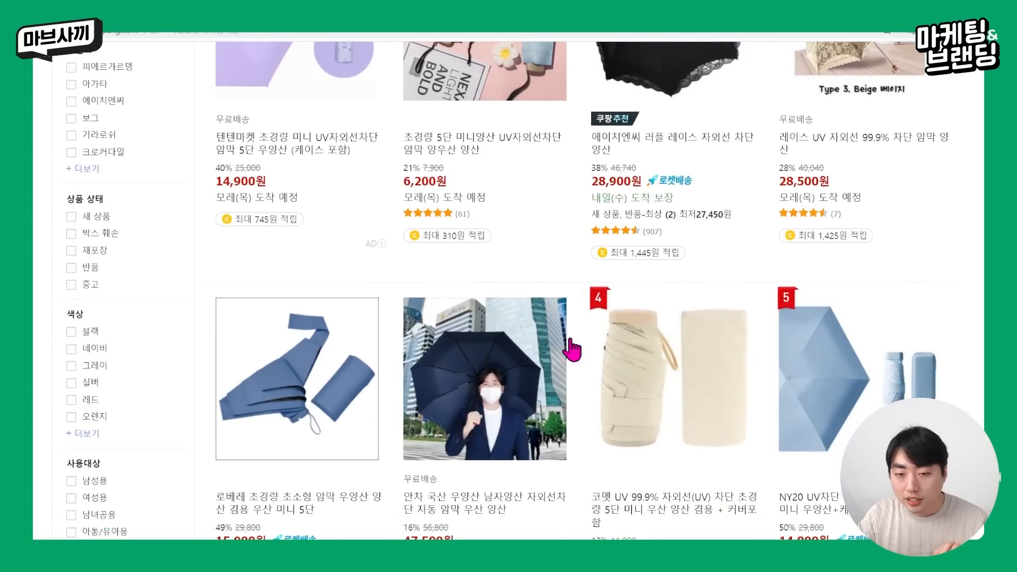
pyautogui.scroll(10, 452, 354)
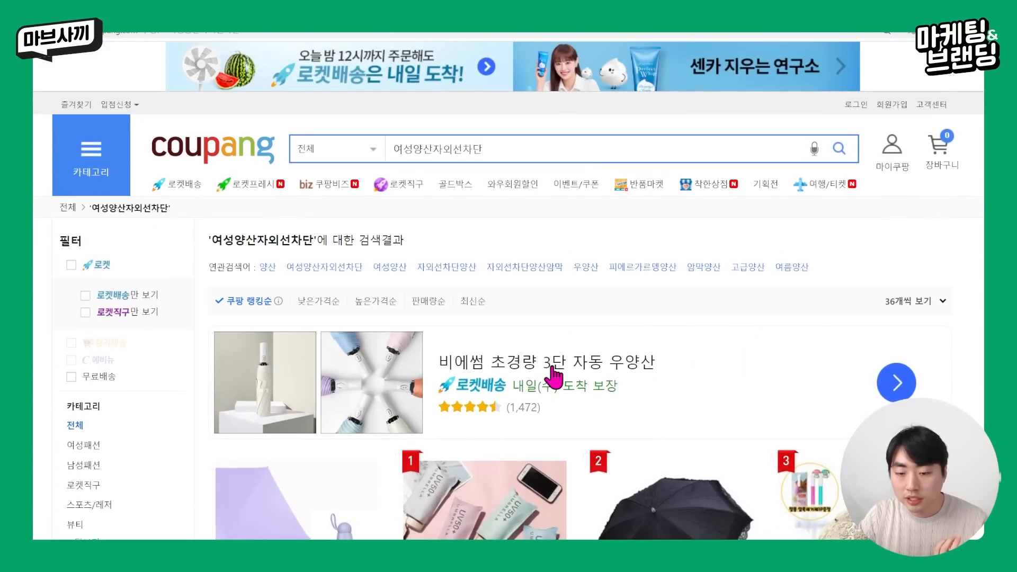
pyautogui.scroll(-8, 577, 318)
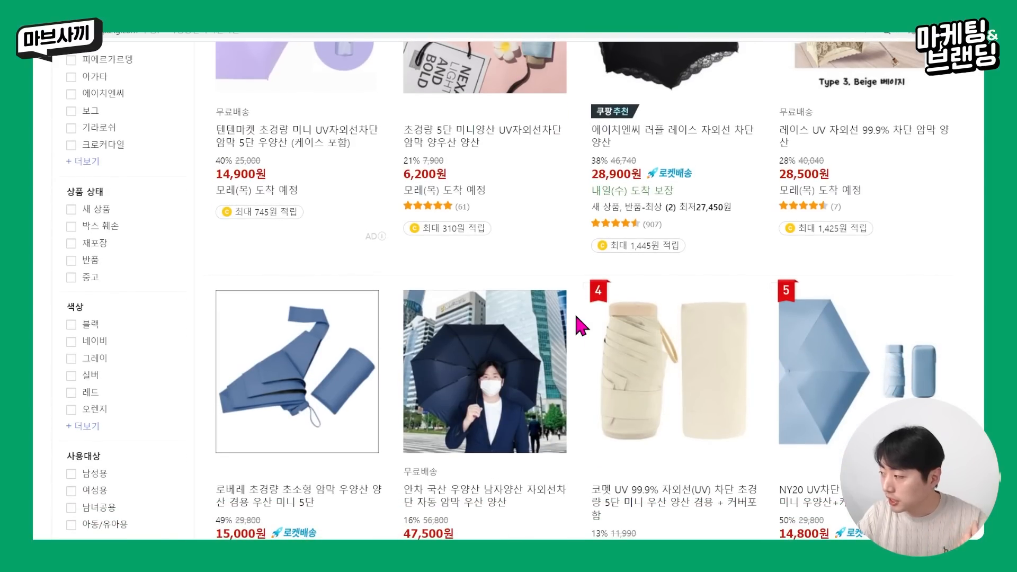
pyautogui.scroll(8, 575, 315)
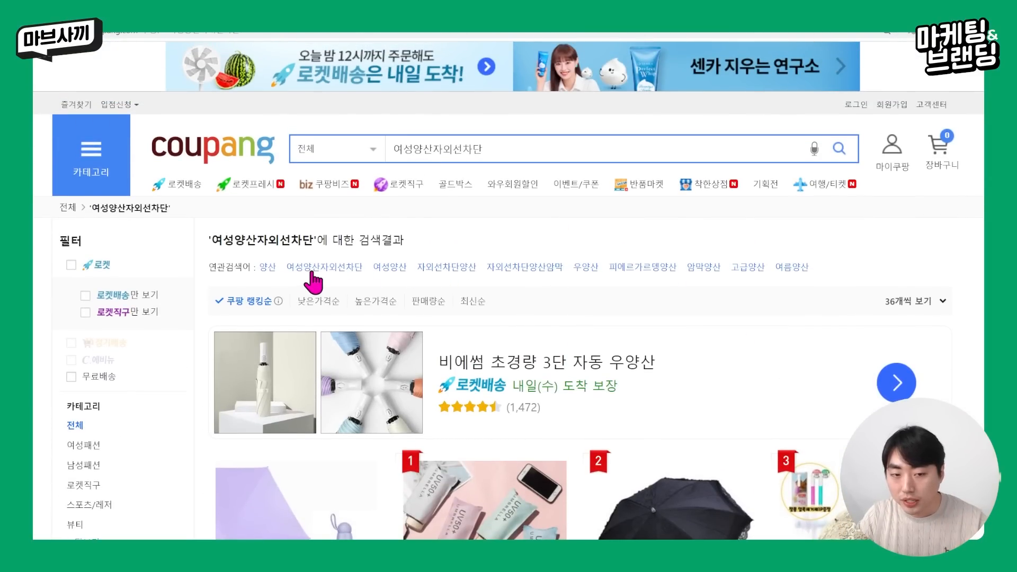
pyautogui.click(312, 271)
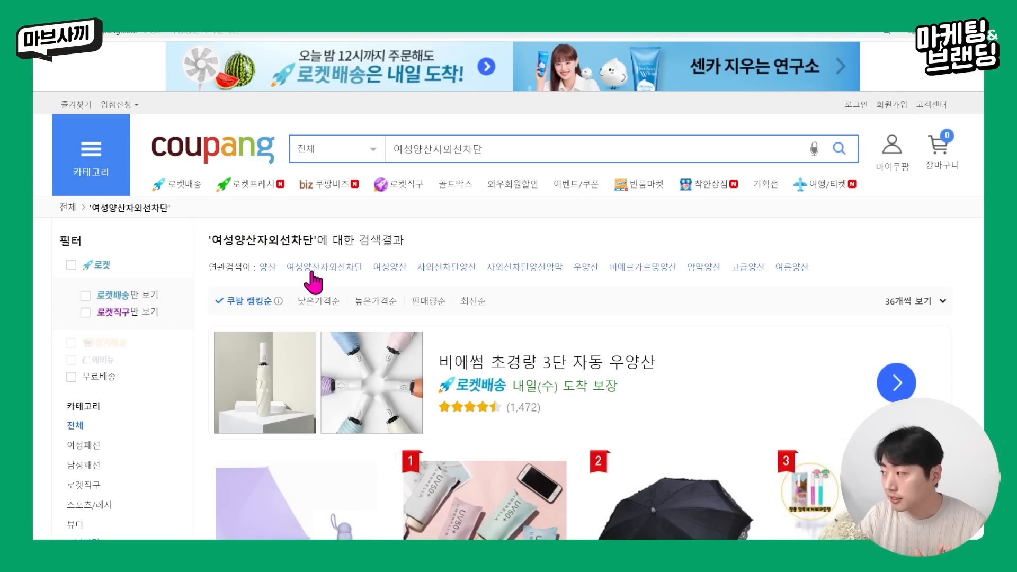
# Step: Search Coupang for 양산
pyautogui.click(500, 148)
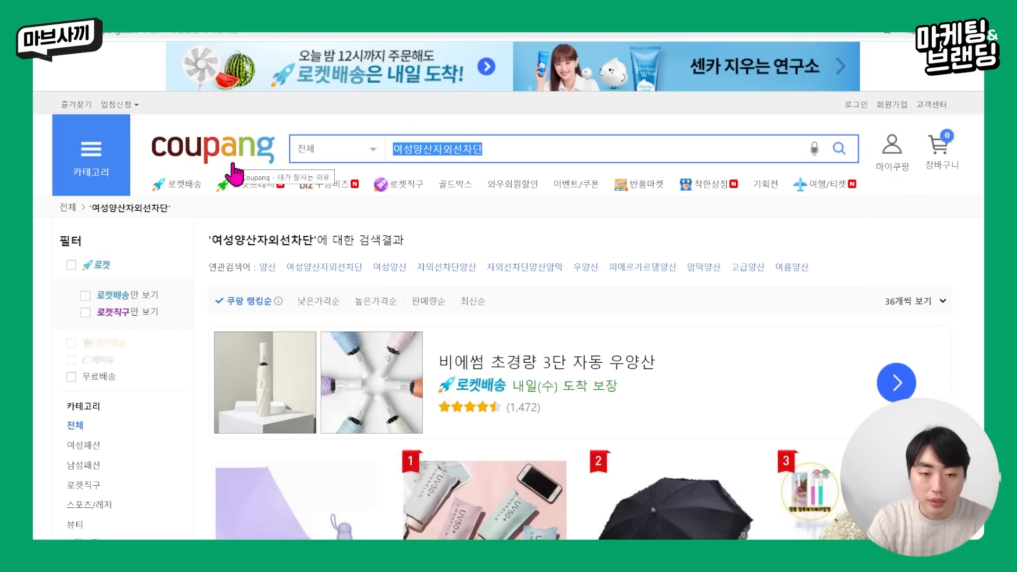
pyautogui.write('양산')
pyautogui.press('Return')
# Step: Search Coupang for 자외선차단 암막양산 and look through the product results and available filters
pyautogui.click(434, 147)
pyautogui.write('wㅏ외선차단 아')
pyautogui.hotkey('ctrl', 'a')
pyautogui.write('자외선차단ㅇ')
pyautogui.write('ㅏㅁ막')
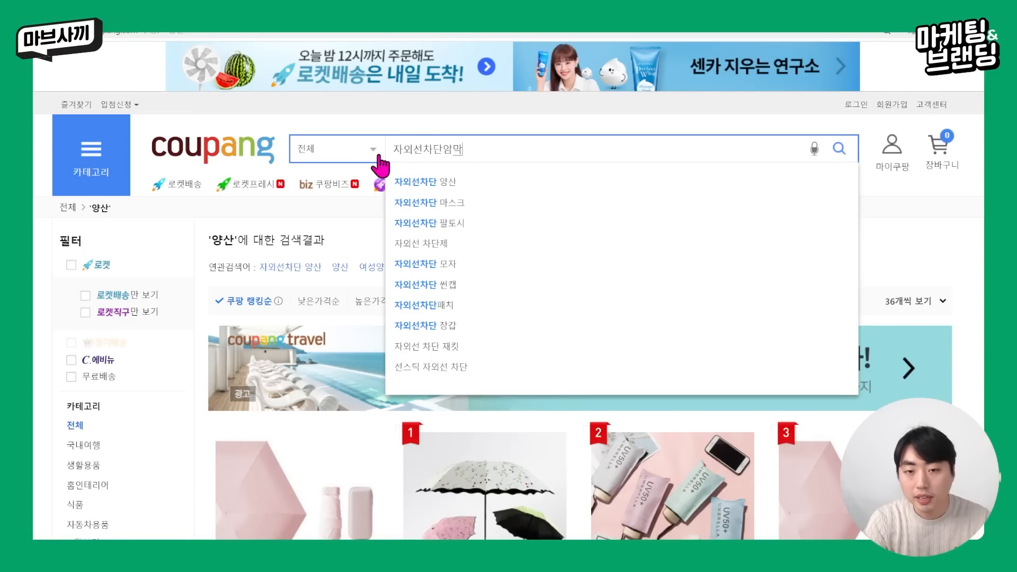
pyautogui.write('양산')
pyautogui.press('Left')
pyautogui.press('Left')
pyautogui.press('Left')
pyautogui.press('Left')
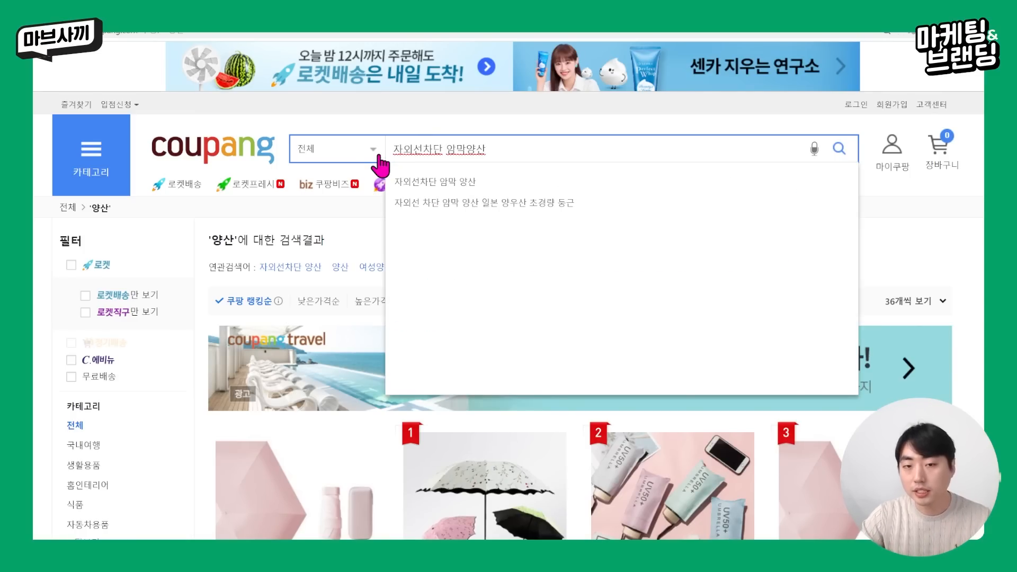
pyautogui.press('Return')
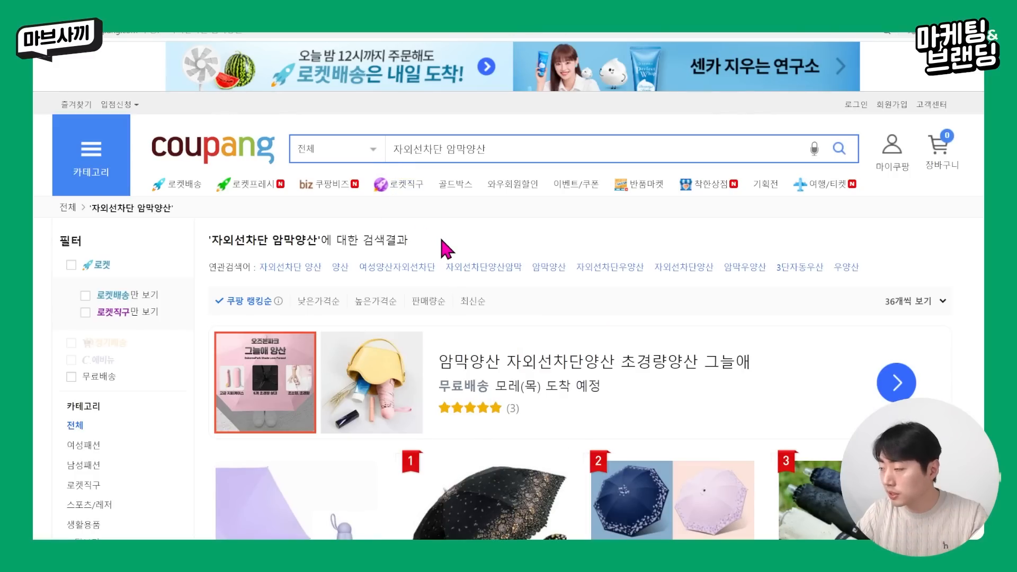
pyautogui.scroll(-6, 632, 415)
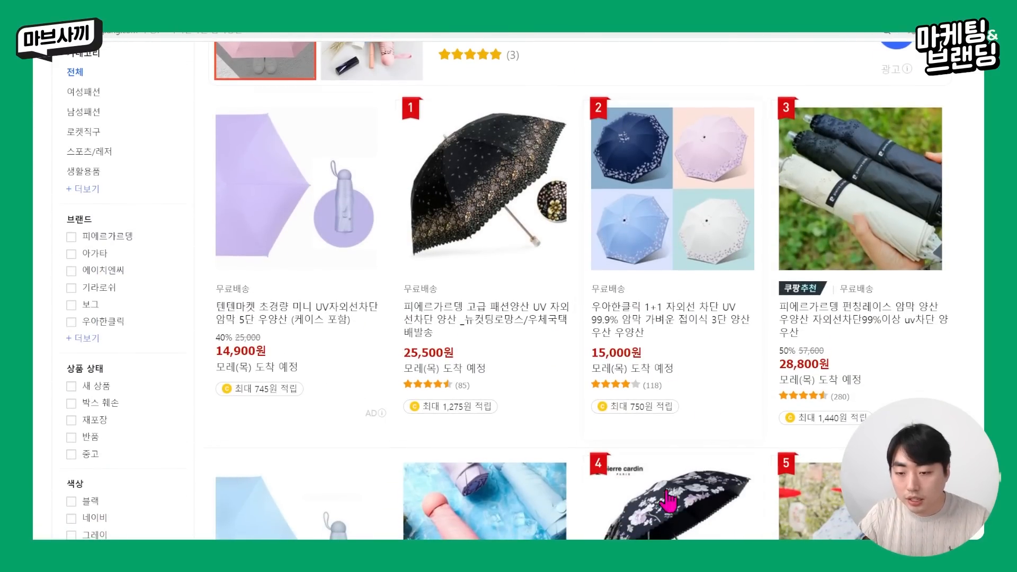
pyautogui.scroll(-8, 633, 416)
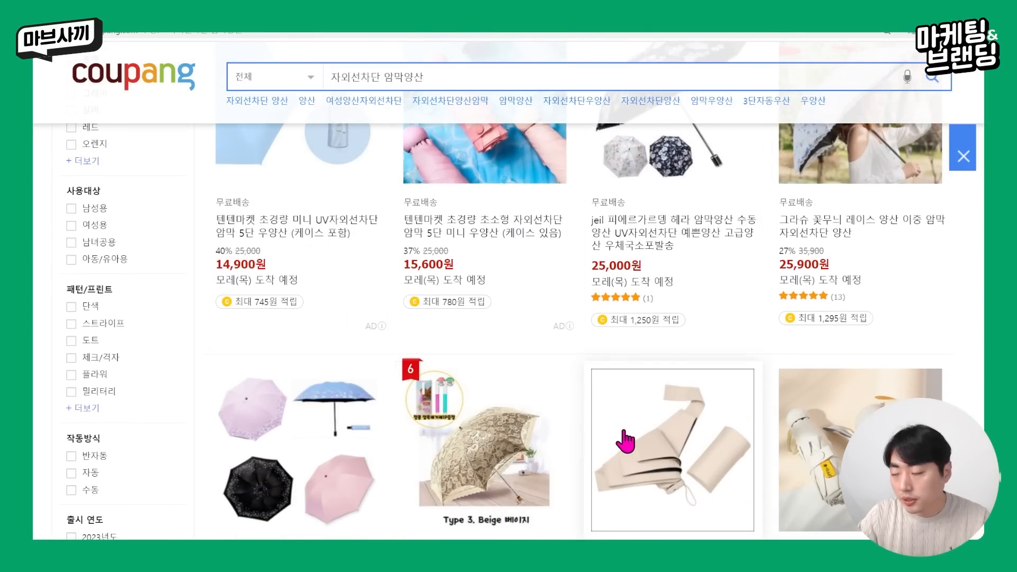
pyautogui.scroll(-8, 624, 438)
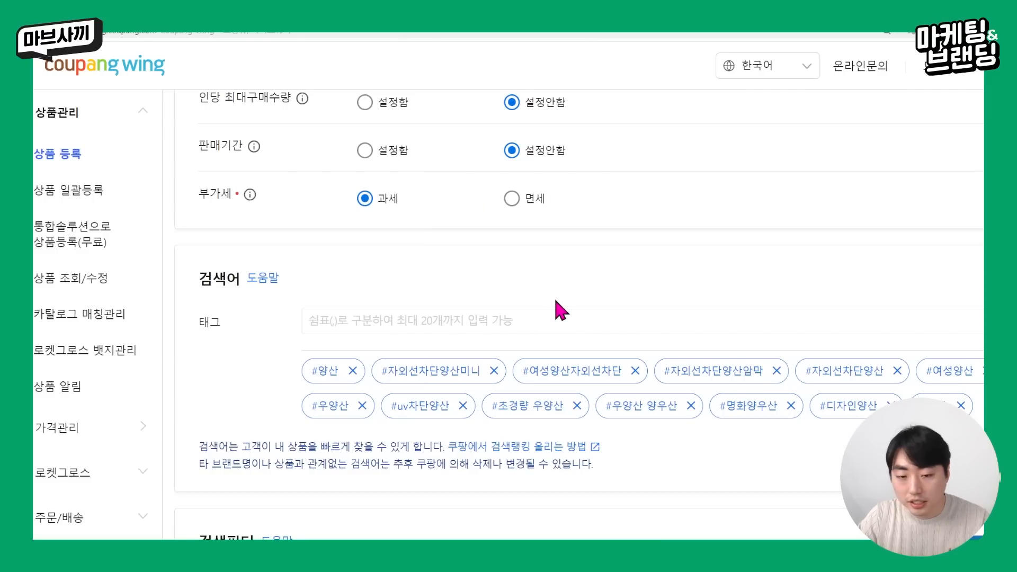
# Step: Exclude the 출시 계절 and 출시 연도 attributes from the search filter of the Coupang Wing product registration
pyautogui.scroll(-4, 554, 297)
pyautogui.scroll(-4, 601, 256)
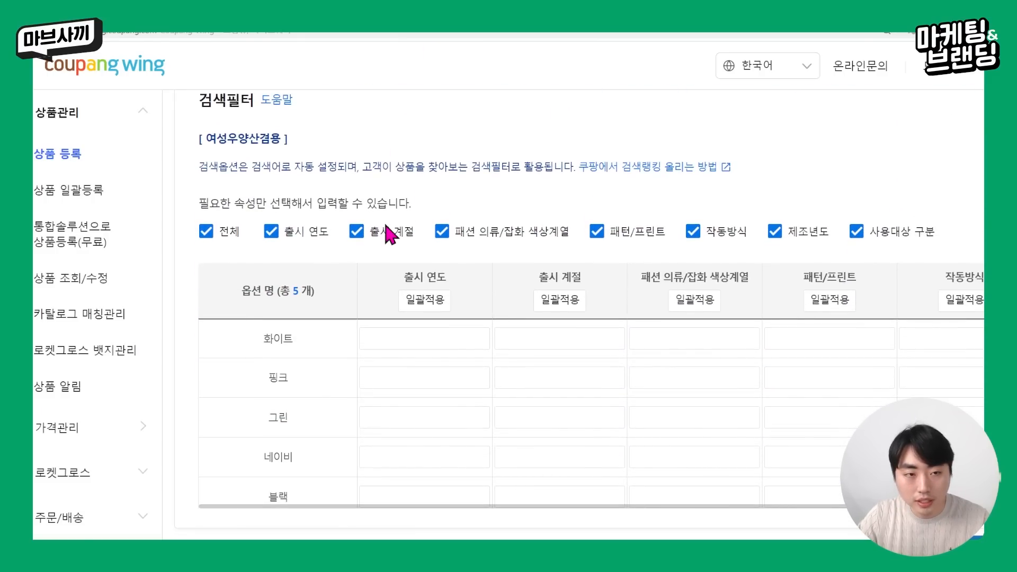
pyautogui.moveTo(227, 141); pyautogui.dragTo(363, 164)
pyautogui.click(365, 164)
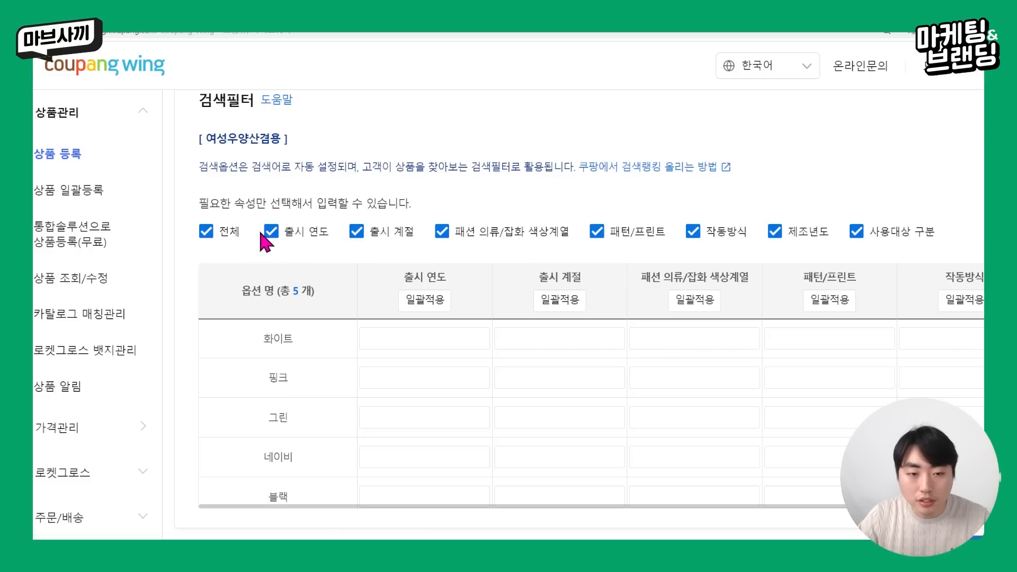
pyautogui.click(357, 233)
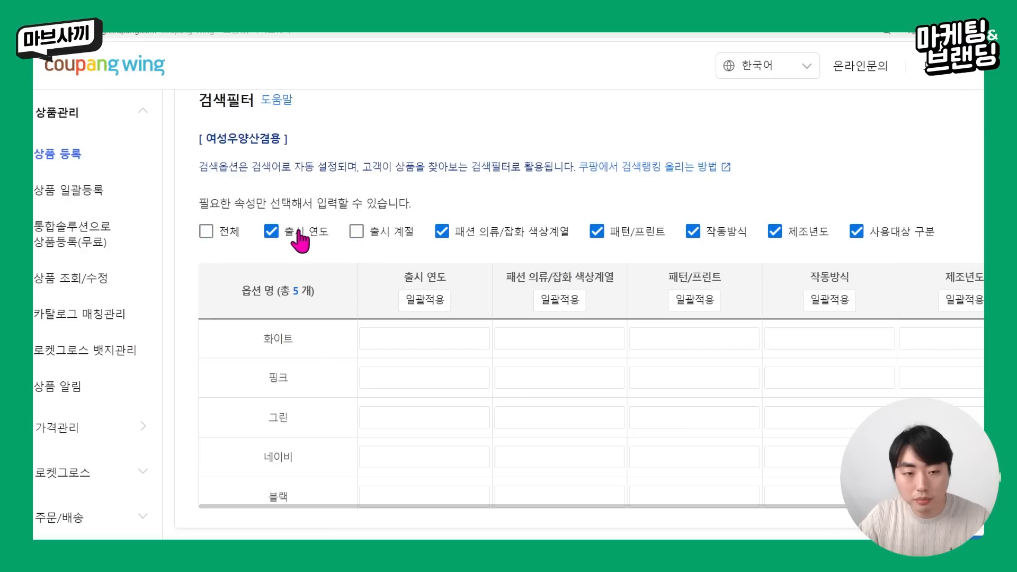
pyautogui.click(272, 234)
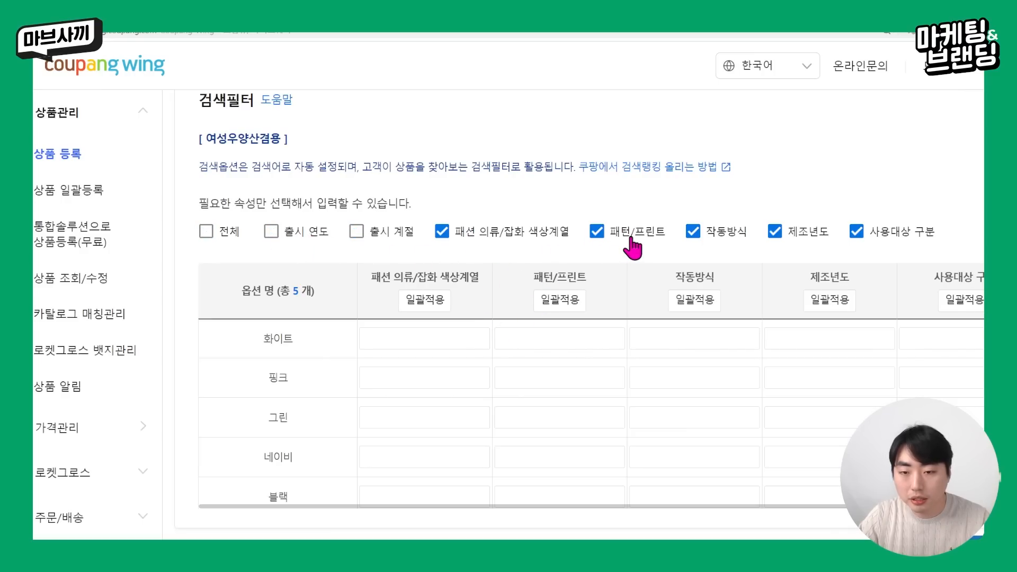
# Step: For the 화이트 option in the search filter, set 패턴/프린트 to 단색(무지) and 작동방식 to 수동
pyautogui.click(581, 339)
pyautogui.scroll(-1, 581, 407)
pyautogui.scroll(1, 562, 403)
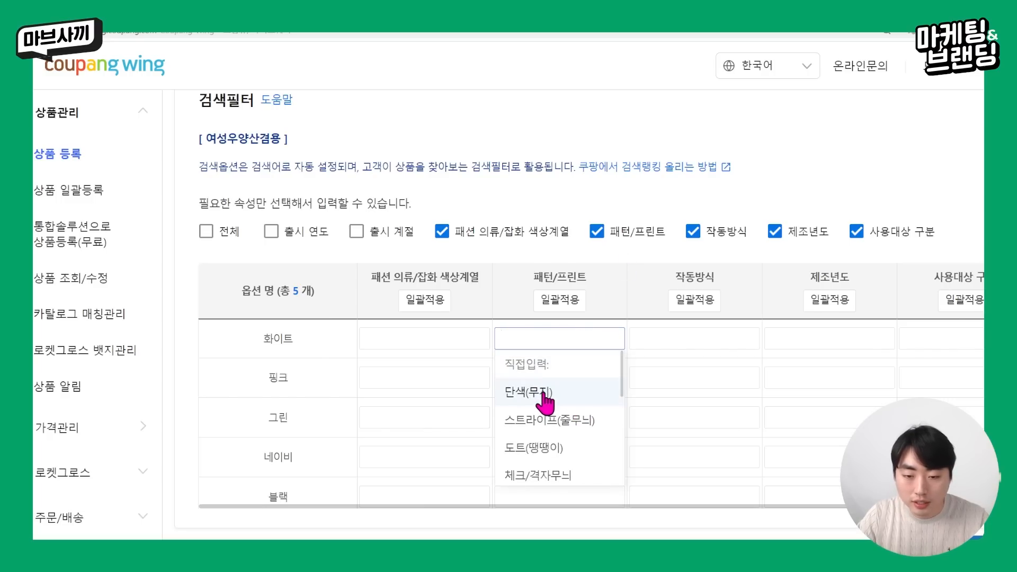
pyautogui.click(545, 397)
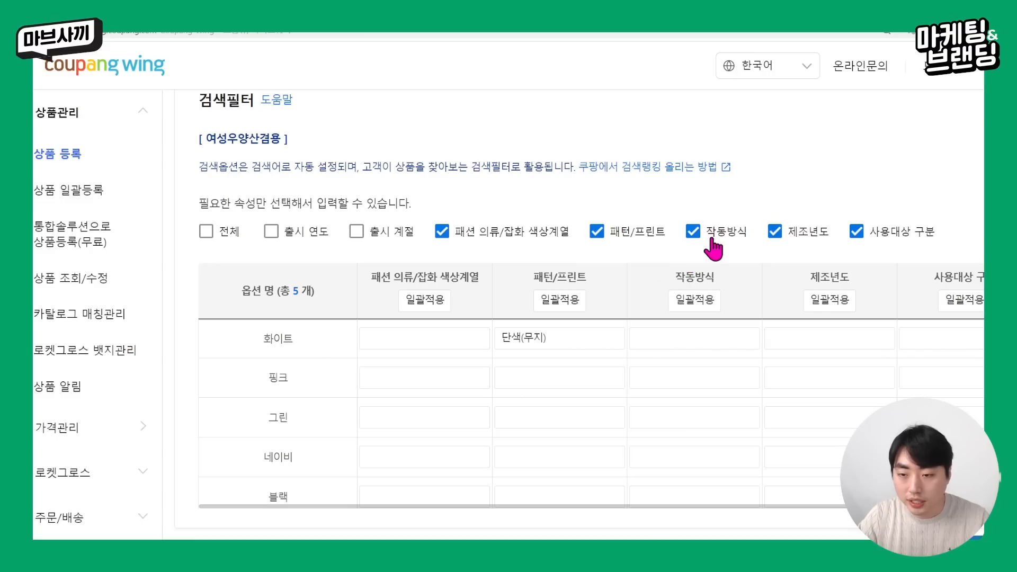
pyautogui.click(699, 339)
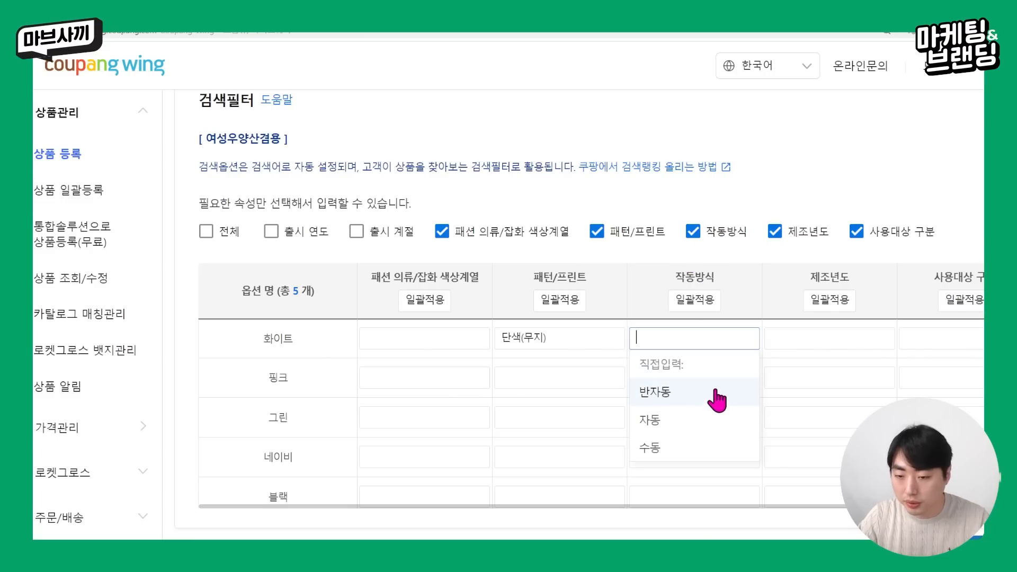
pyautogui.click(711, 453)
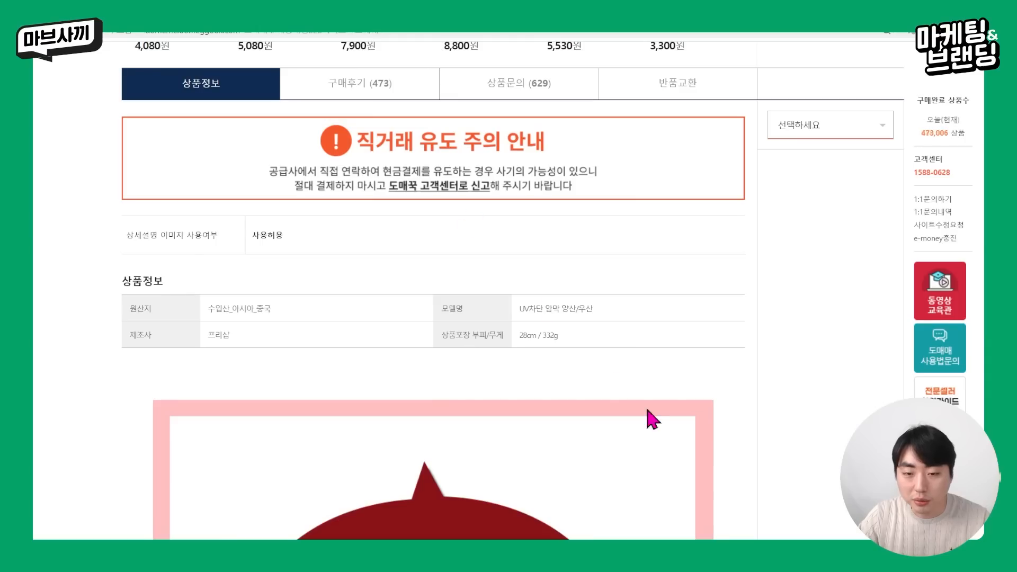
# Step: Examine the umbrella's detail description on the Domeme product page for the attributes needed in the search filter
pyautogui.scroll(-20, 612, 370)
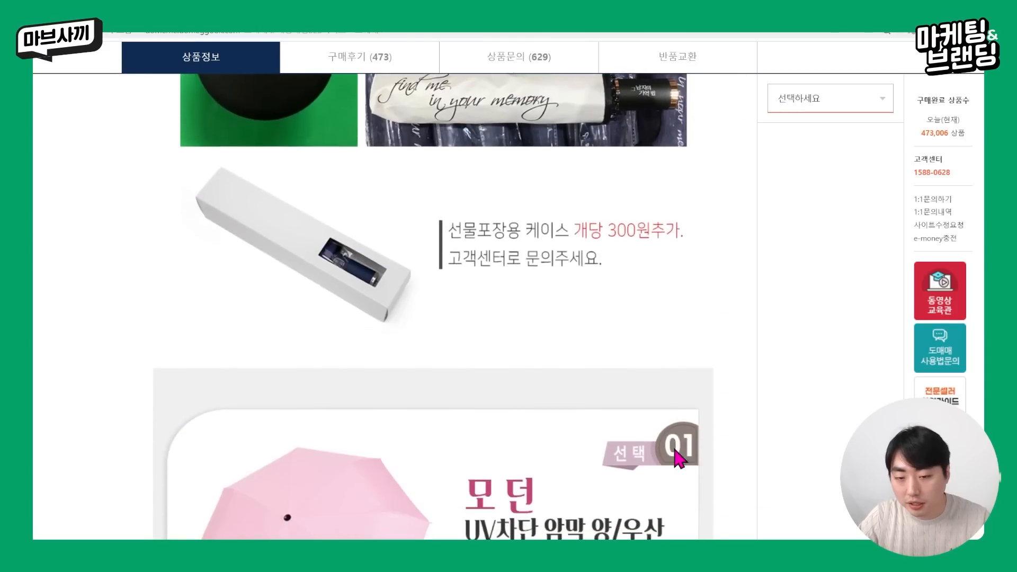
pyautogui.scroll(-20, 675, 450)
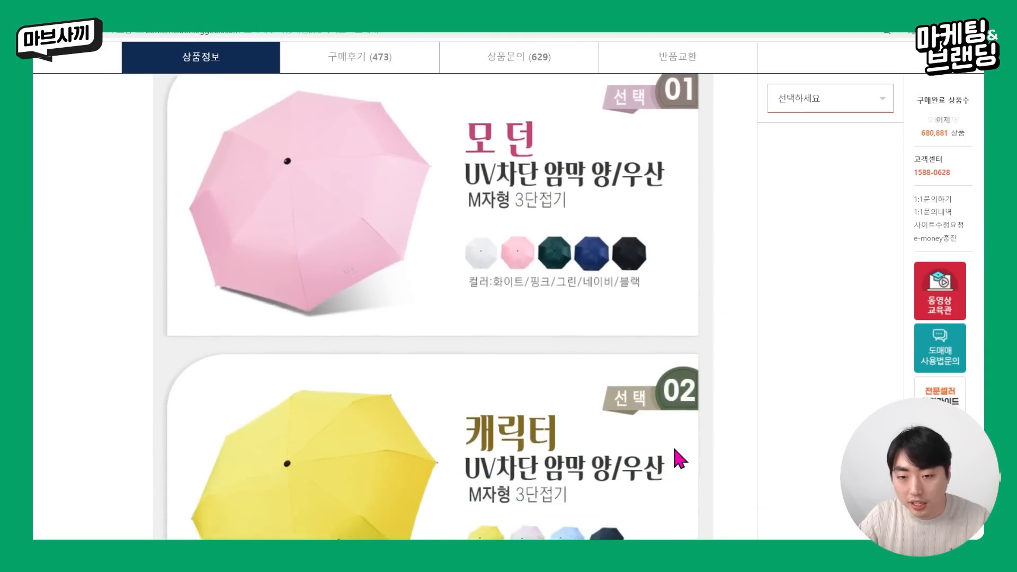
pyautogui.scroll(-10, 675, 450)
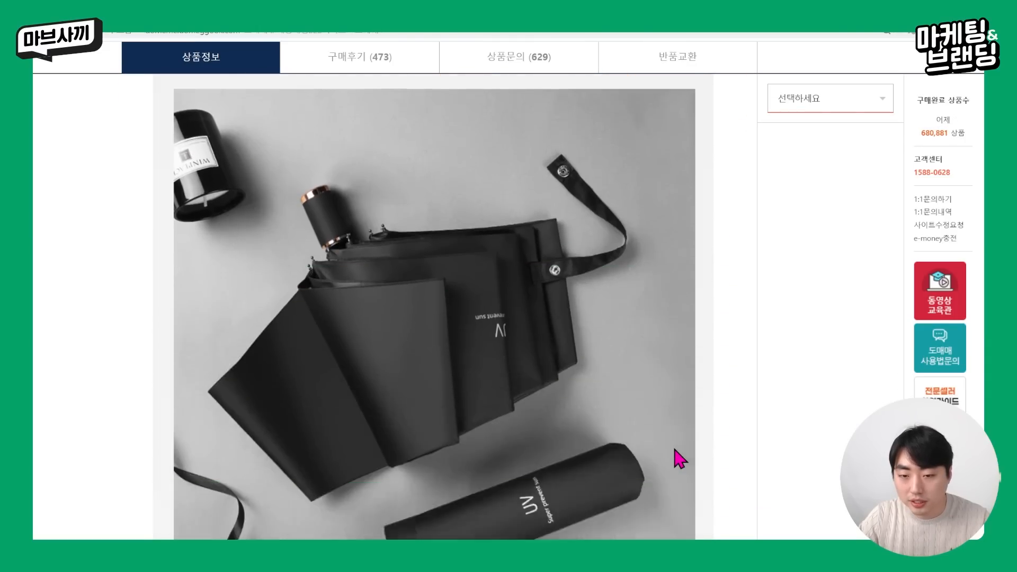
pyautogui.scroll(6, 674, 451)
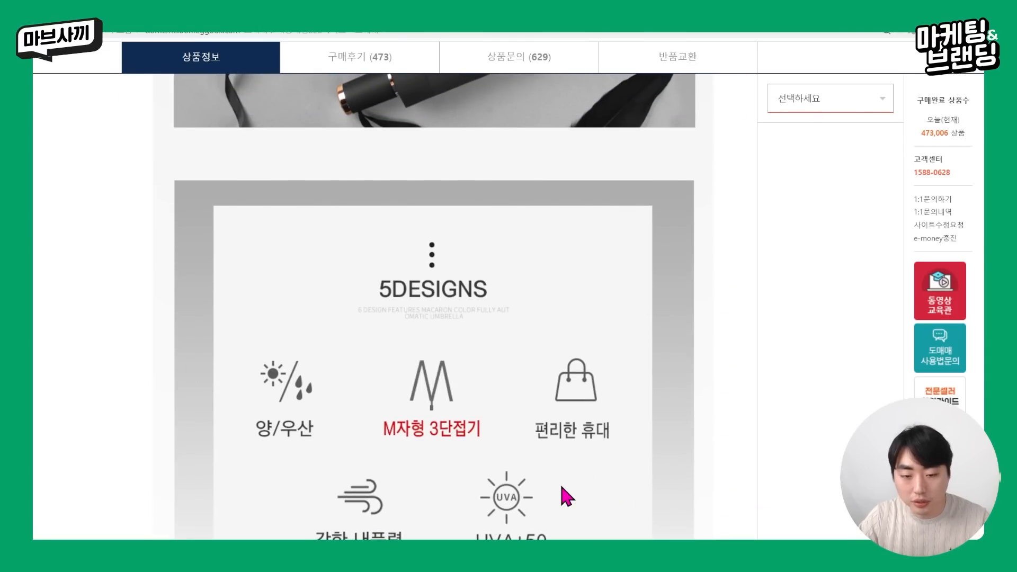
pyautogui.scroll(-5, 561, 482)
pyautogui.scroll(3, 561, 482)
pyautogui.scroll(-10, 560, 482)
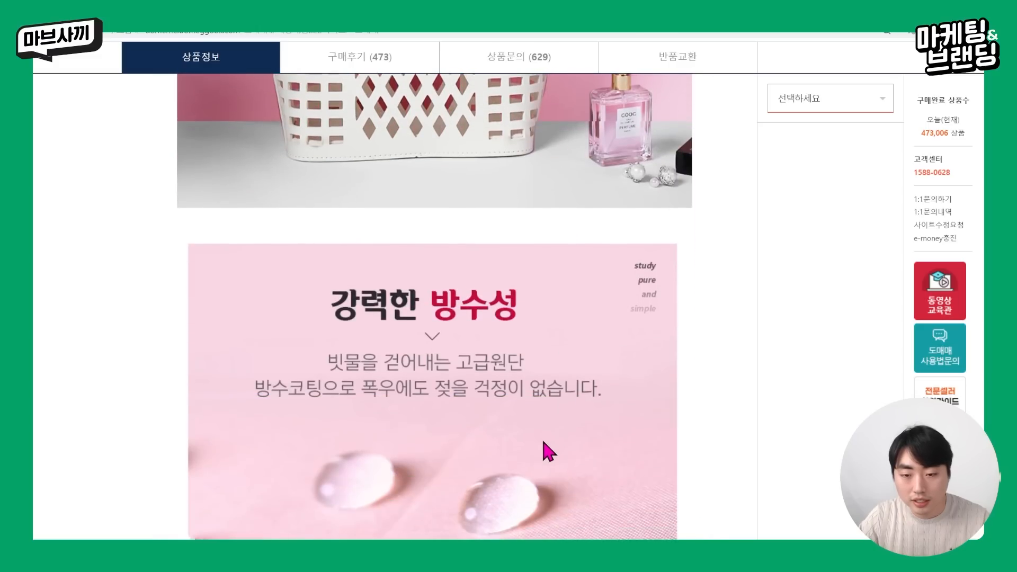
pyautogui.scroll(-20, 544, 442)
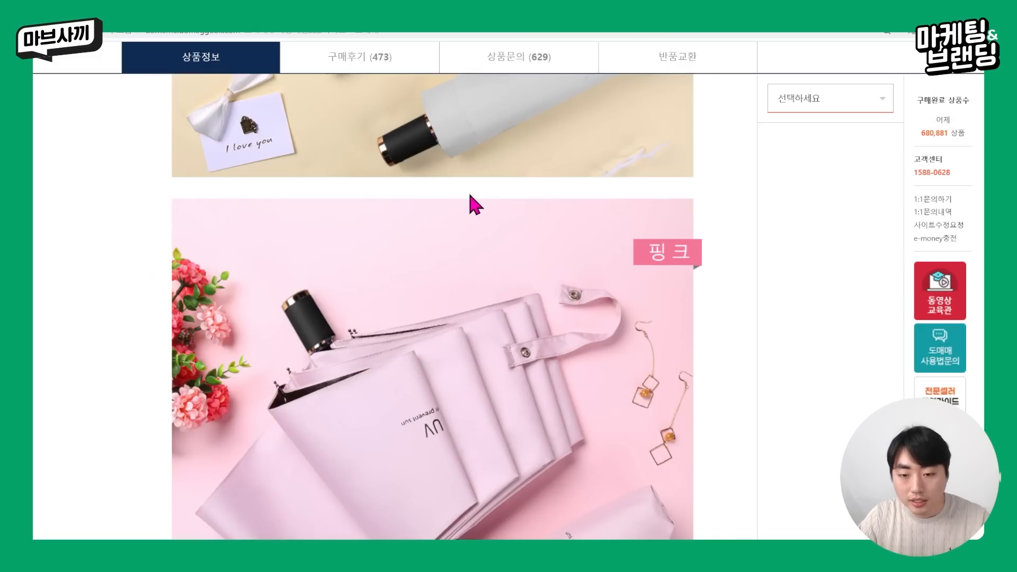
pyautogui.scroll(-5, 475, 203)
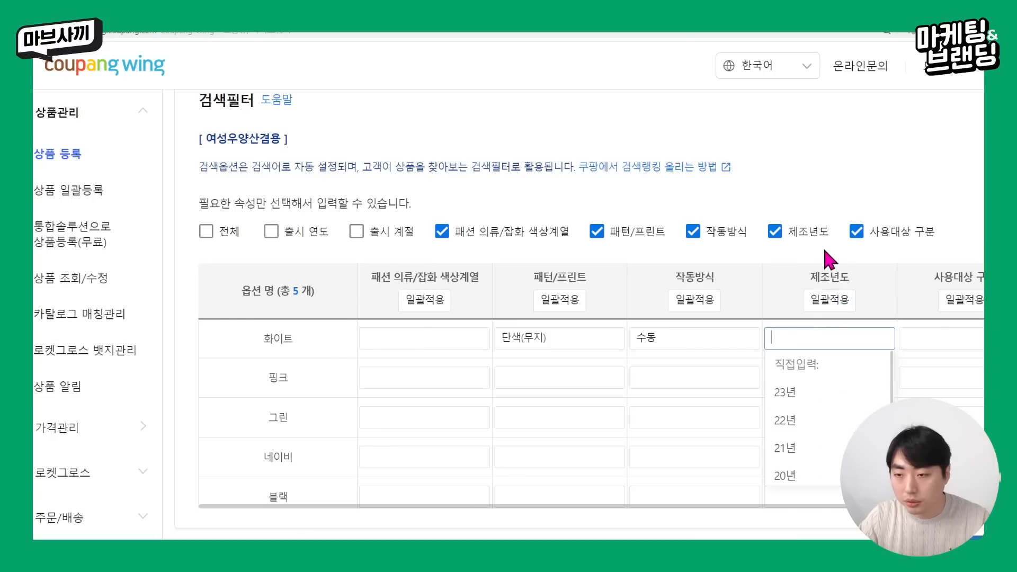
# Step: Exclude the 제조년도 attribute from the search filter and set 사용대상 구분 to 남녀공용 for the 화이트 option
pyautogui.click(774, 232)
pyautogui.click(838, 337)
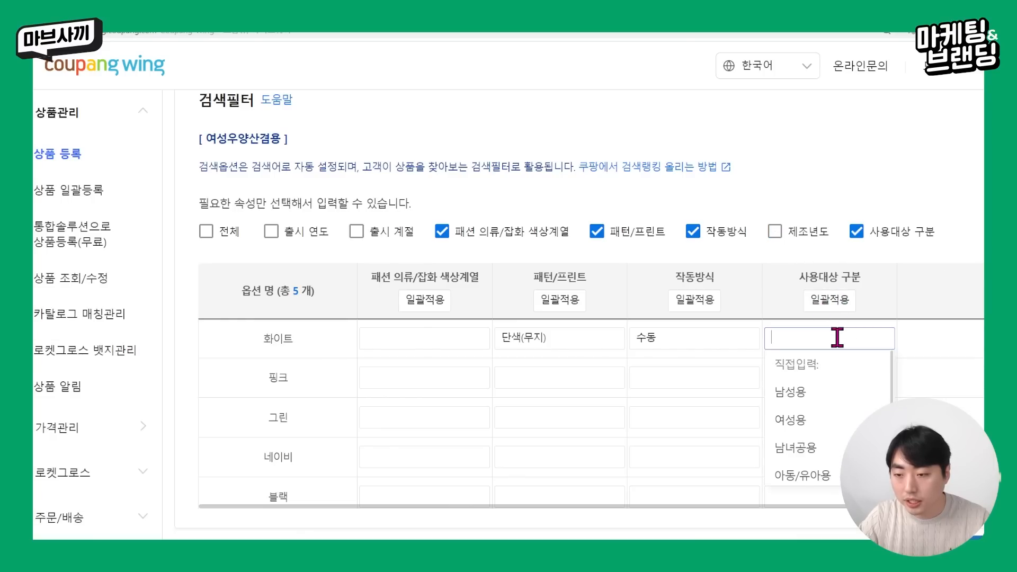
pyautogui.click(842, 449)
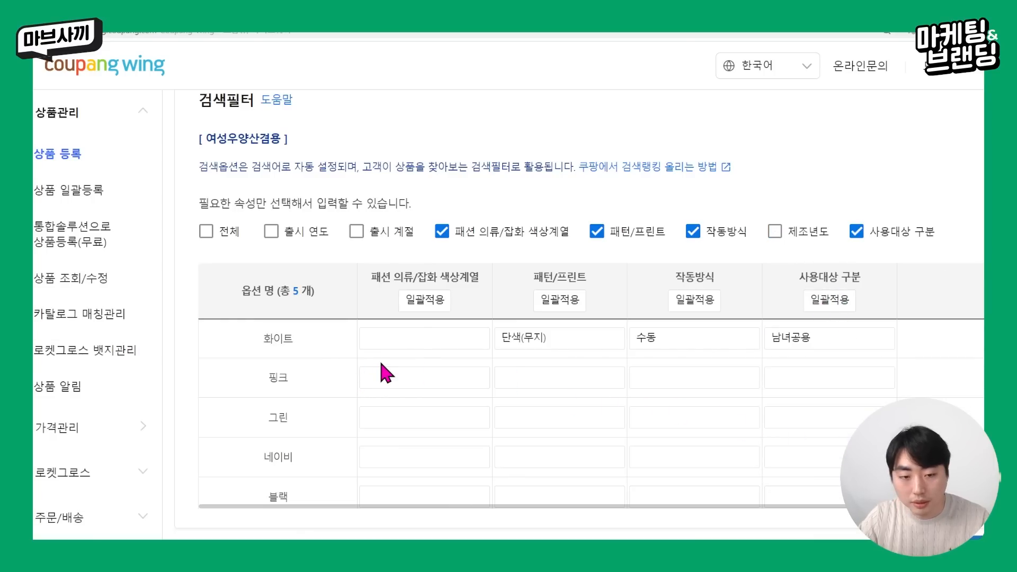
# Step: Set the 패션 의류/잡화 색상계열 to 화이트계열 for the 화이트 option and 핑크계열 for the 핑크 option
pyautogui.click(432, 338)
pyautogui.scroll(-5, 438, 427)
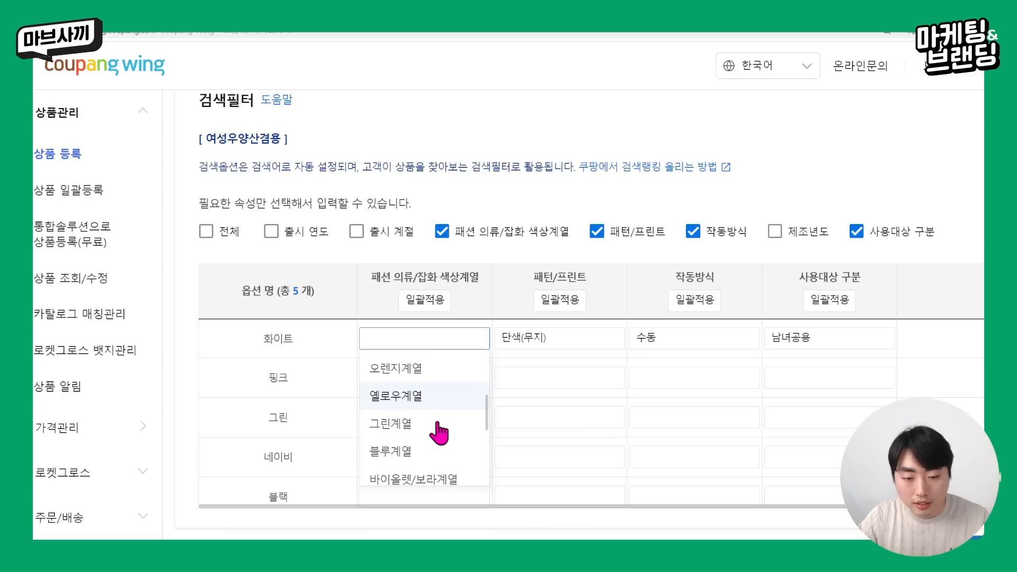
pyautogui.scroll(3, 437, 434)
pyautogui.click(431, 431)
pyautogui.click(416, 373)
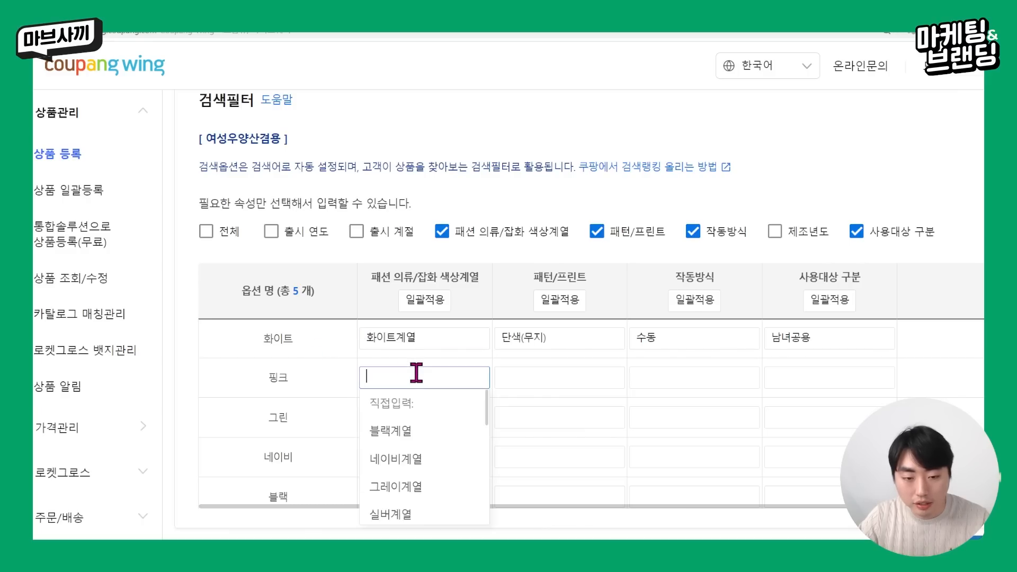
pyautogui.write('핑크계열')
pyautogui.scroll(-8, 415, 487)
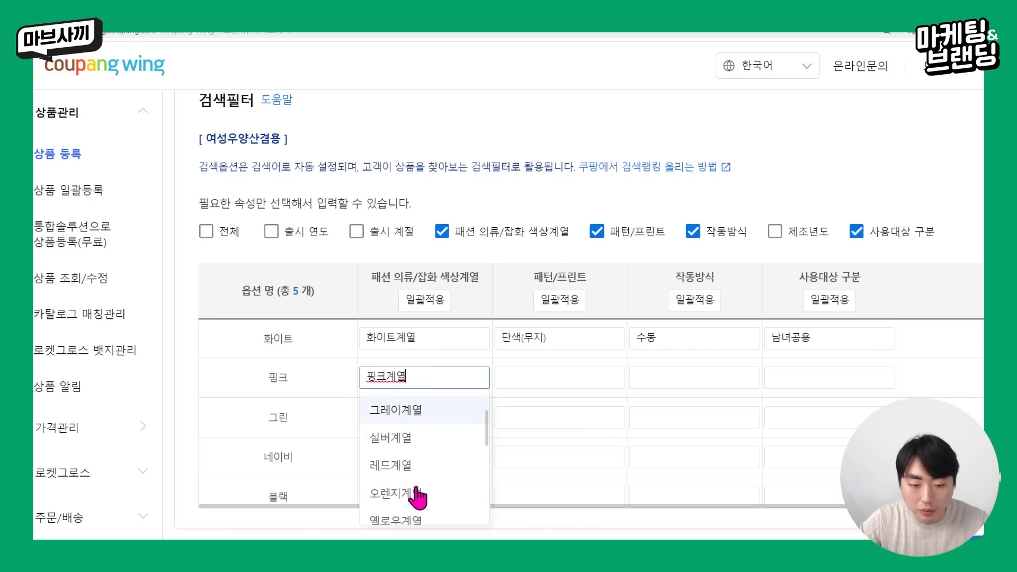
pyautogui.scroll(1, 419, 477)
pyautogui.click(416, 424)
# Step: Set the color family of the 그린, 네이비 and 블랙 options to 그린계열, 네이비계열 and 블랙계열 respectively
pyautogui.click(416, 415)
pyautogui.write('그')
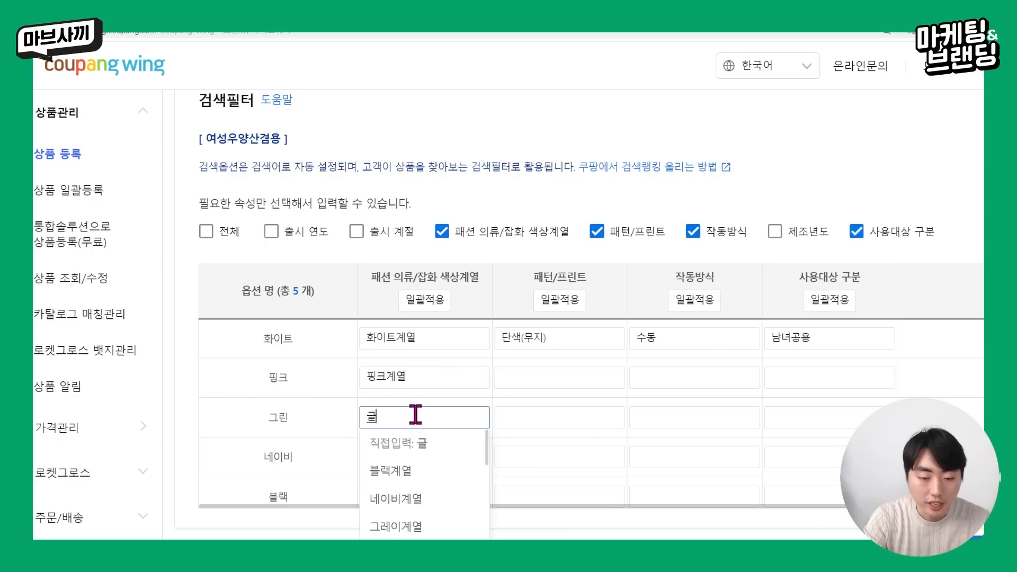
pyautogui.write('린계열')
pyautogui.press('Return')
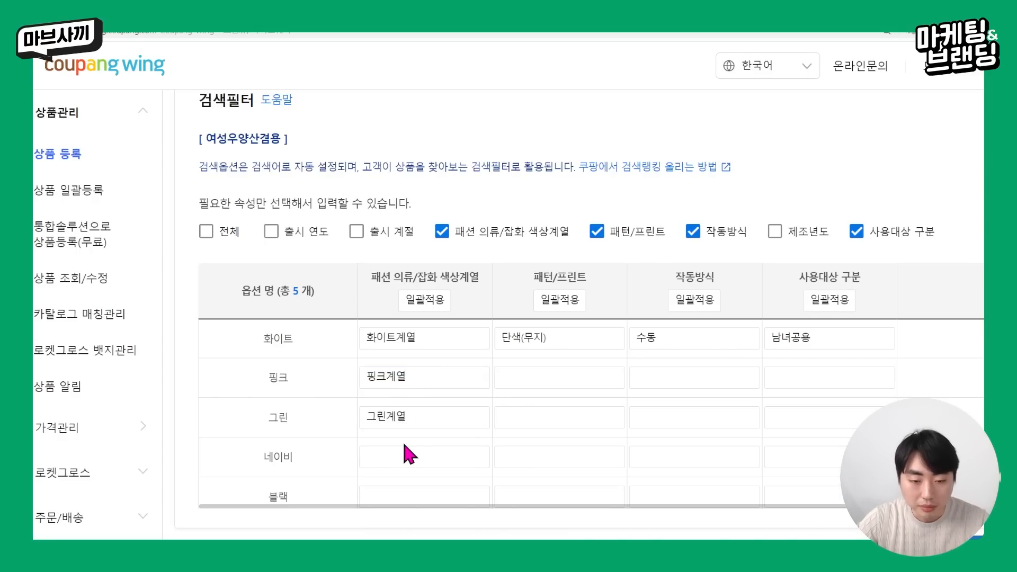
pyautogui.click(399, 451)
pyautogui.write('네이비계열')
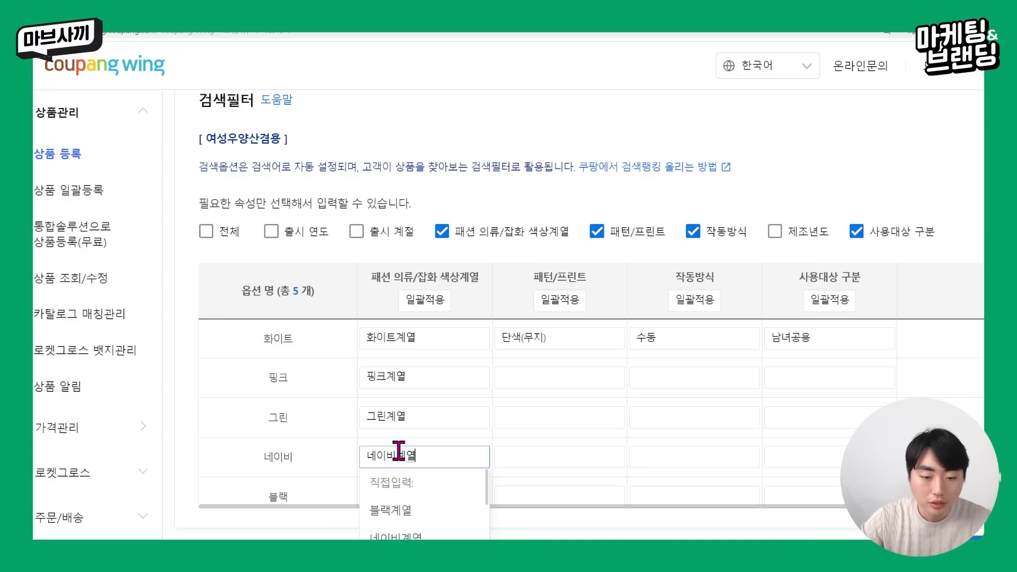
pyautogui.click(393, 482)
pyautogui.click(393, 490)
pyautogui.write('블랙계열')
pyautogui.click(408, 527)
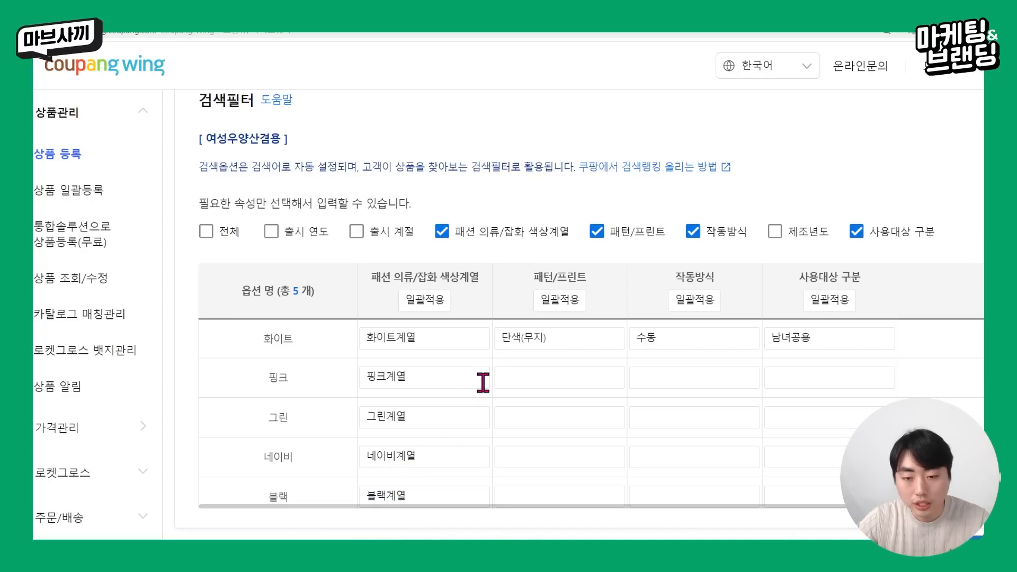
# Step: Bulk-apply 단색(무지) as the 패턴/프린트 value for all options in the search filter
pyautogui.click(524, 376)
pyautogui.click(540, 429)
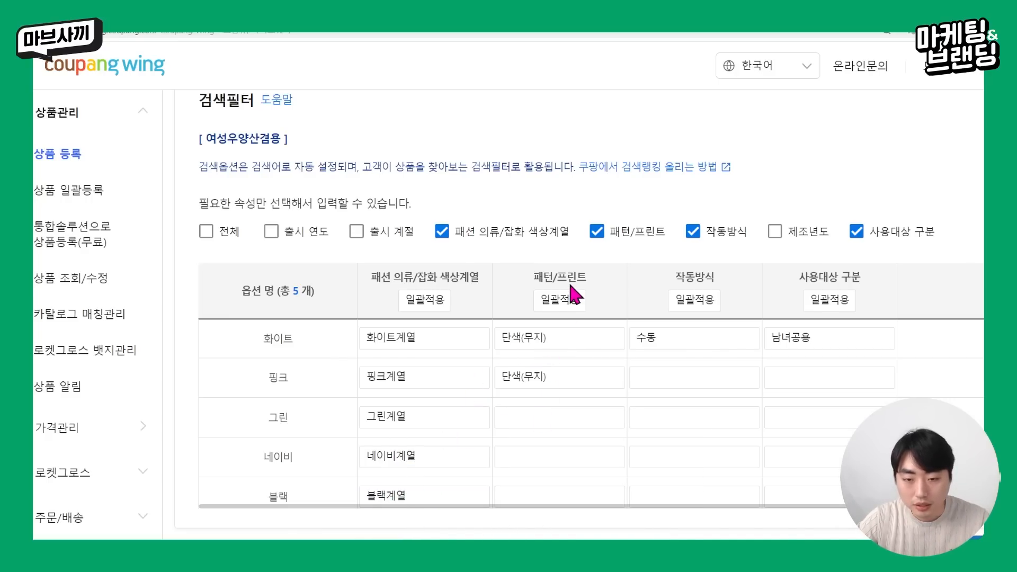
pyautogui.click(560, 300)
pyautogui.click(539, 358)
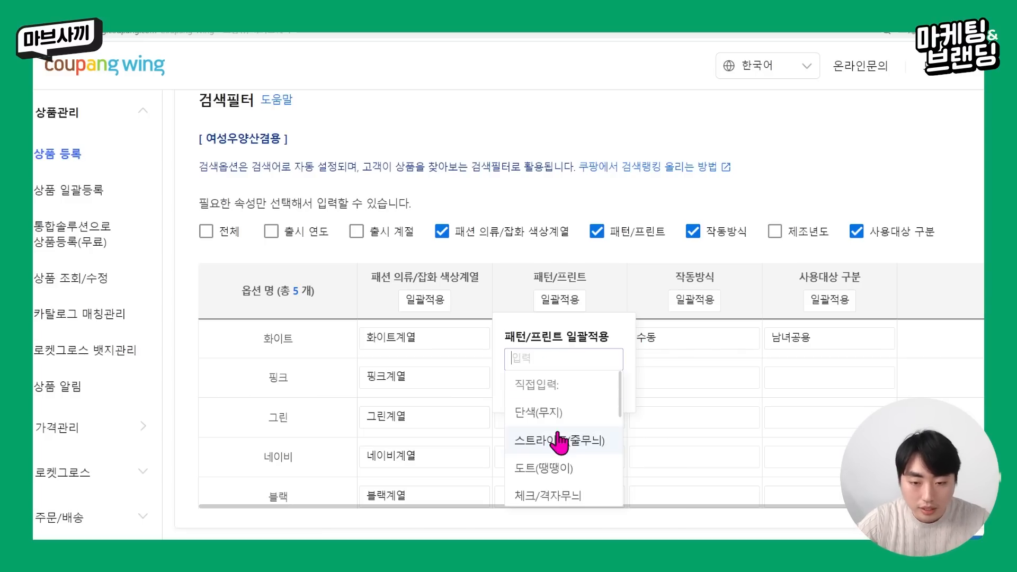
pyautogui.click(582, 413)
pyautogui.click(603, 388)
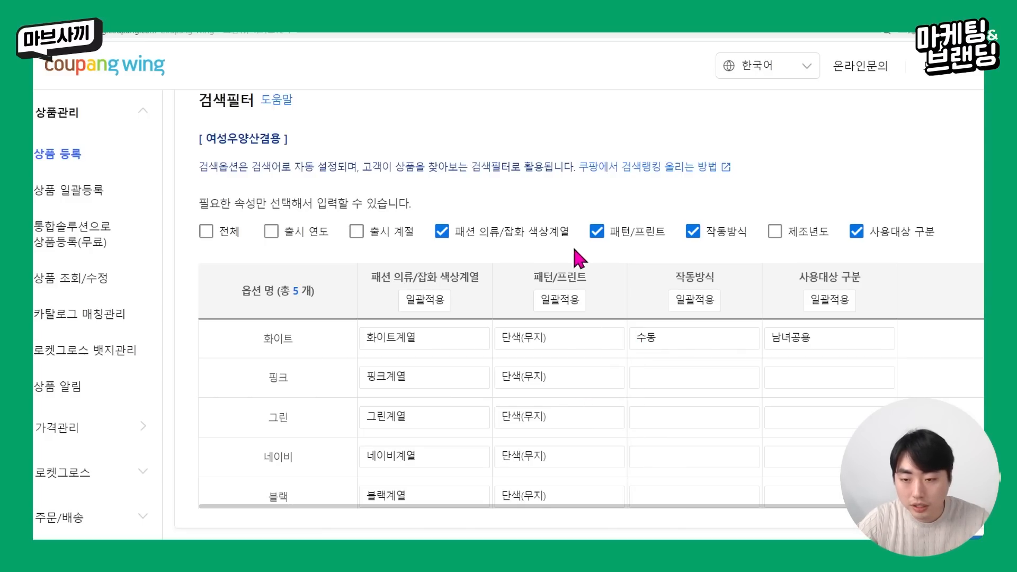
# Step: Bulk-apply 수동 as the 작동방식 value for all options in the search filter
pyautogui.click(704, 301)
pyautogui.click(720, 358)
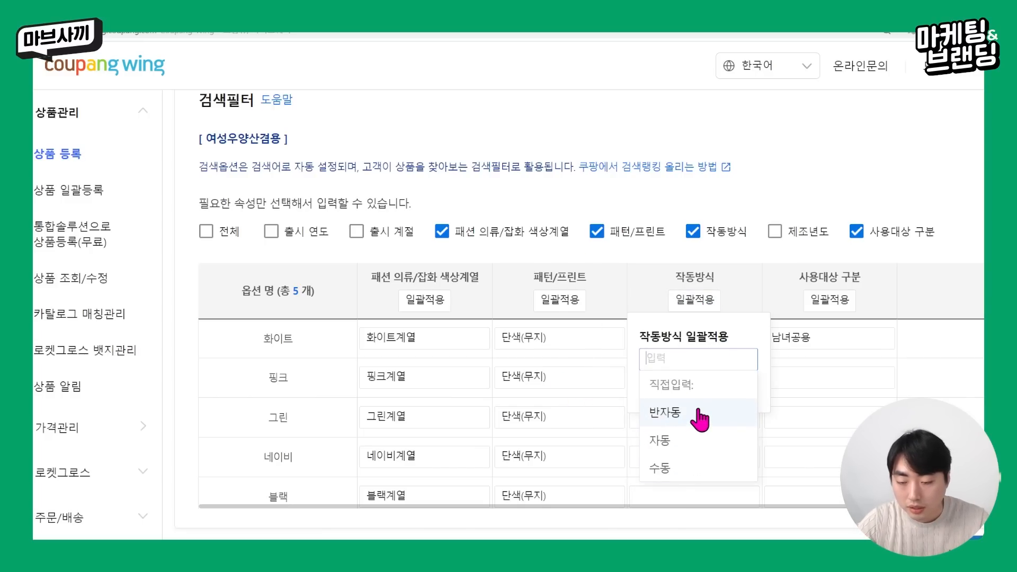
pyautogui.click(691, 467)
pyautogui.click(736, 388)
pyautogui.click(690, 301)
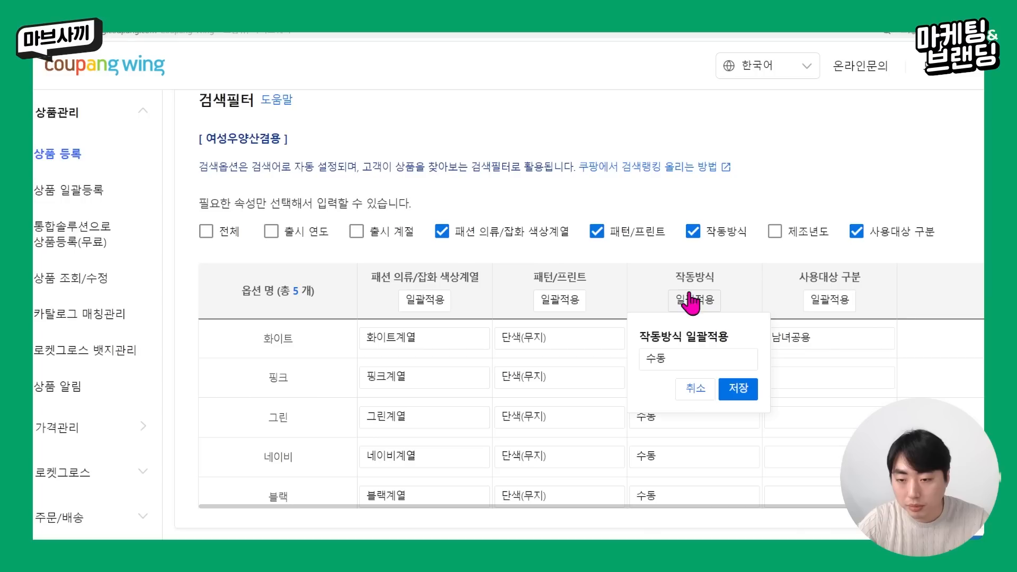
pyautogui.click(709, 388)
# Step: Bulk-apply 남녀공용 as the 사용대상 구분 value for all options in the search filter
pyautogui.click(830, 300)
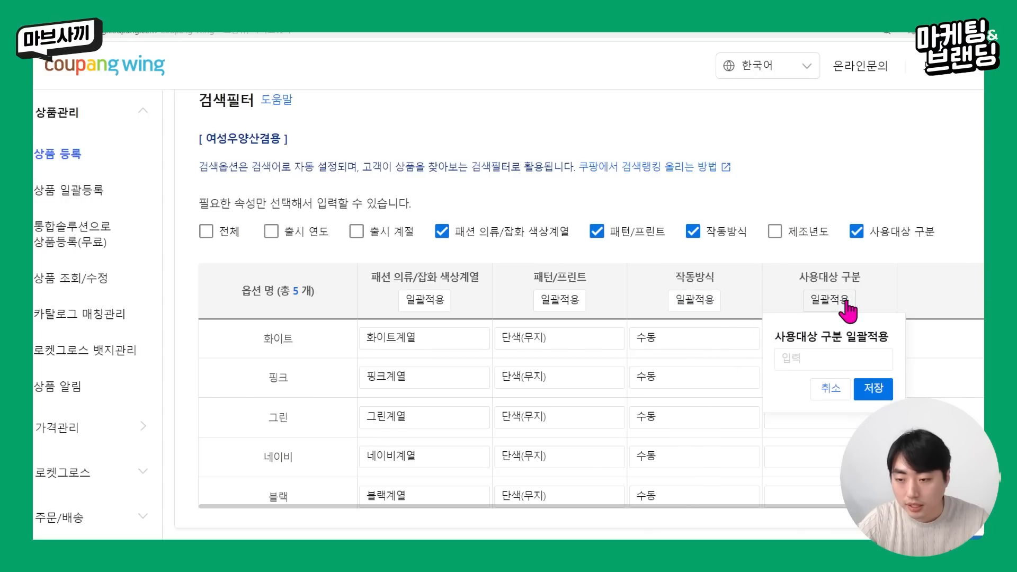
pyautogui.click(811, 358)
pyautogui.click(808, 468)
pyautogui.click(869, 391)
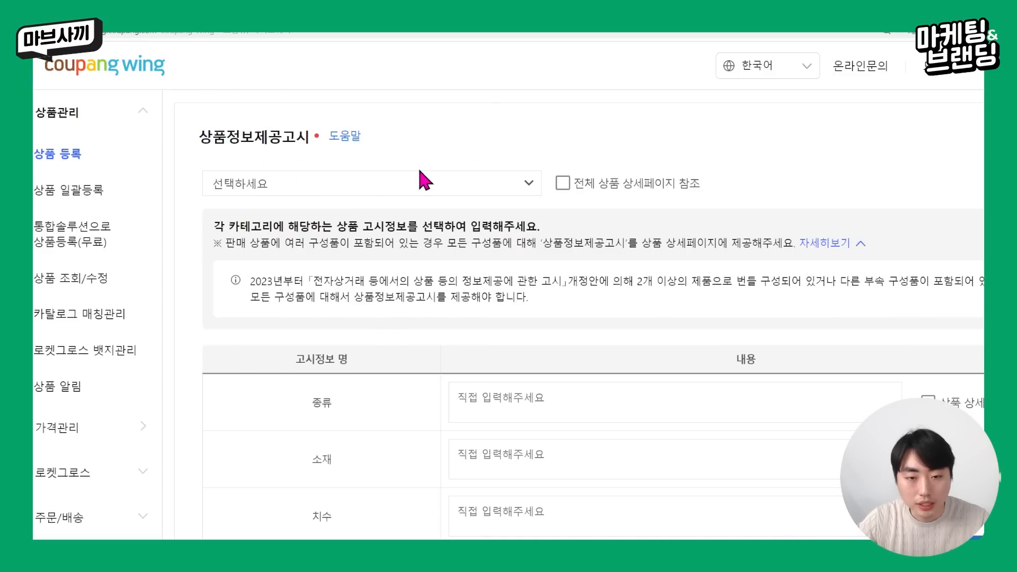
# Step: In 상품정보제공고시, make all notice items refer to the product detail page (전체 상품 상세페이지 참조)
pyautogui.scroll(-2, 420, 175)
pyautogui.scroll(-6, 751, 286)
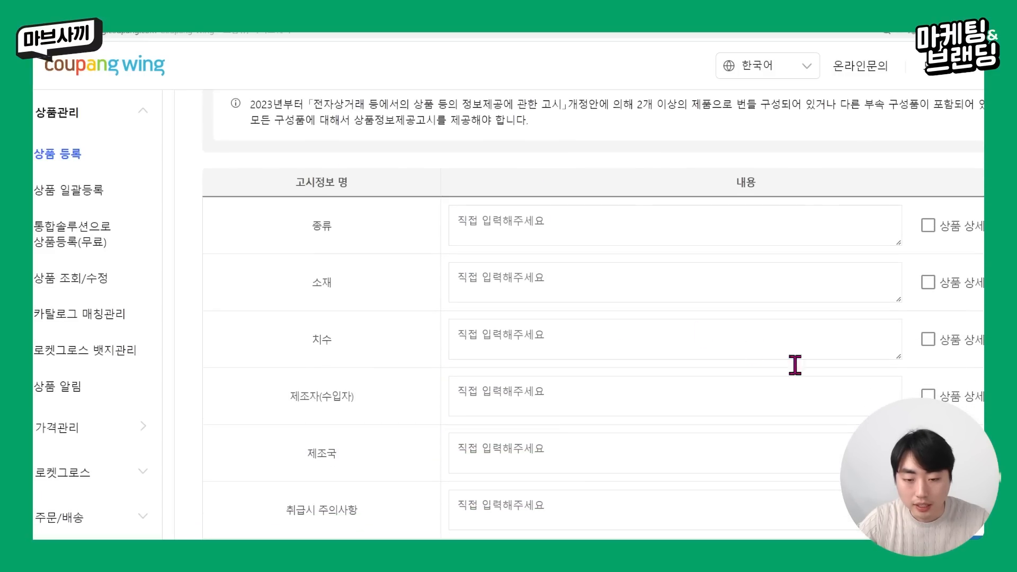
pyautogui.scroll(7, 713, 379)
pyautogui.scroll(-5, 309, 390)
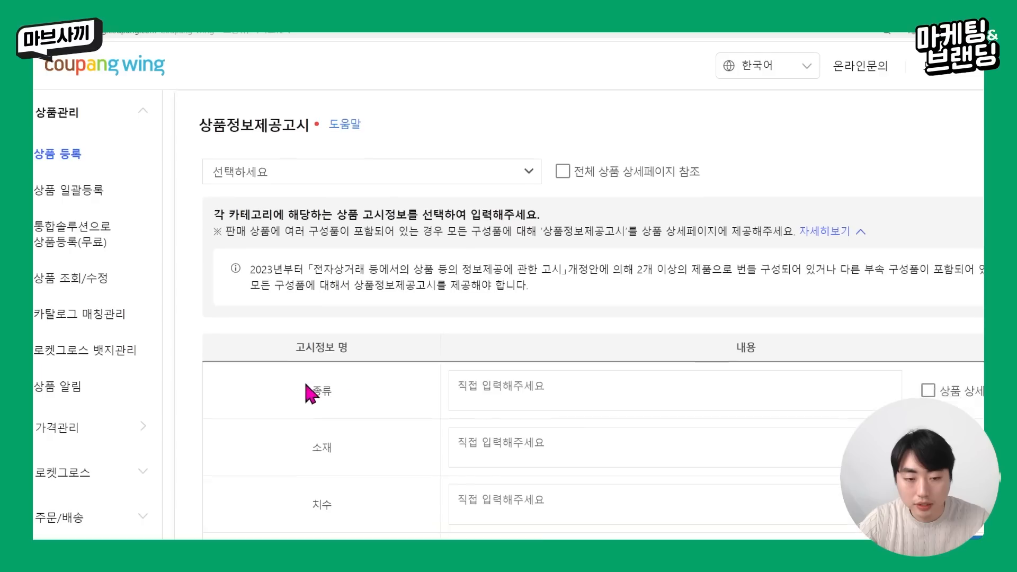
pyautogui.scroll(7, 357, 262)
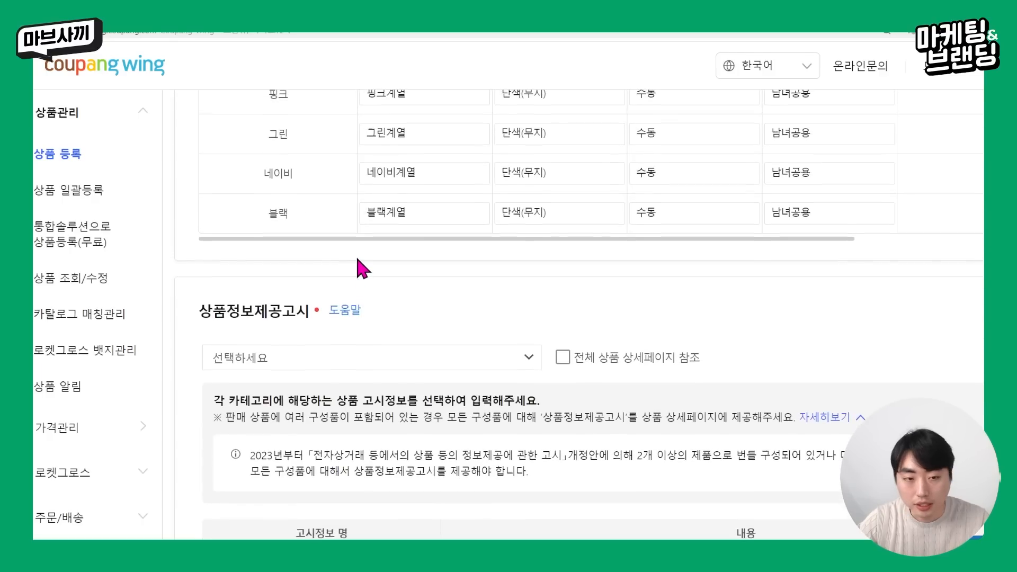
pyautogui.scroll(-2, 409, 311)
pyautogui.click(510, 184)
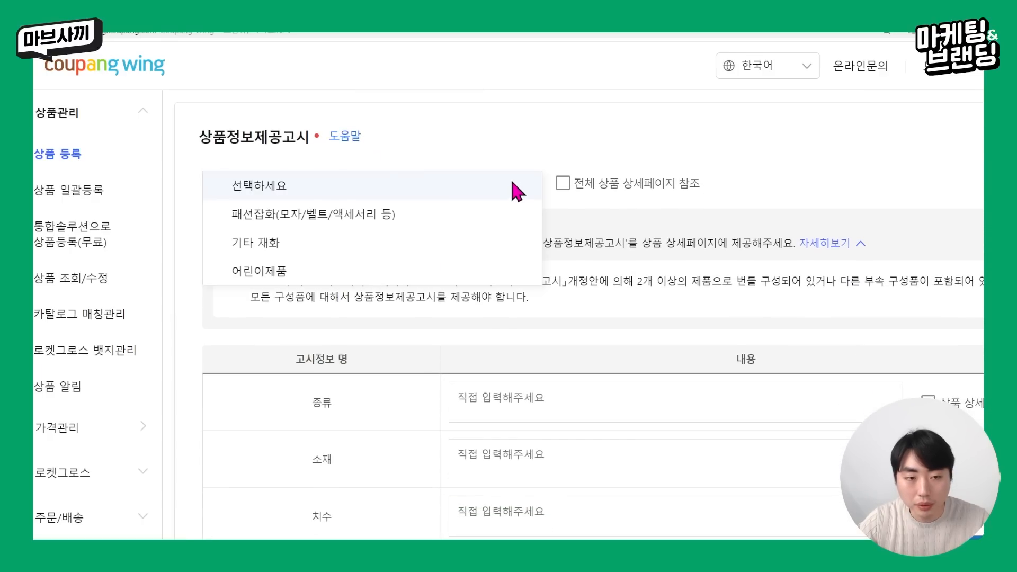
pyautogui.click(510, 184)
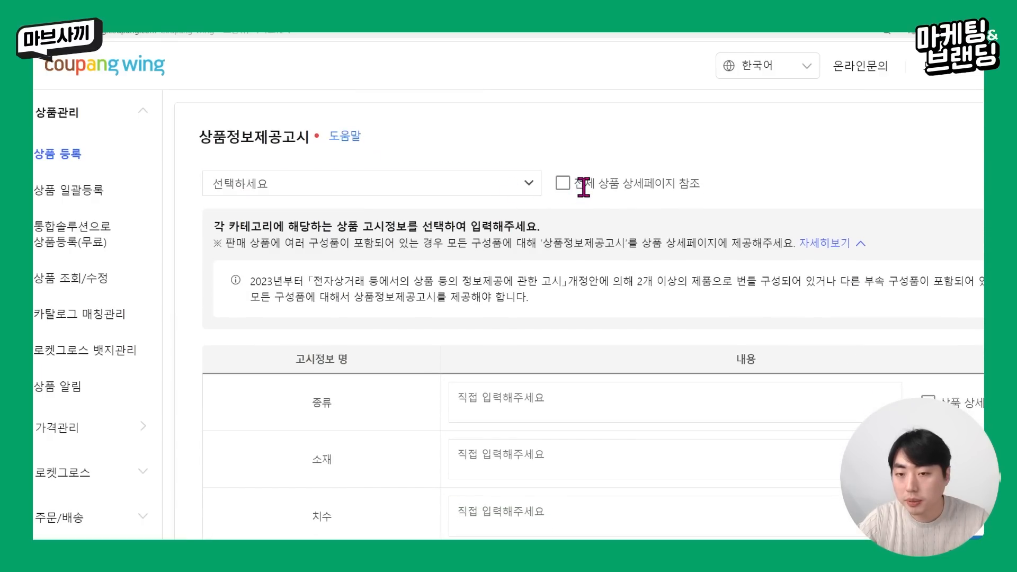
pyautogui.click(565, 188)
pyautogui.scroll(-2, 603, 295)
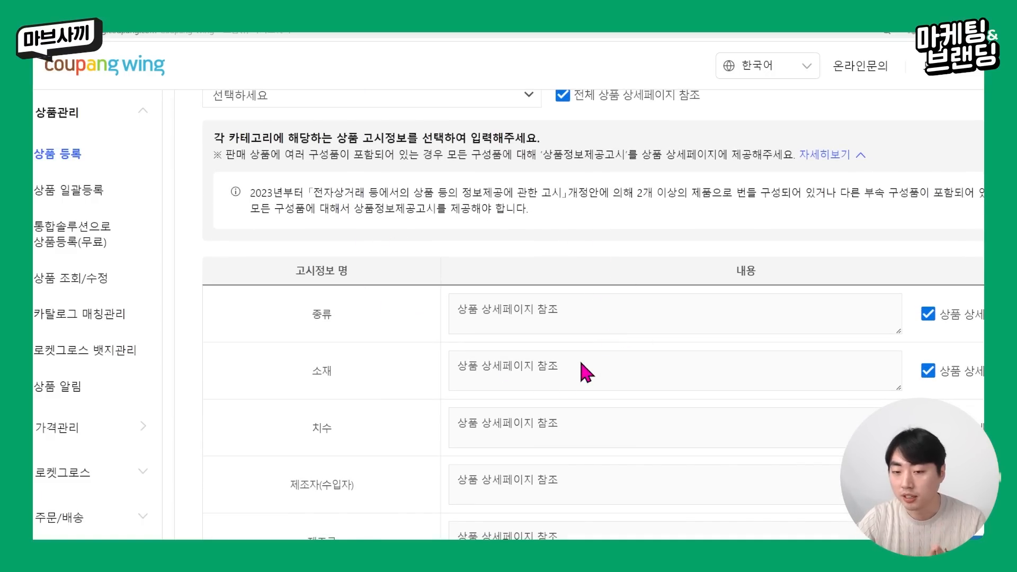
pyautogui.scroll(-4, 581, 363)
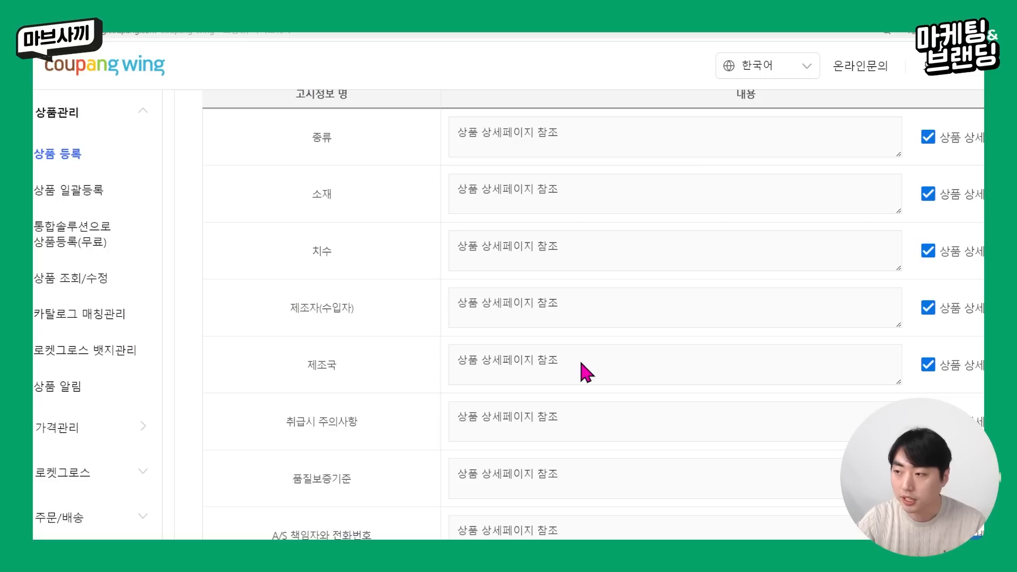
# Step: Go to the 배송 section, review the registered 출고지 and dismiss the same-day dispatch notice
pyautogui.scroll(-10, 581, 363)
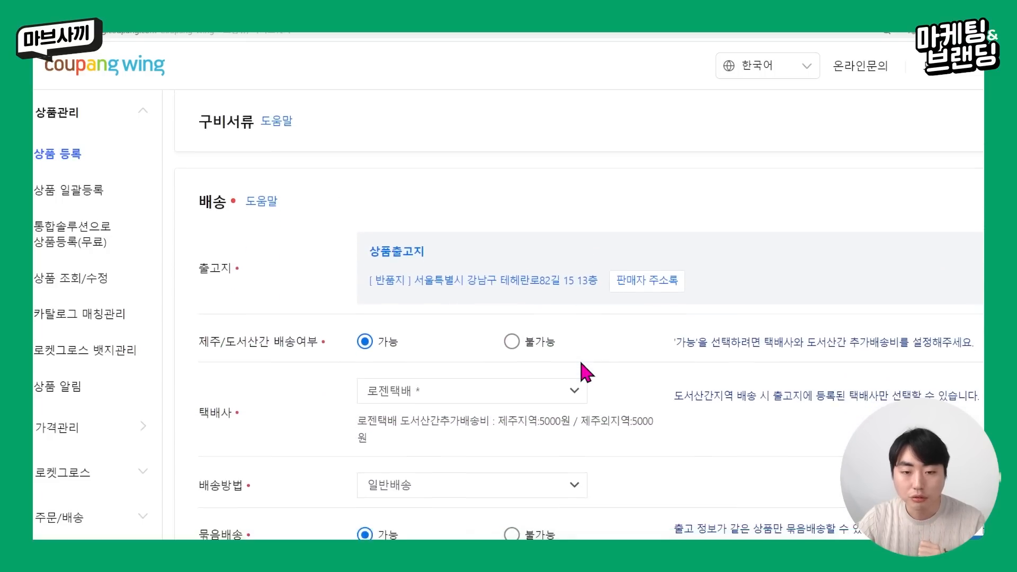
pyautogui.moveTo(369, 234); pyautogui.dragTo(479, 260)
pyautogui.click(668, 254)
pyautogui.scroll(-2, 670, 255)
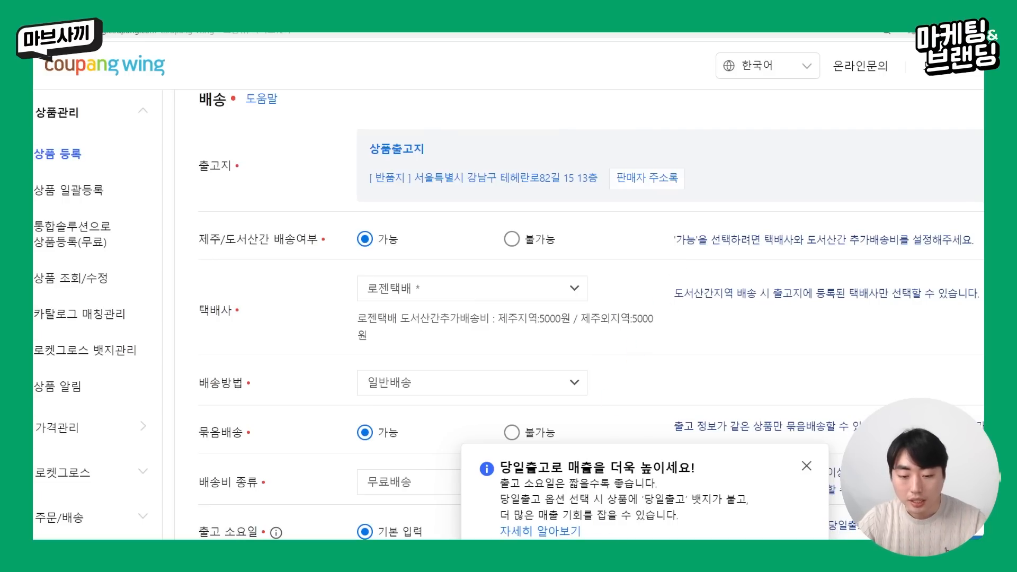
pyautogui.click(807, 466)
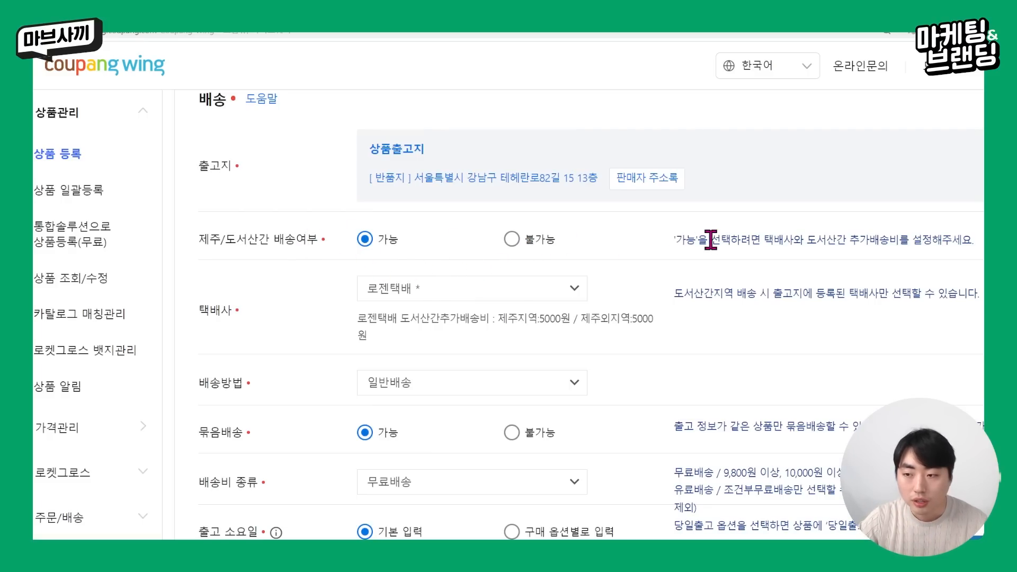
# Step: Set 제주/도서산간 배송여부 to 불가능 in the 배송 section
pyautogui.moveTo(201, 239); pyautogui.dragTo(268, 237)
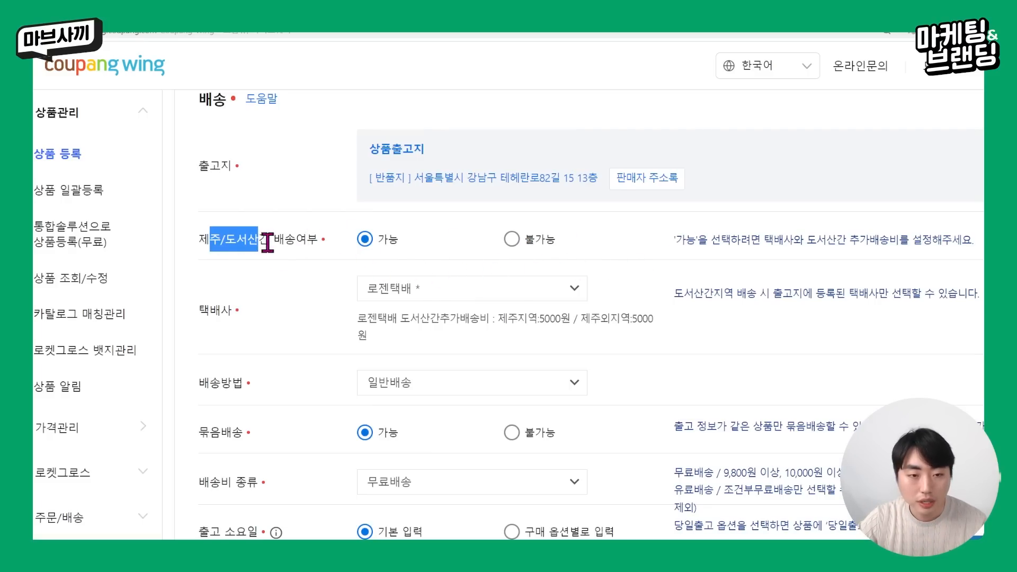
pyautogui.click(494, 291)
pyautogui.click(487, 285)
pyautogui.moveTo(270, 241); pyautogui.dragTo(324, 242)
pyautogui.click(329, 247)
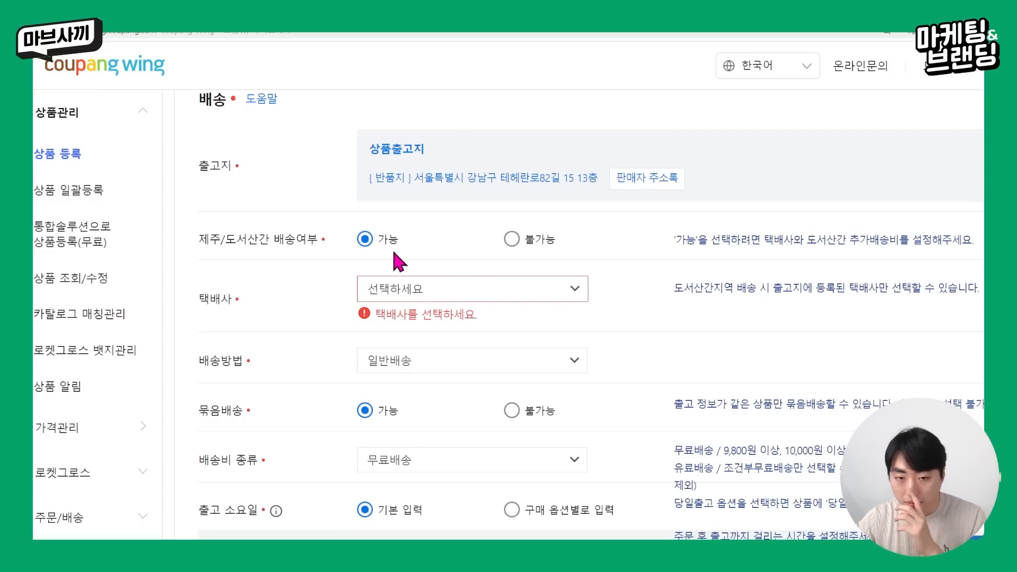
pyautogui.click(526, 241)
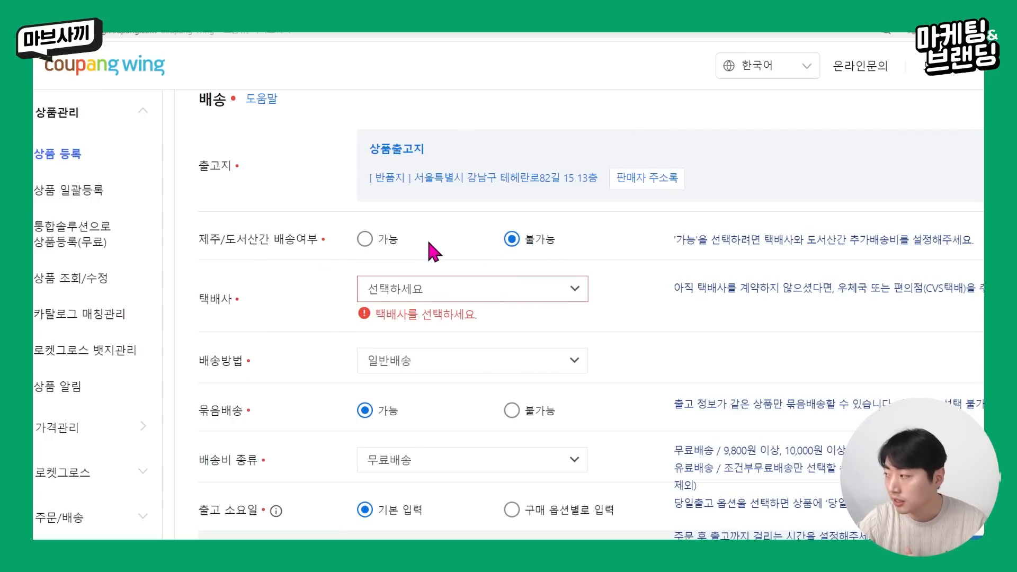
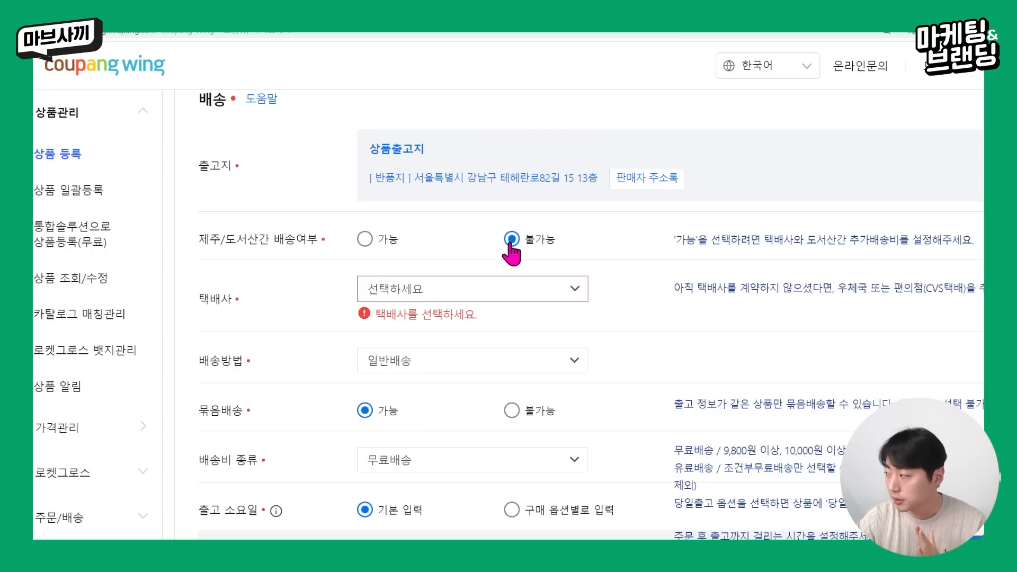
pyautogui.click(365, 238)
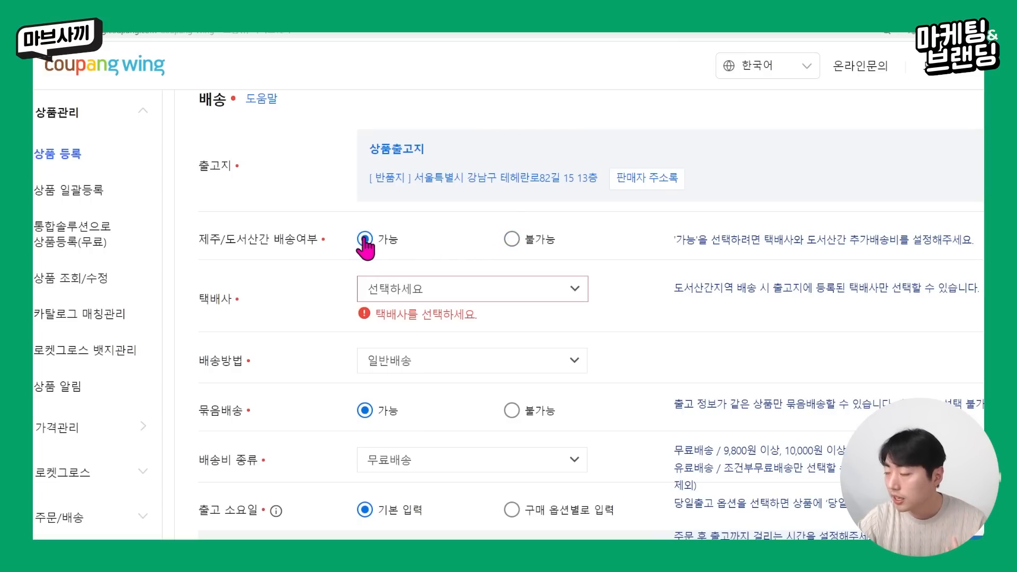
pyautogui.click(507, 239)
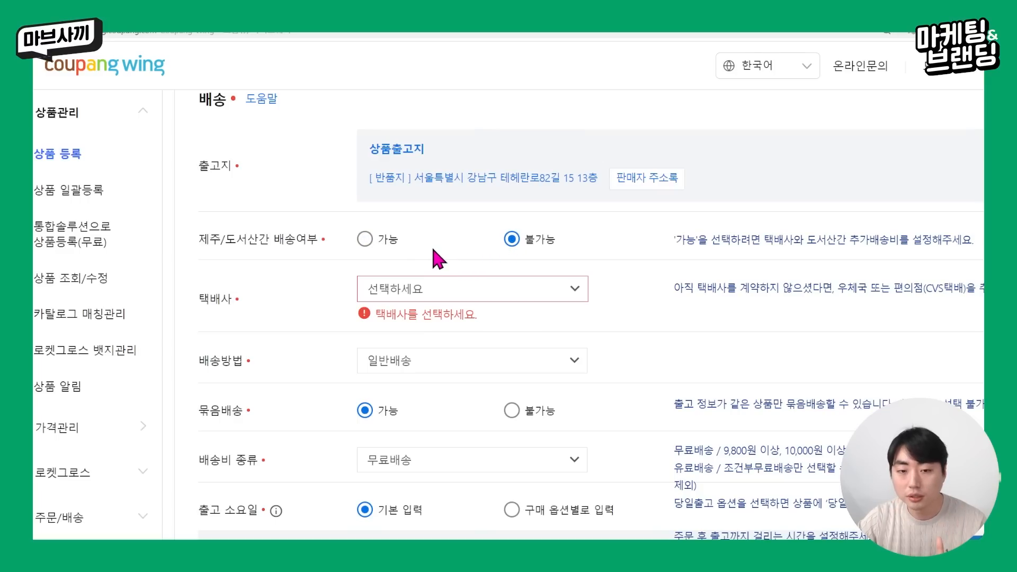
# Step: Choose 로젠택배 as the 택배사 for the product's delivery
pyautogui.scroll(-2, 432, 258)
pyautogui.click(414, 207)
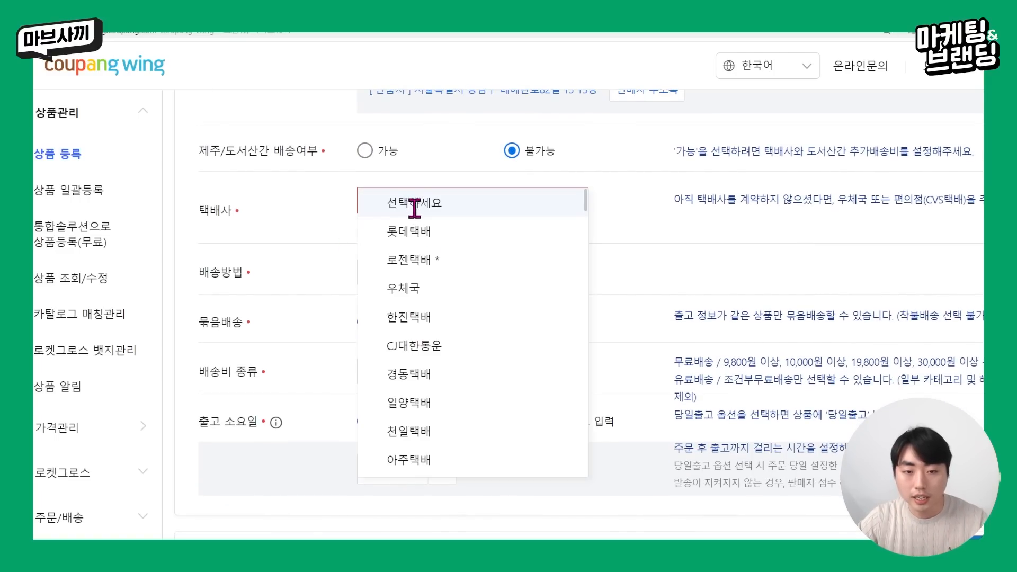
pyautogui.click(433, 261)
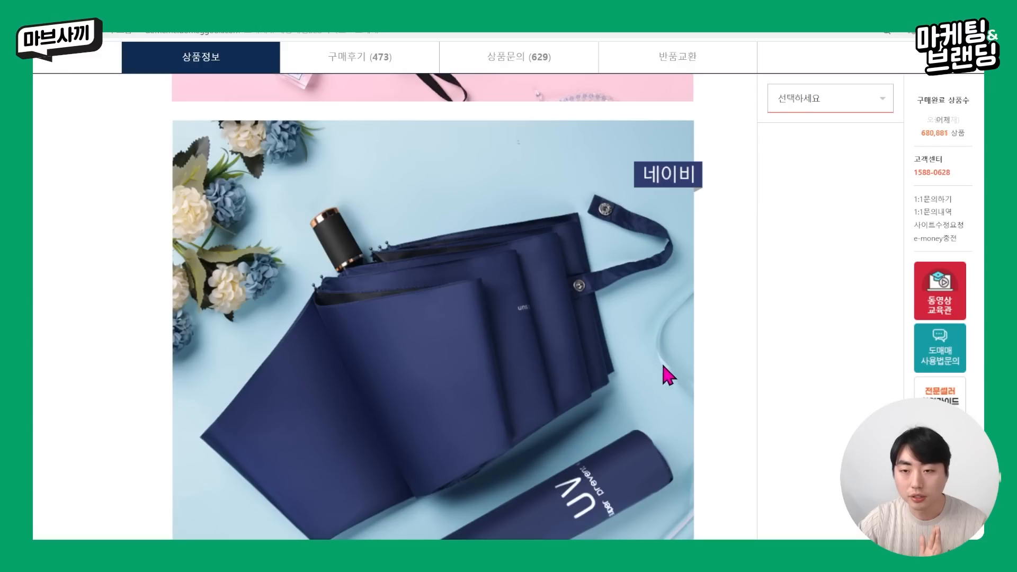
# Step: On the Domeme umbrella page, start buying the 01 모던 양우산 화이트 option to view the 소비자 배송정보 입력 form, and close the form
pyautogui.scroll(-5, 669, 374)
pyautogui.scroll(10, 766, 509)
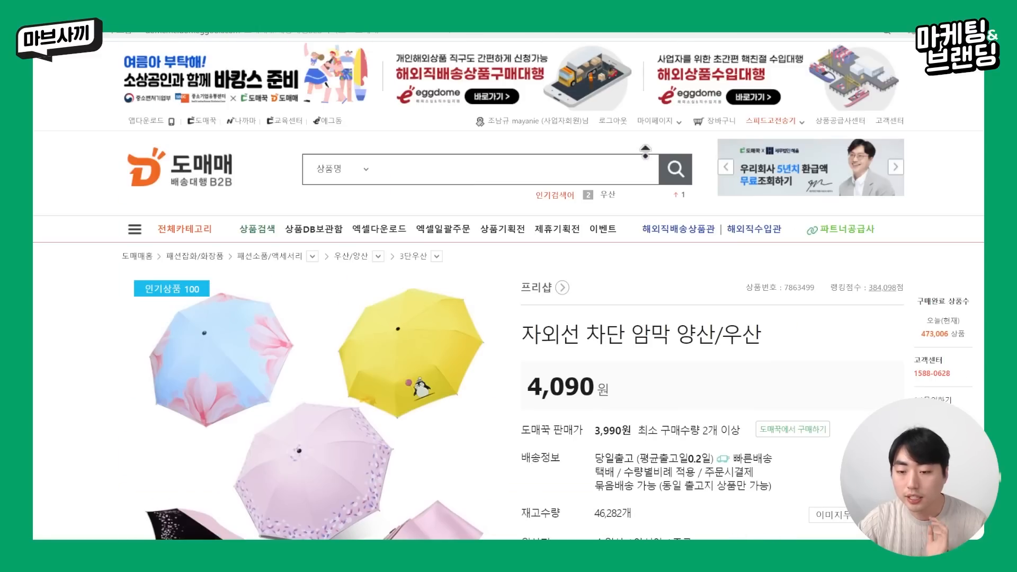
pyautogui.scroll(-5, 685, 285)
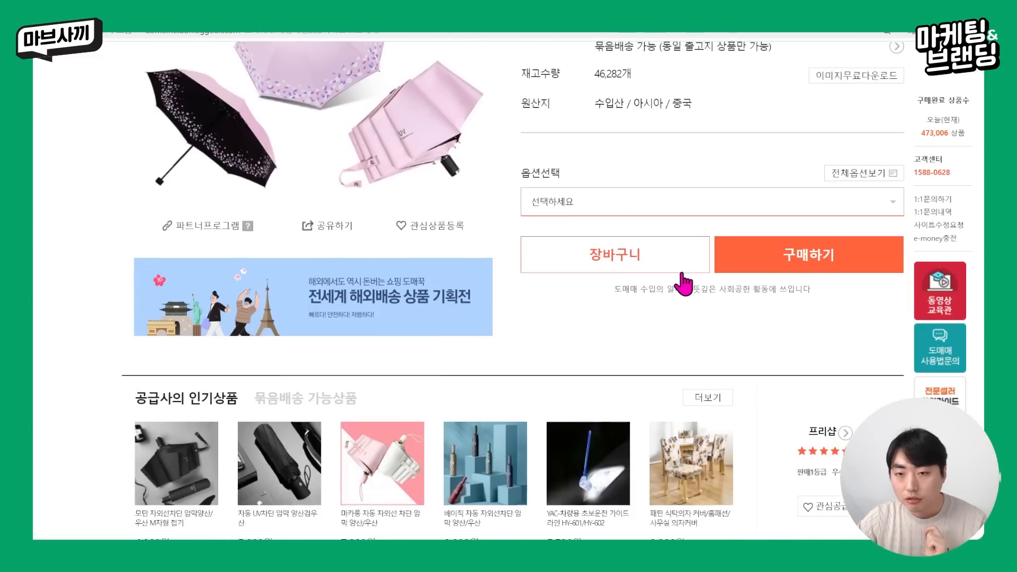
pyautogui.scroll(3, 685, 285)
pyautogui.click(789, 445)
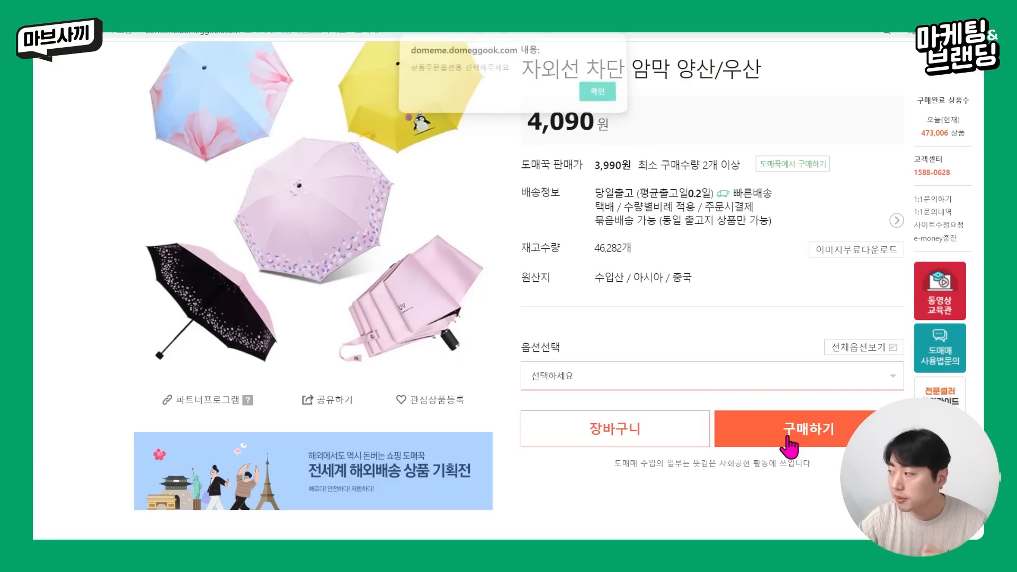
pyautogui.press('Return')
pyautogui.click(640, 384)
pyautogui.click(617, 411)
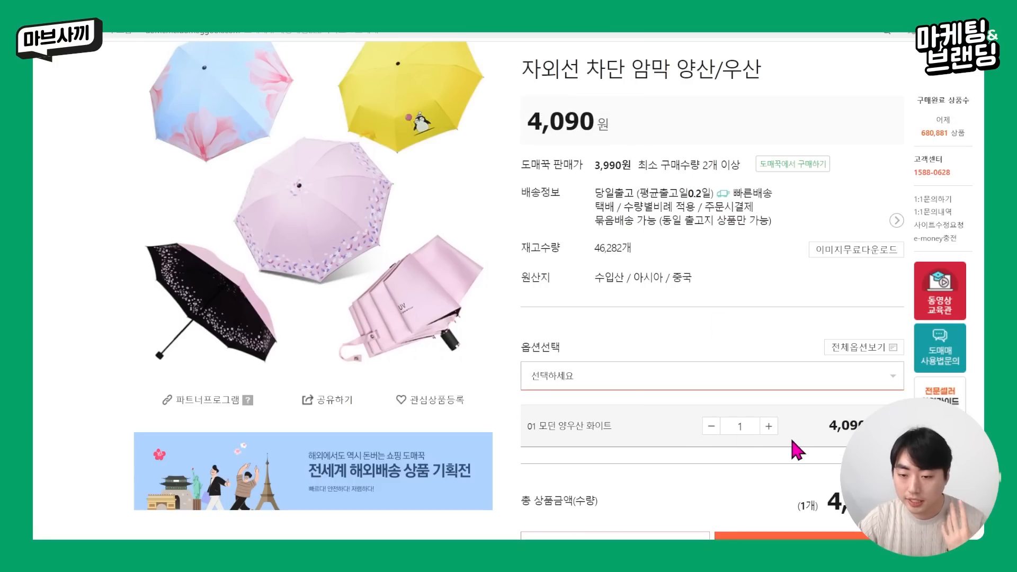
pyautogui.click(805, 534)
pyautogui.scroll(-8, 581, 291)
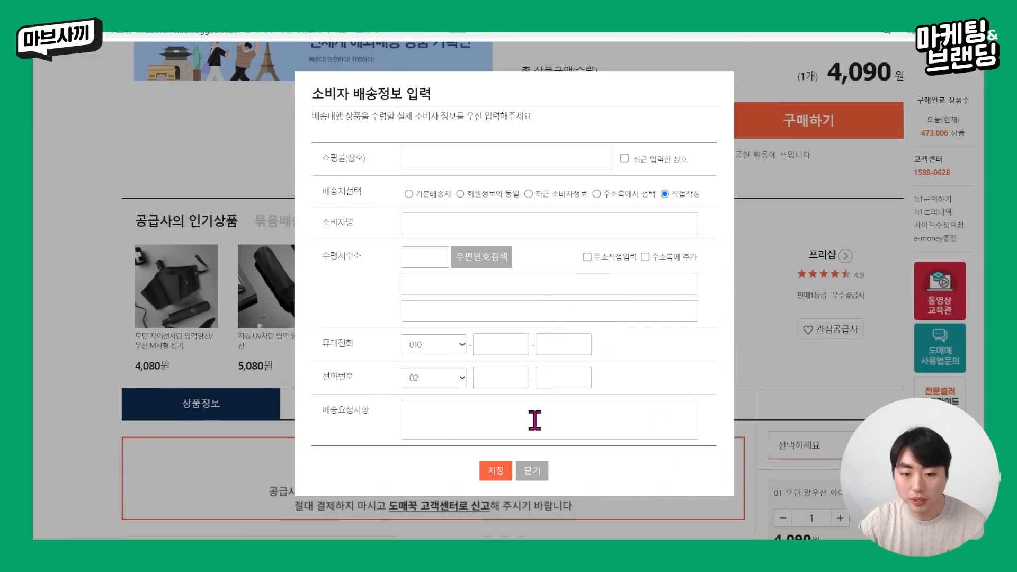
pyautogui.click(532, 470)
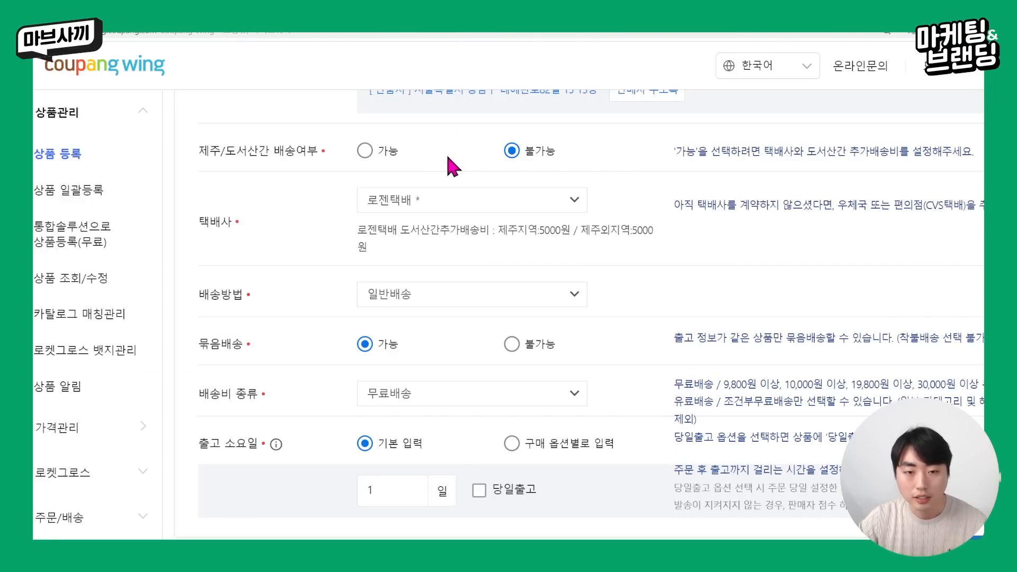
# Step: Back in Coupang Wing, change the product's 택배사 to CJ대한통운
pyautogui.click(438, 210)
pyautogui.click(413, 202)
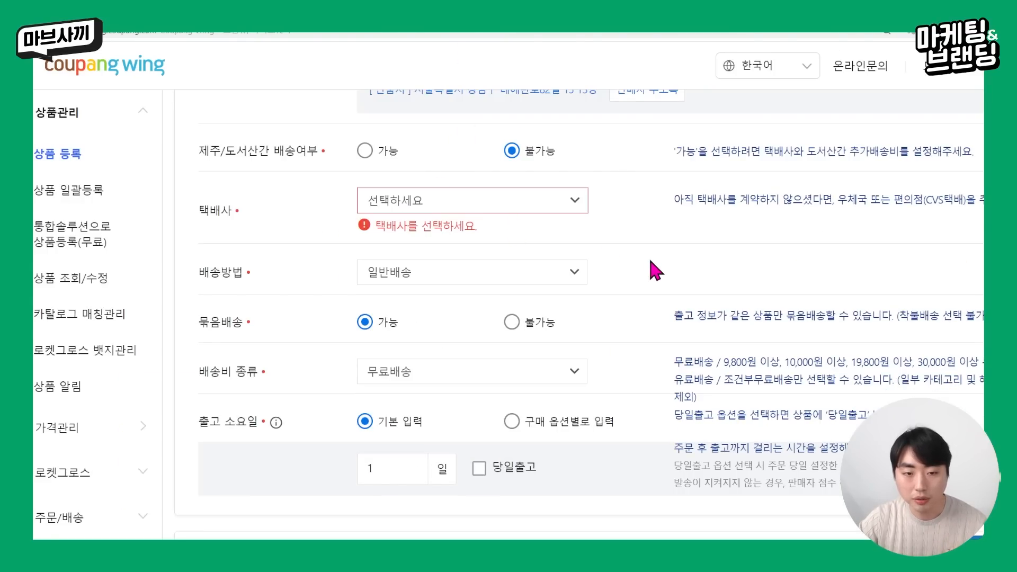
pyautogui.click(479, 204)
pyautogui.click(477, 271)
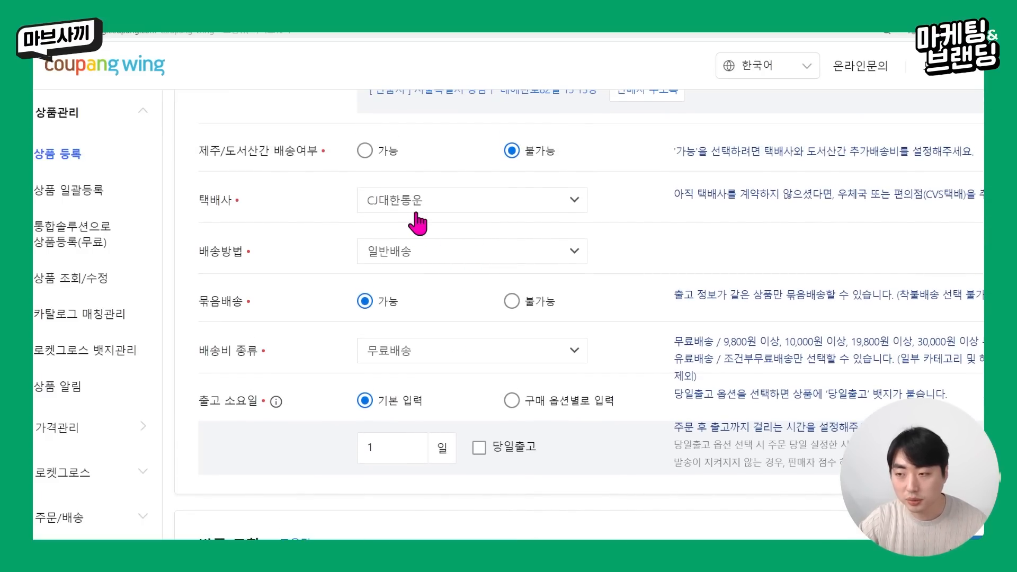
# Step: Choose 일반배송 as the product's 배송방법
pyautogui.scroll(-2, 451, 217)
pyautogui.click(460, 168)
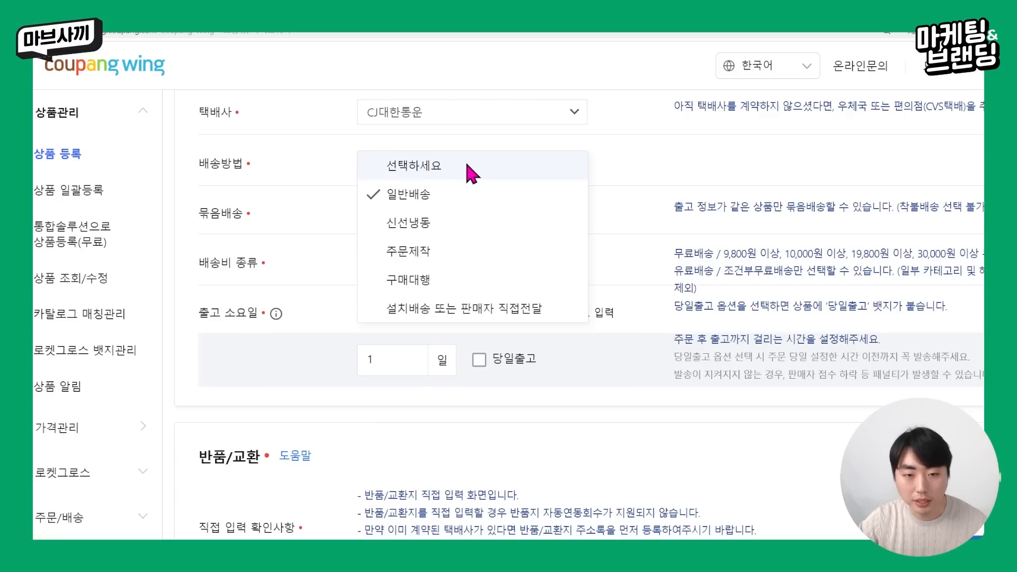
pyautogui.click(465, 164)
pyautogui.click(459, 170)
pyautogui.click(445, 194)
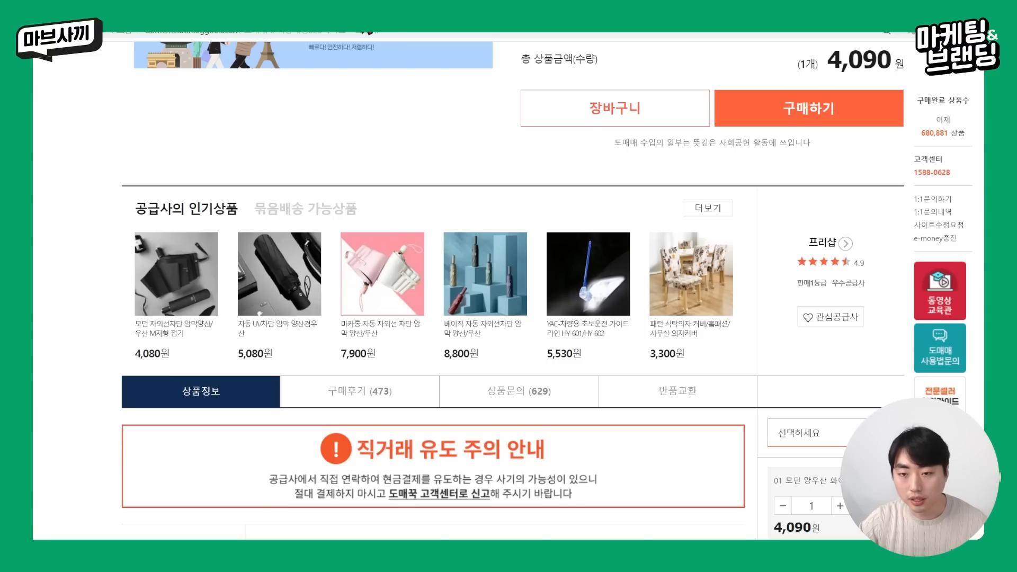
# Step: Check the umbrella's 배송정보 on the Domeme product page, including the same-day dispatch and 묶음배송 conditions
pyautogui.scroll(10, 651, 356)
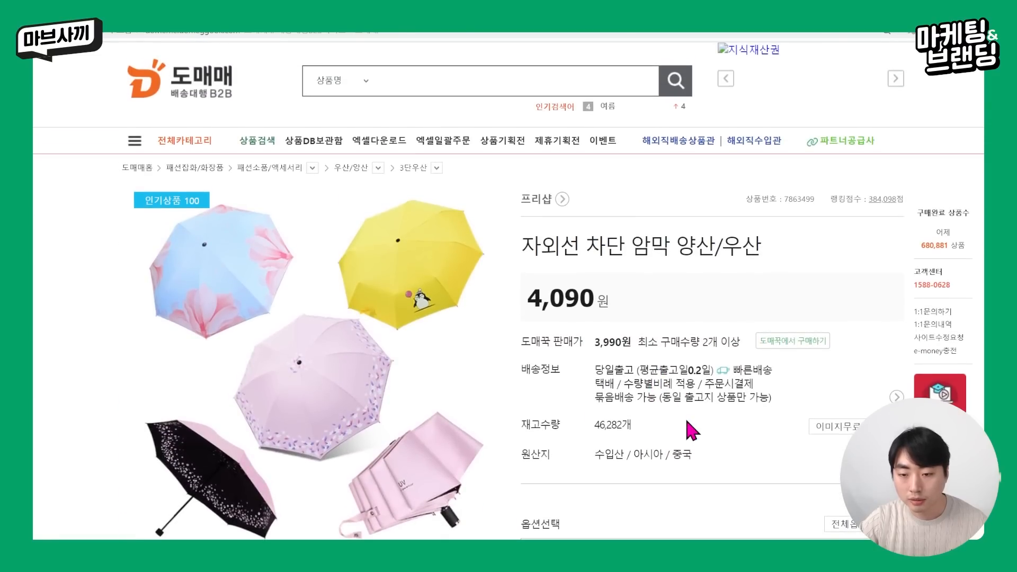
pyautogui.scroll(-1, 590, 335)
pyautogui.moveTo(595, 282); pyautogui.dragTo(661, 312)
pyautogui.moveTo(736, 311); pyautogui.dragTo(625, 300)
pyautogui.click(594, 295)
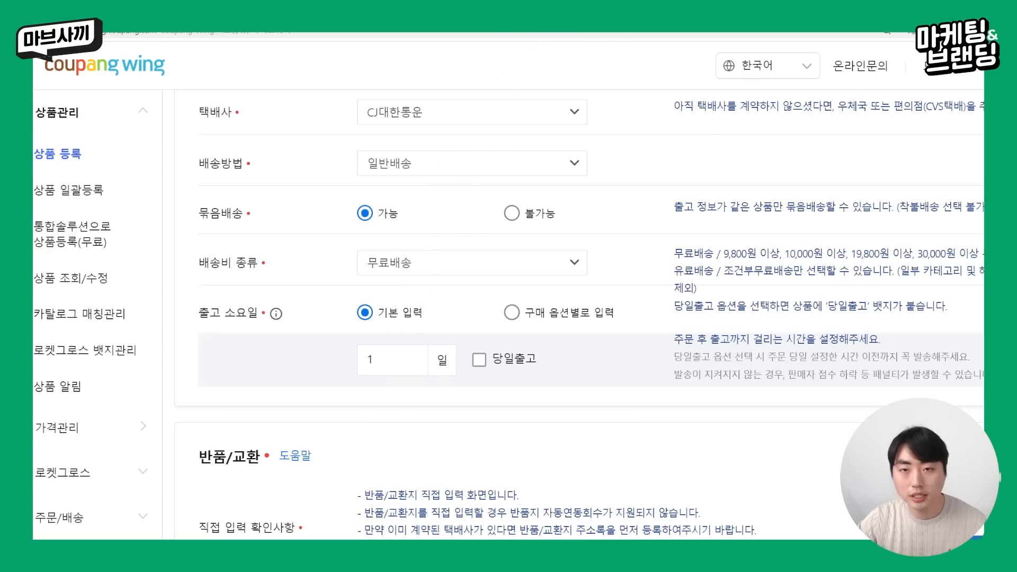
# Step: Open the 배송비 종류 choices in Coupang Wing and read the supplier's 배송조건 안내 for the umbrella on Domeme
pyautogui.scroll(-2, 451, 281)
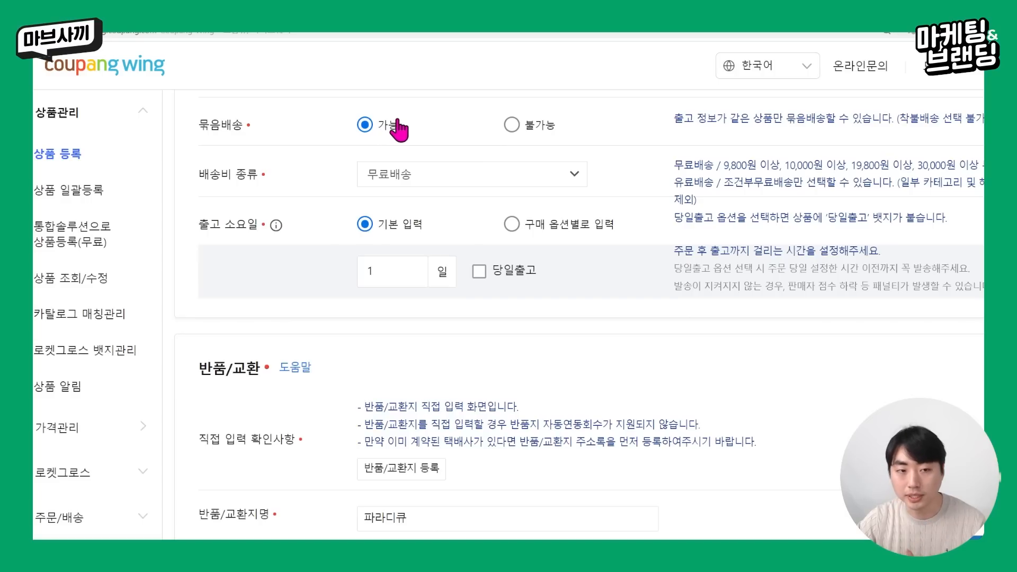
pyautogui.click(422, 182)
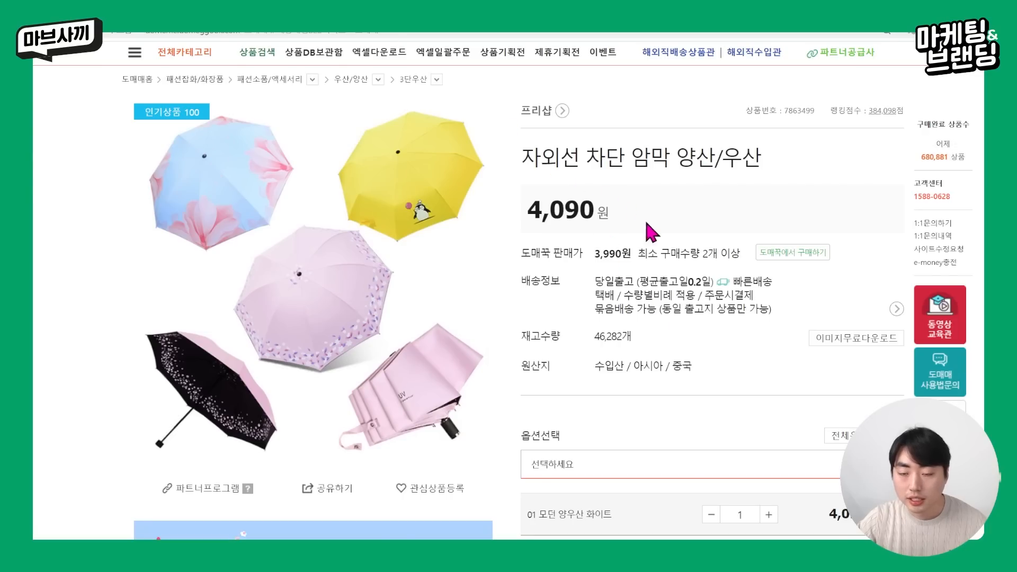
pyautogui.click(827, 341)
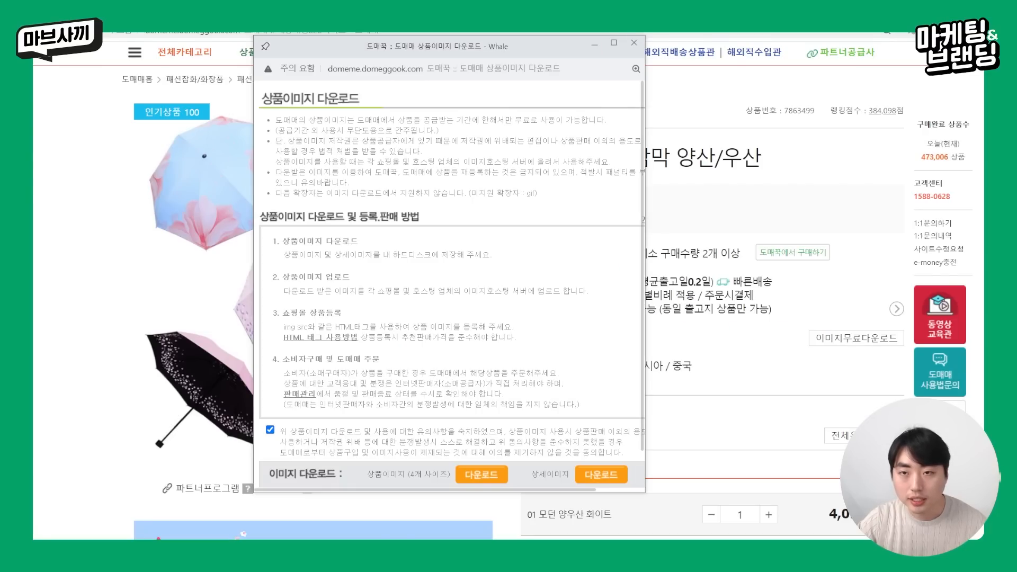
pyautogui.click(634, 43)
pyautogui.click(894, 309)
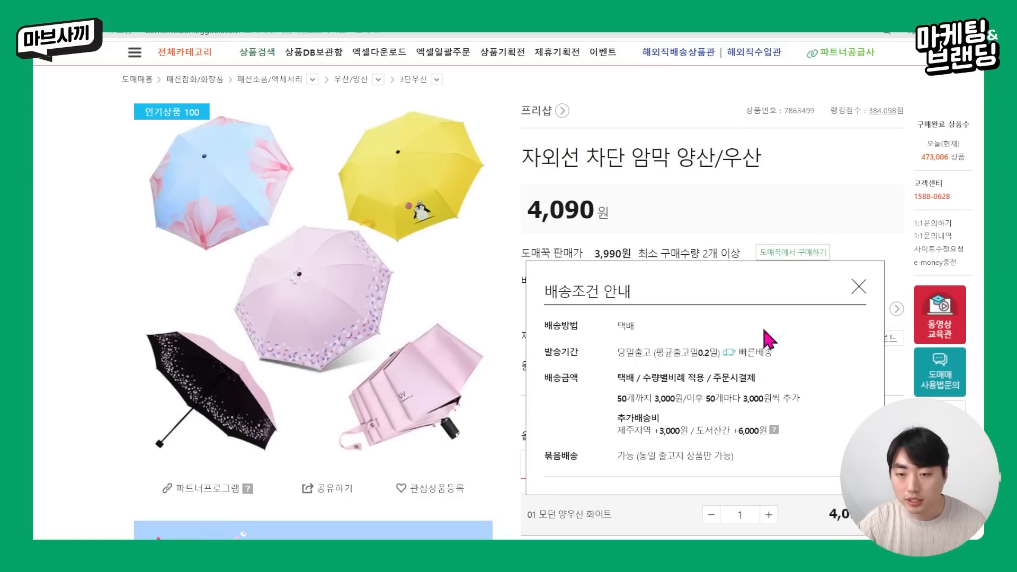
pyautogui.click(859, 287)
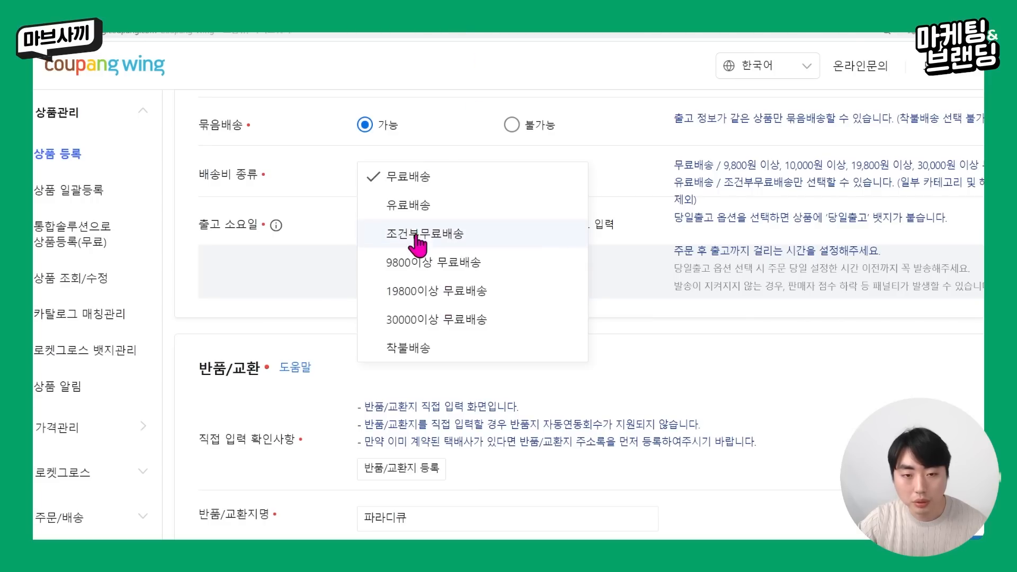
# Step: Try 유료배송 with a 기본배송비 of 3,000원, and return 배송비 종류 to 무료배송
pyautogui.click(424, 210)
pyautogui.click(428, 223)
pyautogui.write('3000')
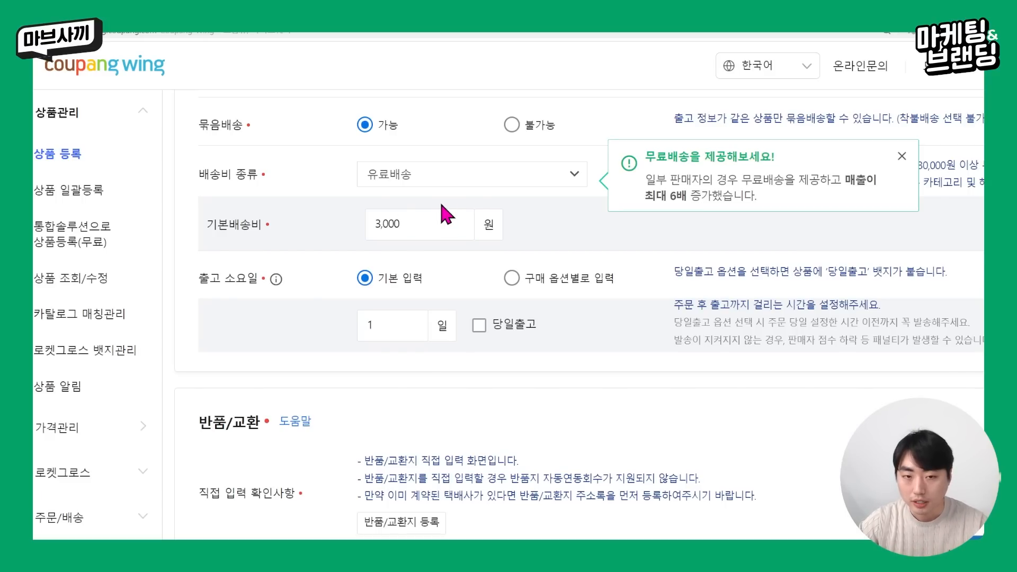
pyautogui.click(469, 183)
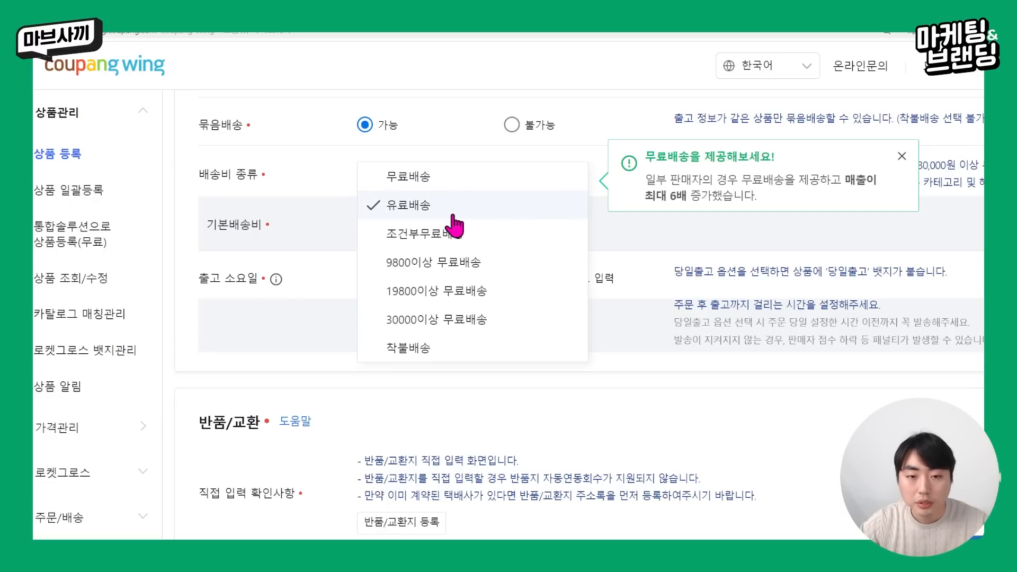
pyautogui.click(469, 179)
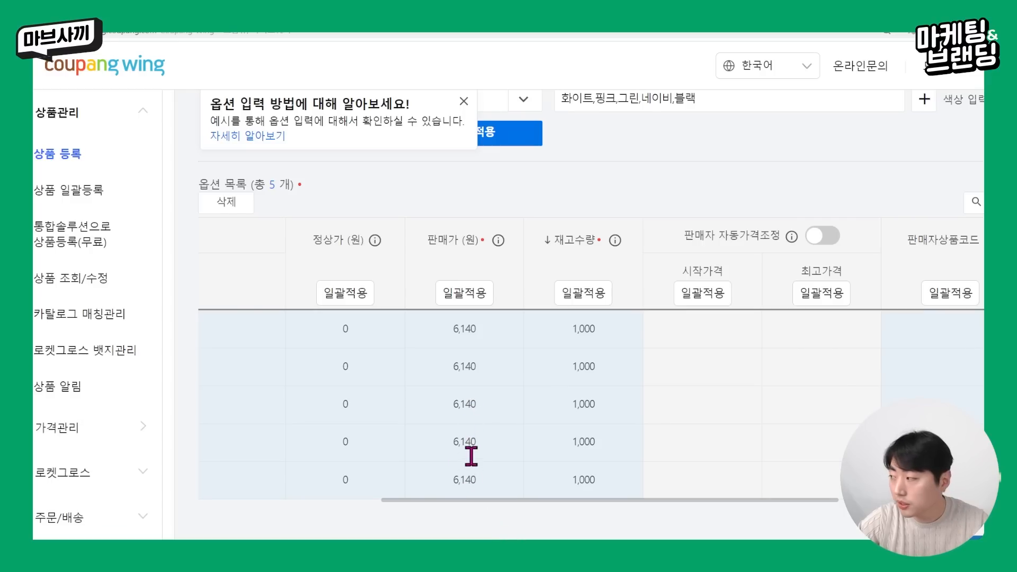
# Step: Try switching 배송비 종류 to 유료배송 again and filling in the 기본배송비
pyautogui.scroll(-20, 465, 445)
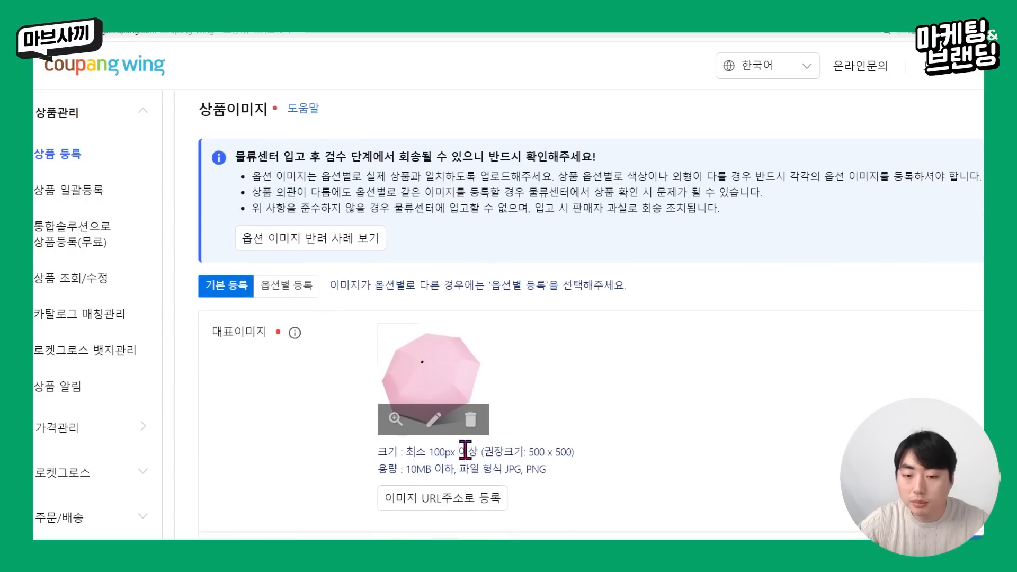
pyautogui.scroll(-20, 465, 450)
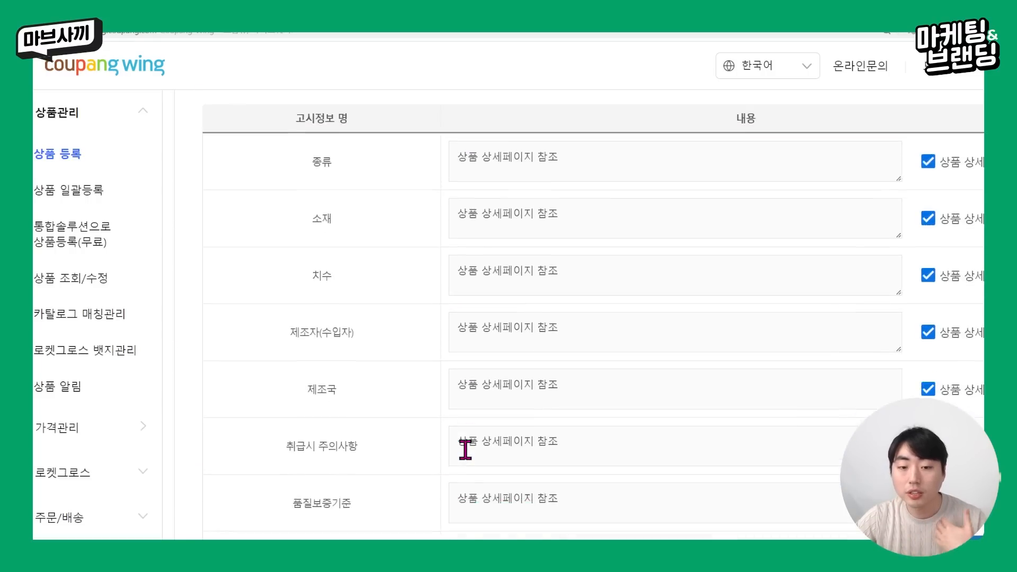
pyautogui.scroll(-8, 465, 450)
pyautogui.scroll(10, 424, 378)
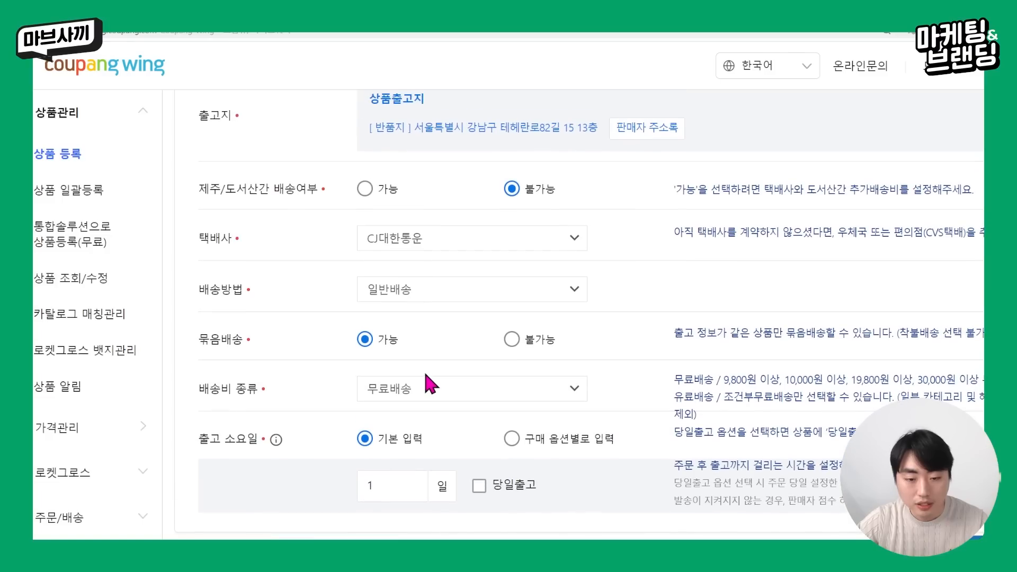
pyautogui.click(426, 391)
pyautogui.click(428, 392)
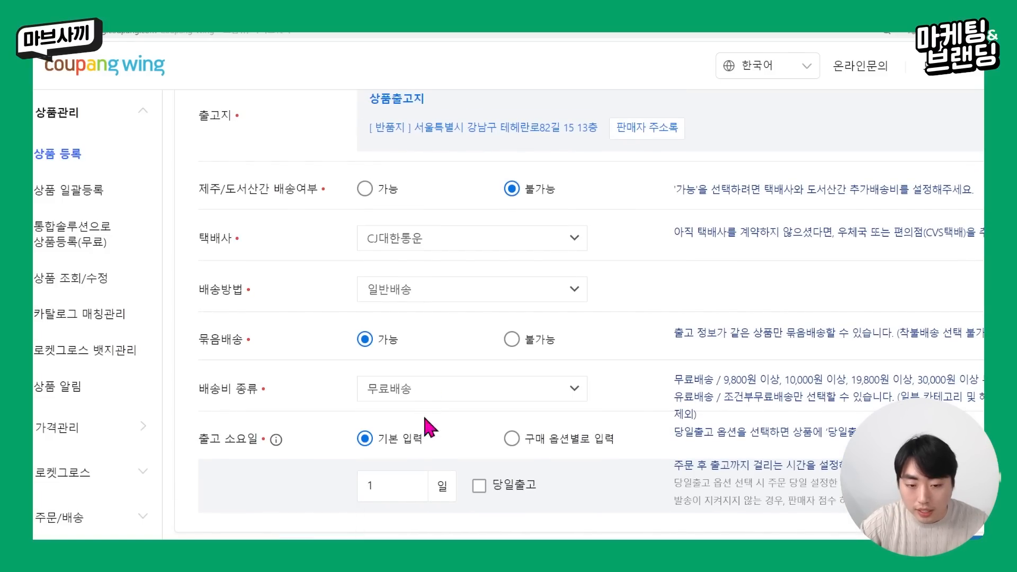
pyautogui.click(424, 395)
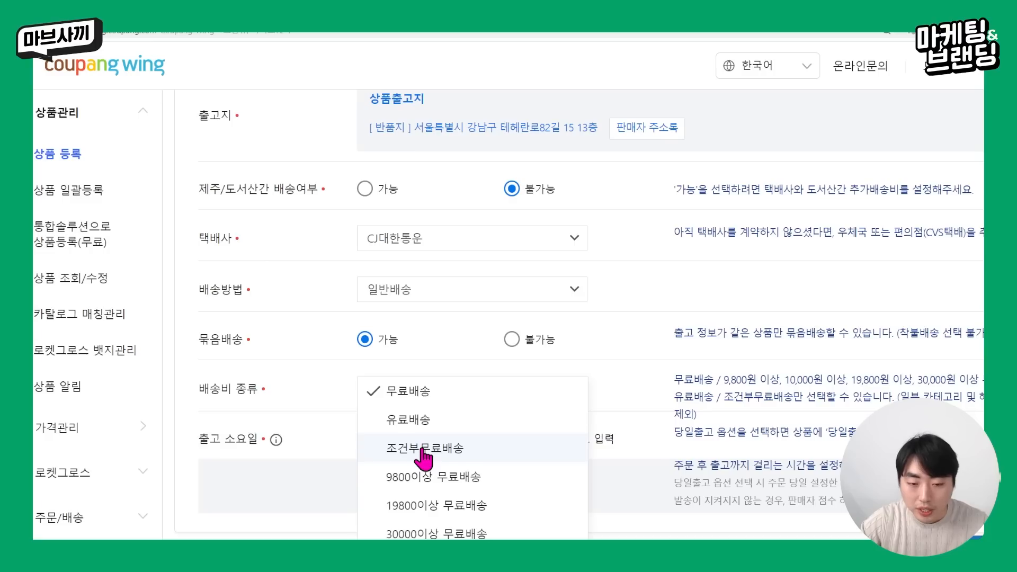
pyautogui.click(425, 419)
pyautogui.click(424, 432)
pyautogui.write('30')
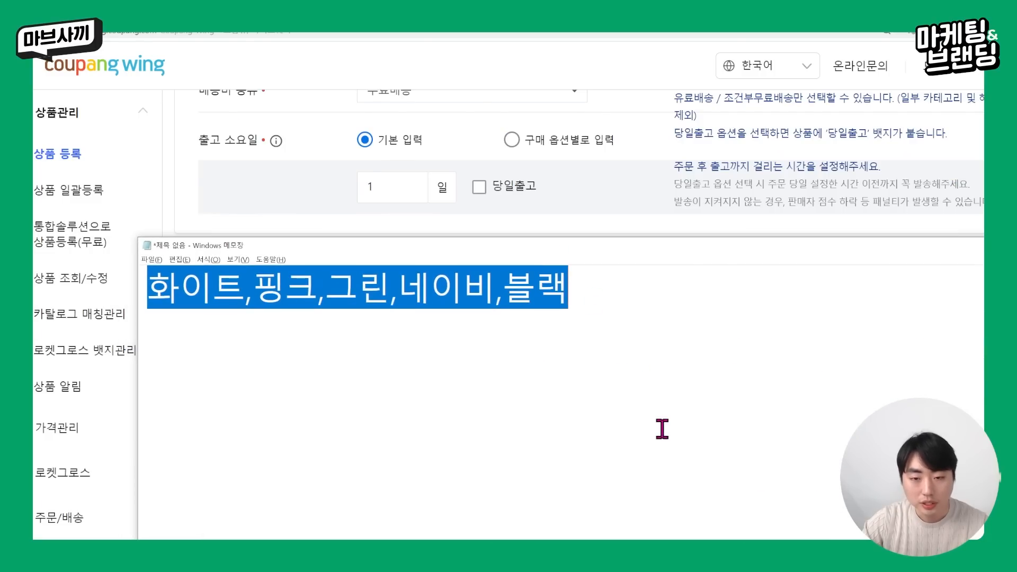
# Step: In Notepad, replace the list of colours with a first line reading "상품가 6140원"
pyautogui.click(655, 342)
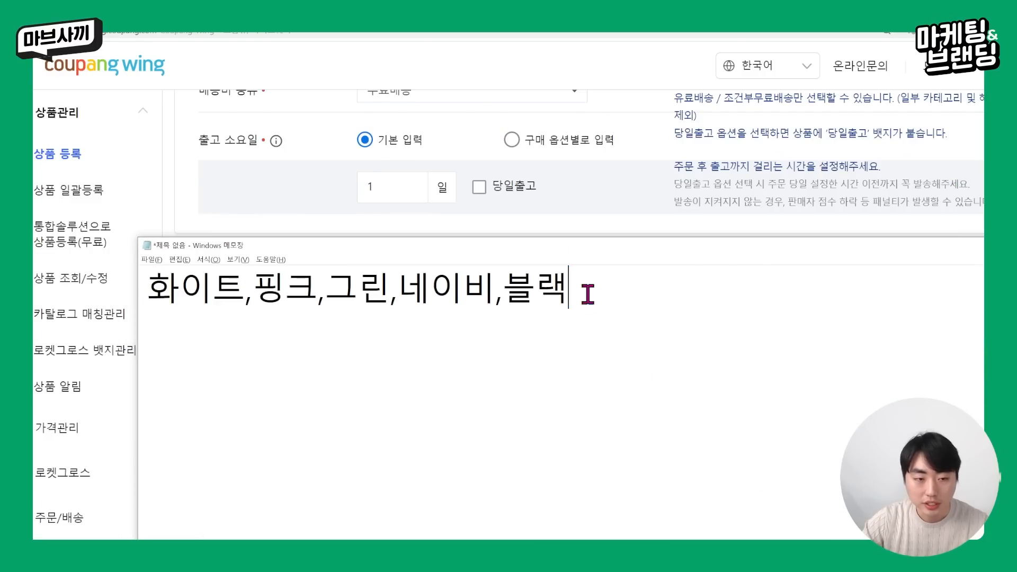
pyautogui.hotkey('ctrl', 'a')
pyautogui.write('상품가 56')
pyautogui.press('BackSpace')
pyautogui.press('BackSpace')
pyautogui.write('6140원')
pyautogui.press('Return')
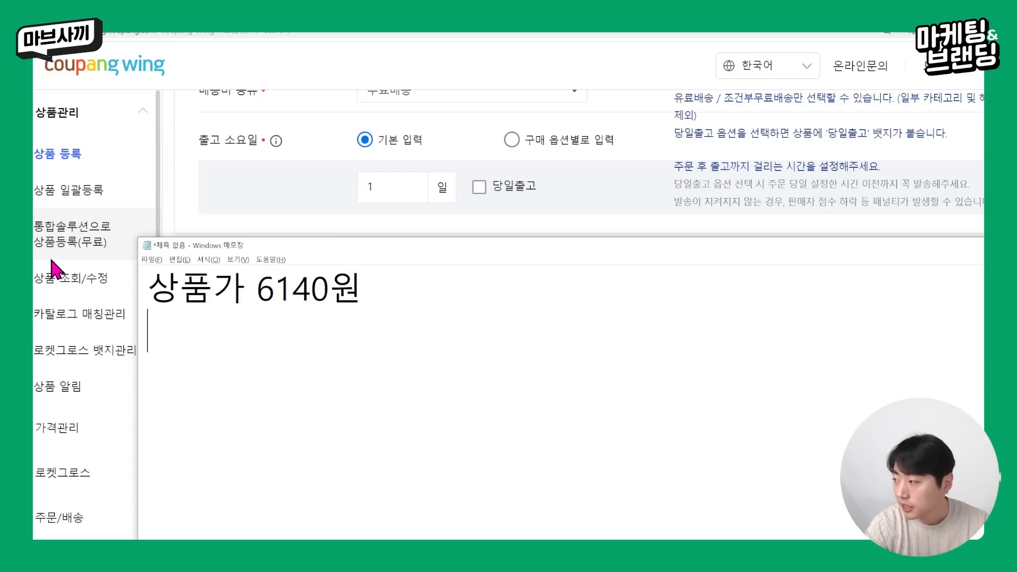
# Step: Add a second line to the note reading "택배비 : 무료"
pyautogui.write('택배비 : 무료 =')
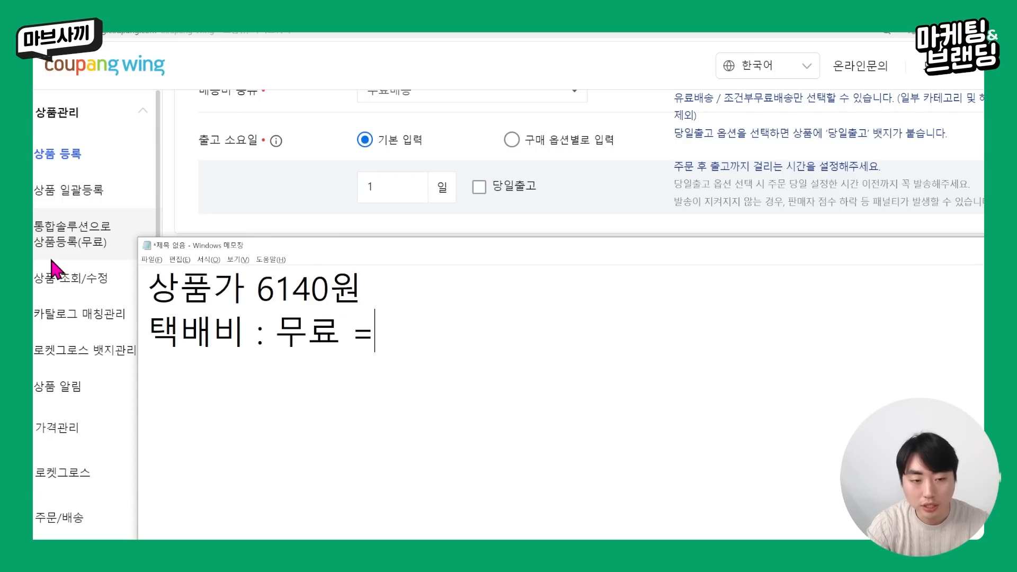
pyautogui.press('BackSpace')
pyautogui.press('BackSpace')
pyautogui.press('BackSpace')
pyautogui.press('Return')
# Step: Add a third line to the note reading "->상품가 9140원 (3000원 택배비 포함)"
pyautogui.write('->상품가')
pyautogui.press('Up')
pyautogui.press('End')
pyautogui.write('(')
pyautogui.press('BackSpace')
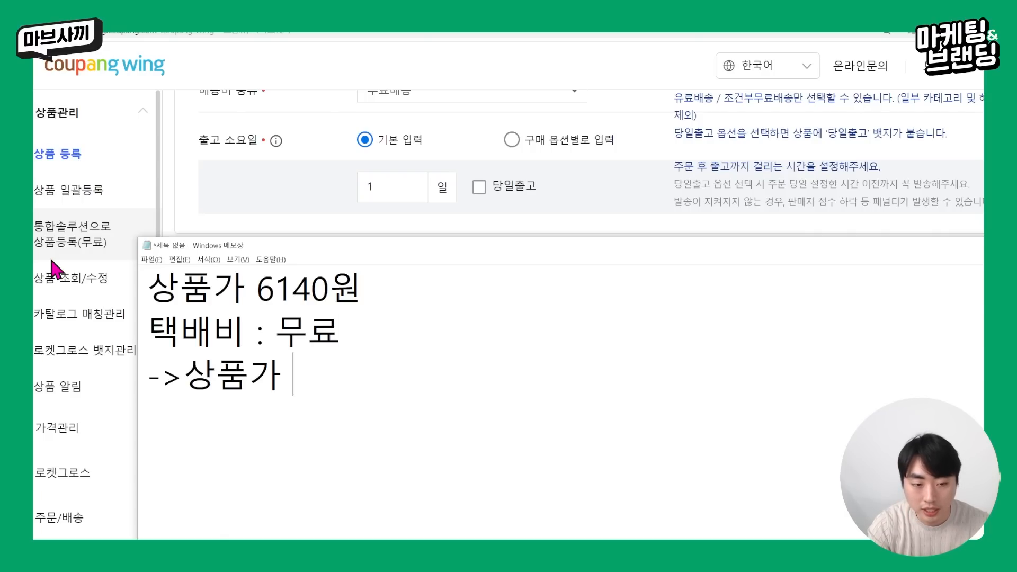
pyautogui.write('9')
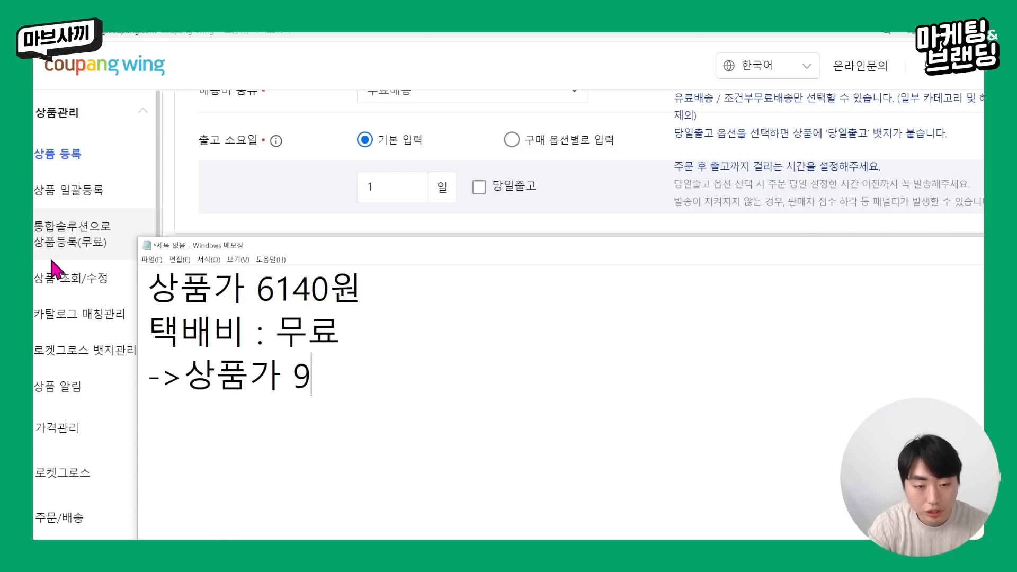
pyautogui.write('140원 (3000원 택배비 포함')
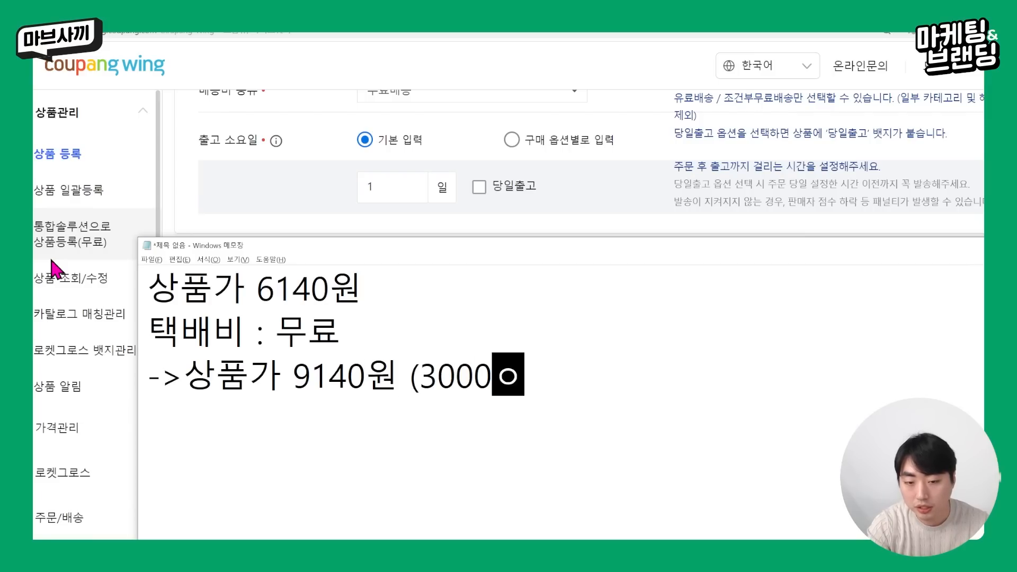
pyautogui.write(')')
pyautogui.press('Return')
pyautogui.write('ㅎ')
pyautogui.press('BackSpace')
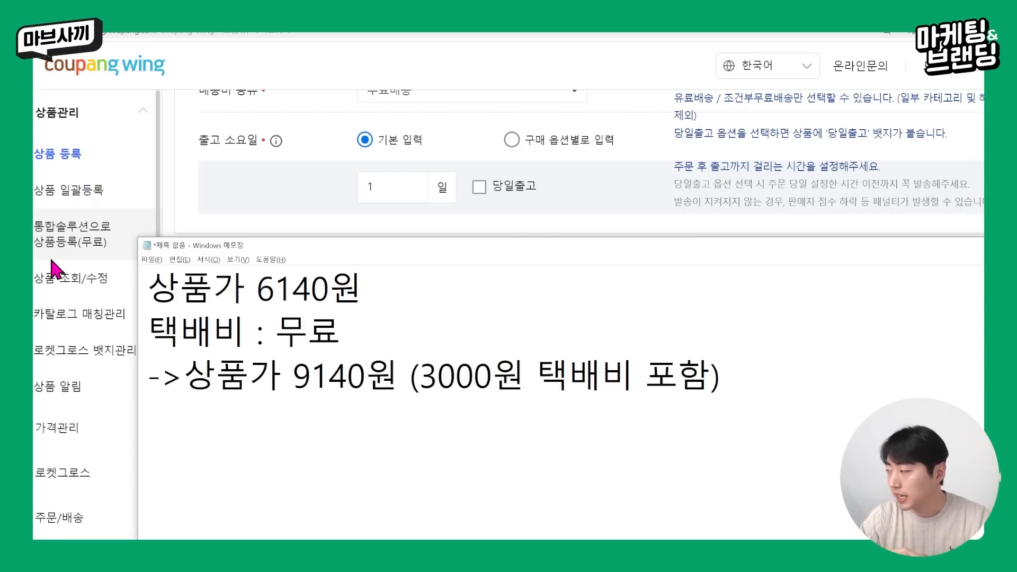
# Step: Change the shipping-inclusive product price in the note's third line to 9040원
pyautogui.press('Up')
pyautogui.press('Right')
pyautogui.hotkey('ctrl', 'Right')
pyautogui.hotkey('ctrl', 'Right')
pyautogui.press('Left')
pyautogui.press('Left')
pyautogui.press('Left')
pyautogui.press('Left')
pyautogui.press('BackSpace')
pyautogui.write('0')
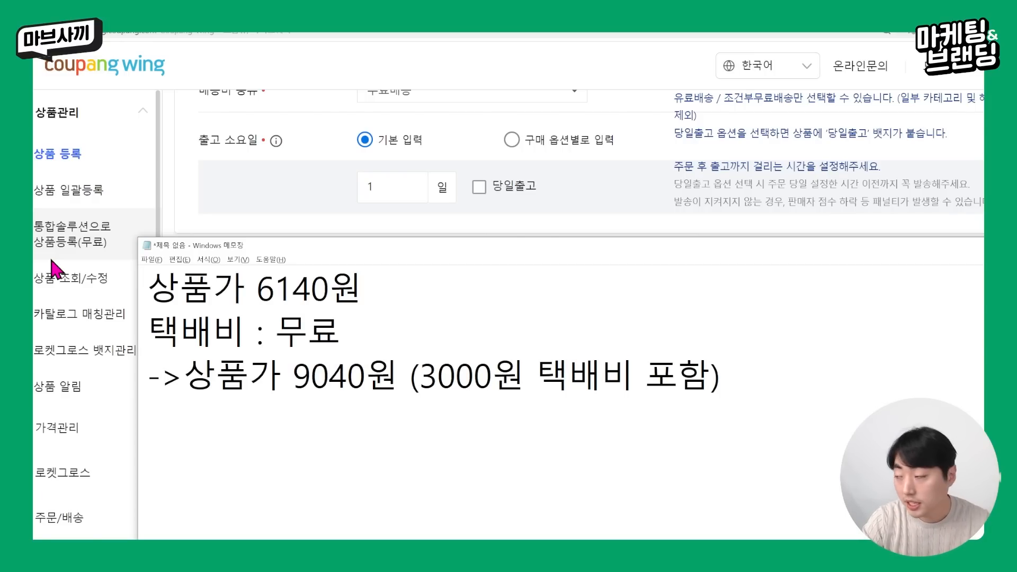
# Step: Change the shipping-inclusive product price in the note's third line to 8990원
pyautogui.press('Up')
pyautogui.press('Right')
pyautogui.press('Right')
pyautogui.press('Right')
pyautogui.press('Right')
pyautogui.press('Right')
pyautogui.press('Right')
pyautogui.press('Right')
pyautogui.press('Right')
pyautogui.press('Right')
pyautogui.press('Right')
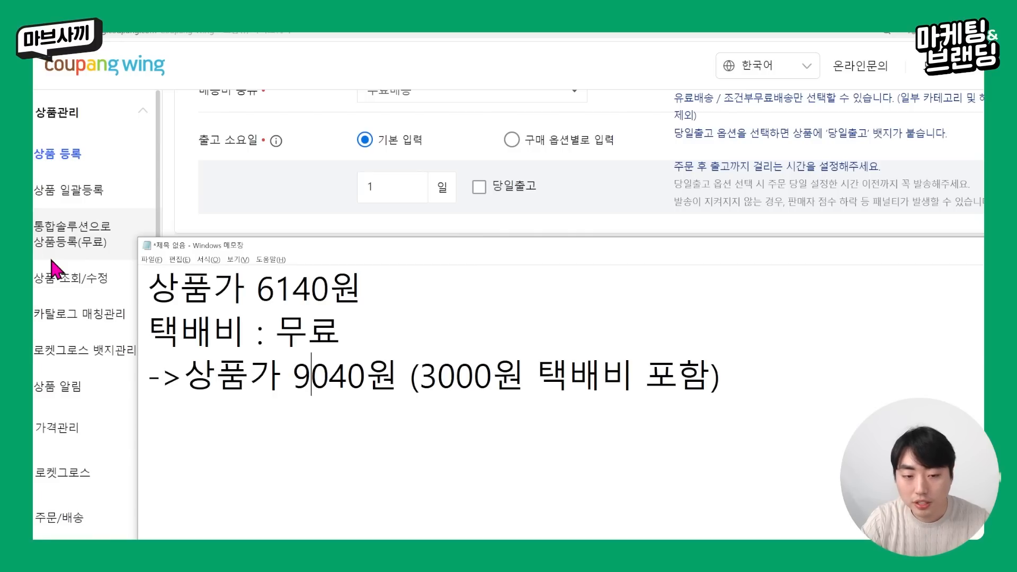
pyautogui.press('Left')
pyautogui.press('BackSpace')
pyautogui.press('BackSpace')
pyautogui.press('BackSpace')
pyautogui.write('900')
pyautogui.press('BackSpace')
pyautogui.press('BackSpace')
pyautogui.press('BackSpace')
pyautogui.write('899')
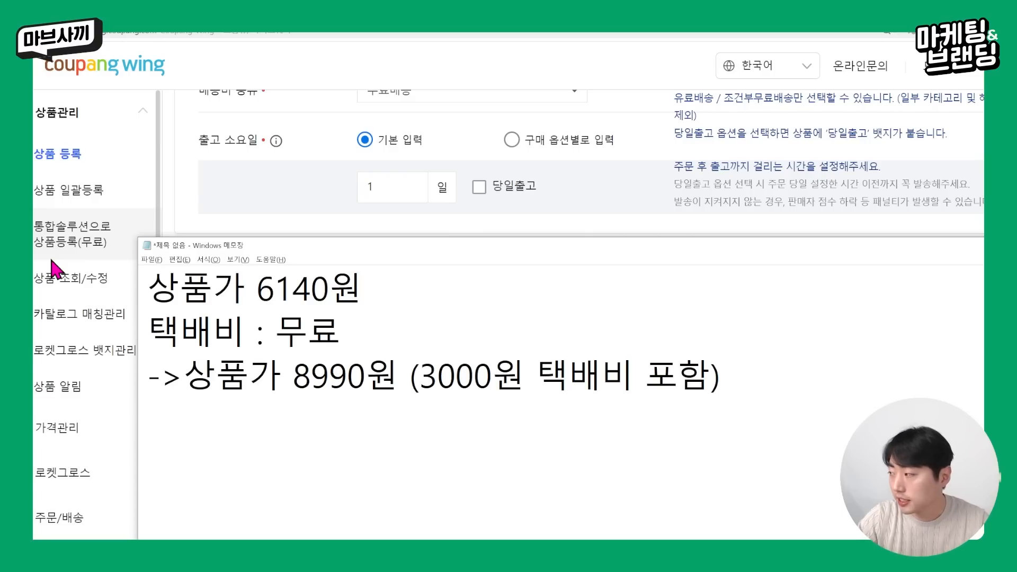
# Step: Insert "무료배송" in the note's third line, between the price and the parenthesised courier fee
pyautogui.moveTo(292, 376); pyautogui.dragTo(423, 370)
pyautogui.click(747, 382)
pyautogui.click(403, 382)
pyautogui.write('무료배송')
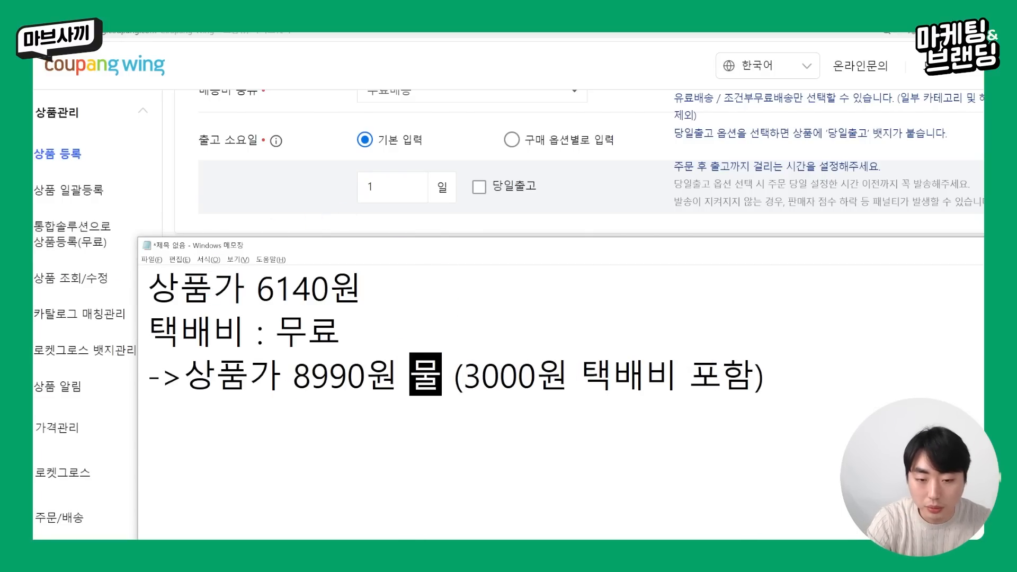
pyautogui.press('Down')
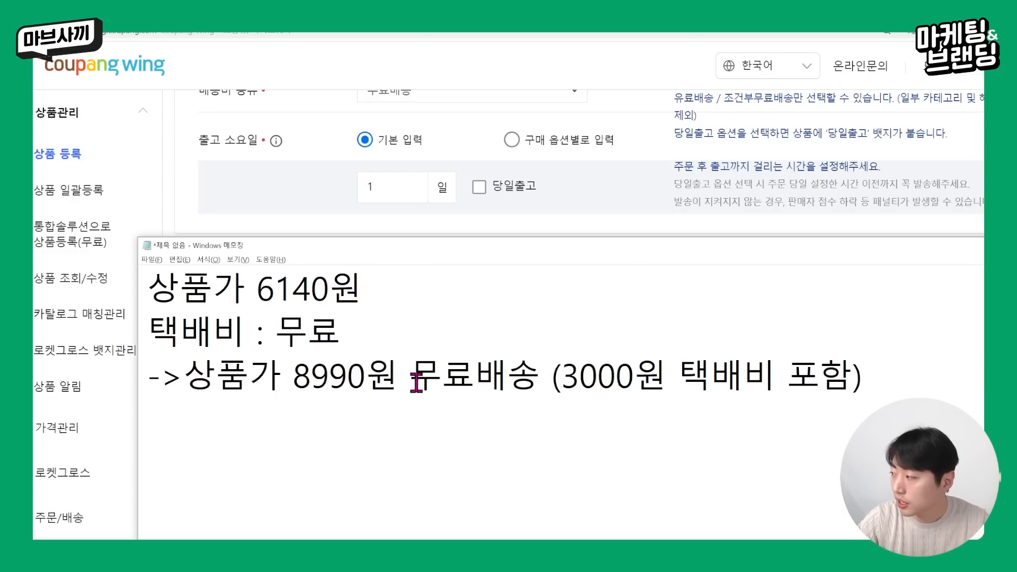
# Step: Below the free-shipping calculation, leave a blank line and add the lines "상품가 6140원" and "택배비 : 3000원"
pyautogui.moveTo(601, 437); pyautogui.dragTo(274, 404)
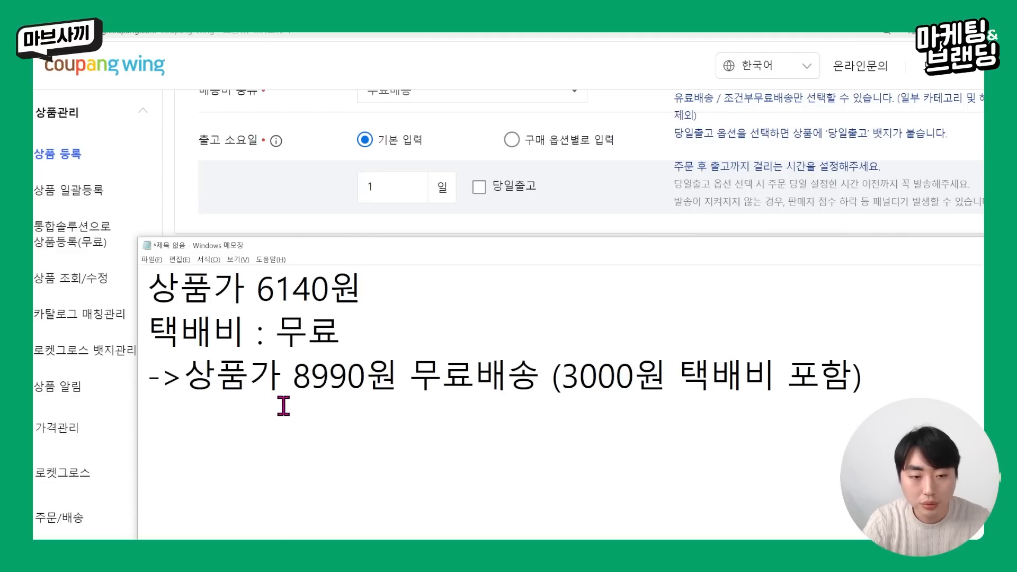
pyautogui.press('Return')
pyautogui.write('상품가 6')
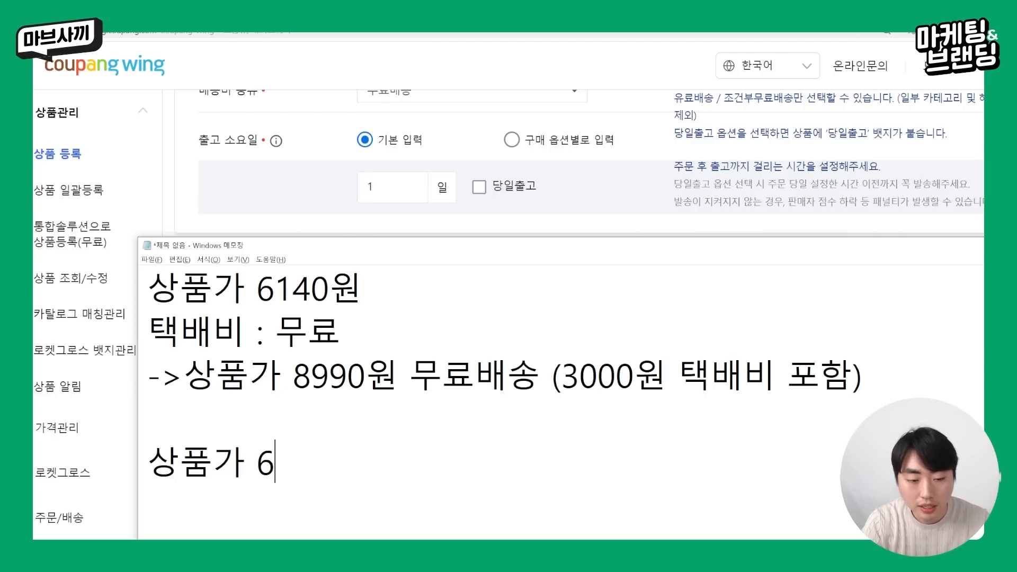
pyautogui.write('140원')
pyautogui.press('Return')
pyautogui.write('택배비 :')
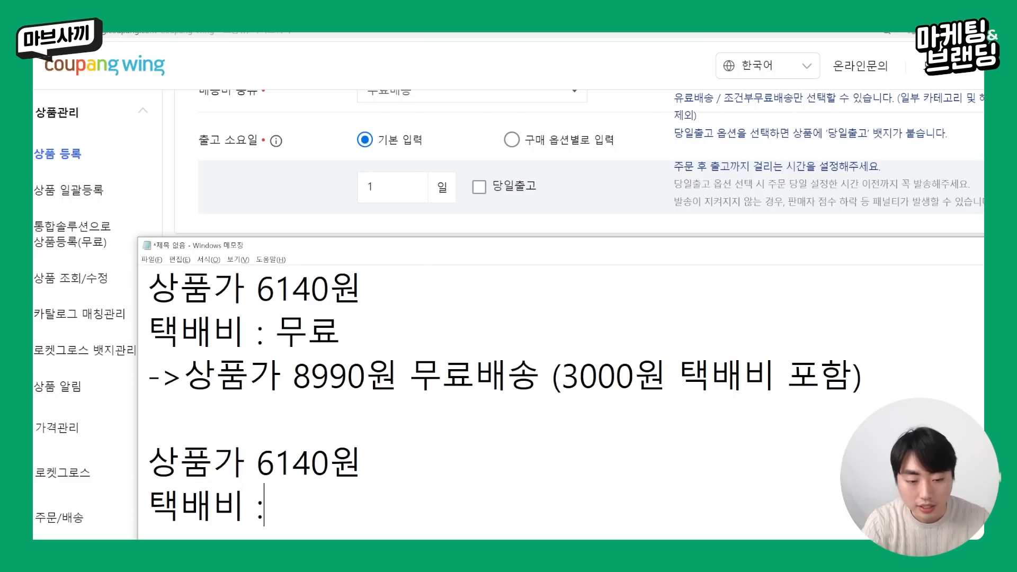
pyautogui.write(' 3000원')
pyautogui.press('Return')
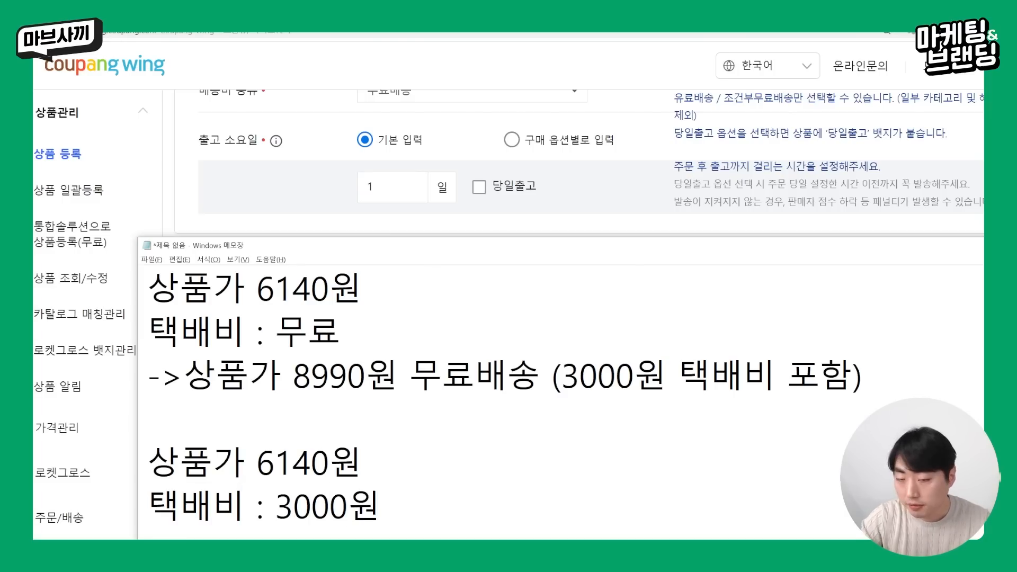
# Step: Return to the Coupang Wing product form and set the shipping fee type to 유료배송 with a 기본배송비 of 3,000원
pyautogui.click(367, 233)
pyautogui.scroll(-6, 451, 365)
pyautogui.scroll(12, 453, 371)
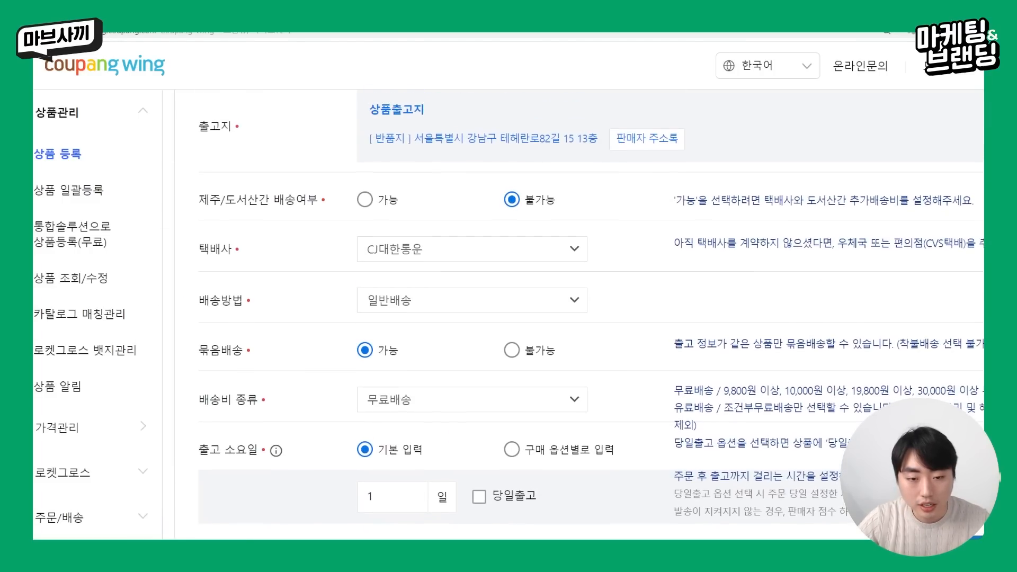
pyautogui.scroll(-3, 450, 318)
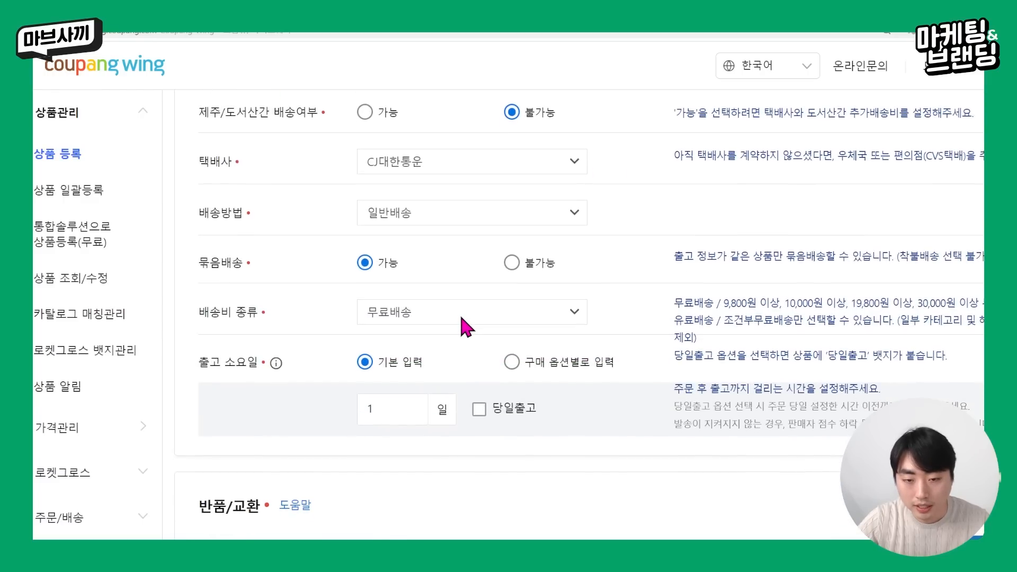
pyautogui.click(454, 312)
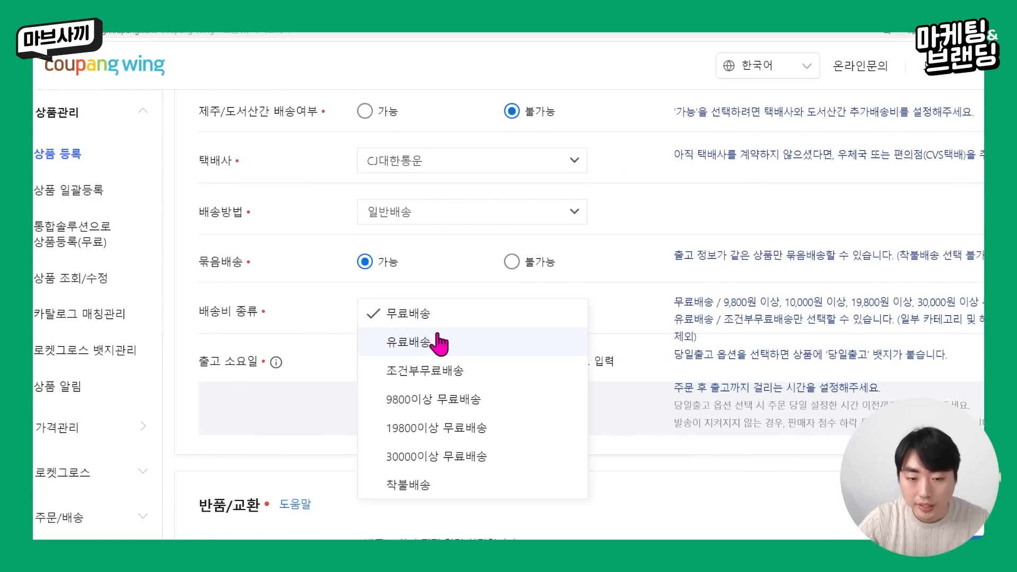
pyautogui.click(437, 334)
pyautogui.scroll(-3, 437, 329)
pyautogui.moveTo(400, 183); pyautogui.dragTo(334, 184)
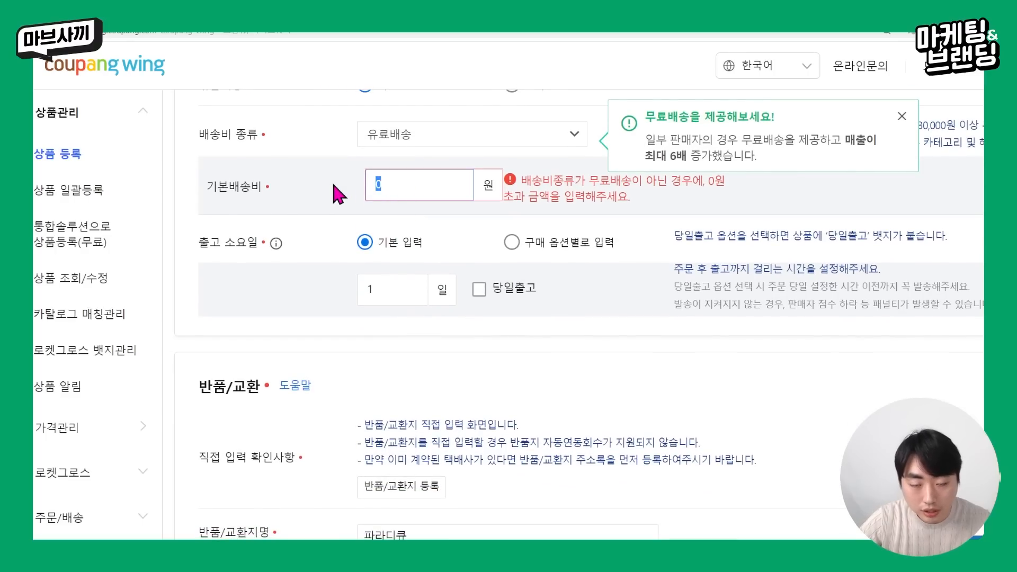
pyautogui.write('3,000')
pyautogui.click(331, 180)
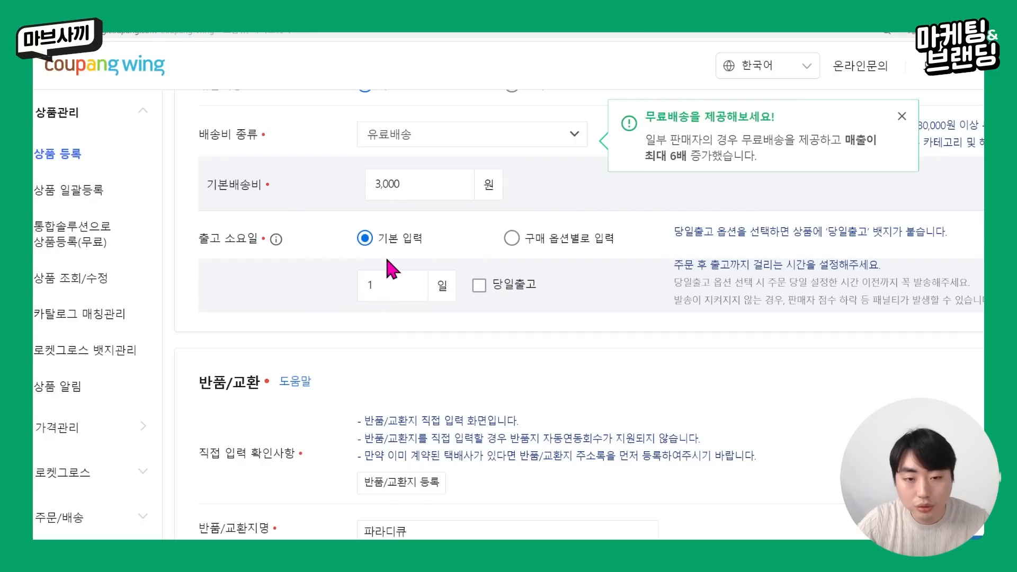
# Step: Check the dispatch and delivery information on the umbrella's Domeme product page for the dispatch lead time
pyautogui.click(414, 281)
pyautogui.click(415, 289)
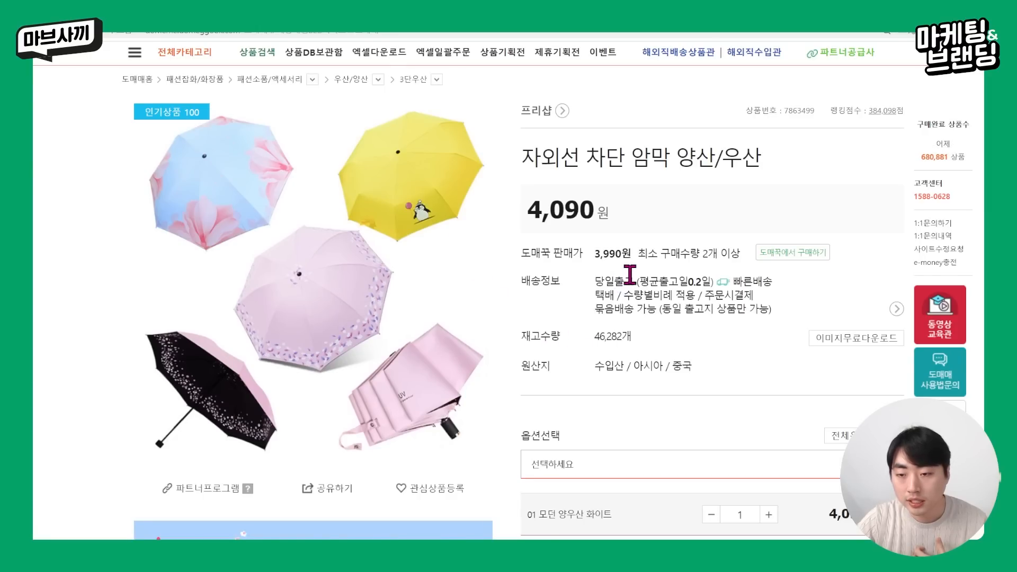
pyautogui.moveTo(633, 281); pyautogui.dragTo(760, 278)
pyautogui.click(749, 279)
pyautogui.scroll(2, 743, 290)
pyautogui.scroll(-12, 698, 333)
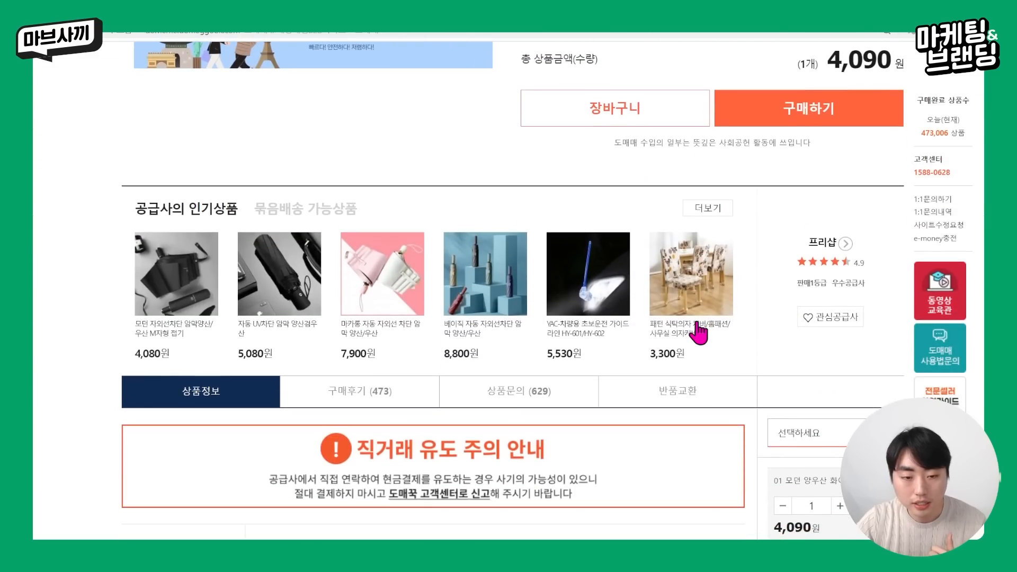
pyautogui.scroll(12, 698, 332)
pyautogui.scroll(-11, 695, 319)
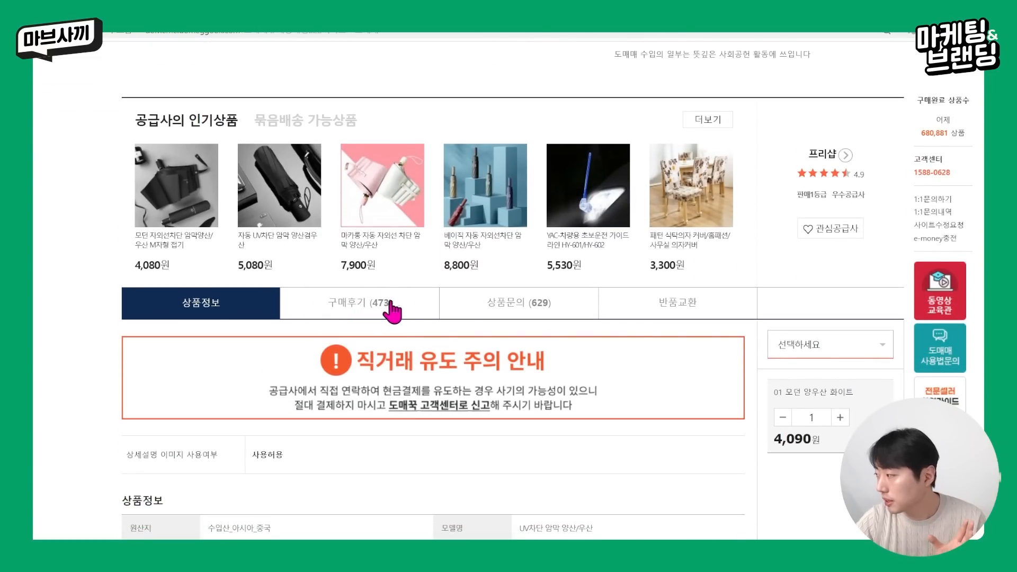
pyautogui.scroll(6, 657, 371)
pyautogui.scroll(8, 650, 357)
pyautogui.scroll(-2, 556, 201)
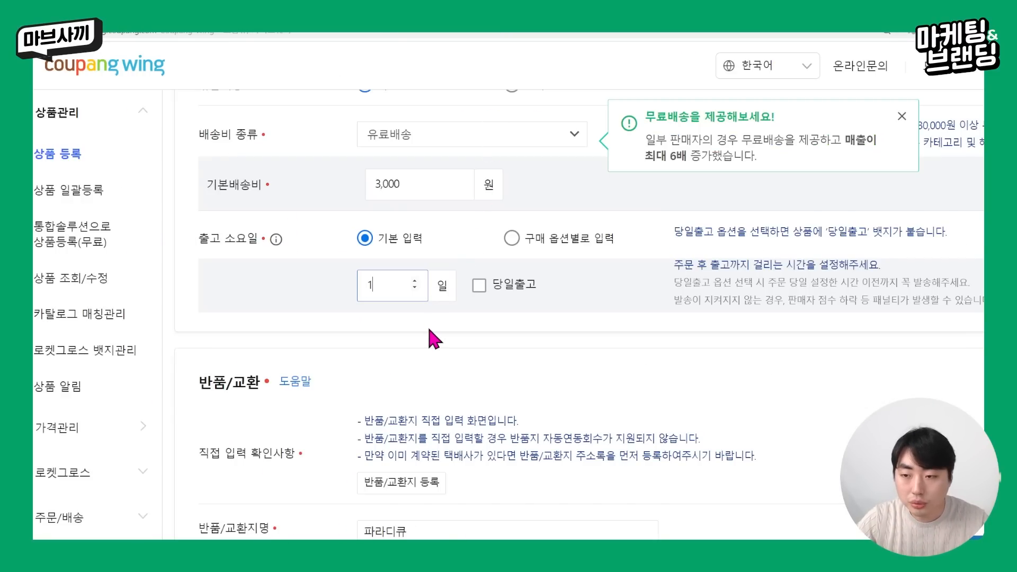
# Step: Try out the 당일출고 (same-day dispatch) option in the product form's dispatch lead time settings
pyautogui.click(479, 285)
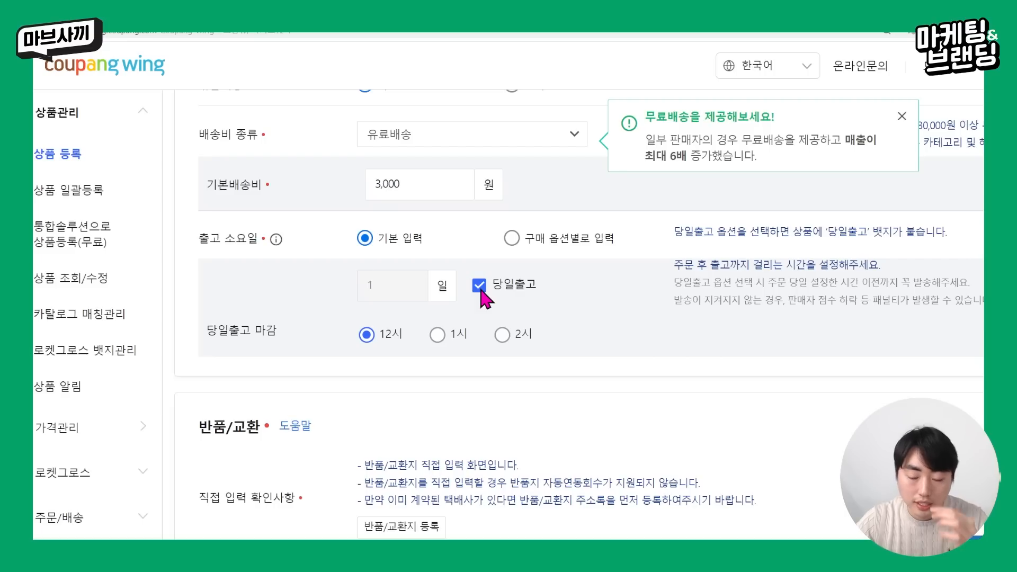
pyautogui.click(479, 285)
pyautogui.click(479, 285)
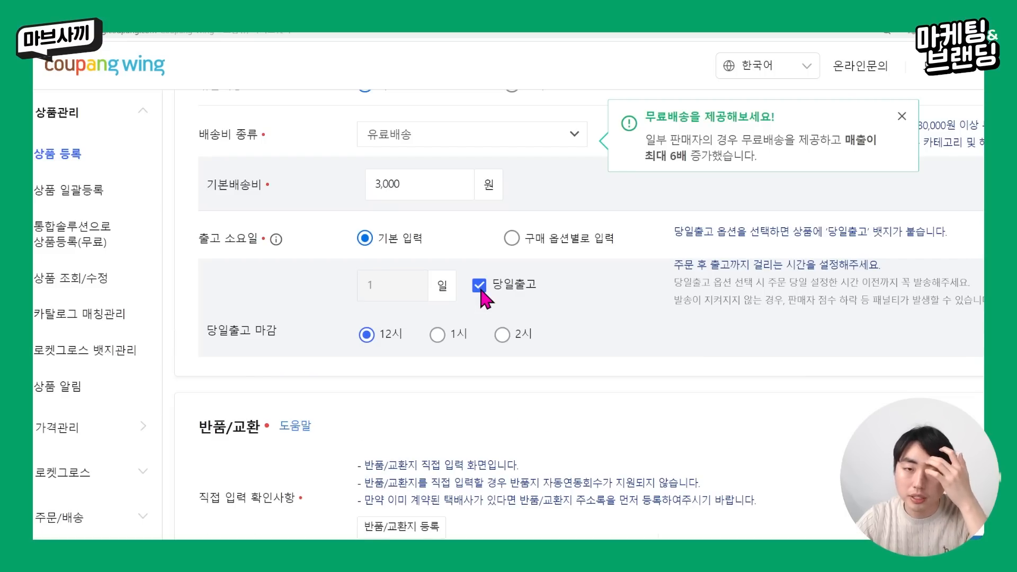
pyautogui.click(478, 285)
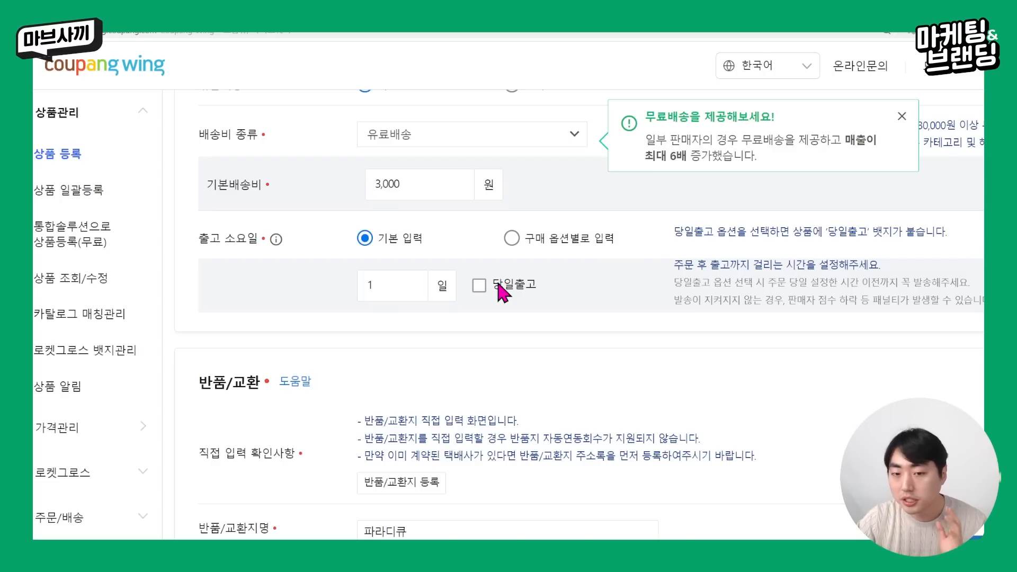
pyautogui.click(500, 291)
pyautogui.click(501, 292)
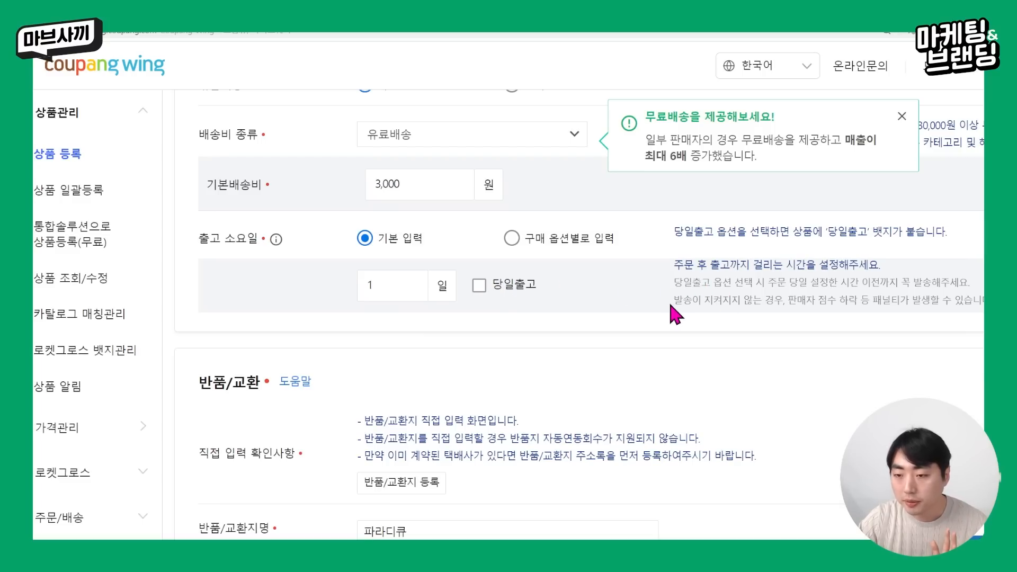
# Step: Read the form's note on penalties for late dispatch and the delivery terms on the Domeme product page
pyautogui.moveTo(668, 300); pyautogui.dragTo(826, 301)
pyautogui.click(819, 299)
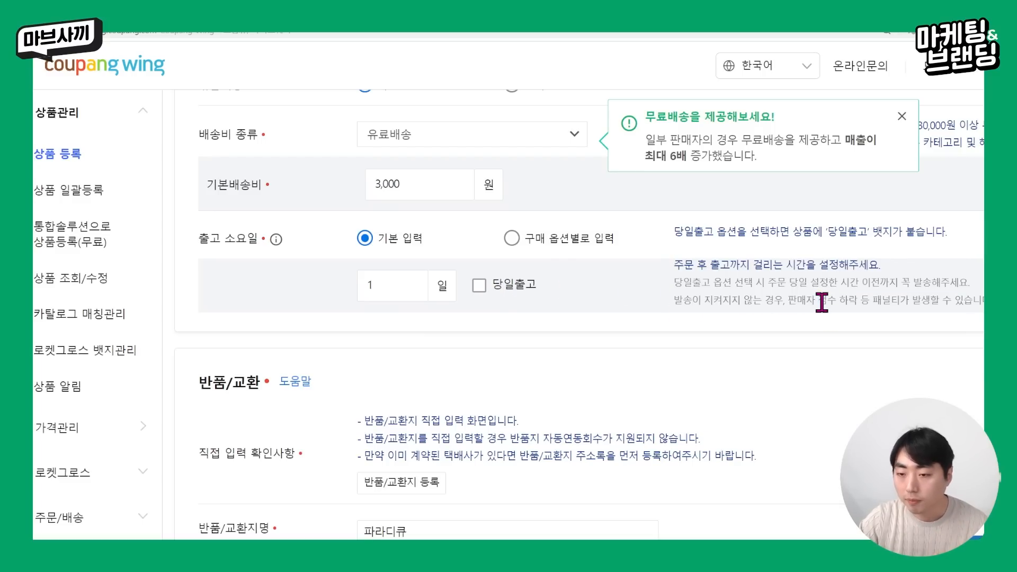
pyautogui.moveTo(739, 300); pyautogui.dragTo(987, 300)
pyautogui.click(832, 300)
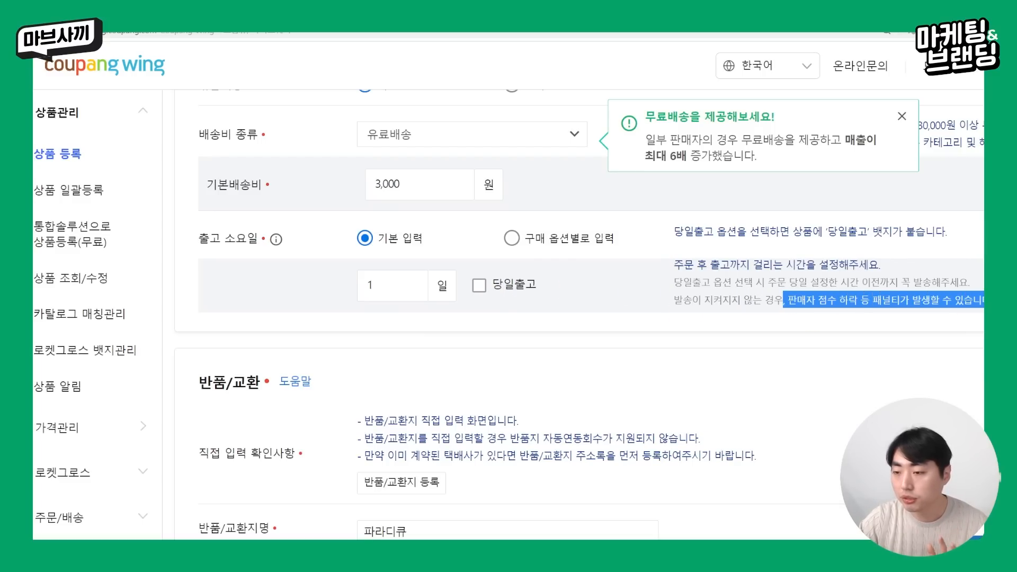
pyautogui.click(985, 301)
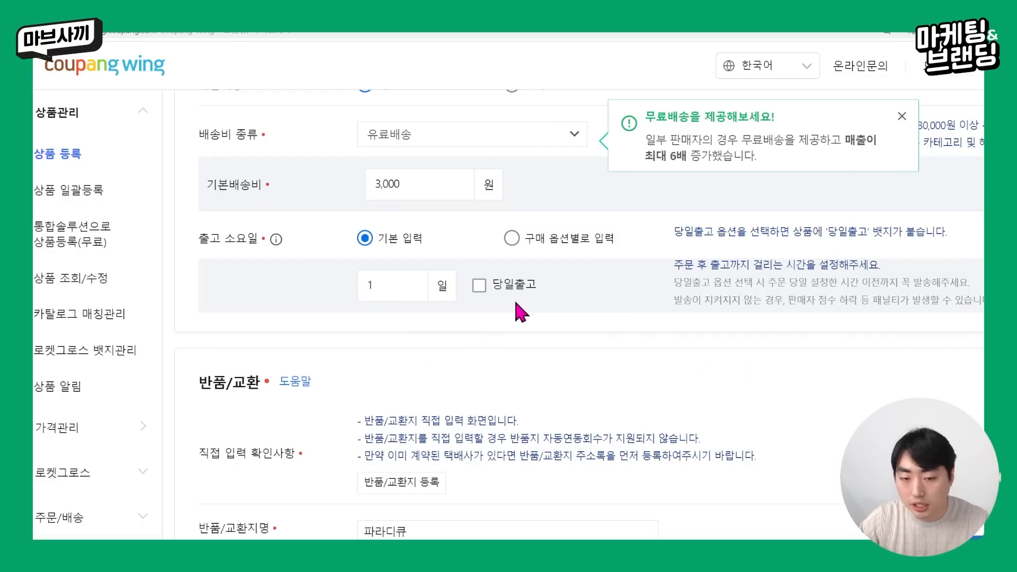
pyautogui.scroll(-1, 513, 300)
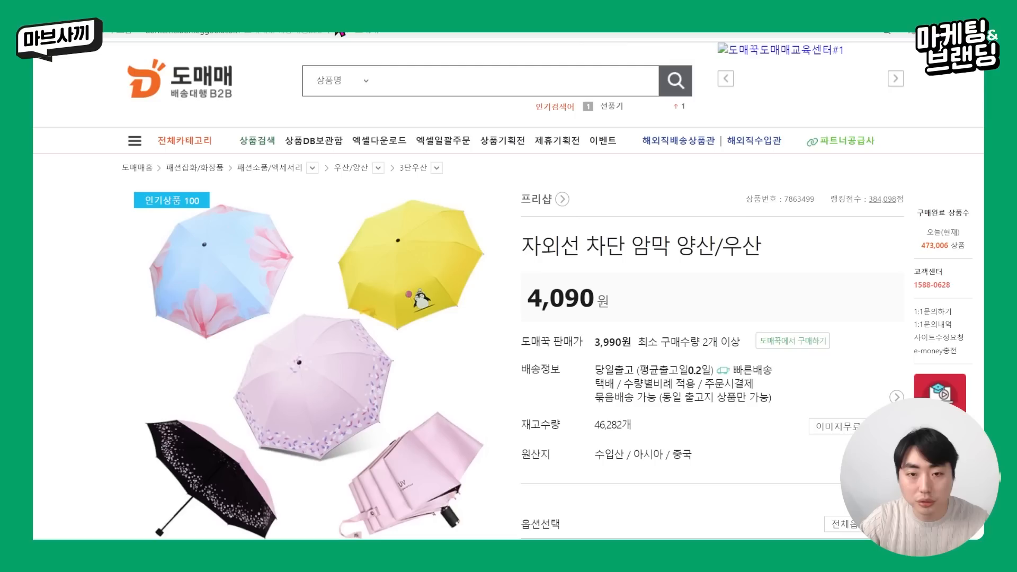
pyautogui.moveTo(589, 406); pyautogui.dragTo(655, 414)
pyautogui.click(657, 410)
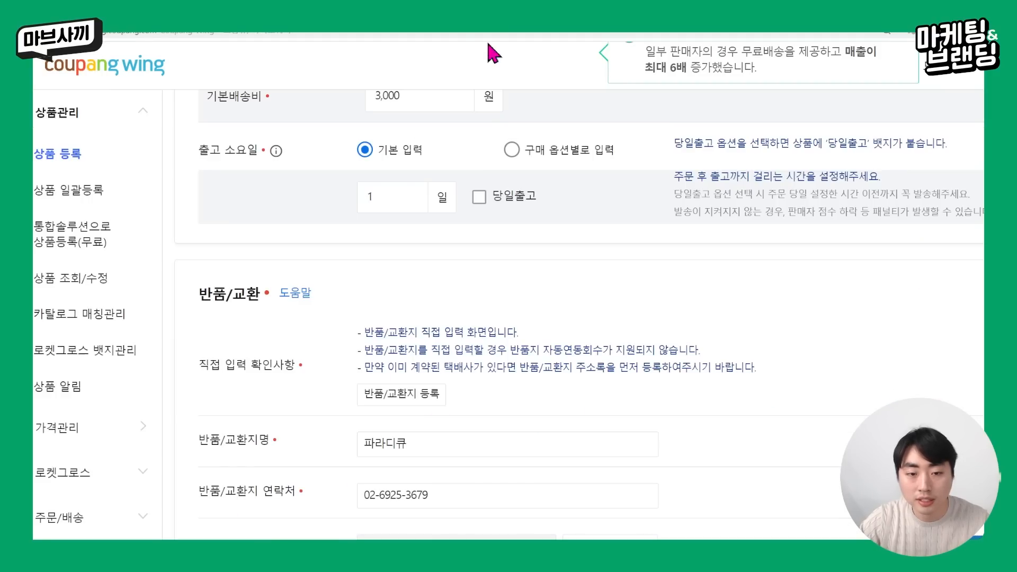
# Step: Review the return/exchange, product notice and delivery sections of the Coupang Wing product form
pyautogui.scroll(-3, 415, 265)
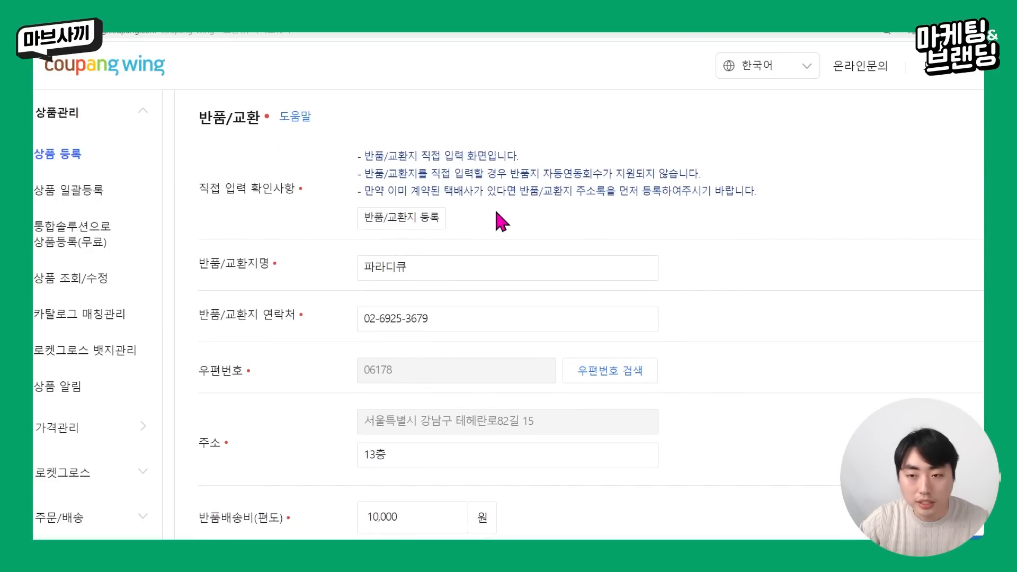
pyautogui.scroll(2, 494, 217)
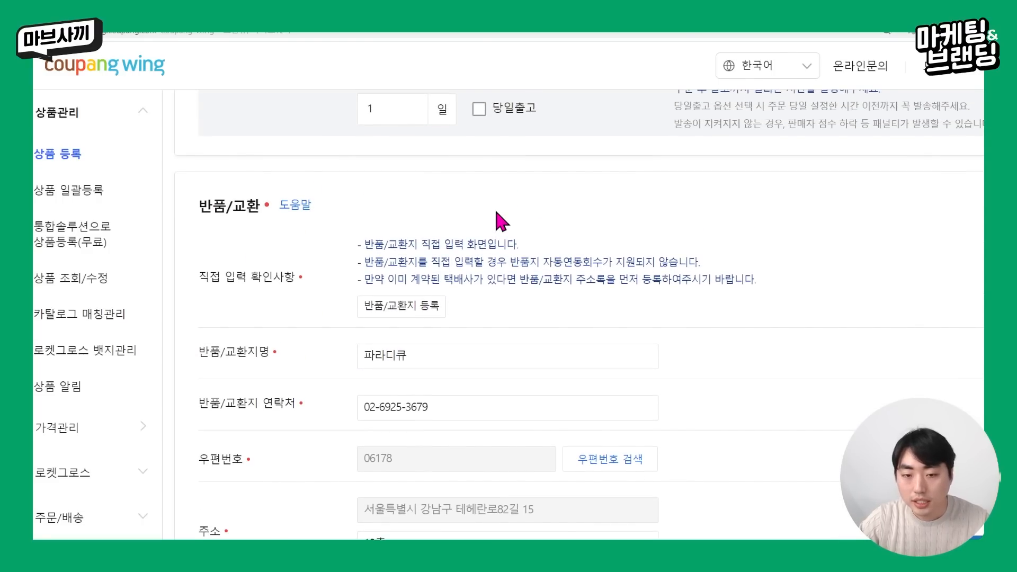
pyautogui.scroll(3, 496, 212)
pyautogui.scroll(10, 496, 212)
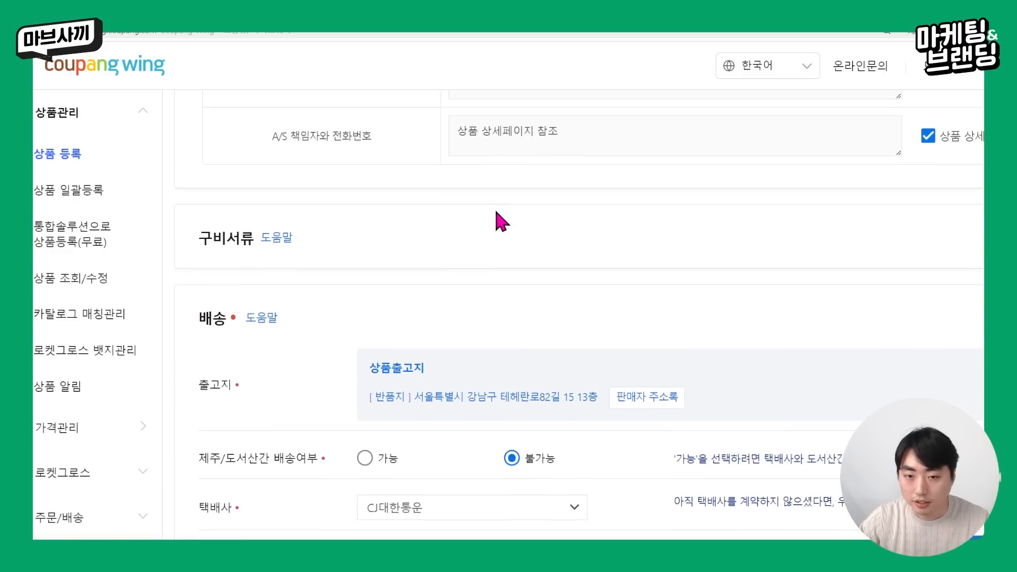
pyautogui.scroll(2, 501, 221)
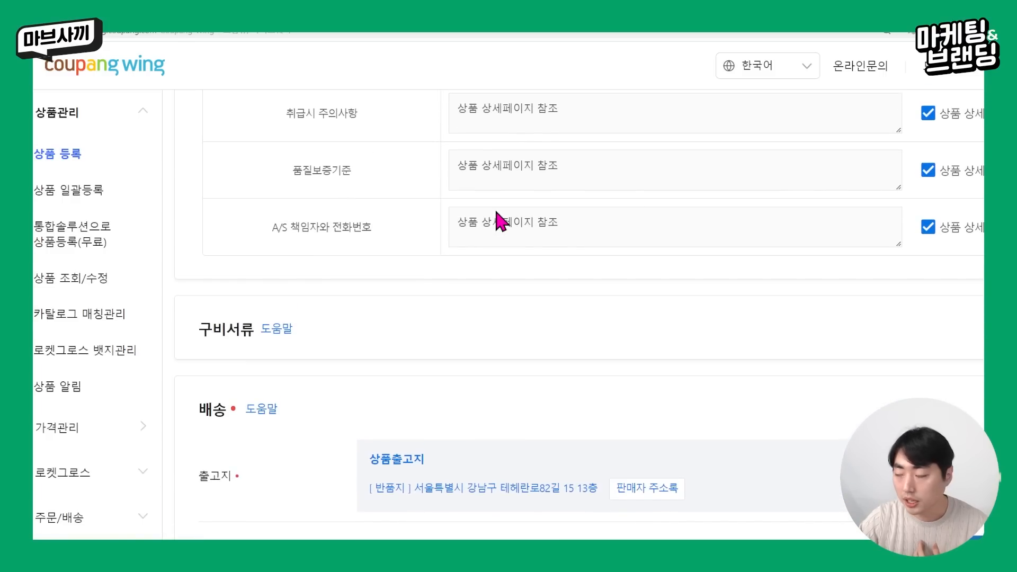
pyautogui.scroll(-9, 500, 222)
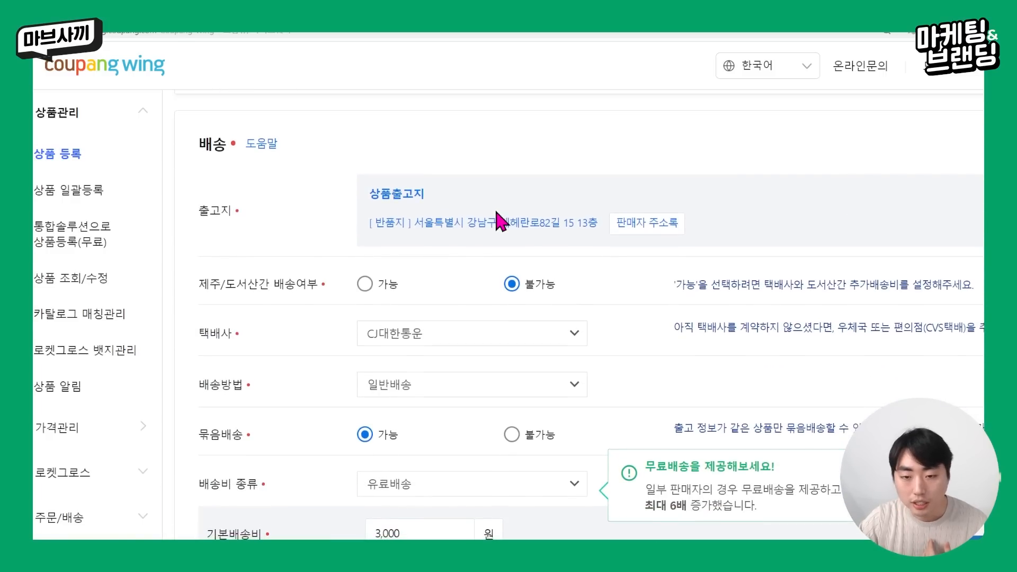
pyautogui.scroll(3, 496, 222)
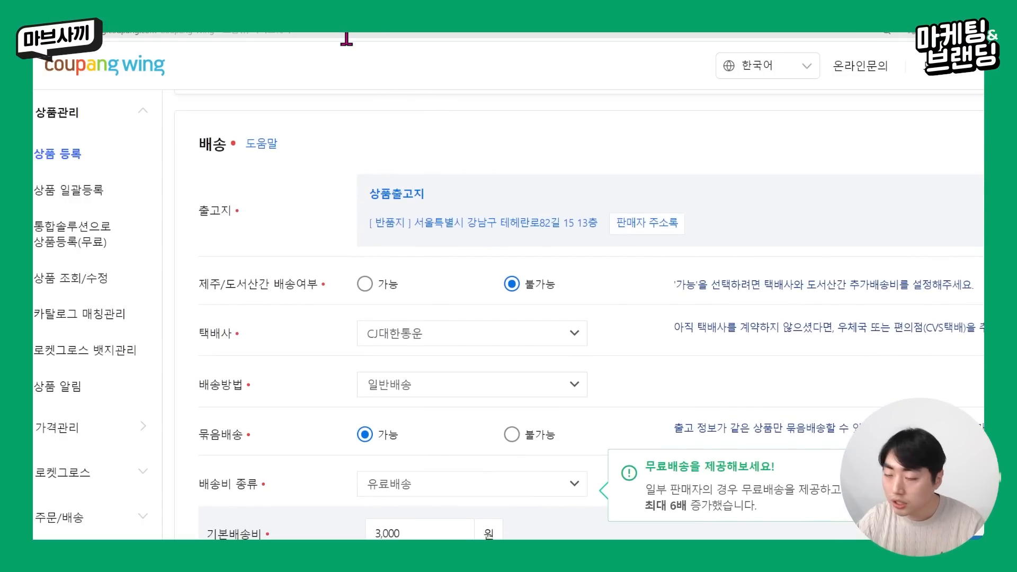
pyautogui.scroll(3, 440, 258)
pyautogui.scroll(-4, 442, 263)
# Step: Switch the shipping fee type to 무료배송 and back to 유료배송 in the delivery section
pyautogui.scroll(-2, 452, 320)
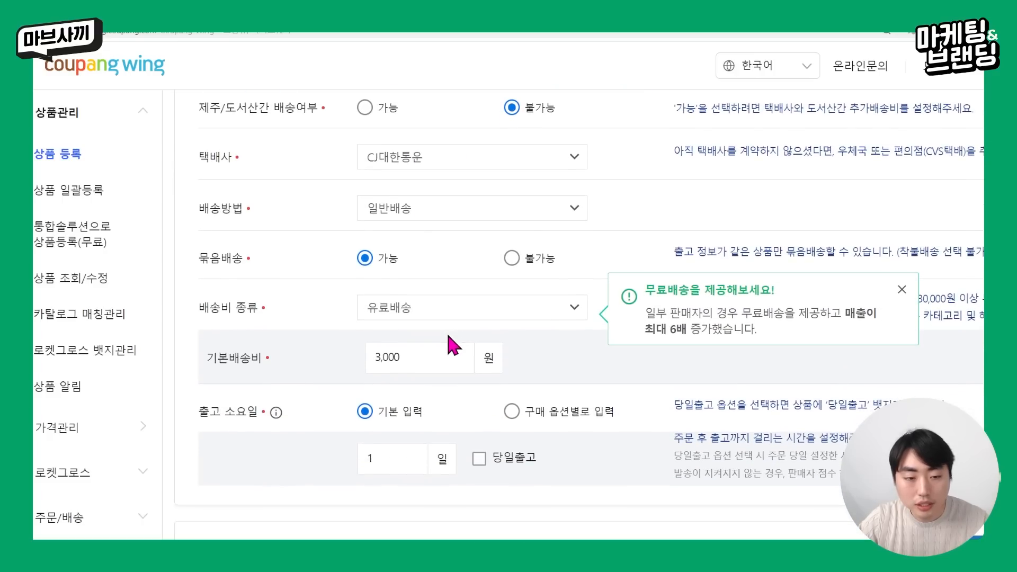
pyautogui.scroll(-2, 422, 357)
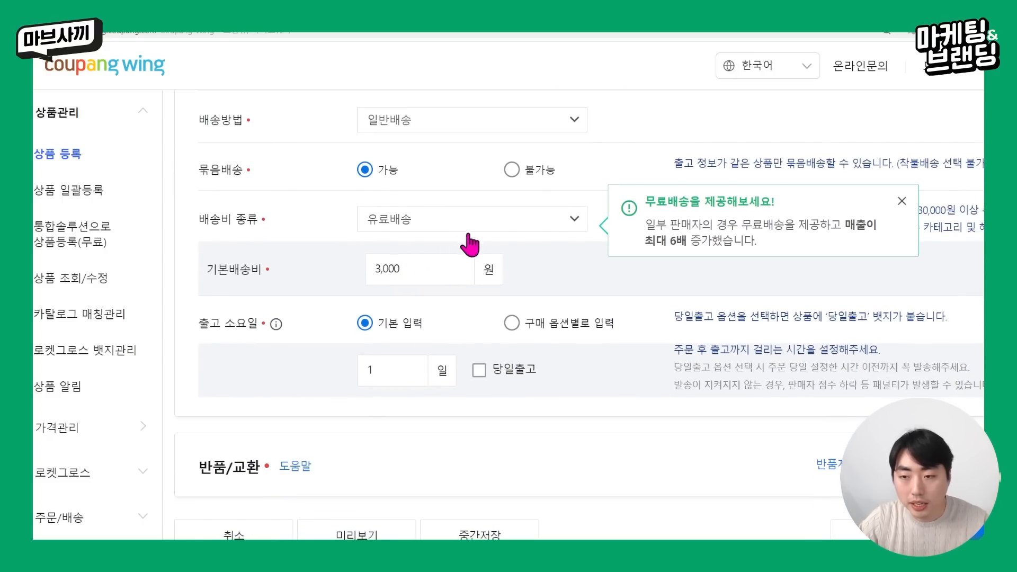
pyautogui.click(547, 233)
pyautogui.click(549, 233)
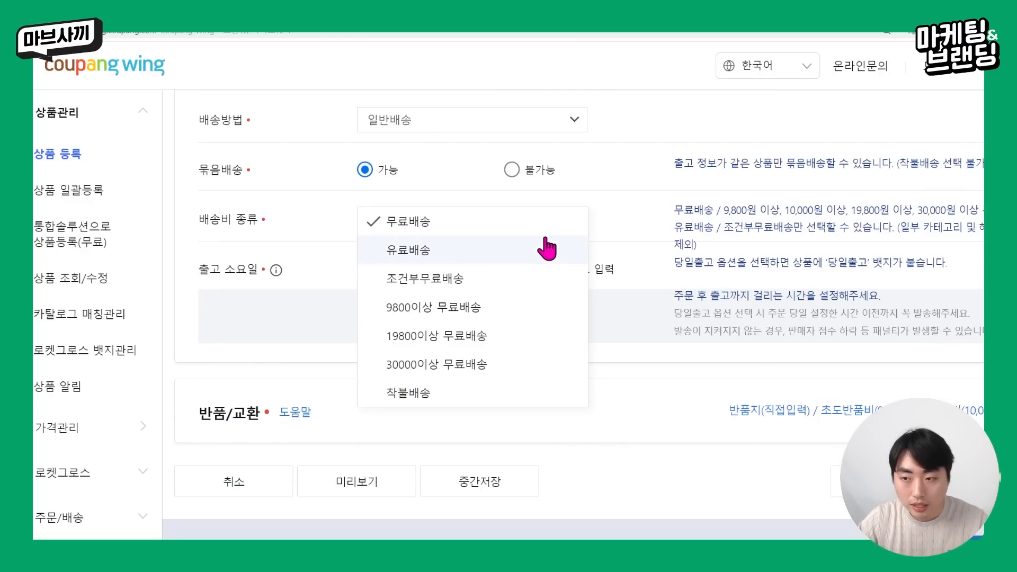
pyautogui.click(543, 260)
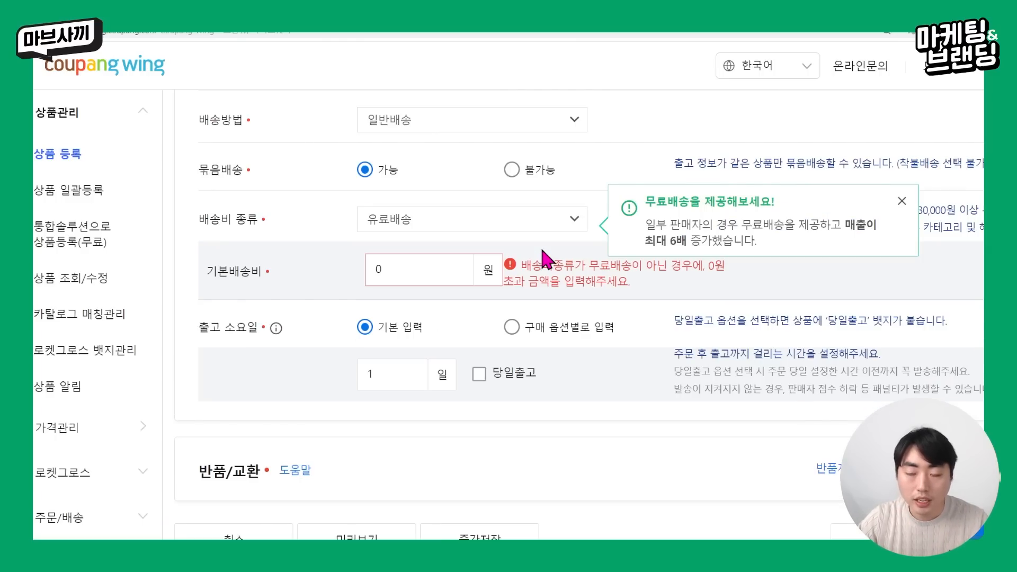
pyautogui.moveTo(400, 268); pyautogui.dragTo(357, 276)
pyautogui.scroll(3, 359, 276)
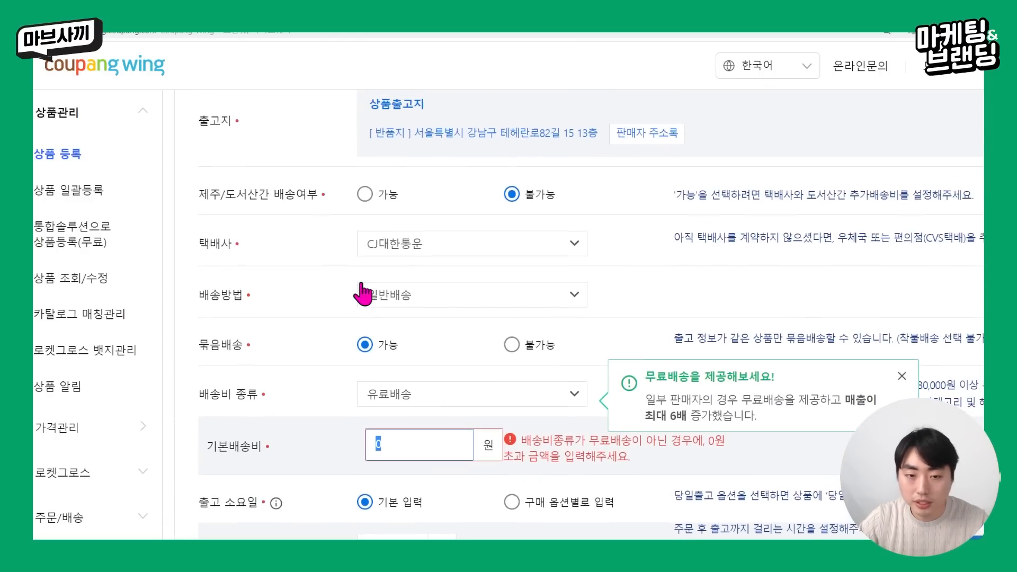
pyautogui.scroll(-2, 363, 290)
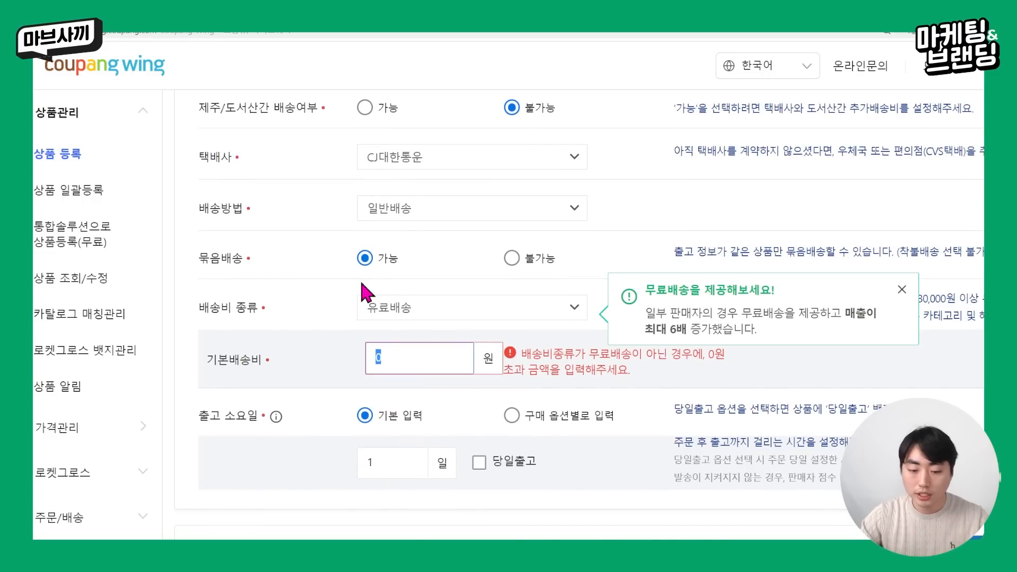
# Step: Switch to Notepad and replace the note's contents with the line "상품 파손이 아닌데 파손인줄알고 반품하는 경우"
pyautogui.hotkey('alt', 'Tab')
pyautogui.hotkey('ctrl', 'a')
pyautogui.write('ㅎ')
pyautogui.press('BackSpace')
pyautogui.write('사ㅇ품 파손이 아')
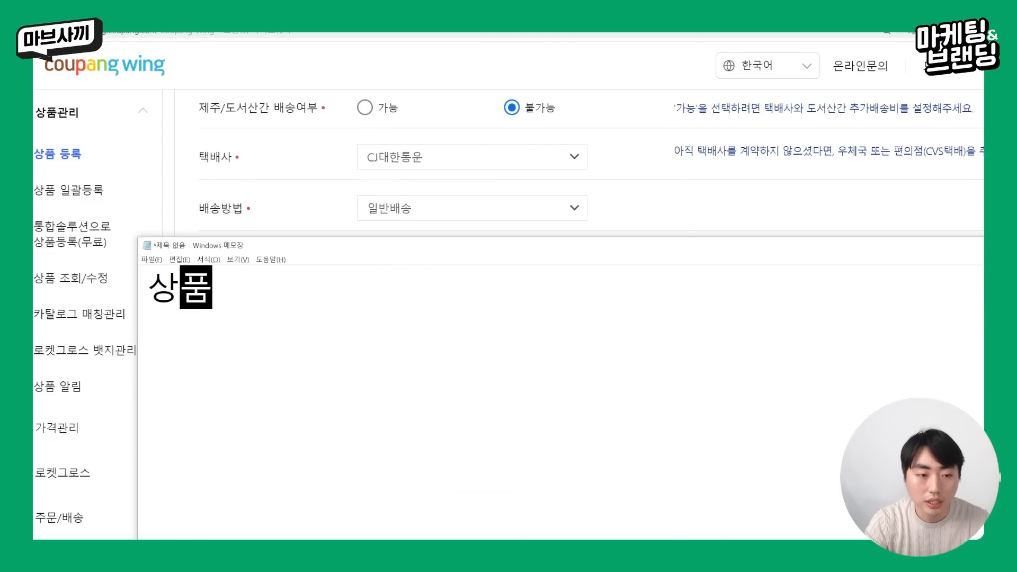
pyautogui.write('닌데 파손인줄알고 ')
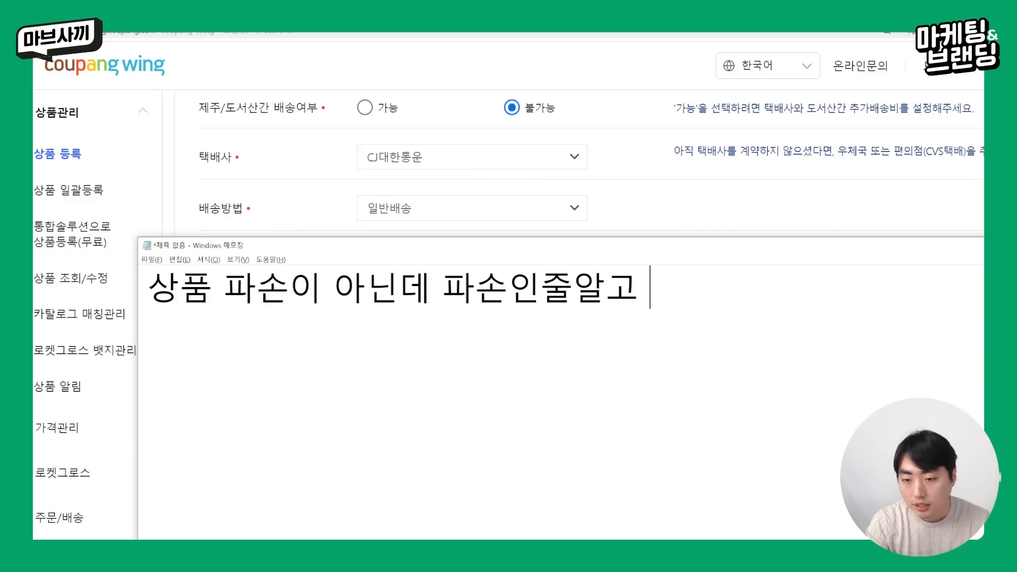
pyautogui.write('반품하는 경우')
pyautogui.press('Return')
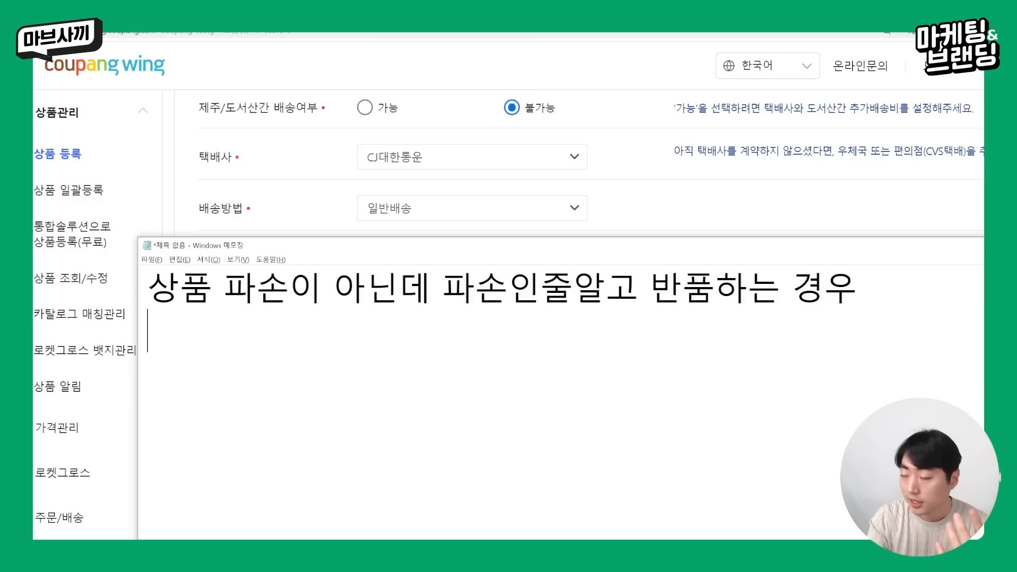
# Step: Add the lines "집으로 보내게끔 한다음" and "->괜찮네? 이거 괜찮은데.." to the note
pyautogui.write('집으러')
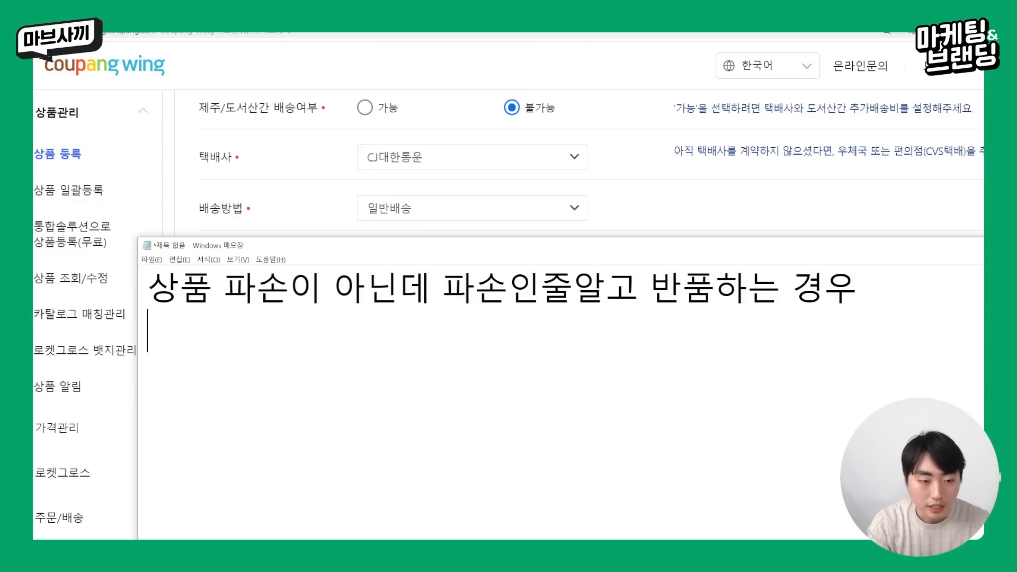
pyautogui.press('BackSpace')
pyautogui.write('로 보')
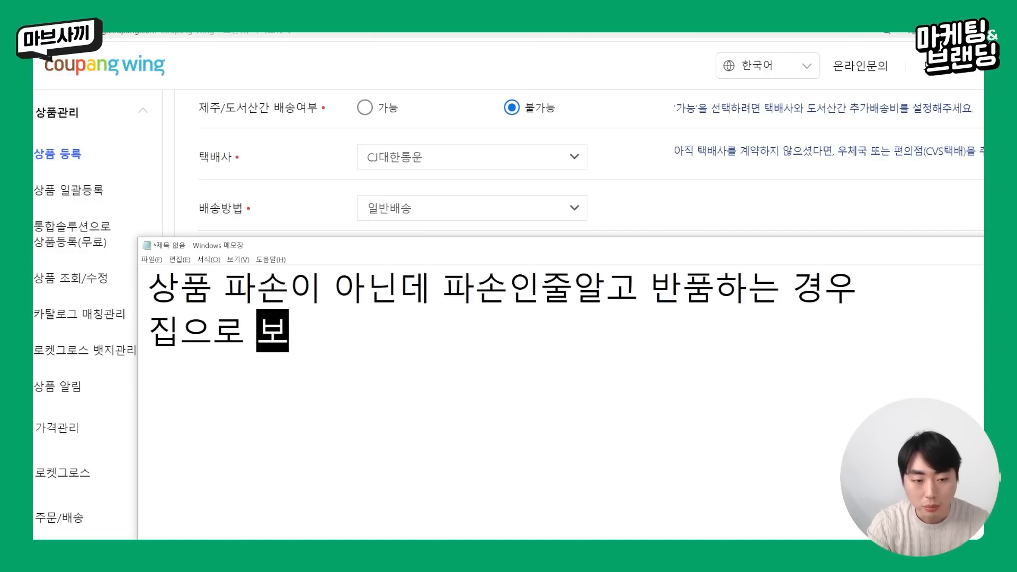
pyautogui.write('내게끔 한당음')
pyautogui.press('Return')
pyautogui.write('->괜찮네')
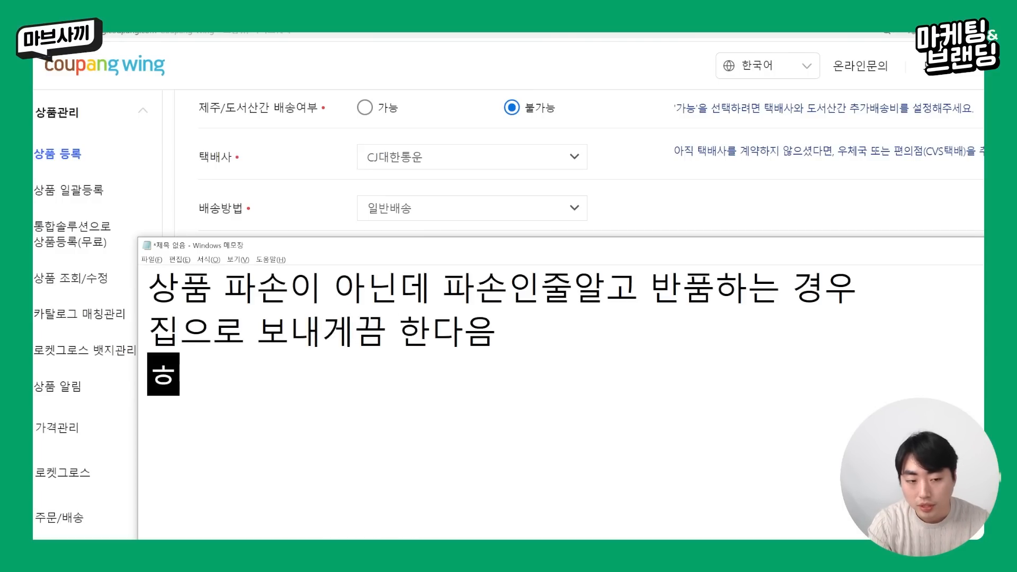
pyautogui.write('? 이거 괜찮은데..')
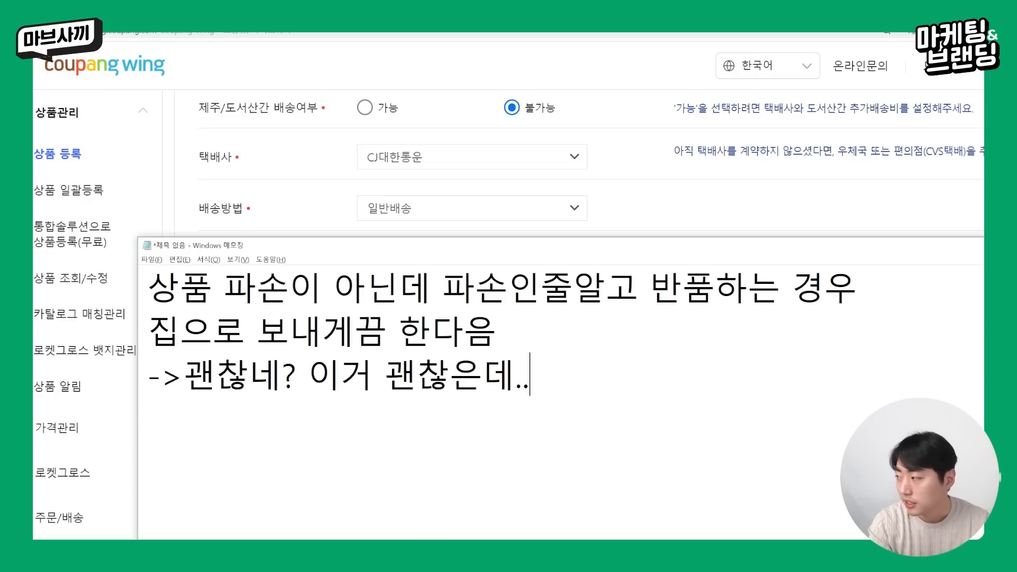
pyautogui.press('Return')
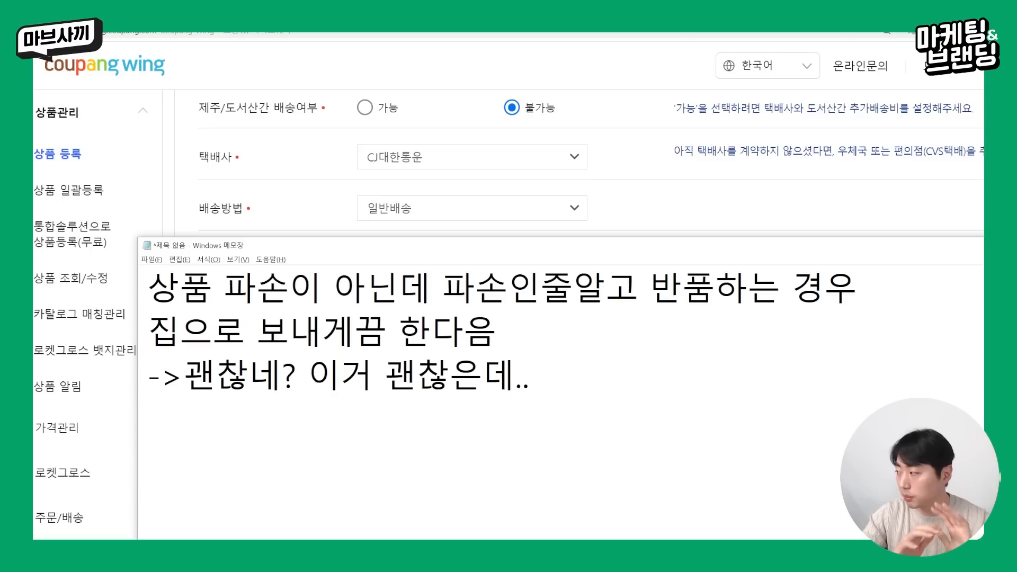
# Step: Add the line "진짜 파손" to the note and begin a new line with "->"
pyautogui.write('파ㅅ')
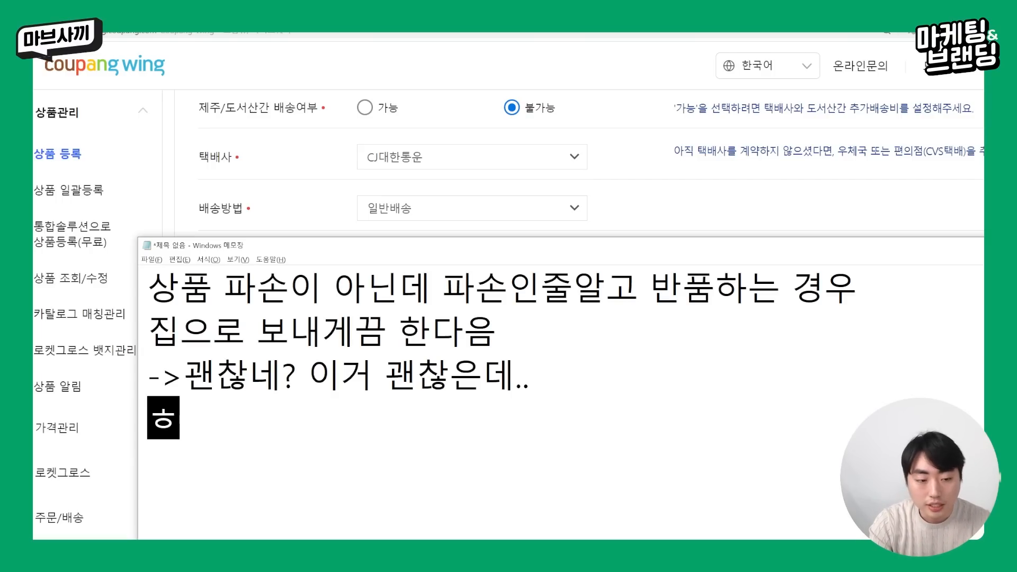
pyautogui.press('BackSpace')
pyautogui.press('BackSpace')
pyautogui.write('진짜 파손')
pyautogui.press('Return')
pyautogui.write('->')
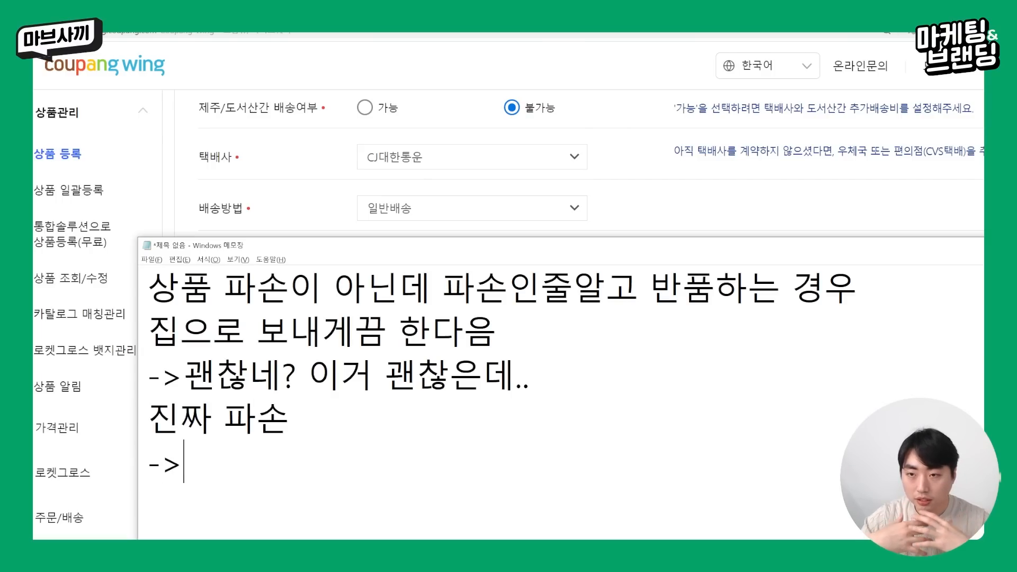
# Step: Complete the note's arrow line with "우리집에서 도매매로 반품택배접수"
pyautogui.write('우리집에서 도매매')
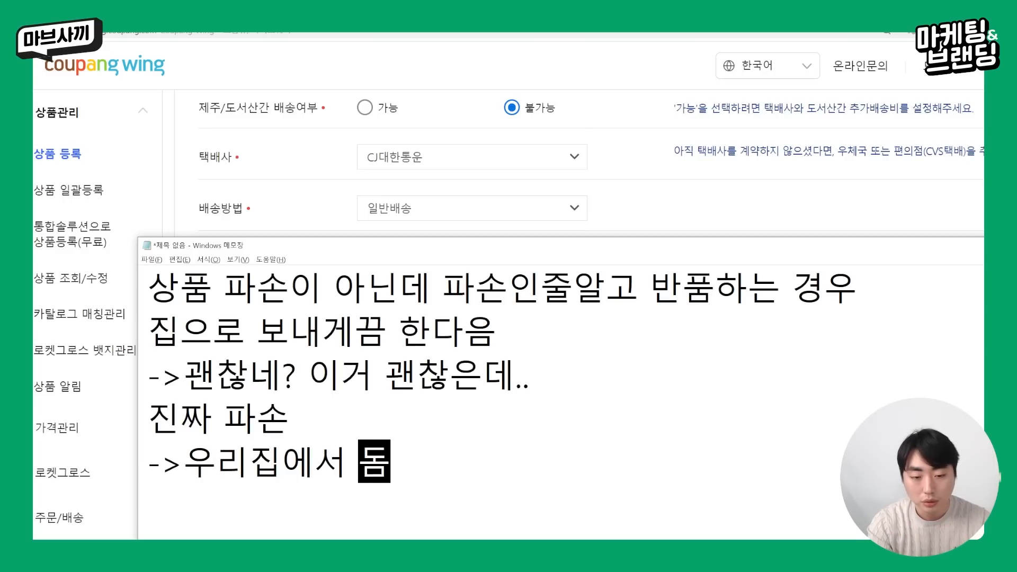
pyautogui.write('로 택배')
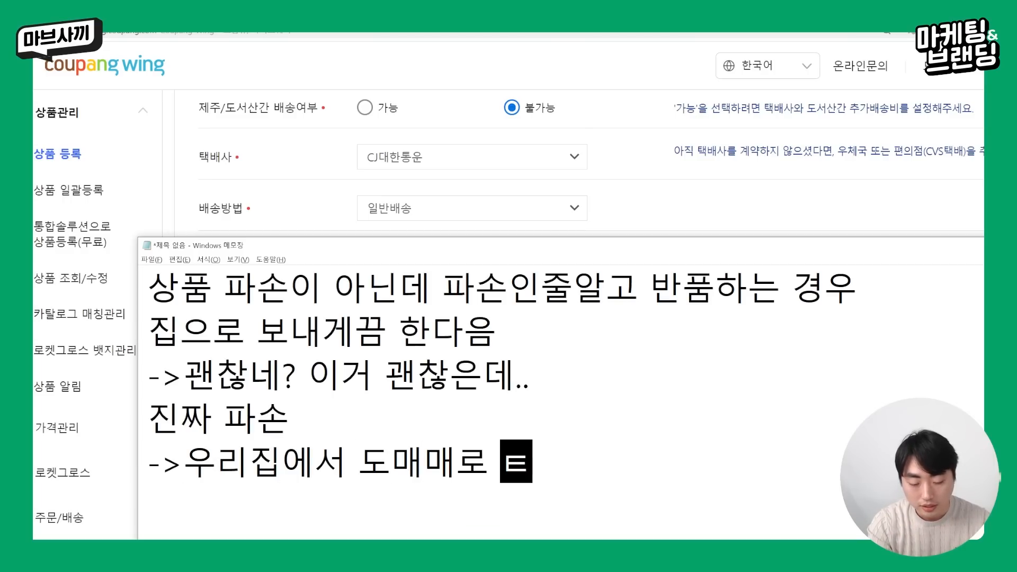
pyautogui.press('BackSpace')
pyautogui.press('BackSpace')
pyautogui.press('BackSpace')
pyautogui.write('택배접수')
pyautogui.press('Left')
pyautogui.press('Left')
pyautogui.press('Left')
pyautogui.press('Left')
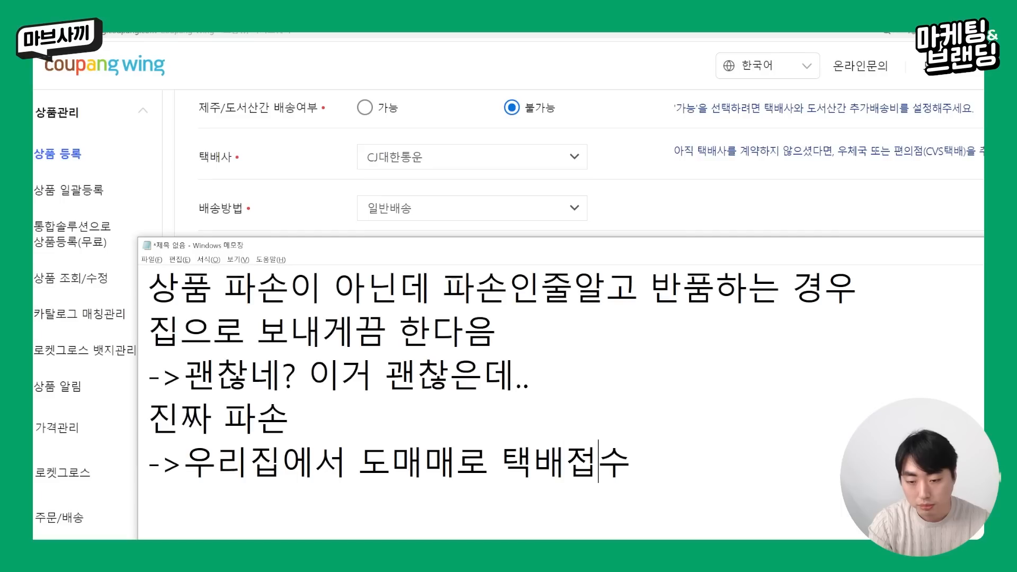
pyautogui.write('반품')
pyautogui.press('End')
pyautogui.press('Return')
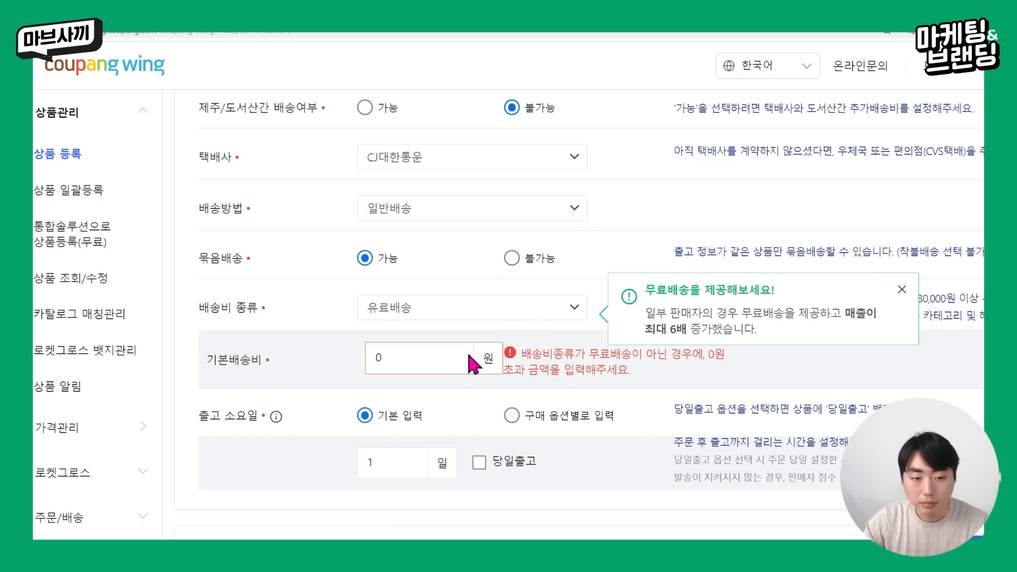
# Step: In the Coupang Wing product form, set the basic shipping fee to 3,000 won and the dispatch lead time to 2 days
pyautogui.moveTo(392, 361); pyautogui.dragTo(338, 371)
pyautogui.write('000')
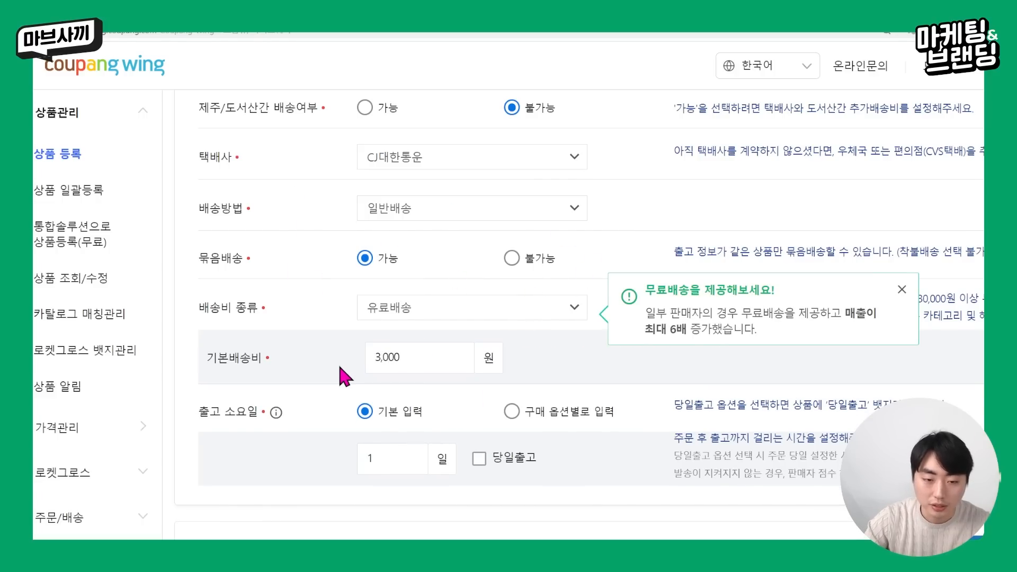
pyautogui.scroll(-3, 340, 367)
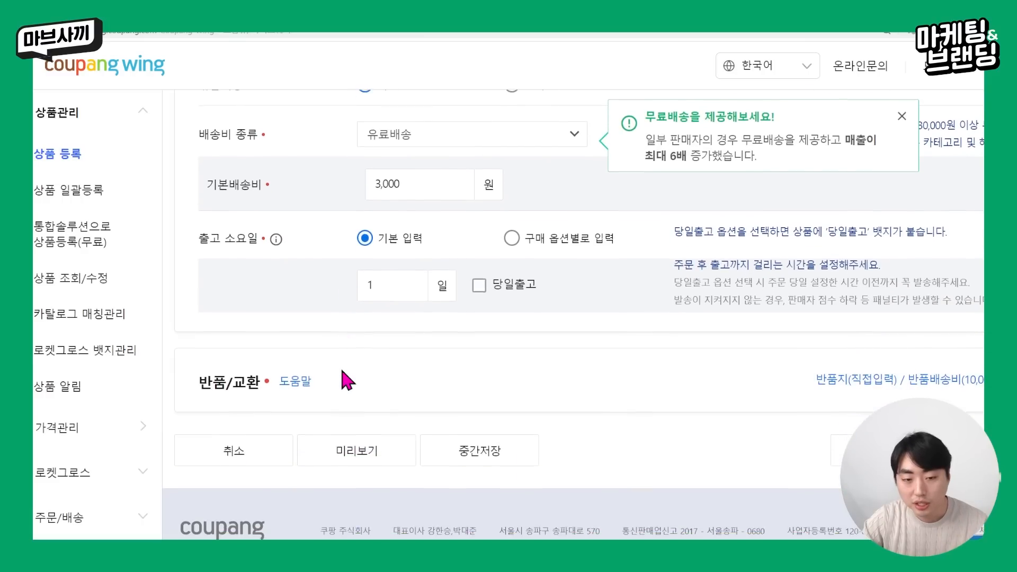
pyautogui.click(415, 276)
pyautogui.click(418, 344)
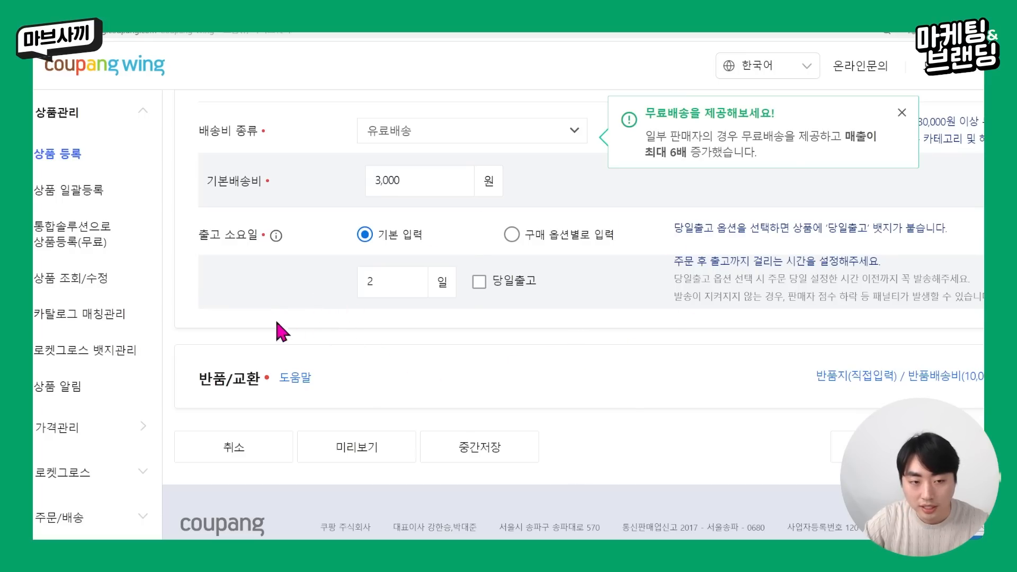
# Step: Expand the 반품/교환 (return/exchange) section and set the one-way return shipping fee to 3,000 won
pyautogui.click(490, 391)
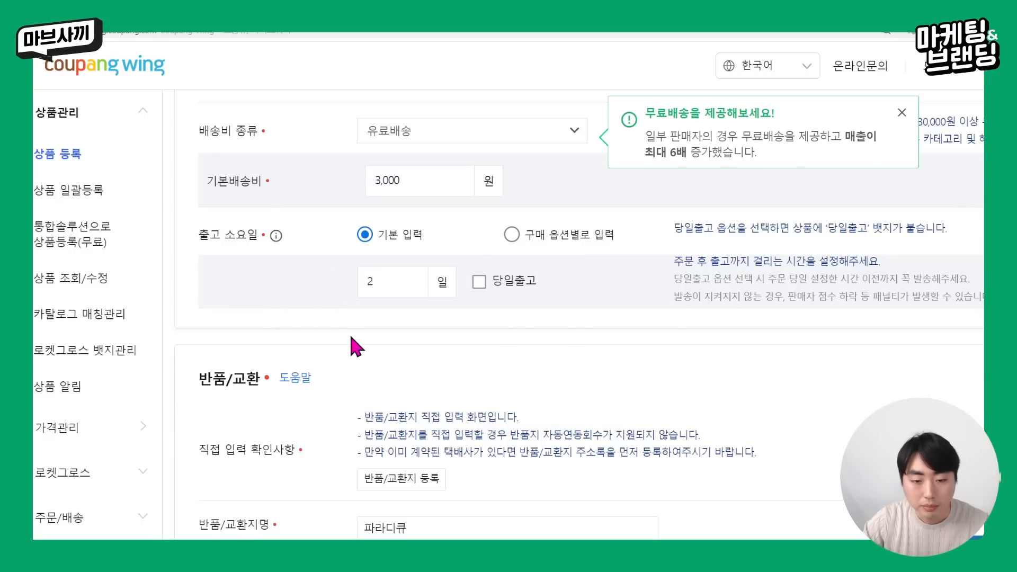
pyautogui.scroll(-1, 352, 278)
pyautogui.scroll(5, 354, 271)
pyautogui.scroll(2, 353, 273)
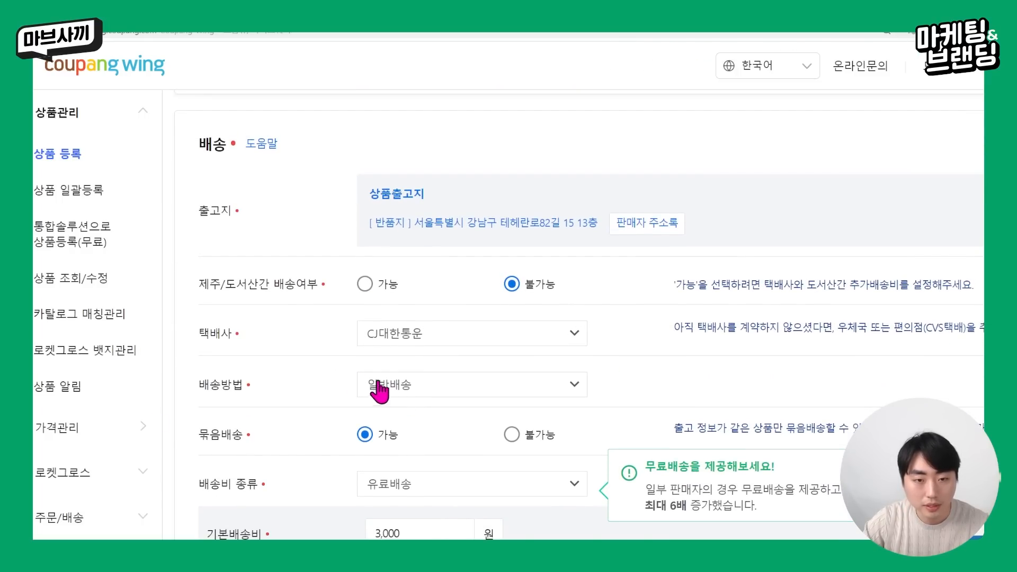
pyautogui.scroll(-7, 371, 429)
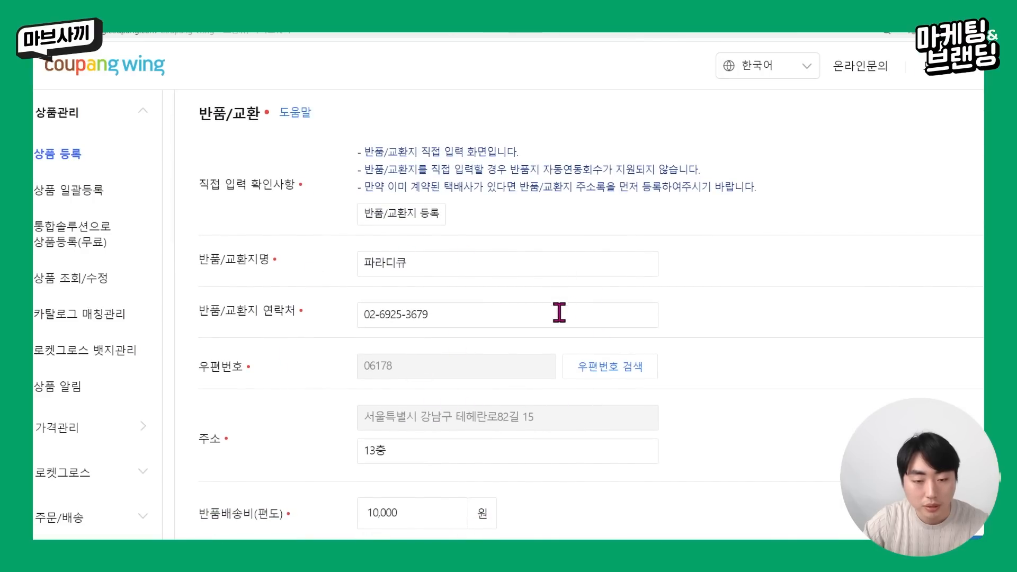
pyautogui.scroll(-3, 575, 329)
pyautogui.moveTo(444, 380); pyautogui.dragTo(292, 368)
pyautogui.click(601, 377)
pyautogui.scroll(2, 395, 392)
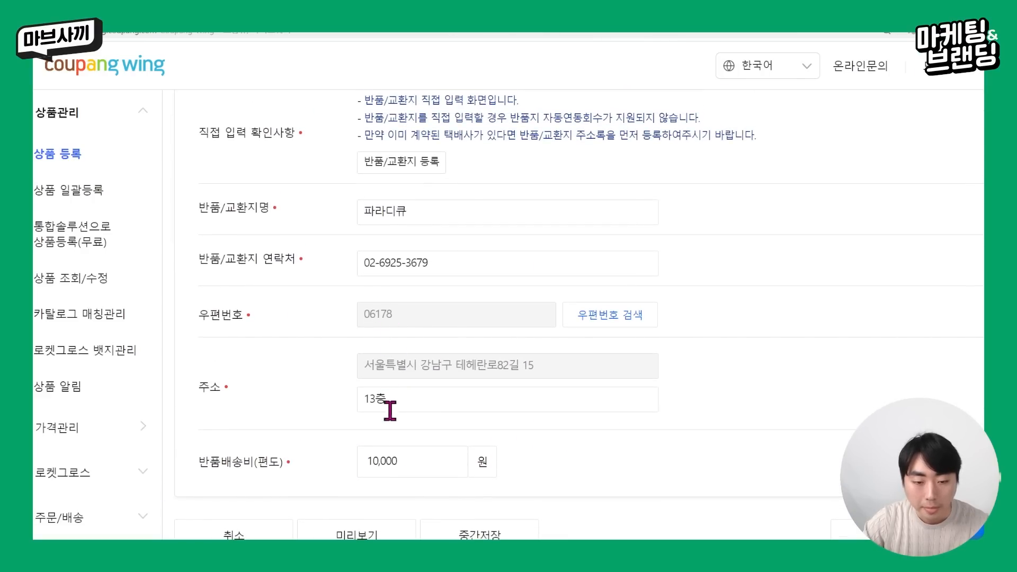
pyautogui.moveTo(401, 462); pyautogui.dragTo(365, 462)
pyautogui.write('3000')
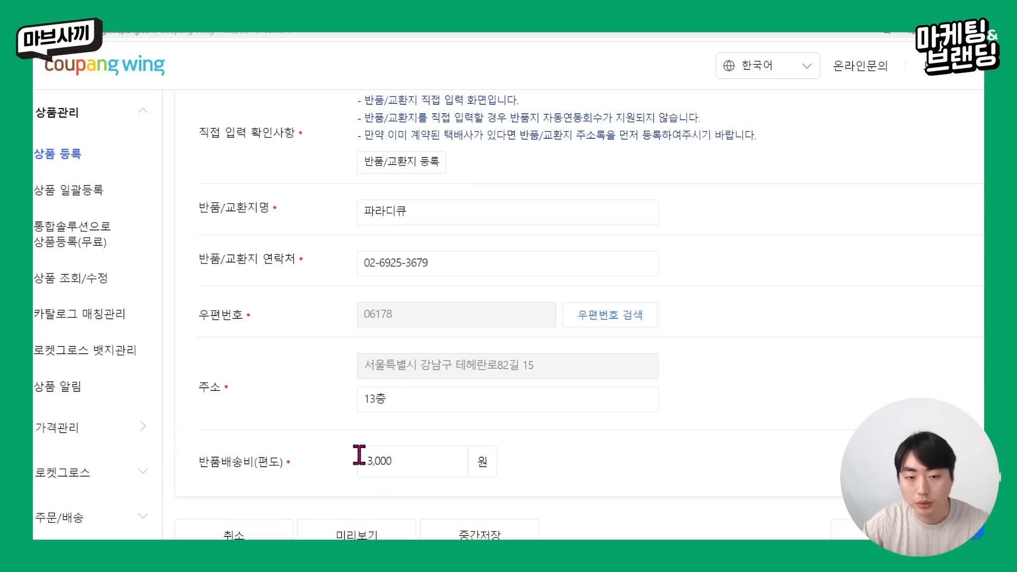
# Step: Submit the product with a sales request (판매요청) and confirm the request
pyautogui.scroll(-2, 391, 473)
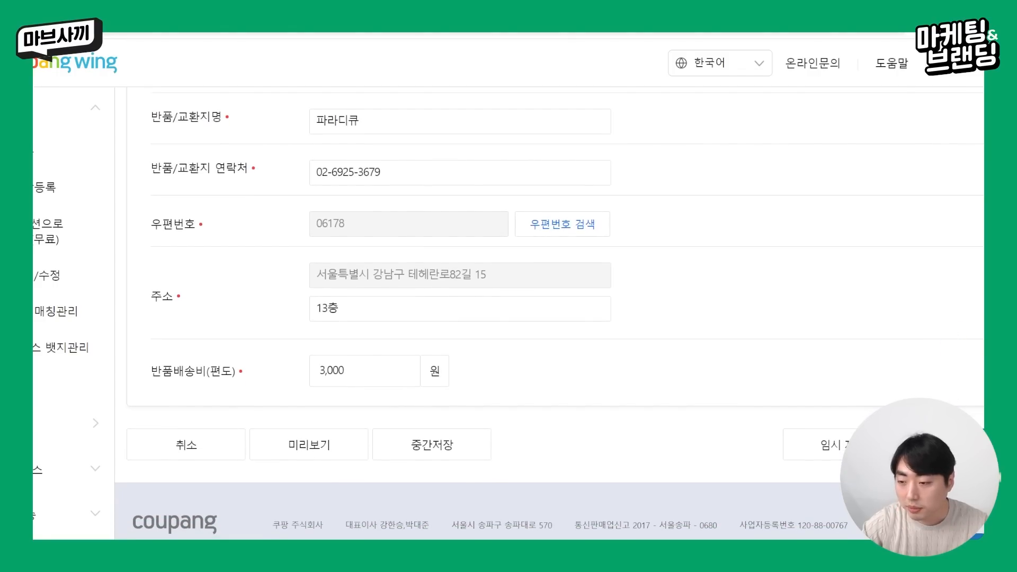
pyautogui.click(964, 445)
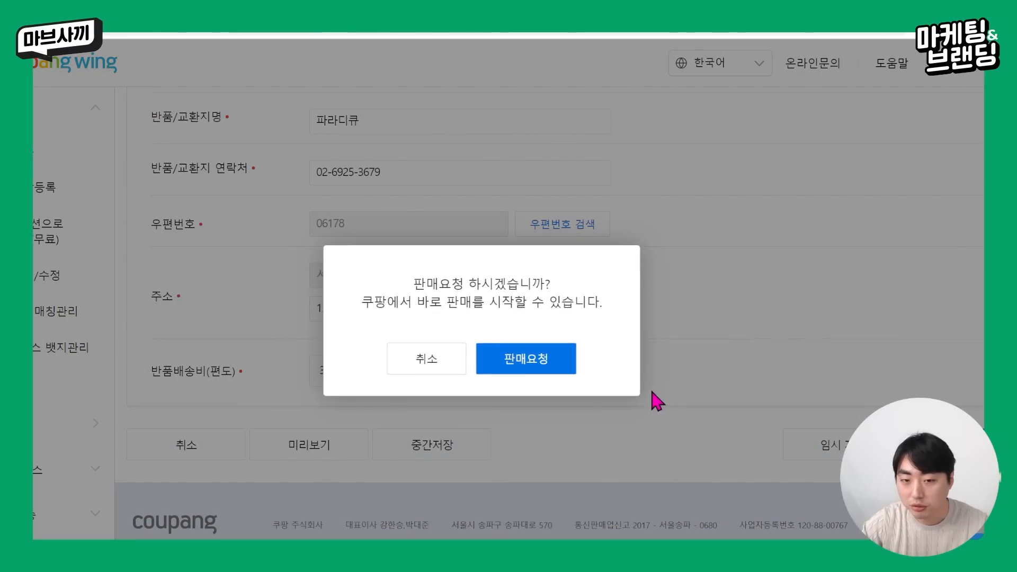
pyautogui.click(518, 371)
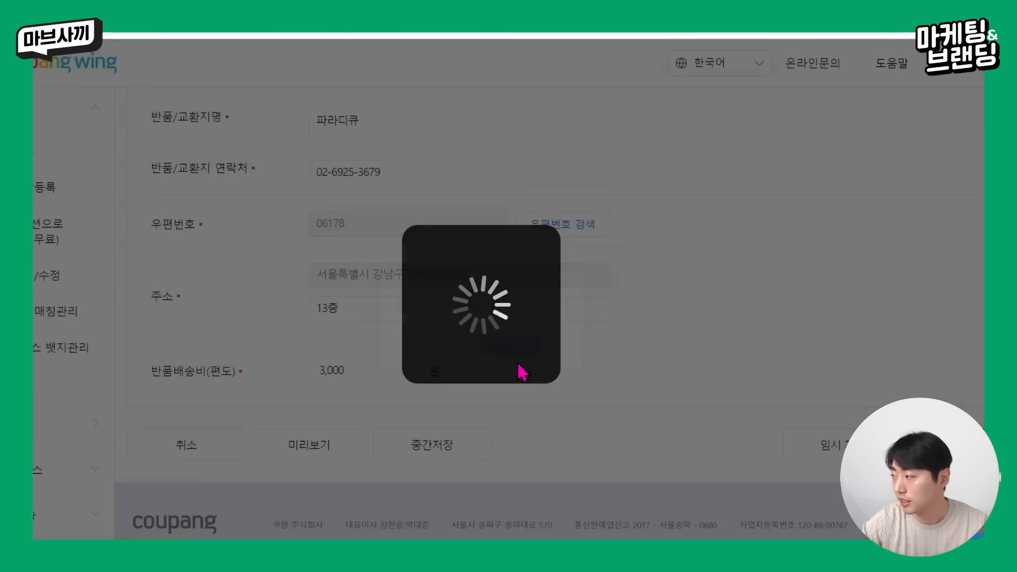